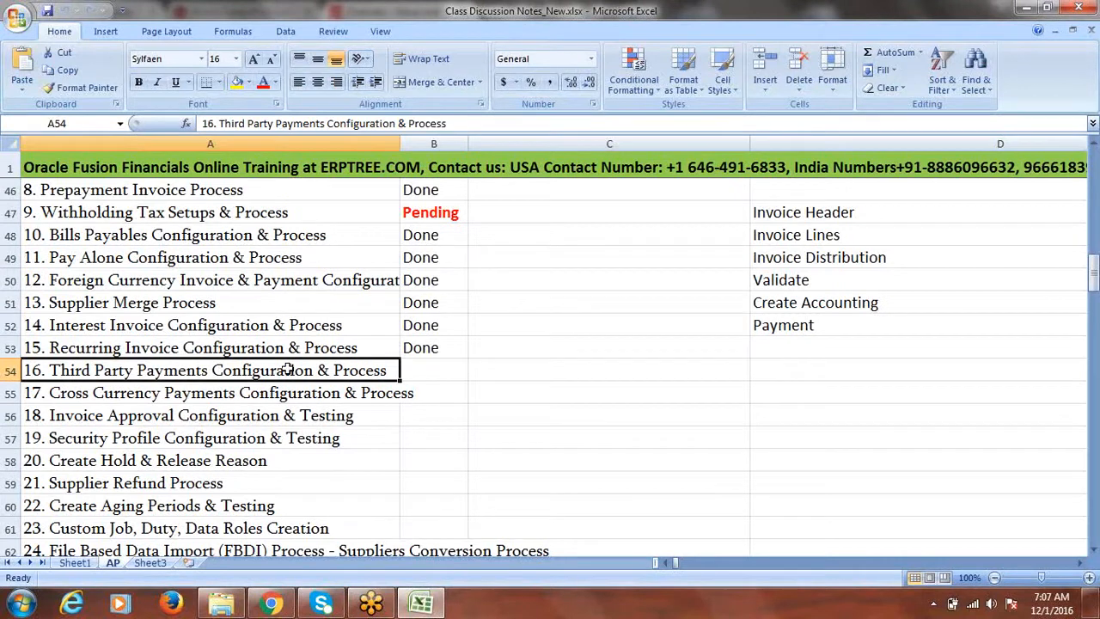
# Step: Copy the 'Third Party Payments Configuration & Process' topic text from A54 and scroll down to row 168
pyautogui.click(806, 15)
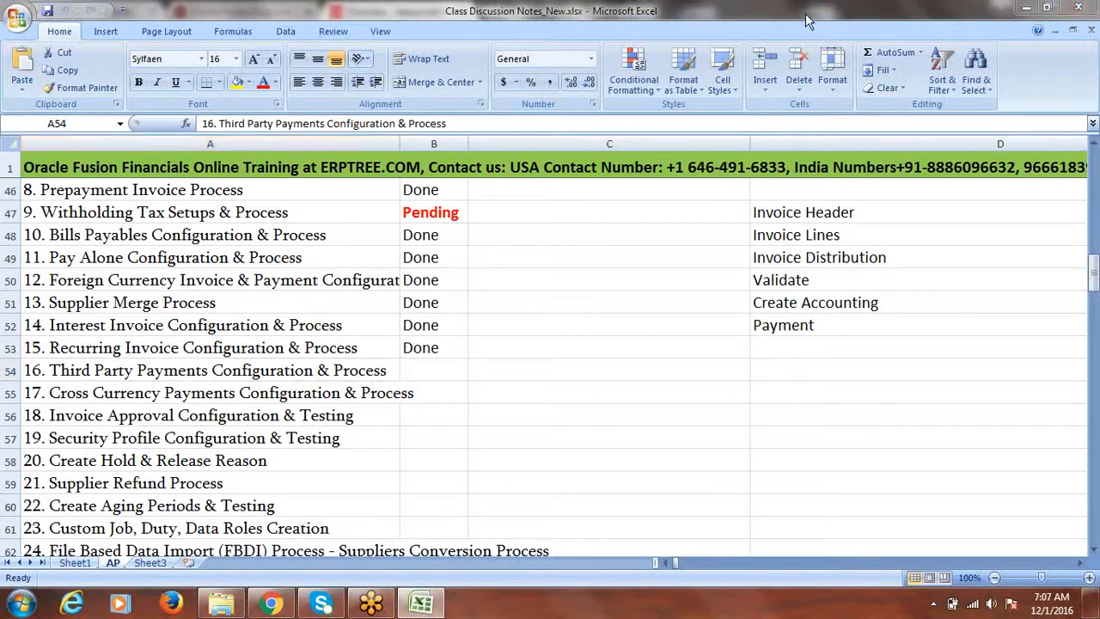
pyautogui.click(806, 13)
pyautogui.click(550, 71)
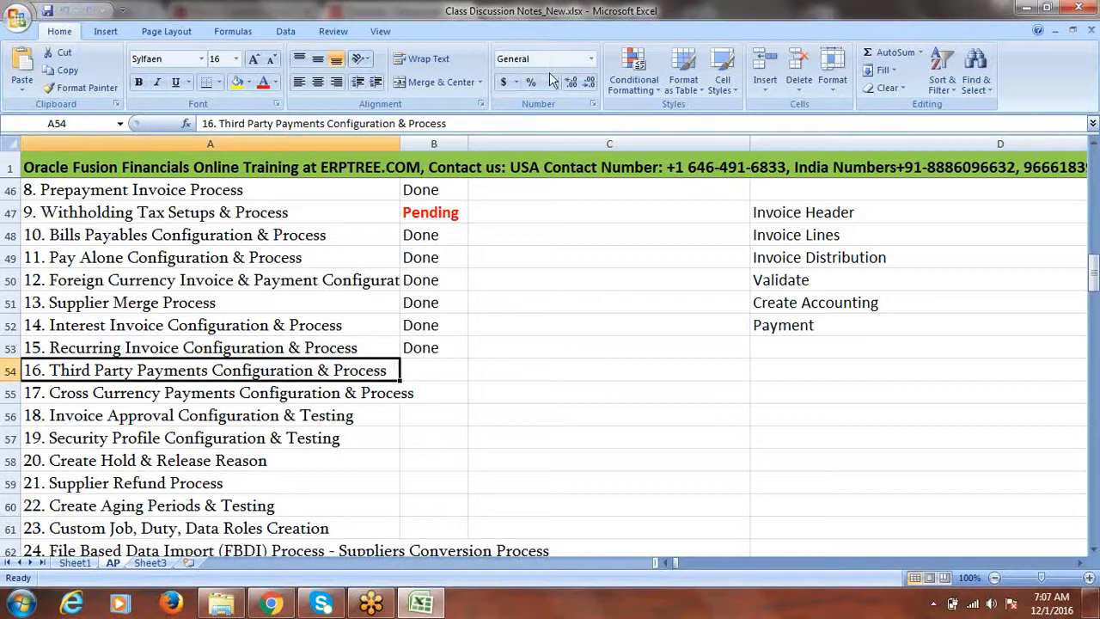
pyautogui.doubleClick(389, 371)
pyautogui.moveTo(390, 370); pyautogui.dragTo(51, 384)
pyautogui.hotkey('ctrl', 'c')
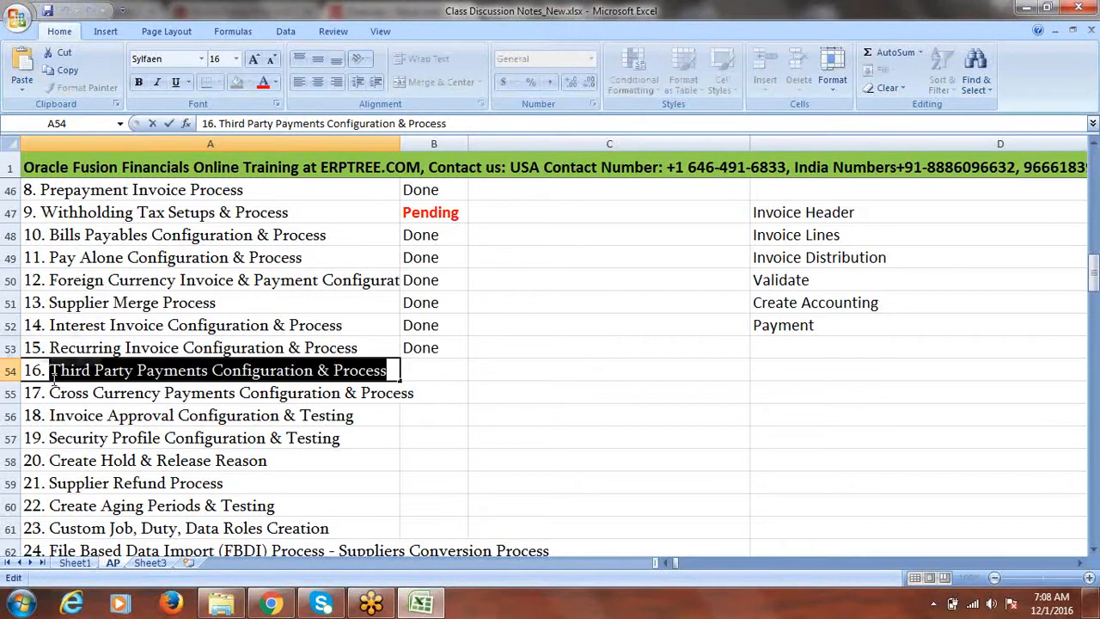
pyautogui.moveTo(1093, 275); pyautogui.dragTo(1095, 552)
# Step: Paste the topic name into A168 as a heading and fill row 168 yellow
pyautogui.click(79, 391)
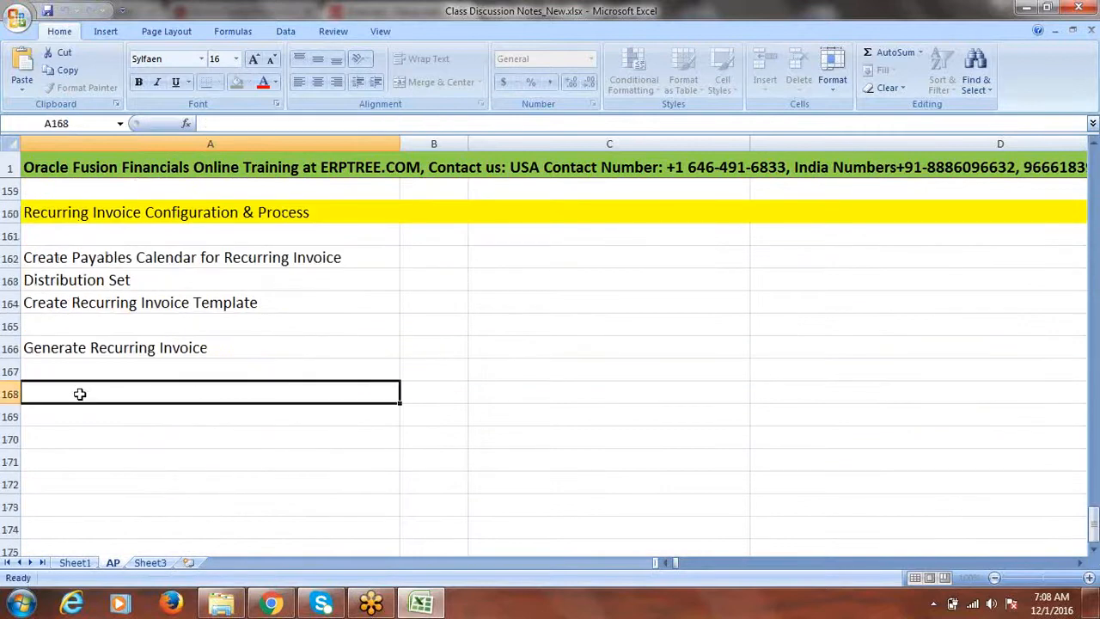
pyautogui.hotkey('ctrl', 'v')
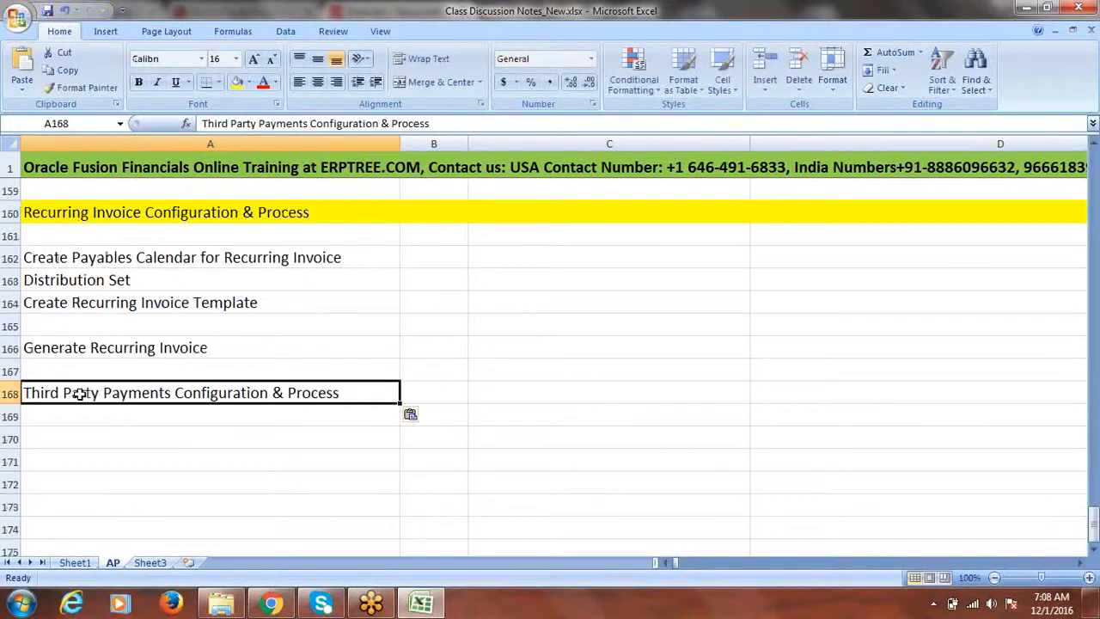
pyautogui.press('Escape')
pyautogui.click(11, 394)
pyautogui.click(237, 82)
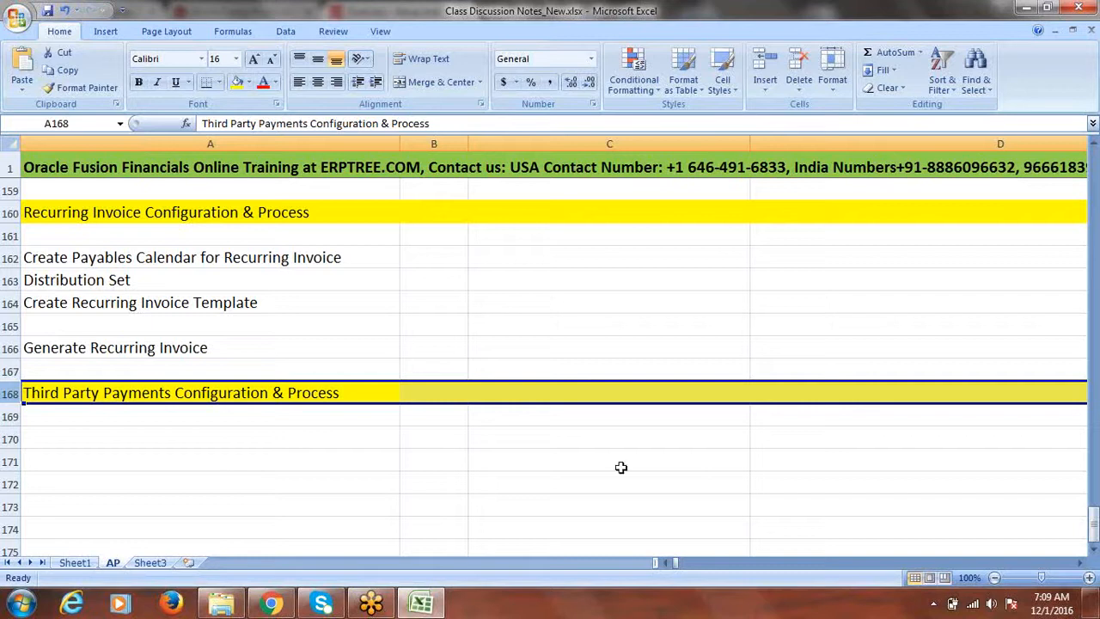
# Step: Enter party label A in B173, B in B171 and C in C171
pyautogui.click(431, 497)
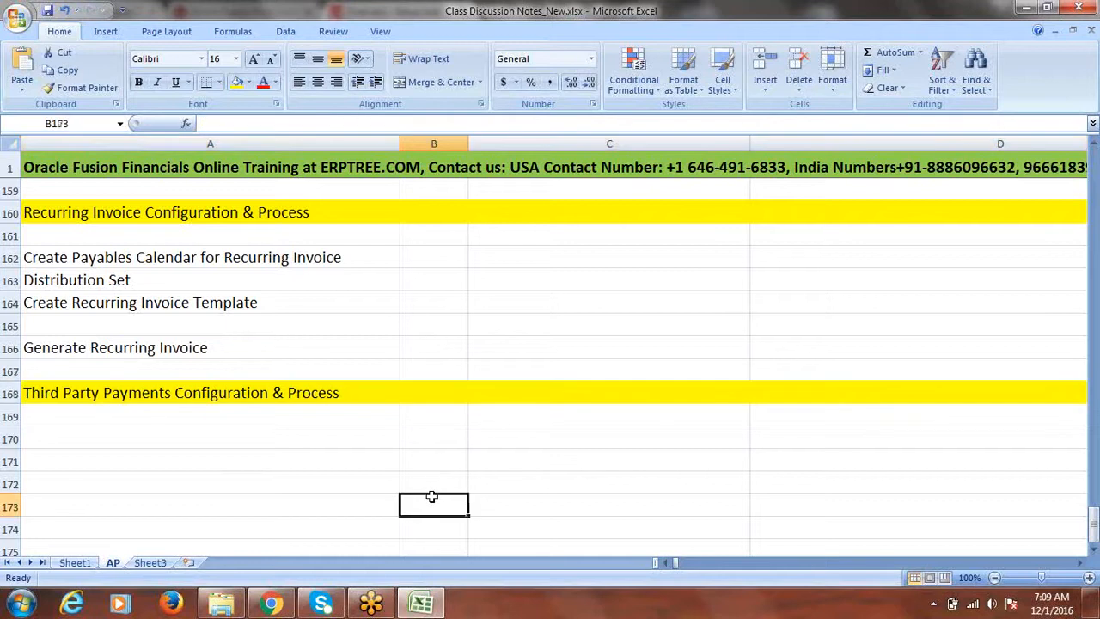
pyautogui.write('a')
pyautogui.press('BackSpace')
pyautogui.write('A')
pyautogui.click(413, 455)
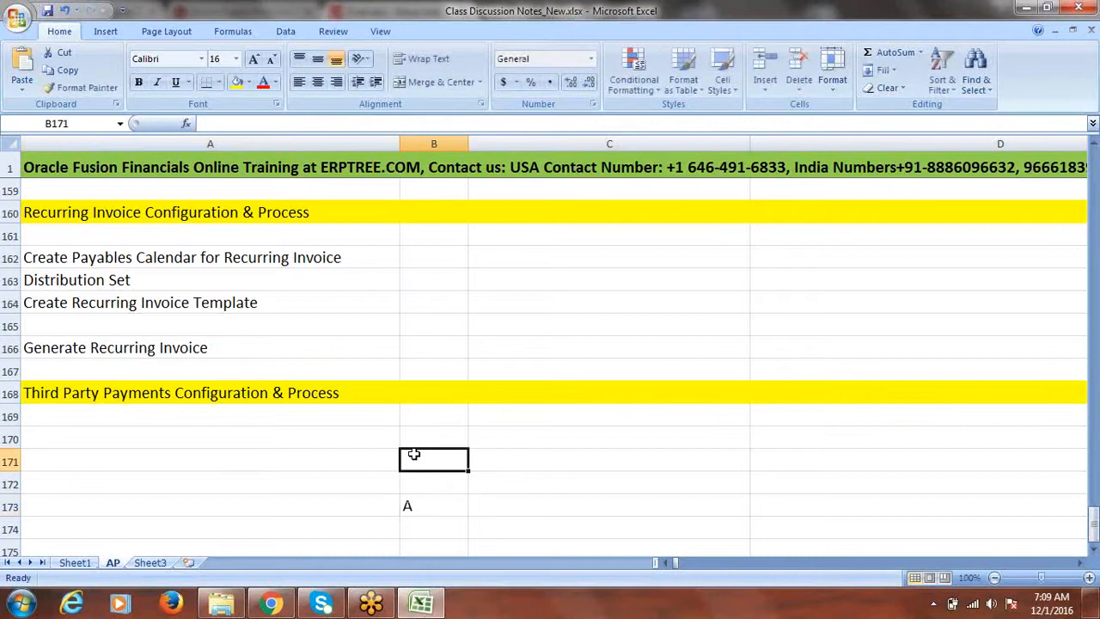
pyautogui.write('B')
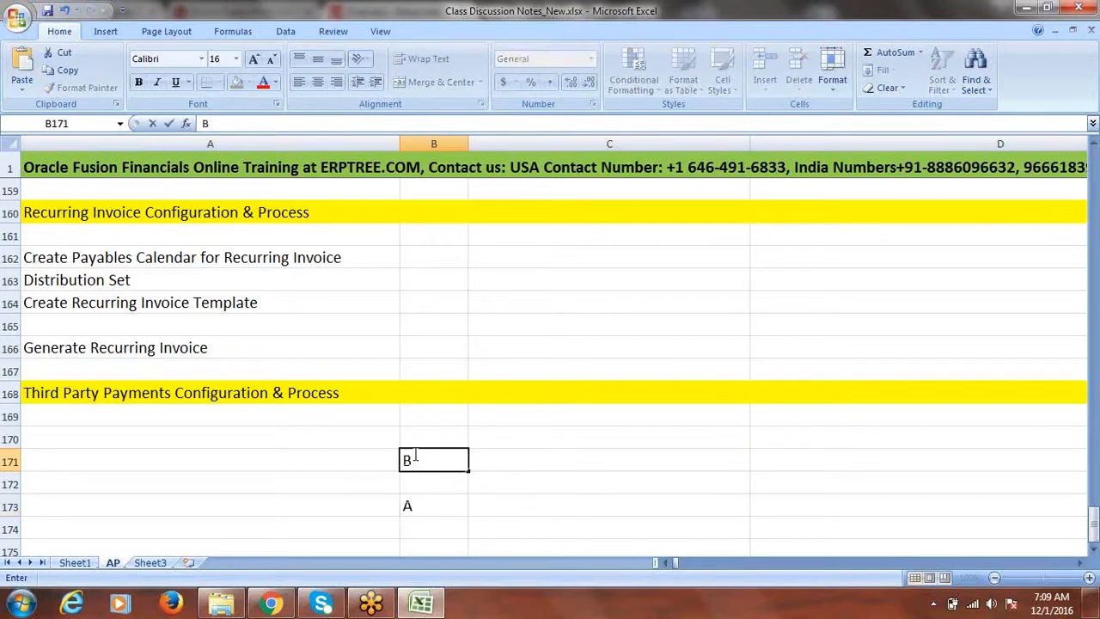
pyautogui.click(442, 509)
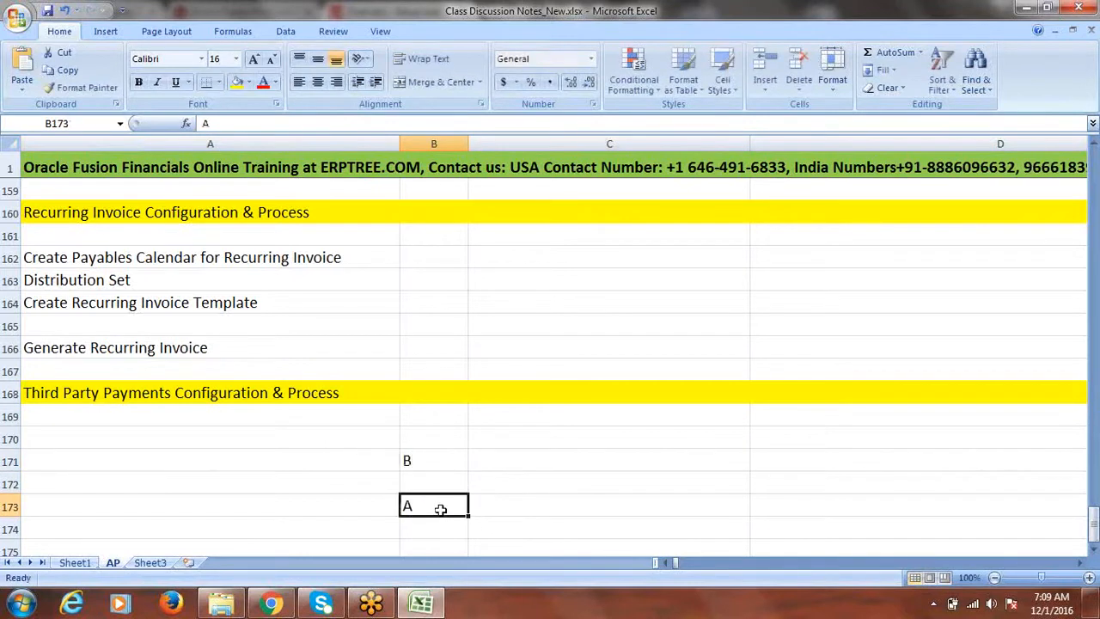
pyautogui.click(425, 466)
pyautogui.click(503, 463)
pyautogui.write('C')
pyautogui.click(431, 507)
# Step: Walk through the A, B and C party labels, then select the whole label block
pyautogui.click(420, 453)
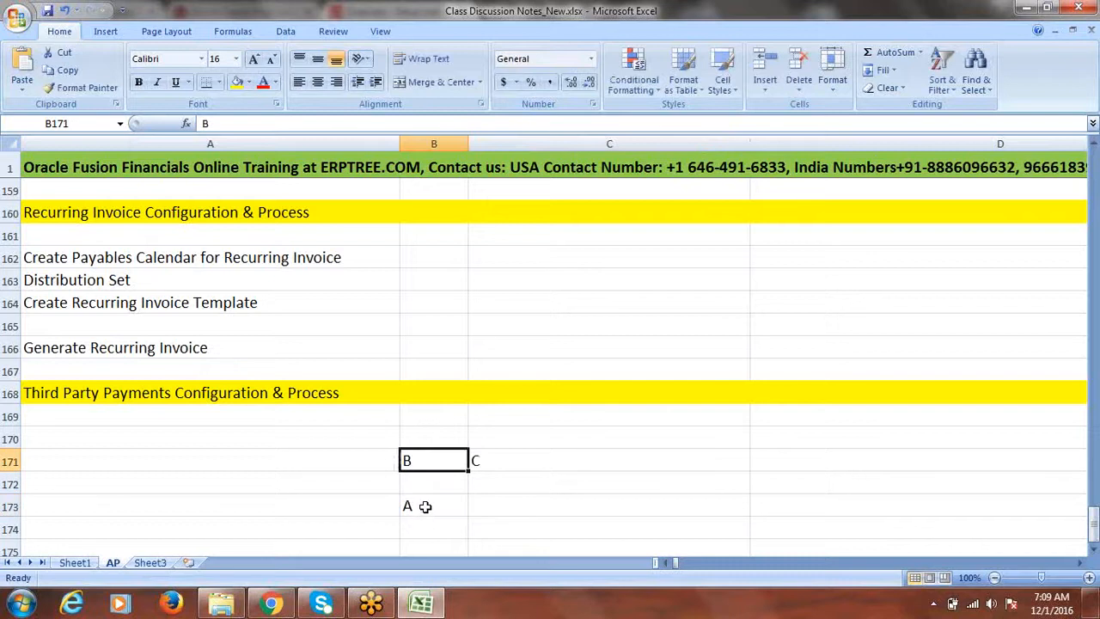
pyautogui.click(475, 462)
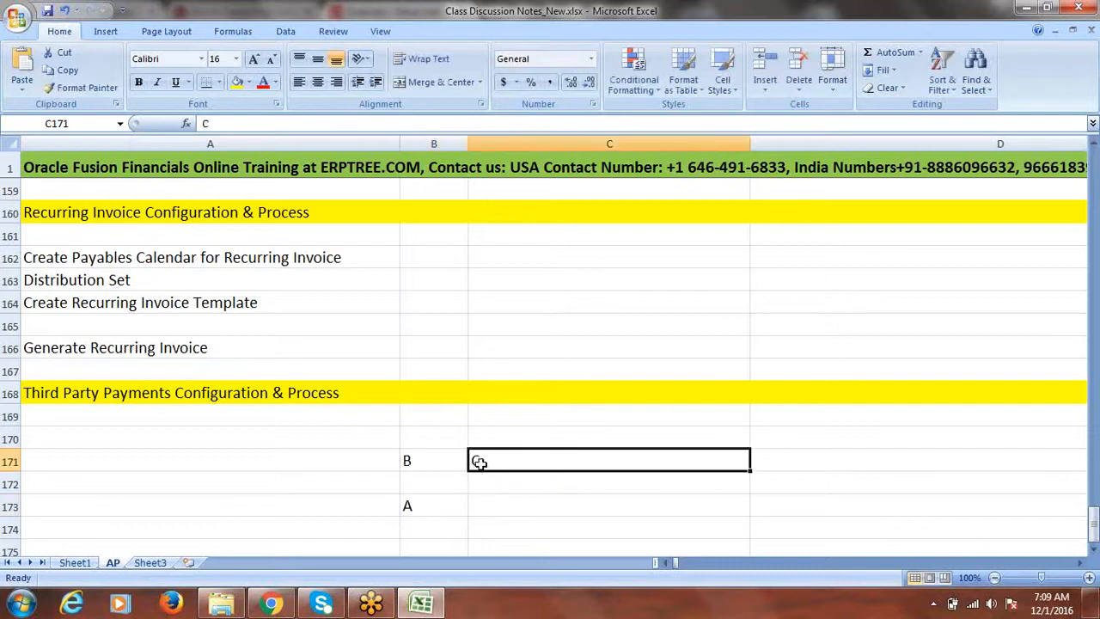
pyautogui.click(414, 507)
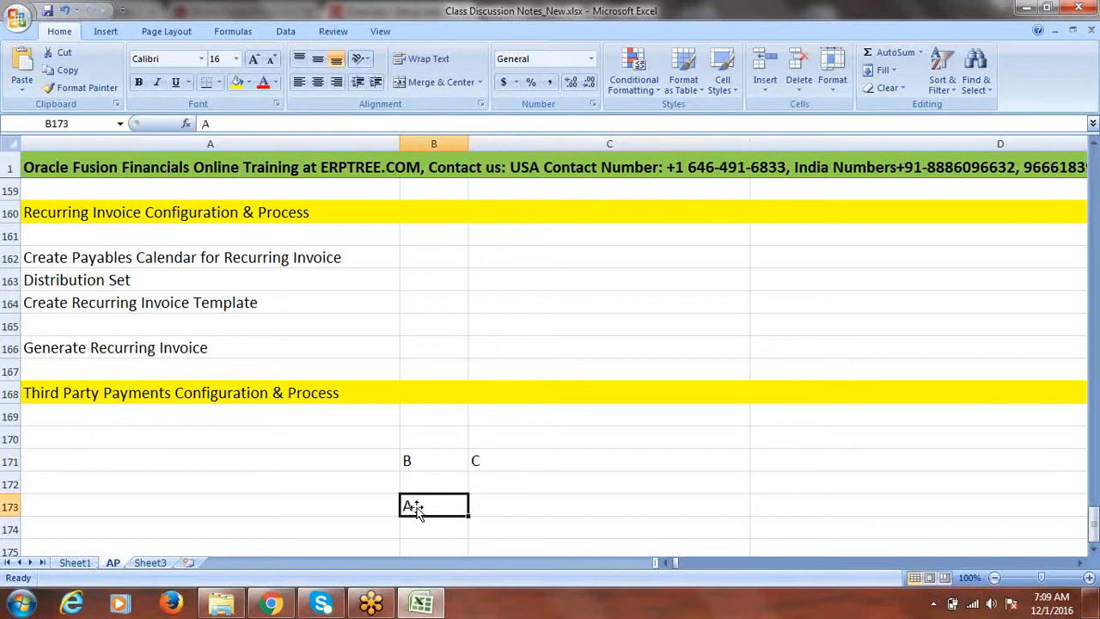
pyautogui.click(416, 464)
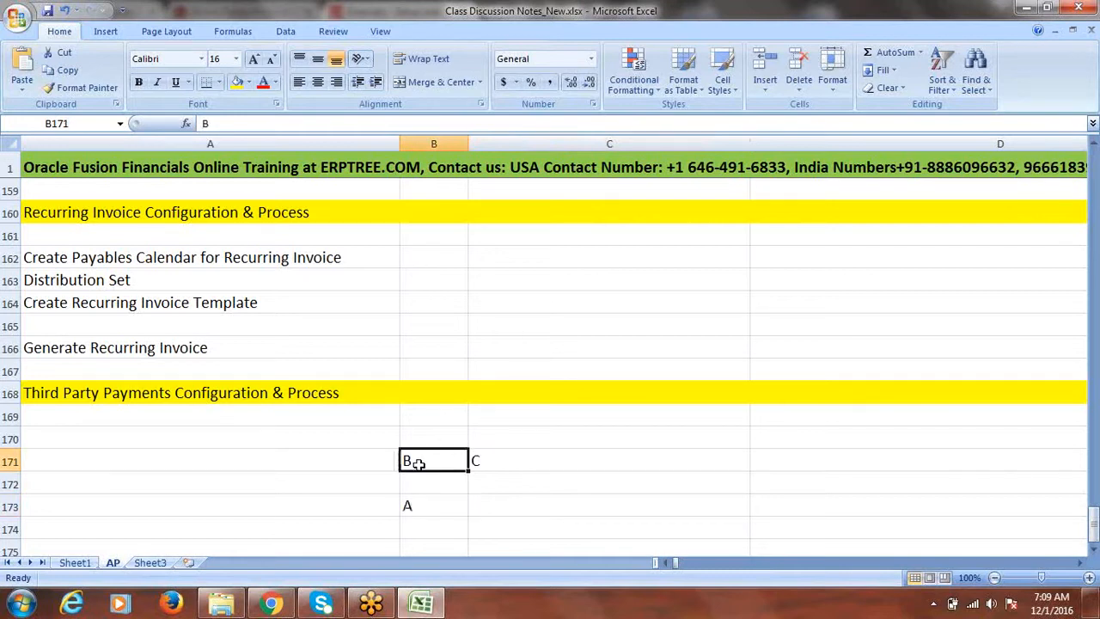
pyautogui.click(475, 464)
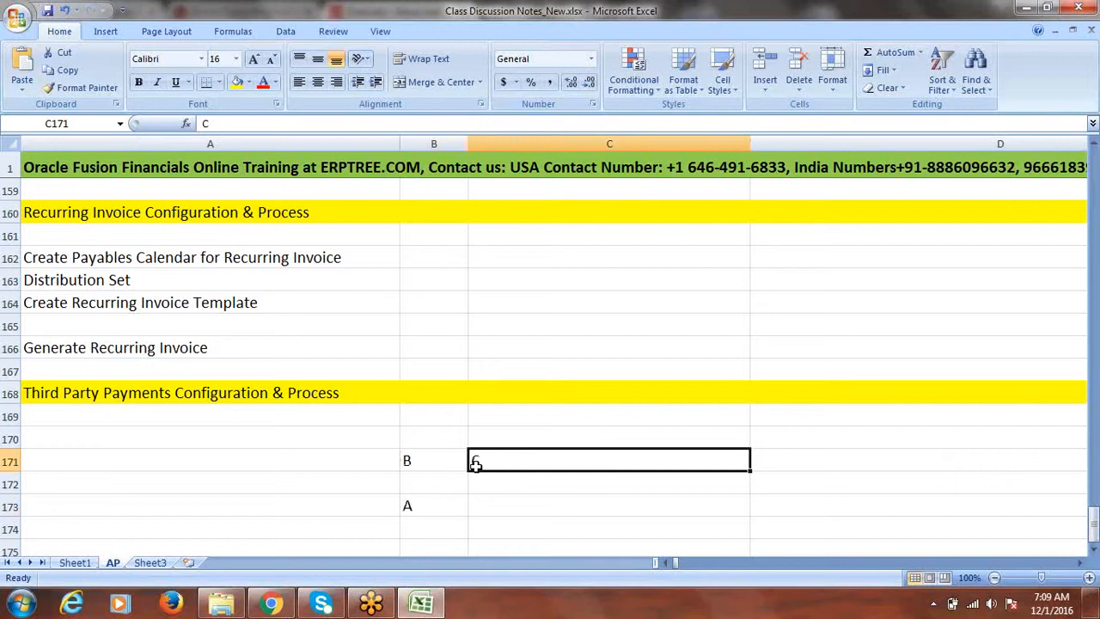
pyautogui.click(417, 507)
pyautogui.click(412, 458)
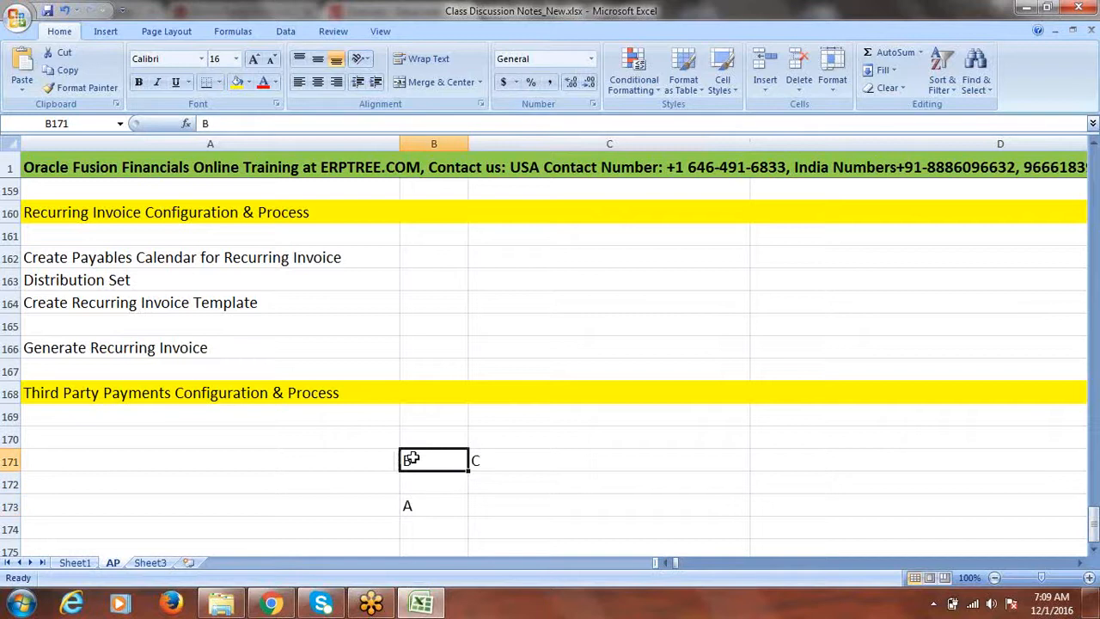
pyautogui.click(486, 460)
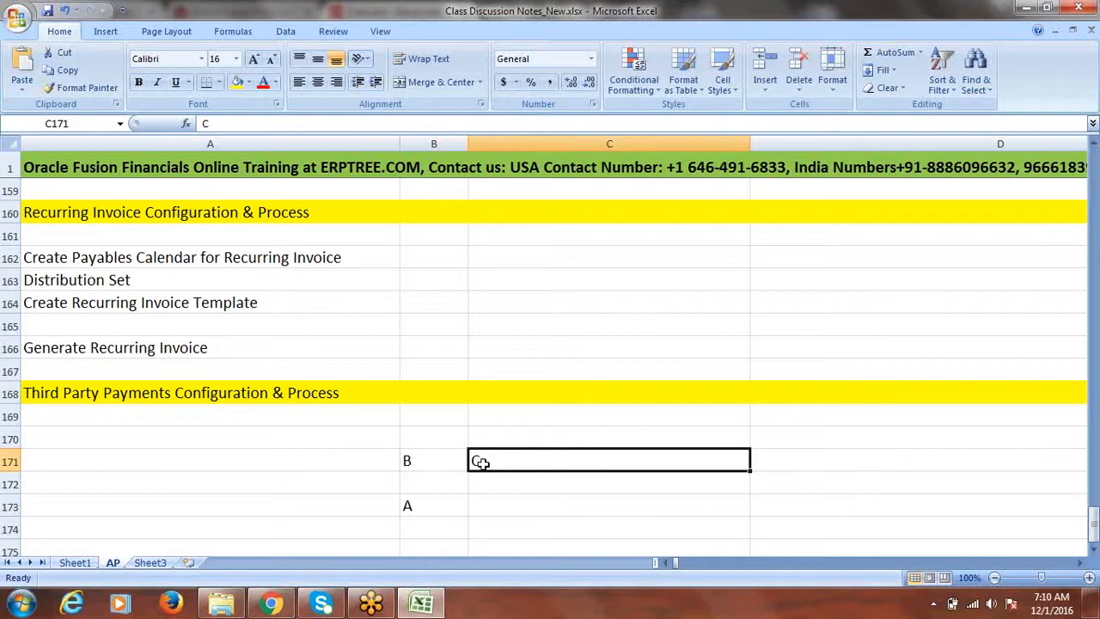
pyautogui.click(421, 461)
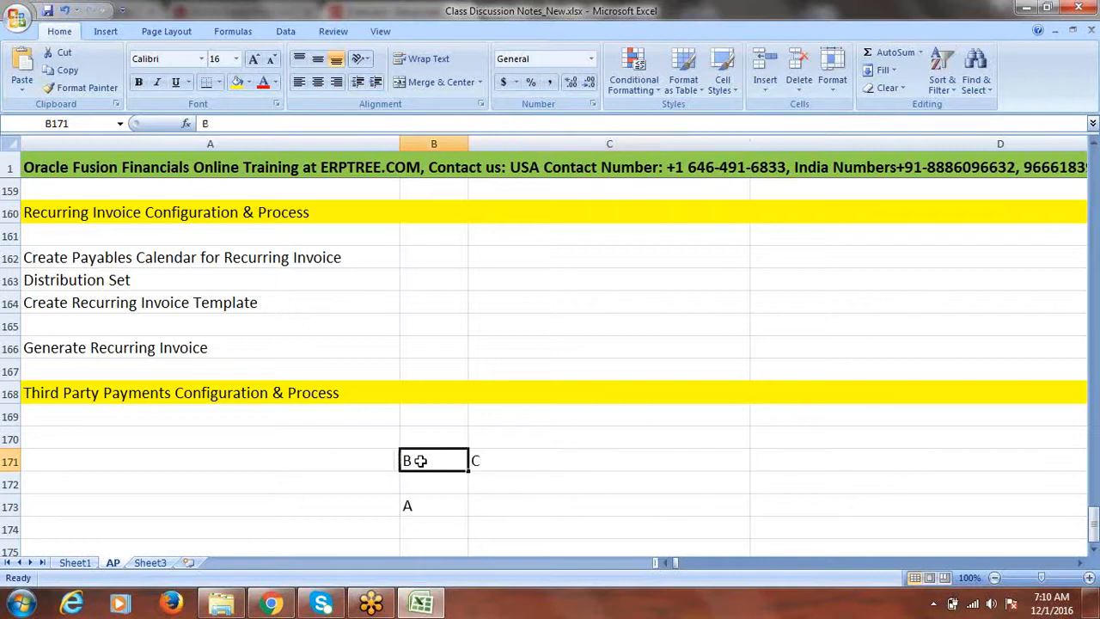
pyautogui.click(509, 467)
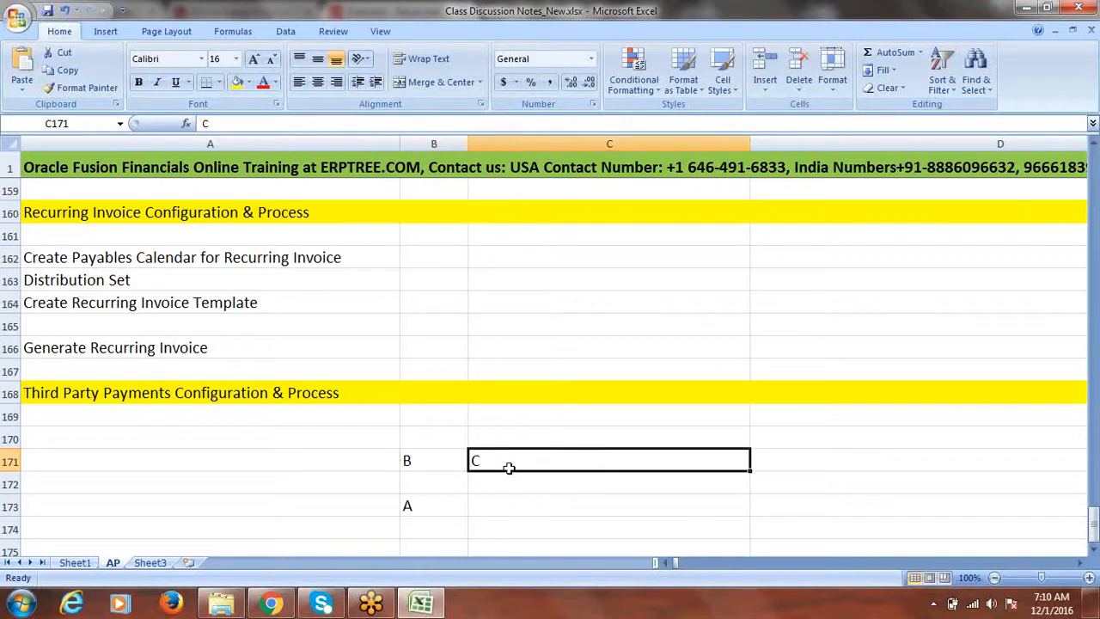
pyautogui.click(417, 464)
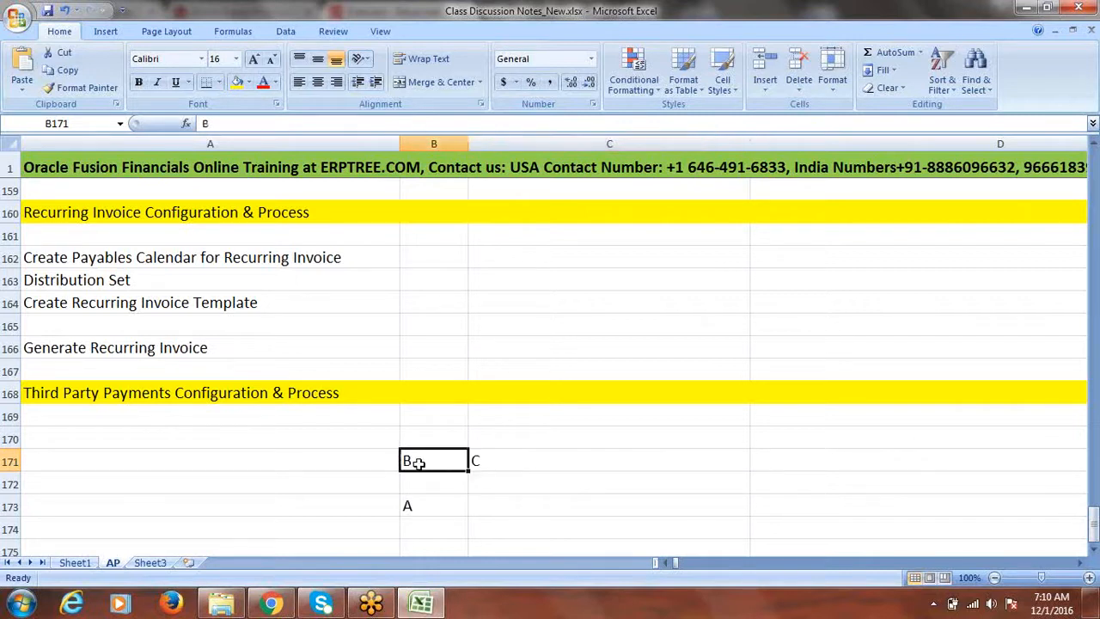
pyautogui.click(484, 461)
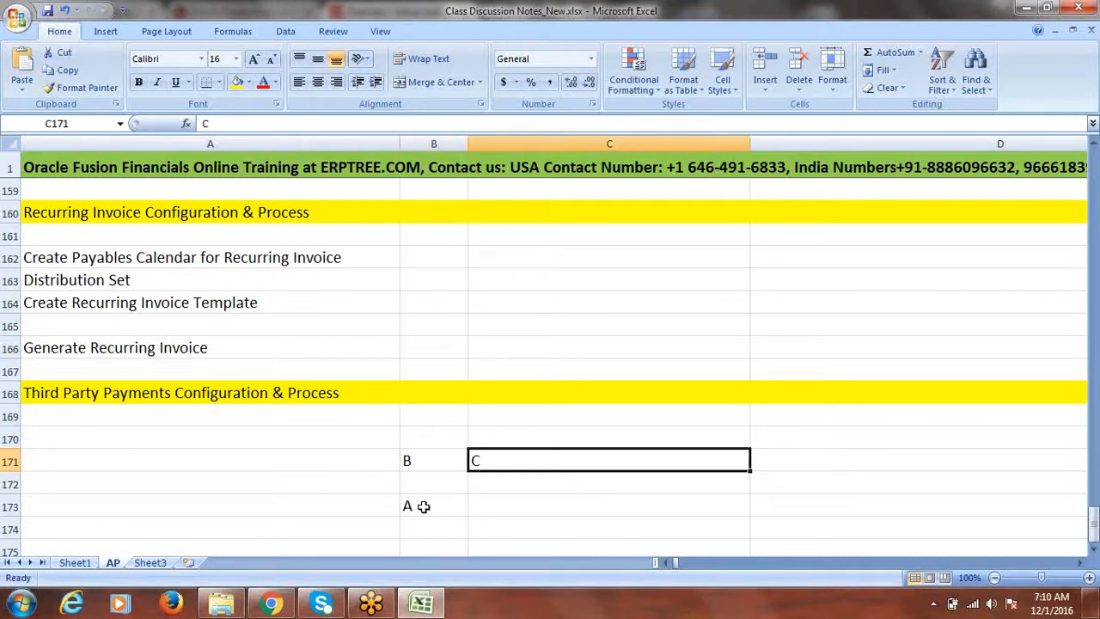
pyautogui.moveTo(416, 507); pyautogui.dragTo(480, 468)
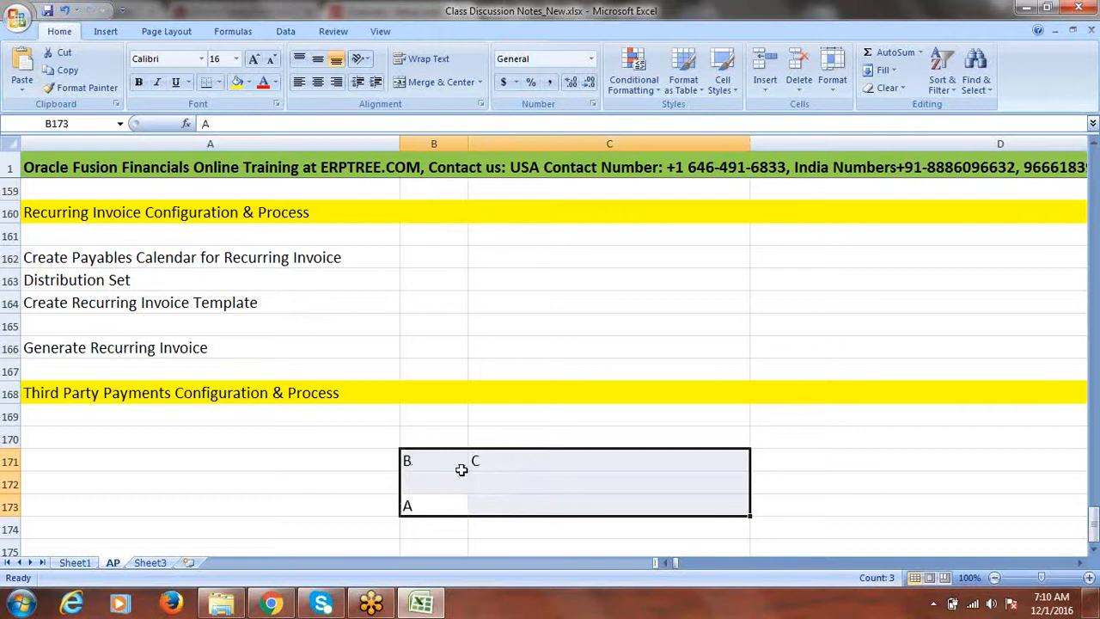
pyautogui.click(71, 436)
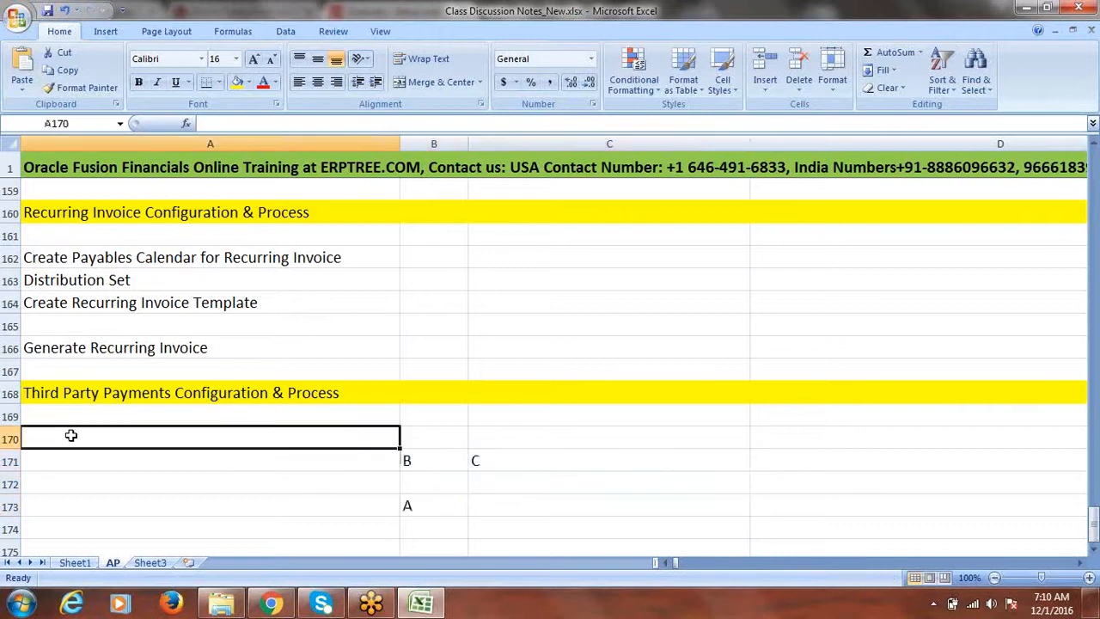
# Step: Add notes 'Create Invoice Fusion Supplier-2 50000' in A173 and 'Payment to Fusion Collection Agency' in A174
pyautogui.click(1093, 551)
pyautogui.click(1093, 551)
pyautogui.click(1094, 551)
pyautogui.click(1093, 551)
pyautogui.click(94, 396)
pyautogui.click(89, 414)
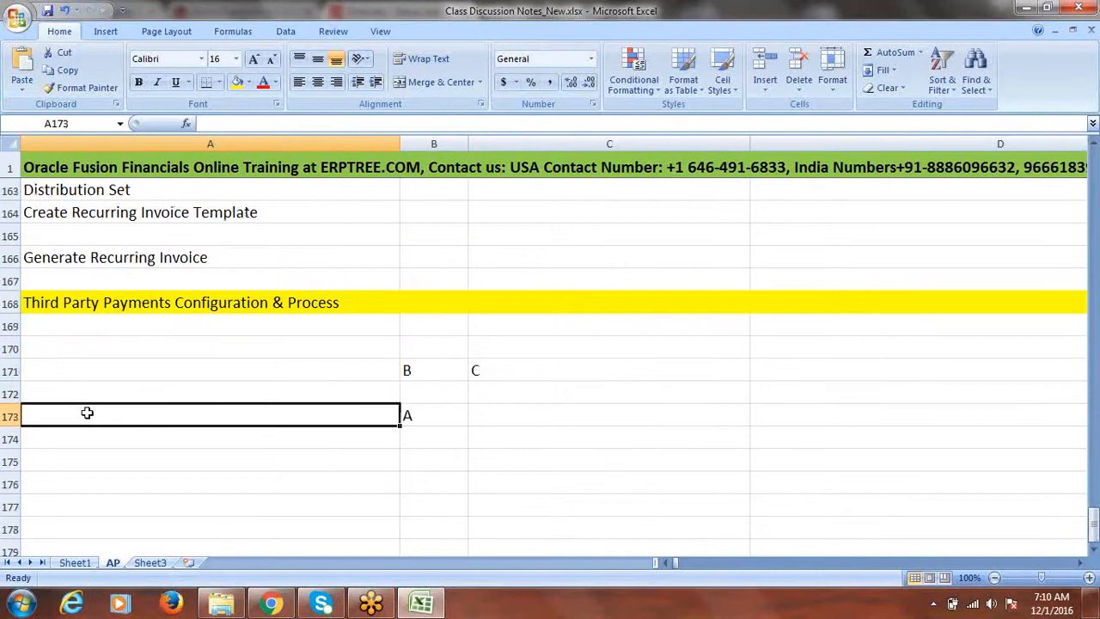
pyautogui.write('c')
pyautogui.press('BackSpace')
pyautogui.write('Create')
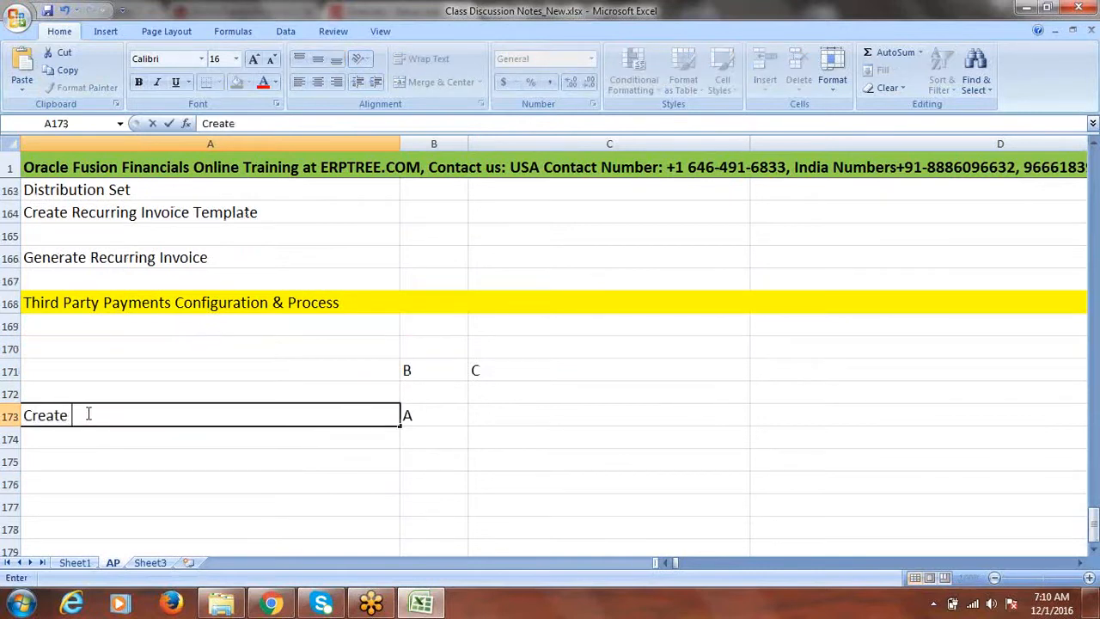
pyautogui.write(' InvoiceFusion Suppli')
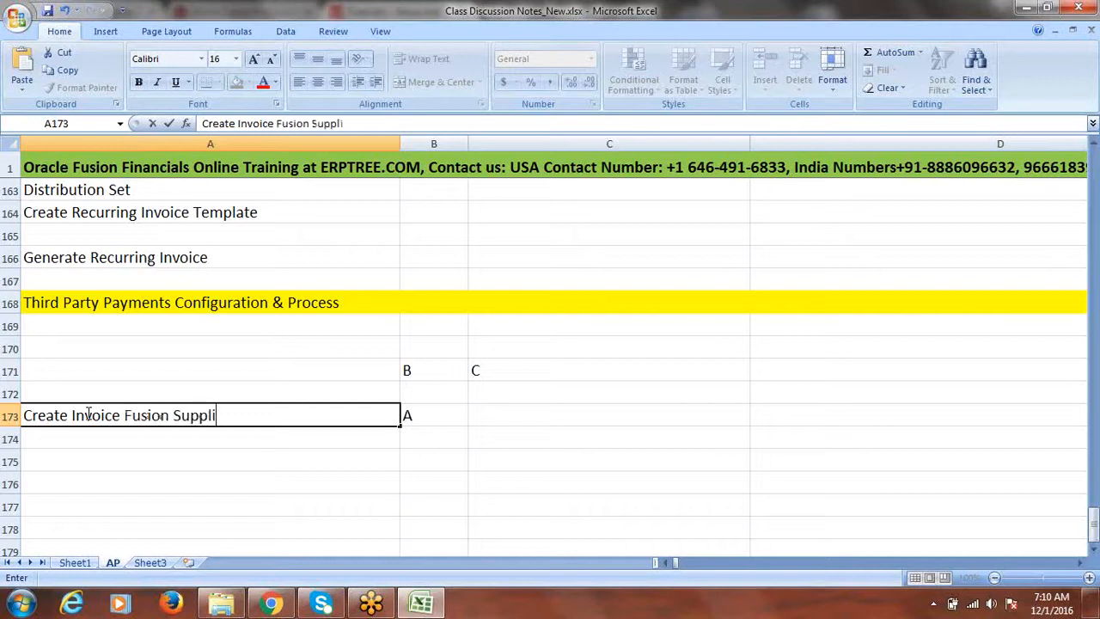
pyautogui.write('er-2')
pyautogui.write('50000')
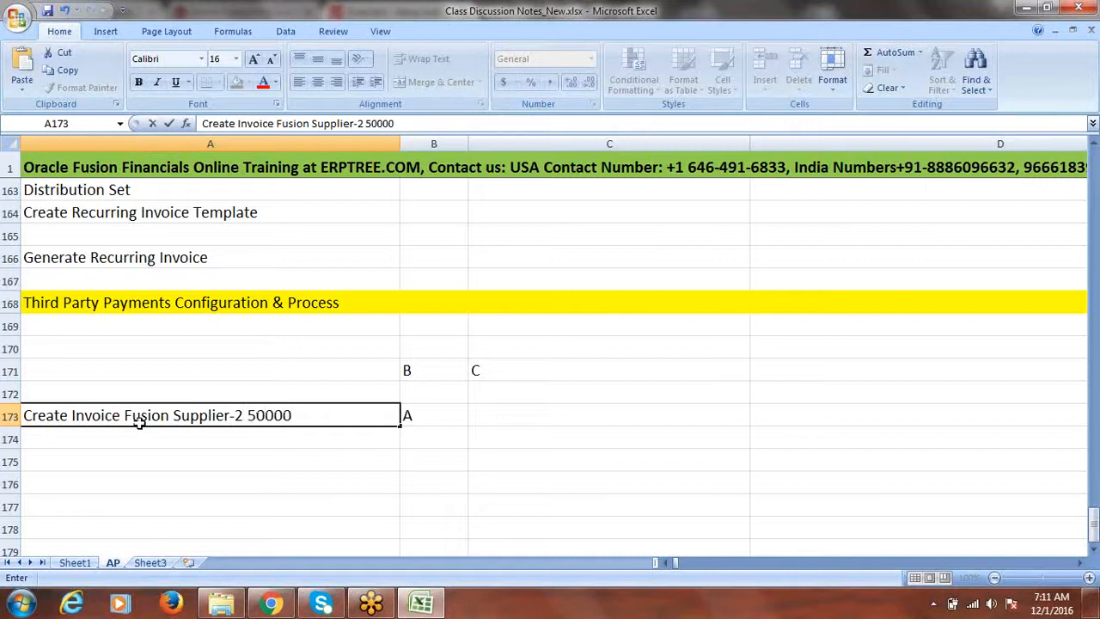
pyautogui.click(123, 439)
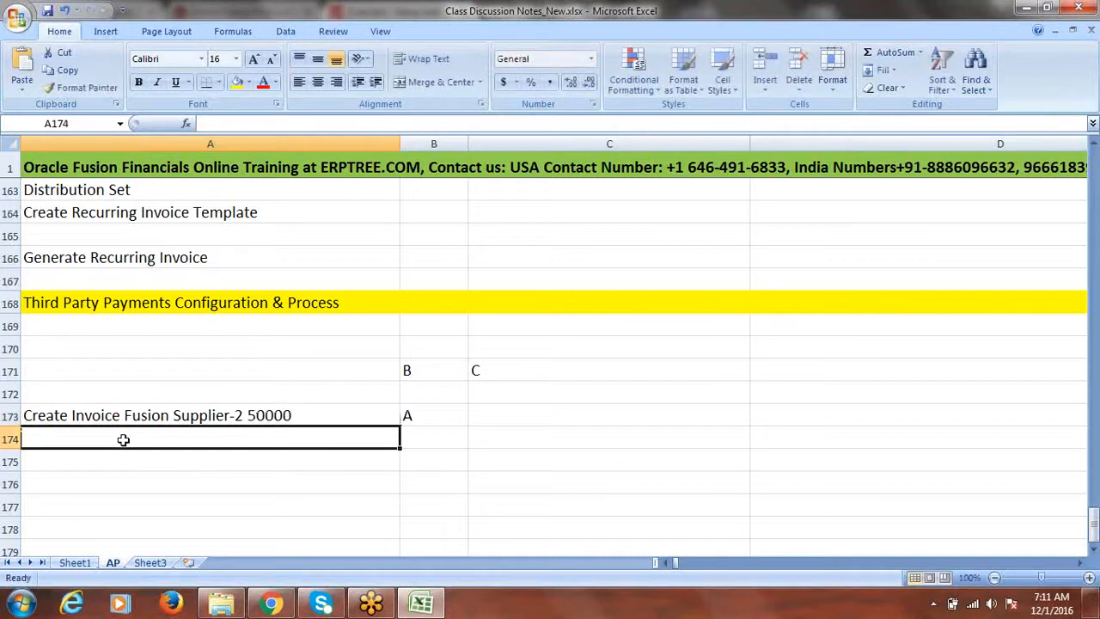
pyautogui.write('P')
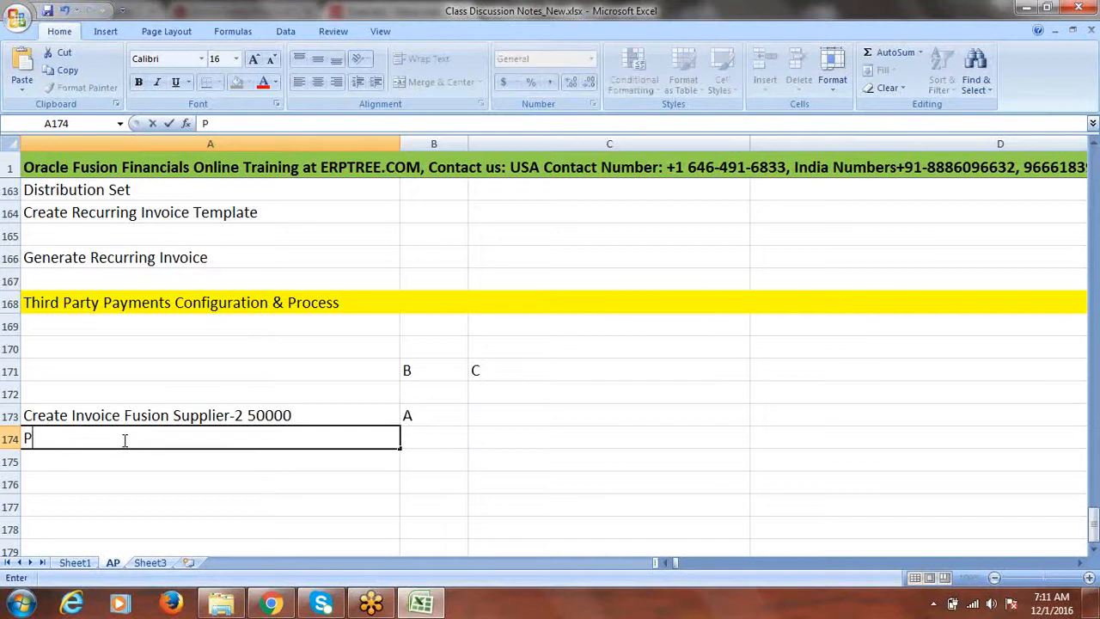
pyautogui.write('ayment to ')
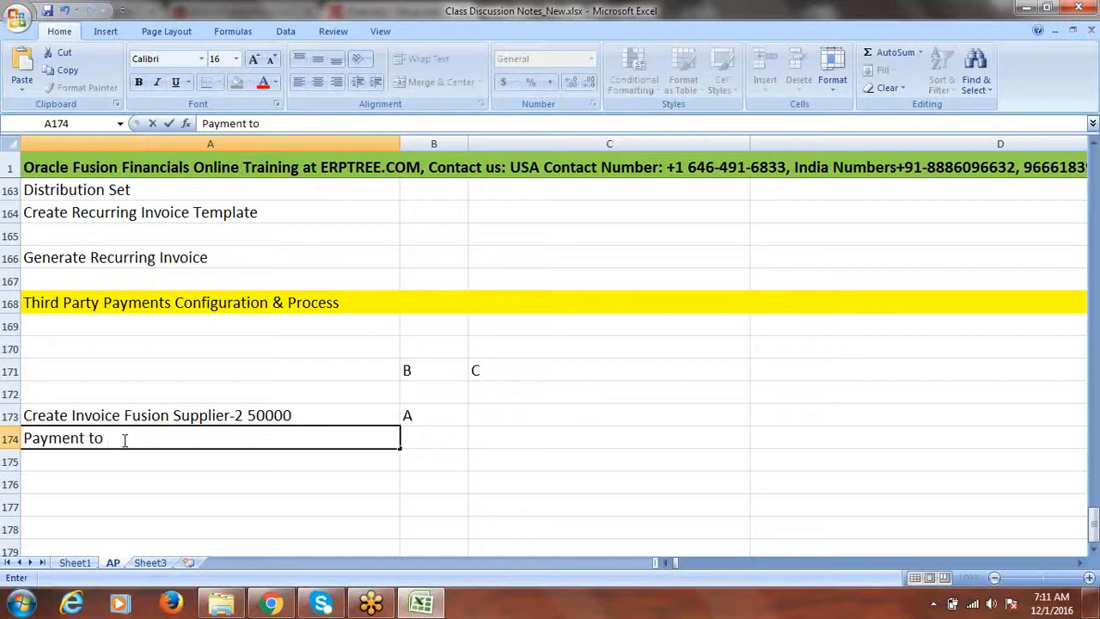
pyautogui.write('Fusion Collect')
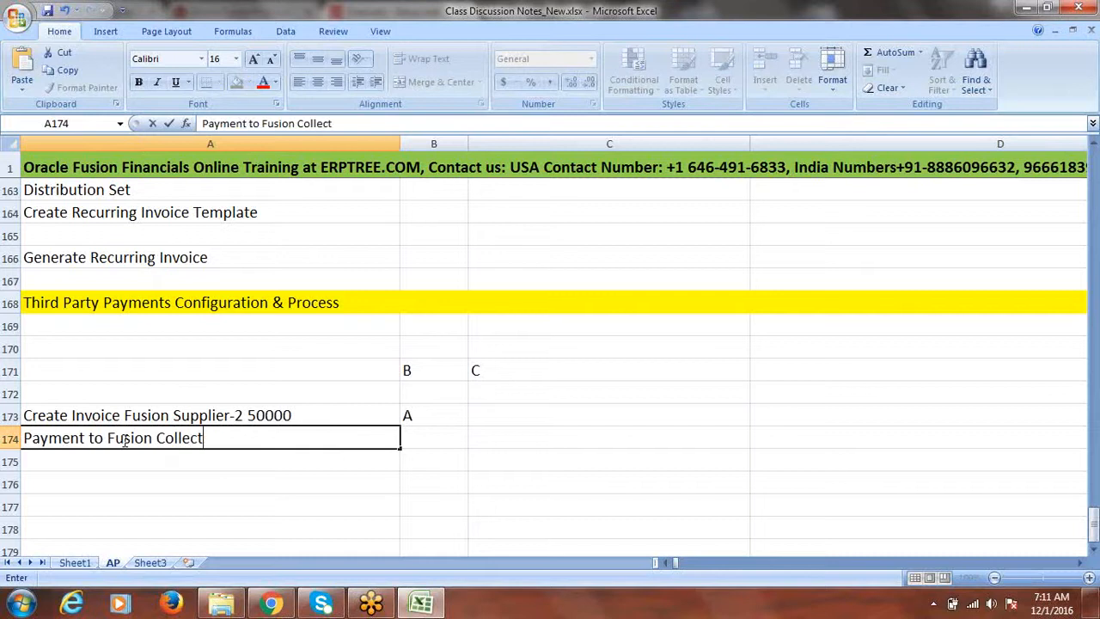
pyautogui.write('ion Agency')
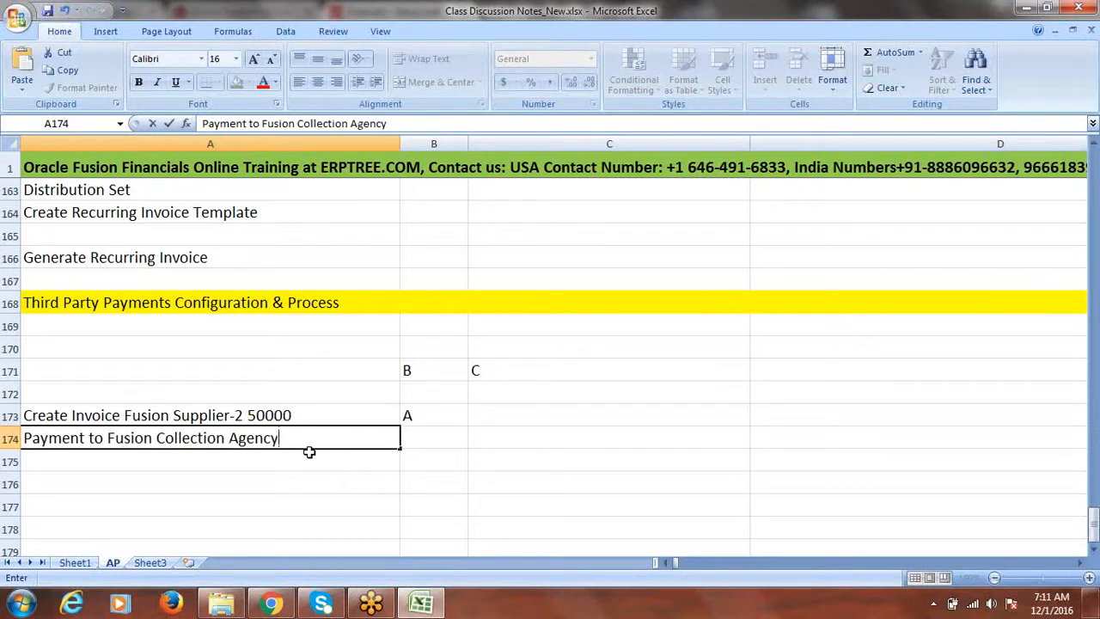
pyautogui.click(147, 415)
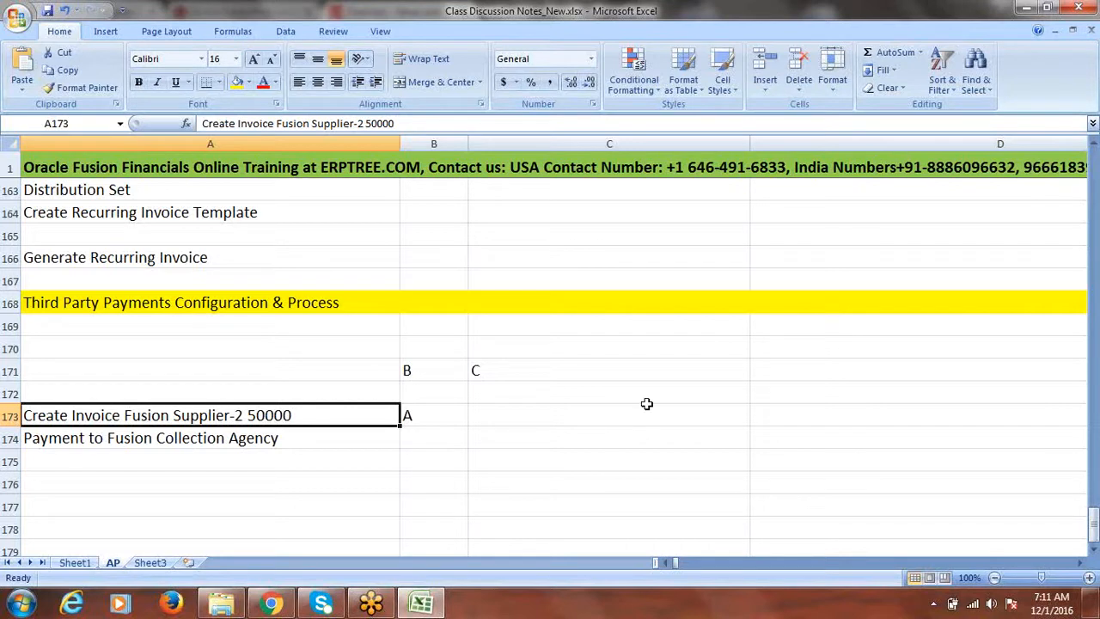
pyautogui.click(480, 369)
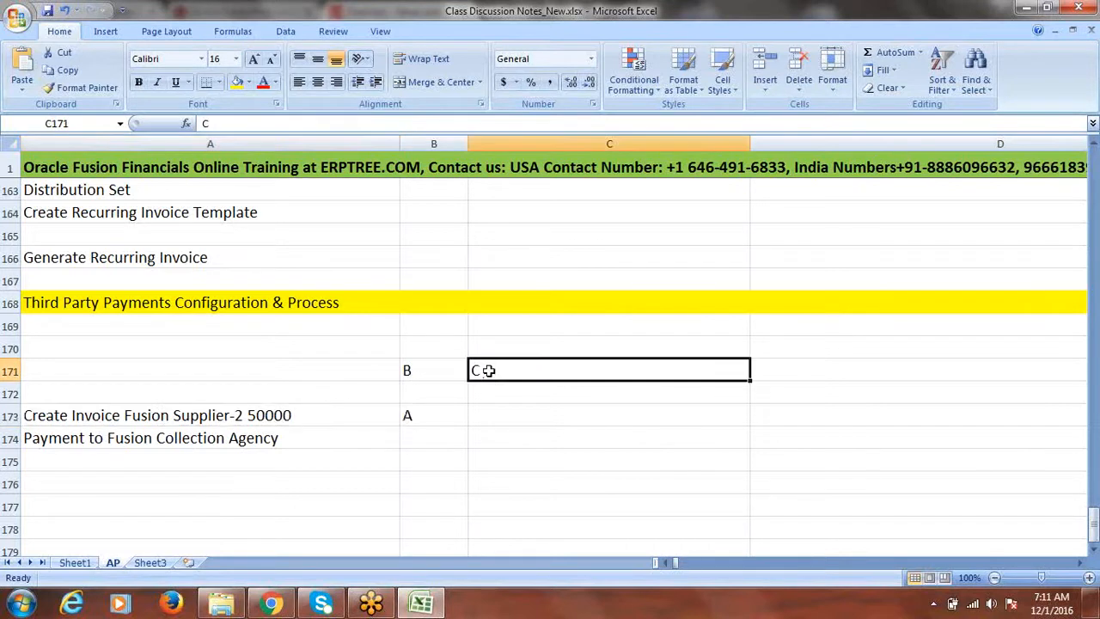
pyautogui.click(142, 418)
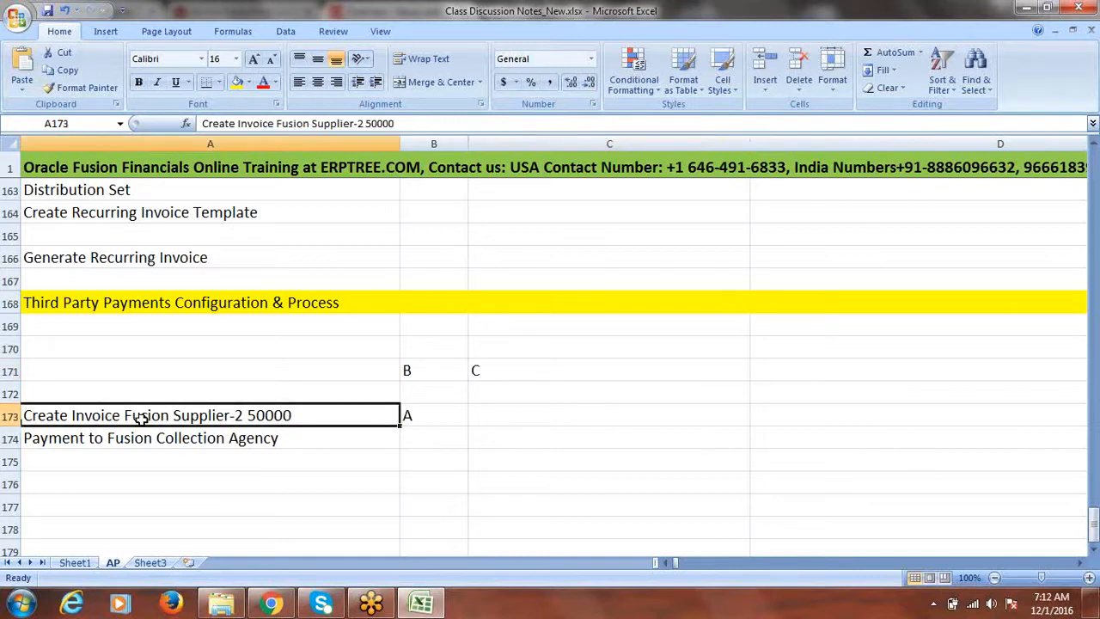
pyautogui.click(159, 440)
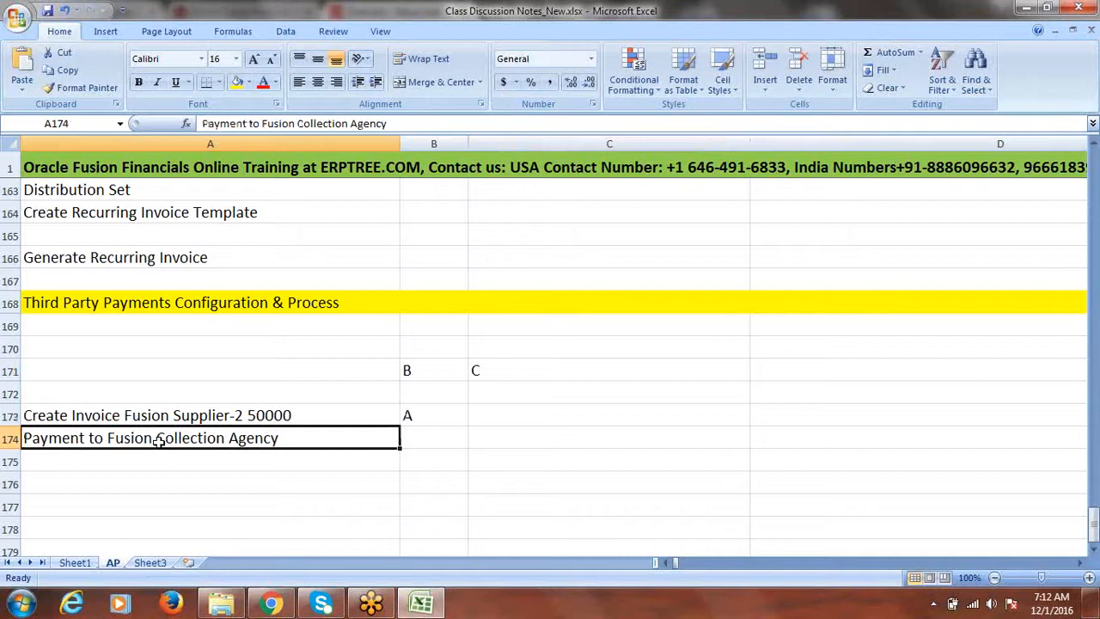
pyautogui.click(82, 339)
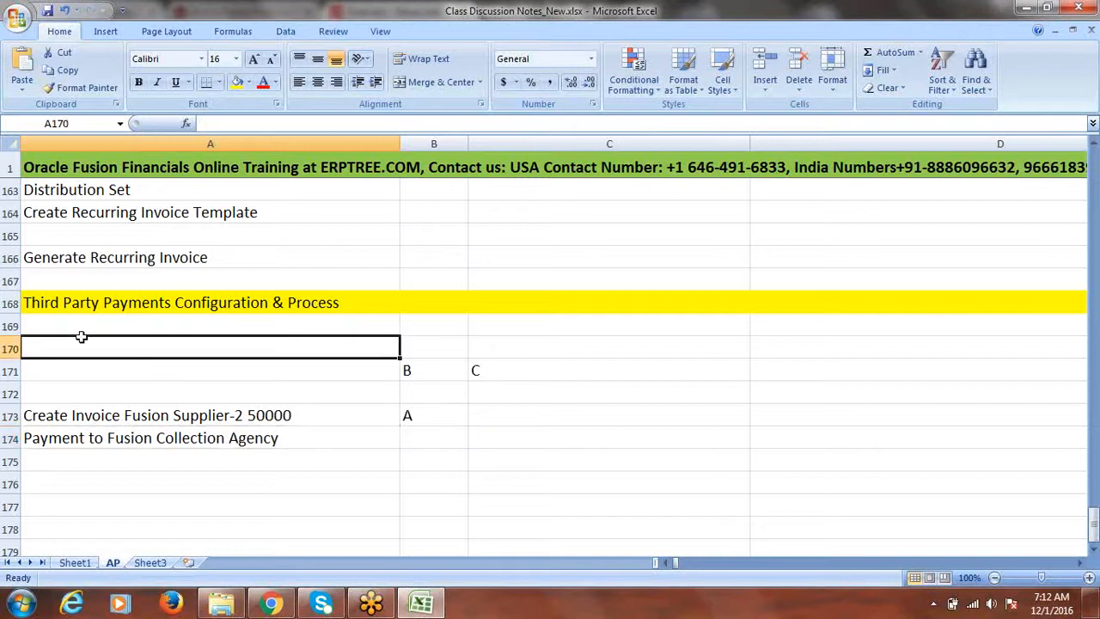
# Step: Enter 'Create Supplier : Fusion Collection Agency' in A170 and 'Create Relationship' in A171
pyautogui.write('Crea')
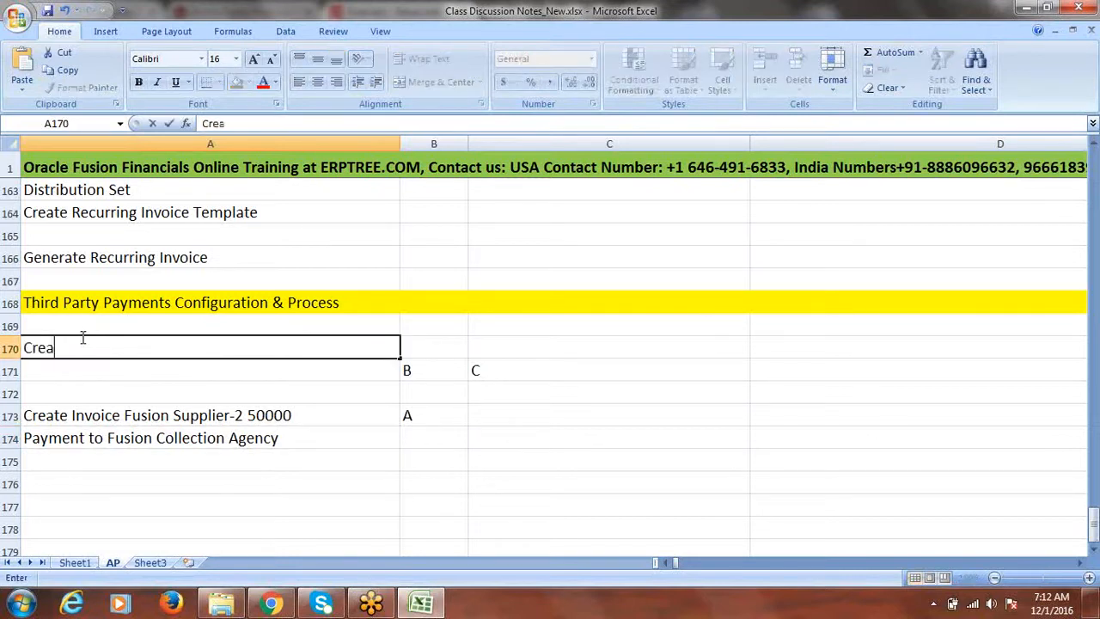
pyautogui.write('te Supplier : Fusion')
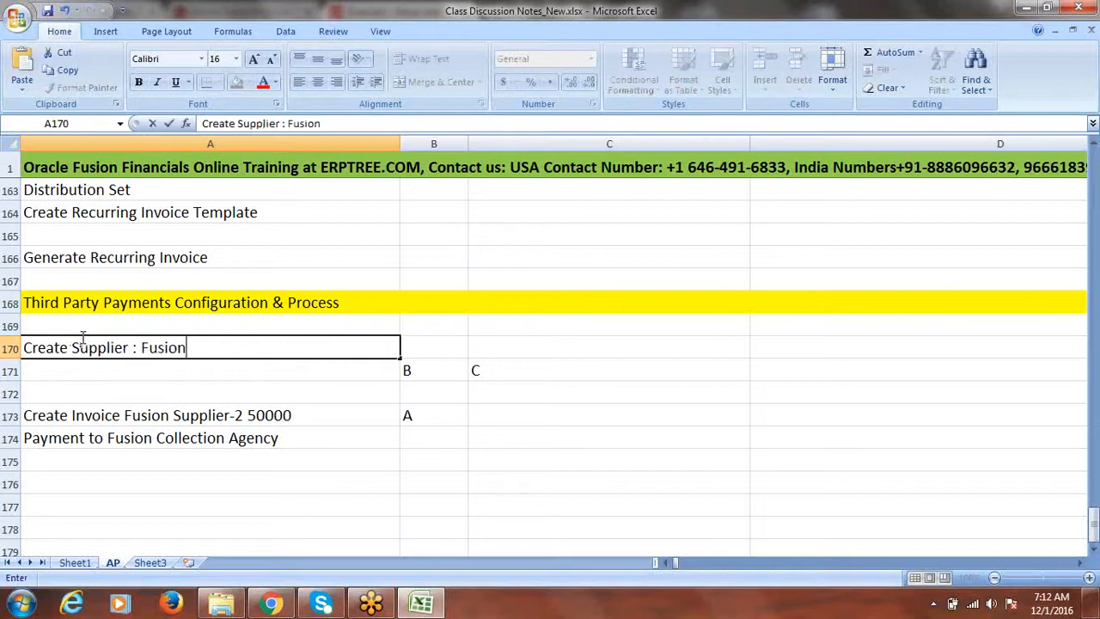
pyautogui.write(' Collect')
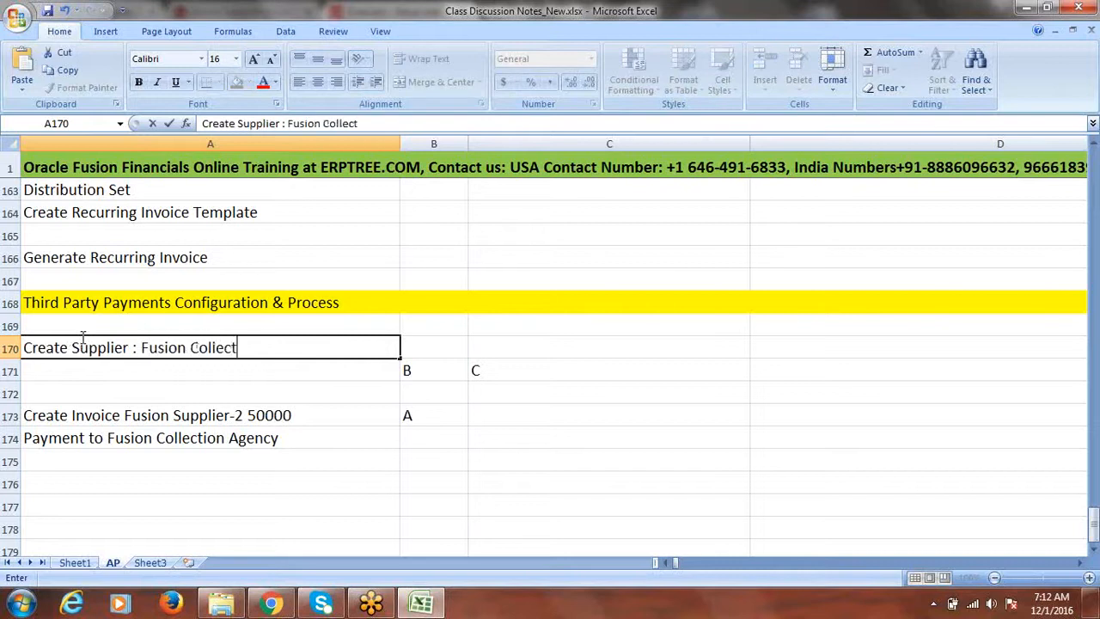
pyautogui.write('ion Agency')
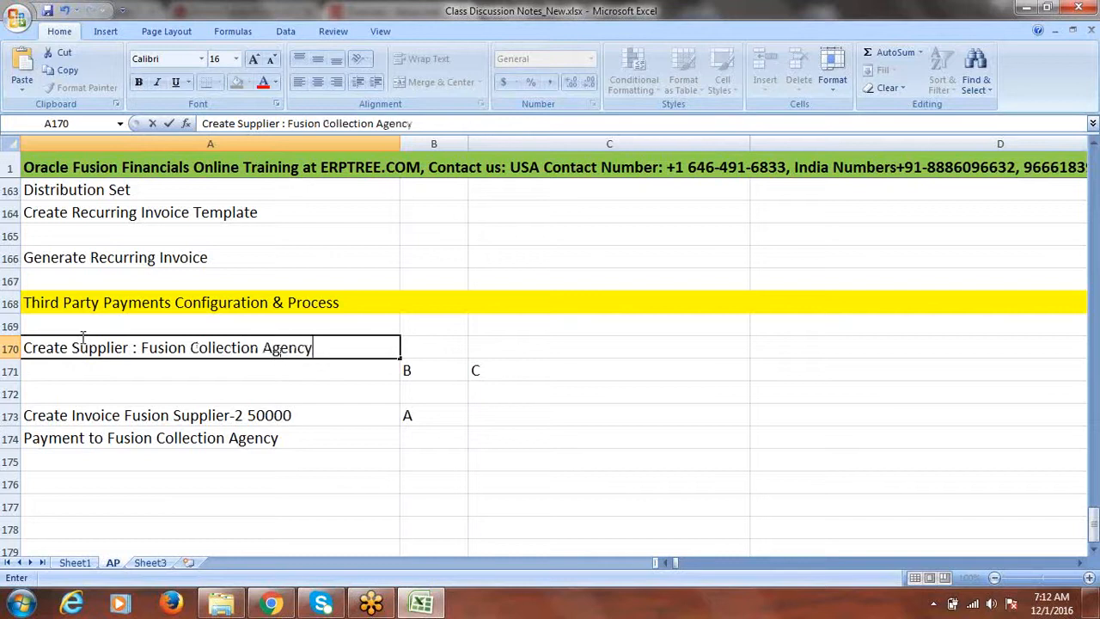
pyautogui.click(61, 368)
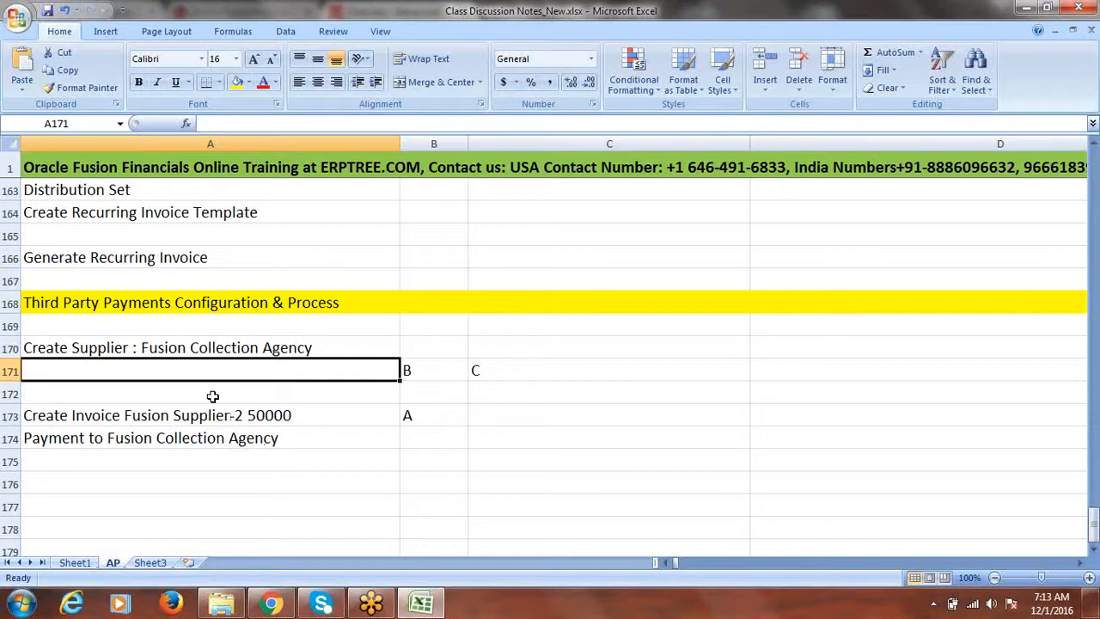
pyautogui.write('Create ')
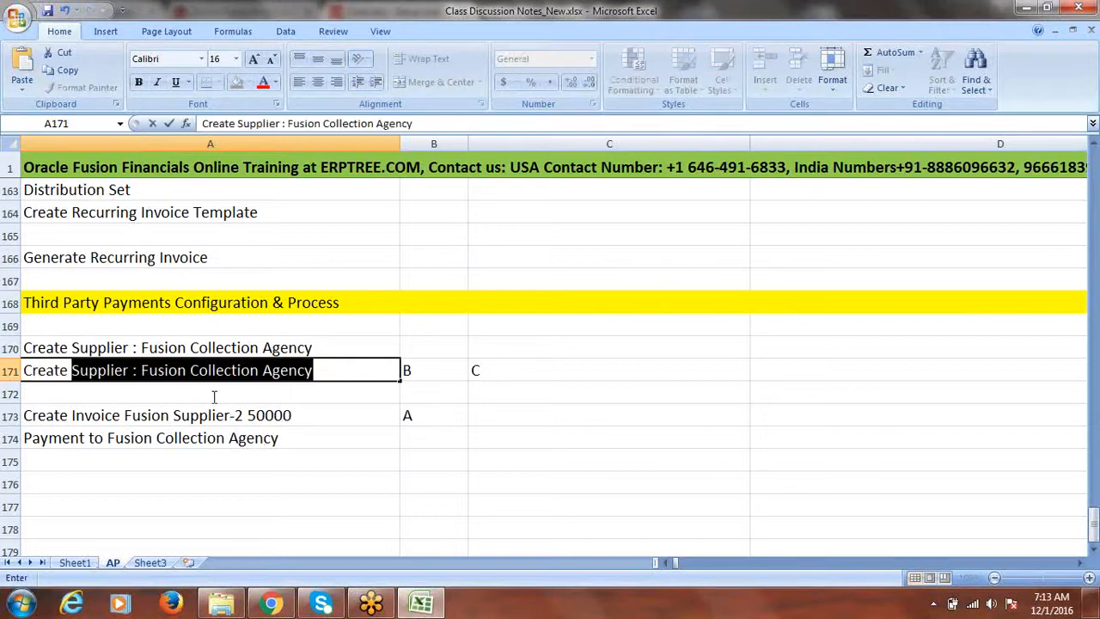
pyautogui.write('Relationship')
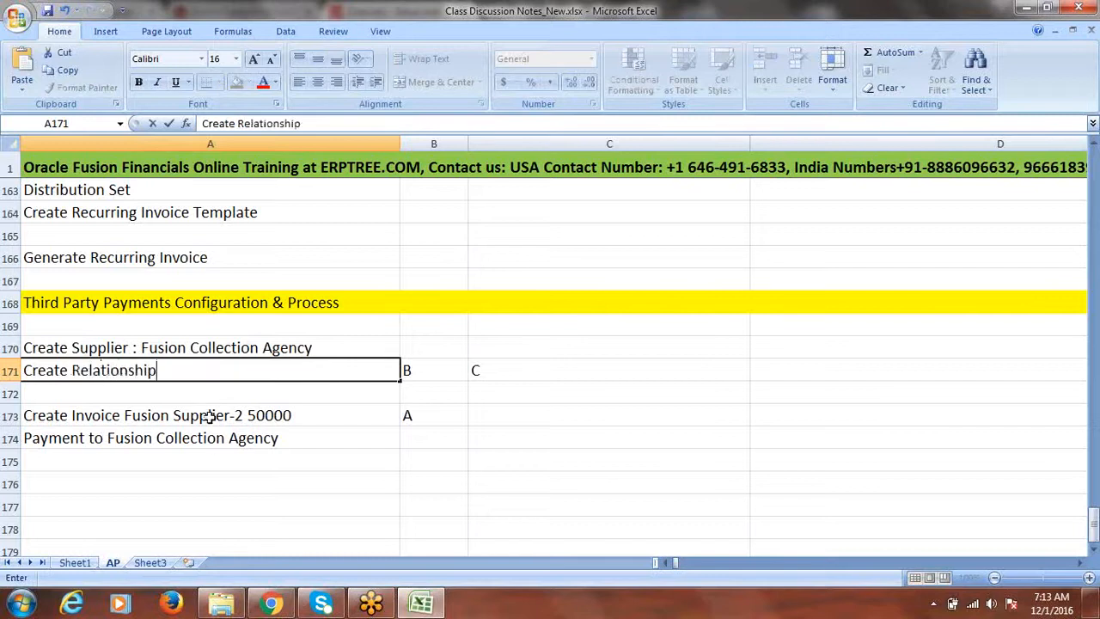
pyautogui.click(207, 415)
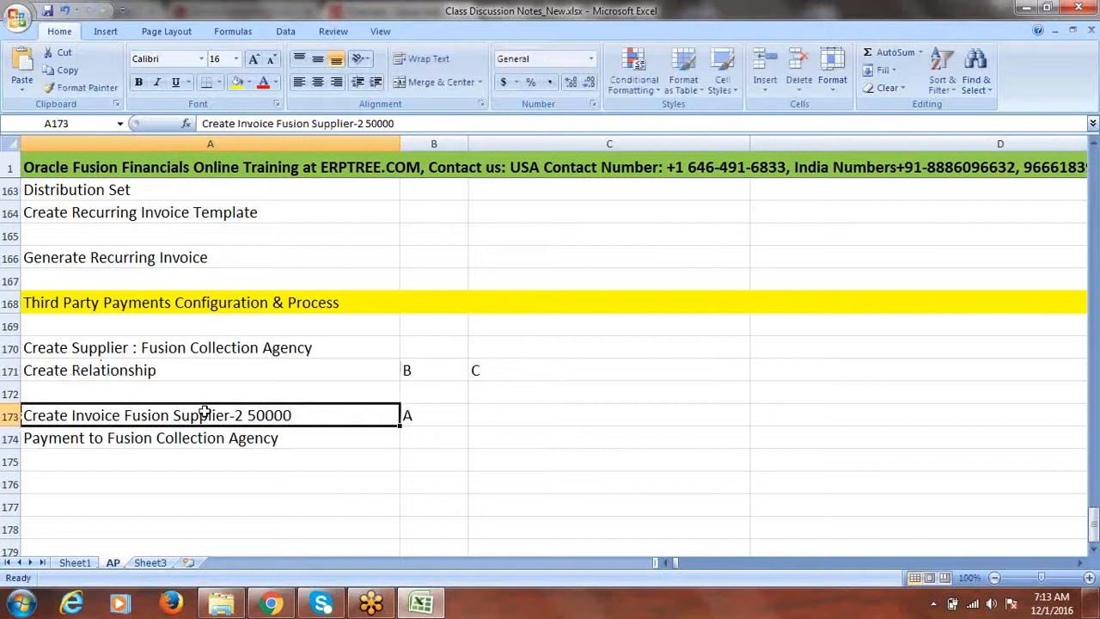
# Step: Review the supplier, relationship, invoice and payment steps and party labels, then save the workbook
pyautogui.click(205, 437)
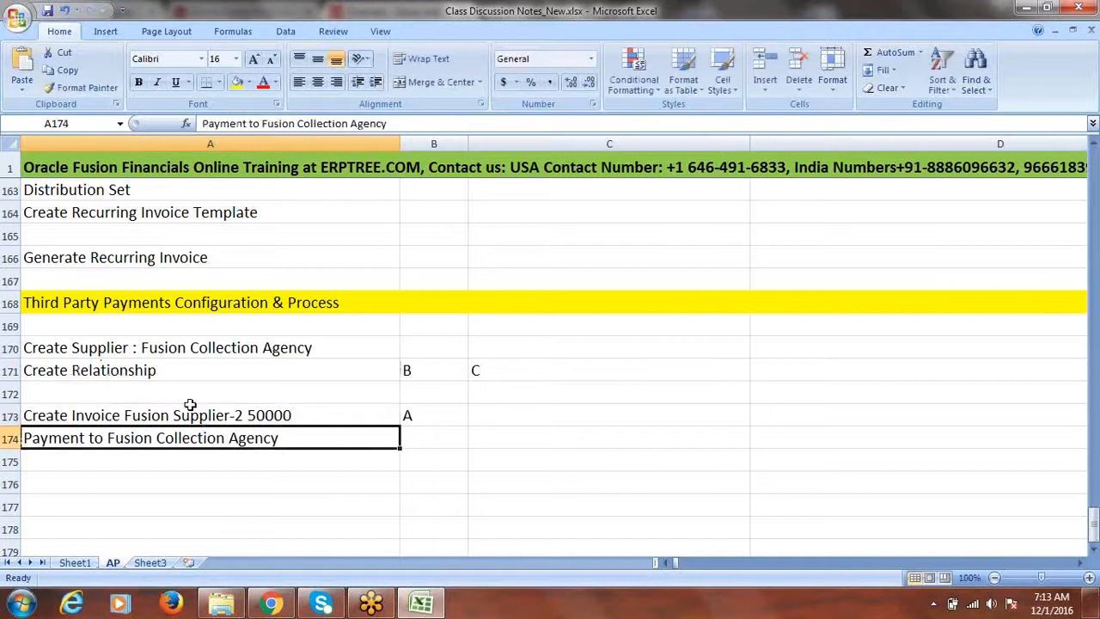
pyautogui.click(180, 370)
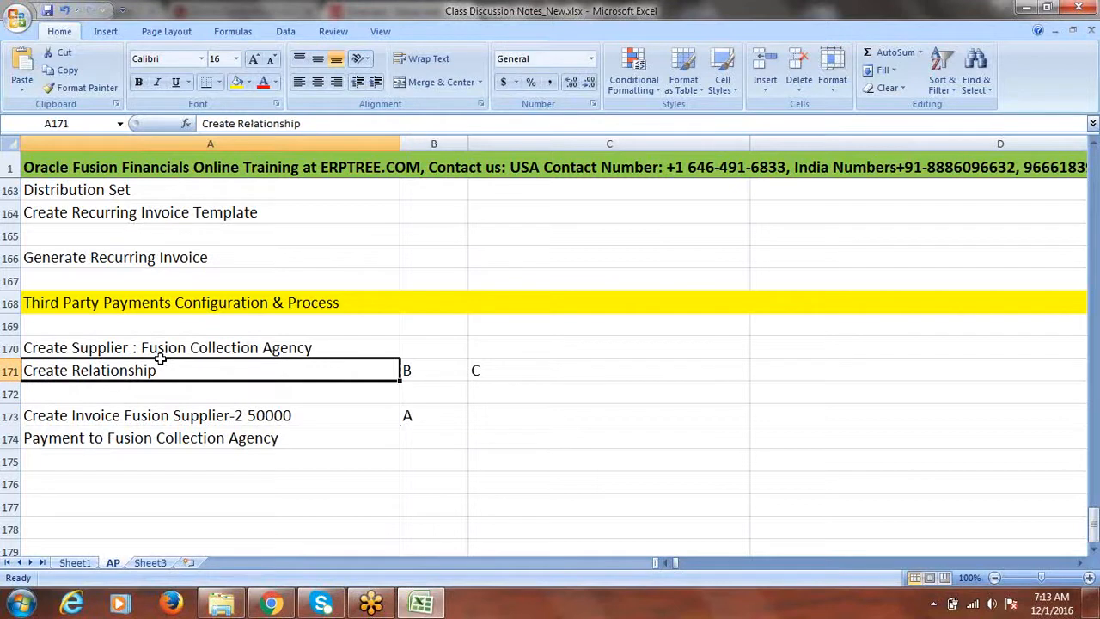
pyautogui.click(172, 416)
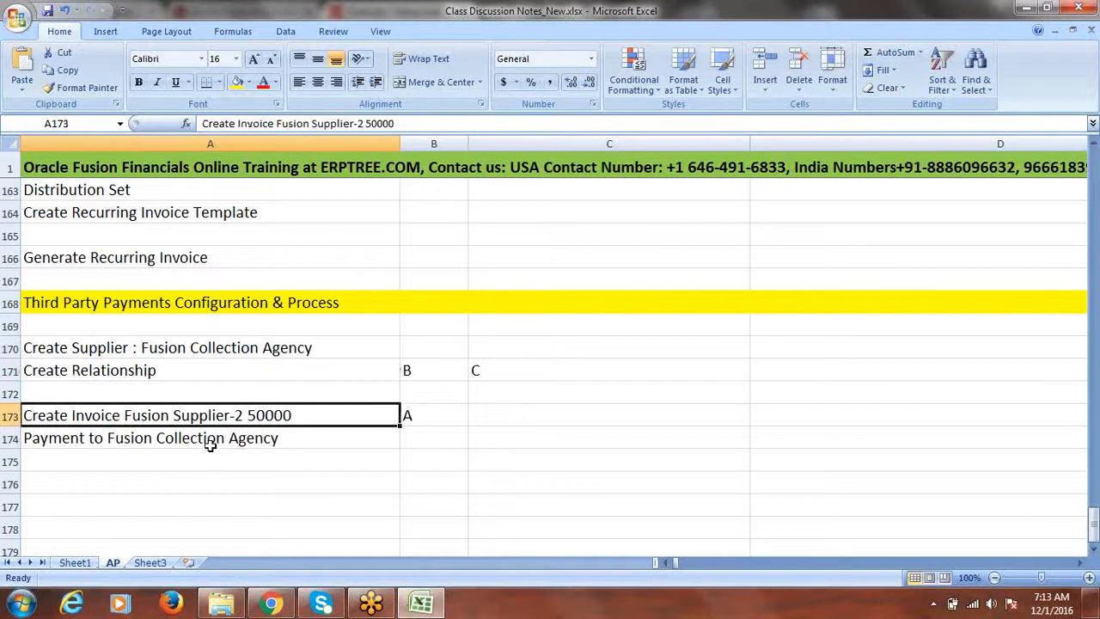
pyautogui.click(207, 439)
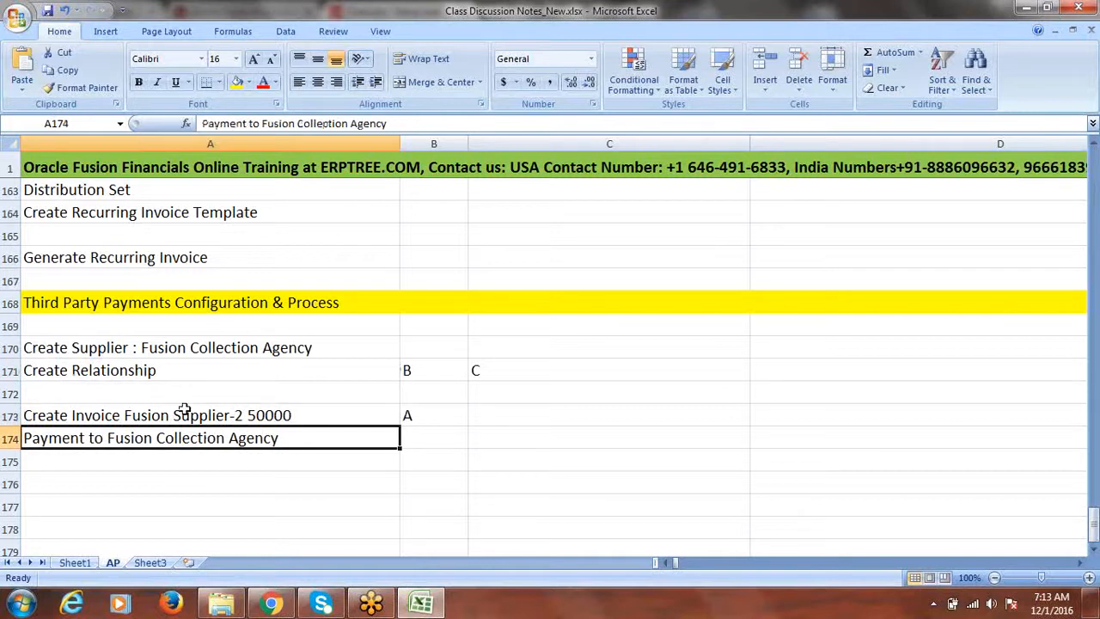
pyautogui.moveTo(141, 351)
pyautogui.mouseDown()
pyautogui.moveTo(141, 364)
pyautogui.moveTo(152, 362)
pyautogui.mouseUp()
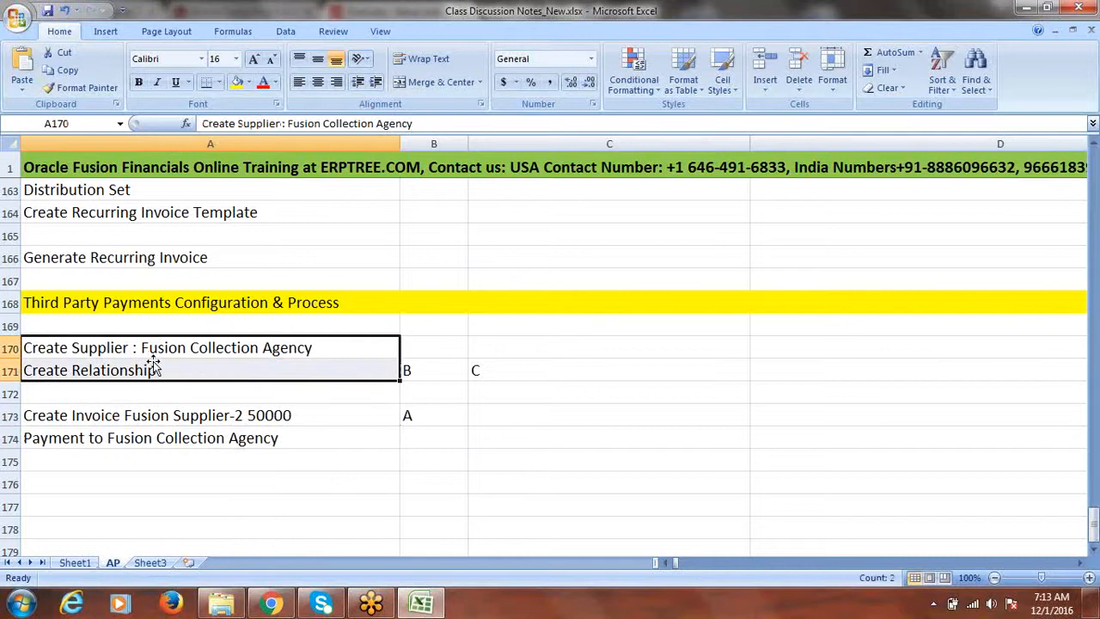
pyautogui.moveTo(234, 419); pyautogui.dragTo(232, 434)
pyautogui.moveTo(430, 370); pyautogui.dragTo(475, 404)
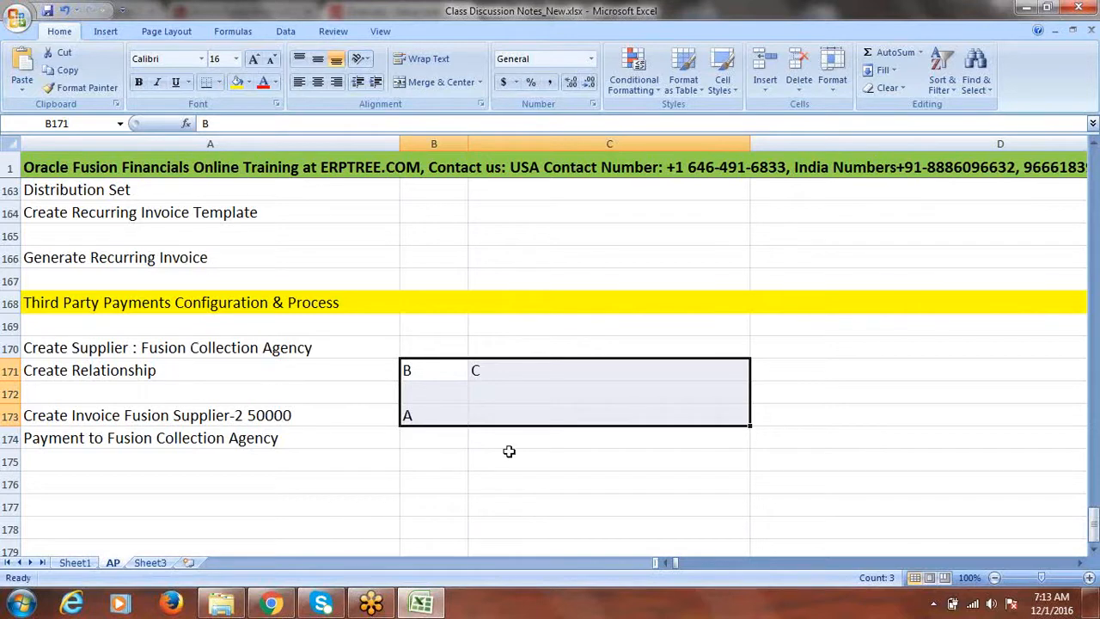
pyautogui.click(290, 413)
pyautogui.hotkey('ctrl', 's')
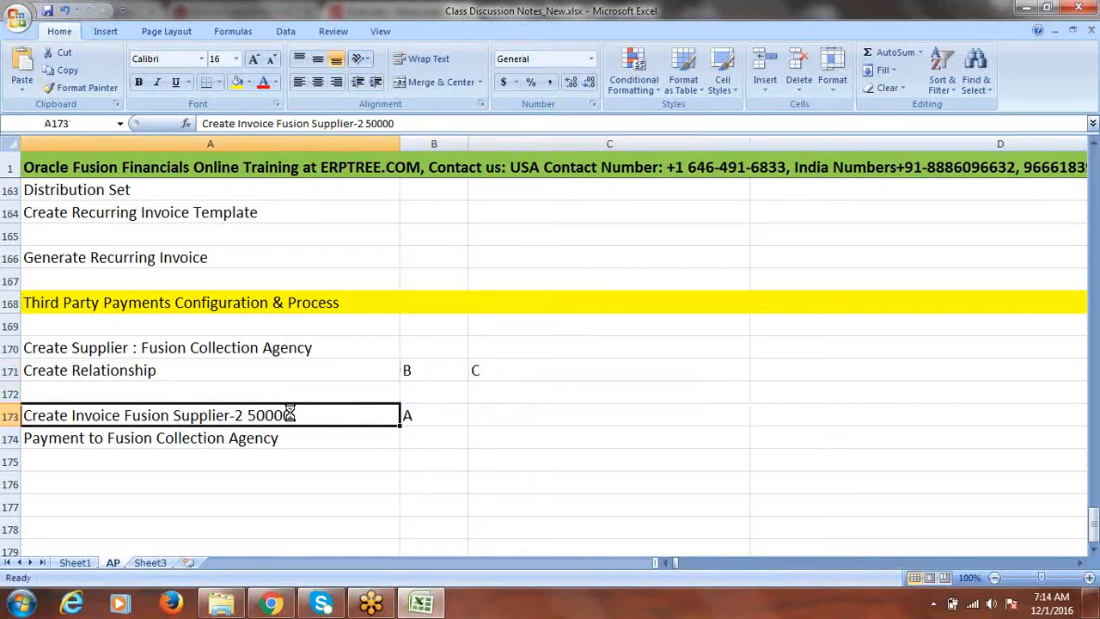
# Step: Change the C171 label to 'C (third party)'
pyautogui.doubleClick(498, 370)
pyautogui.write('(')
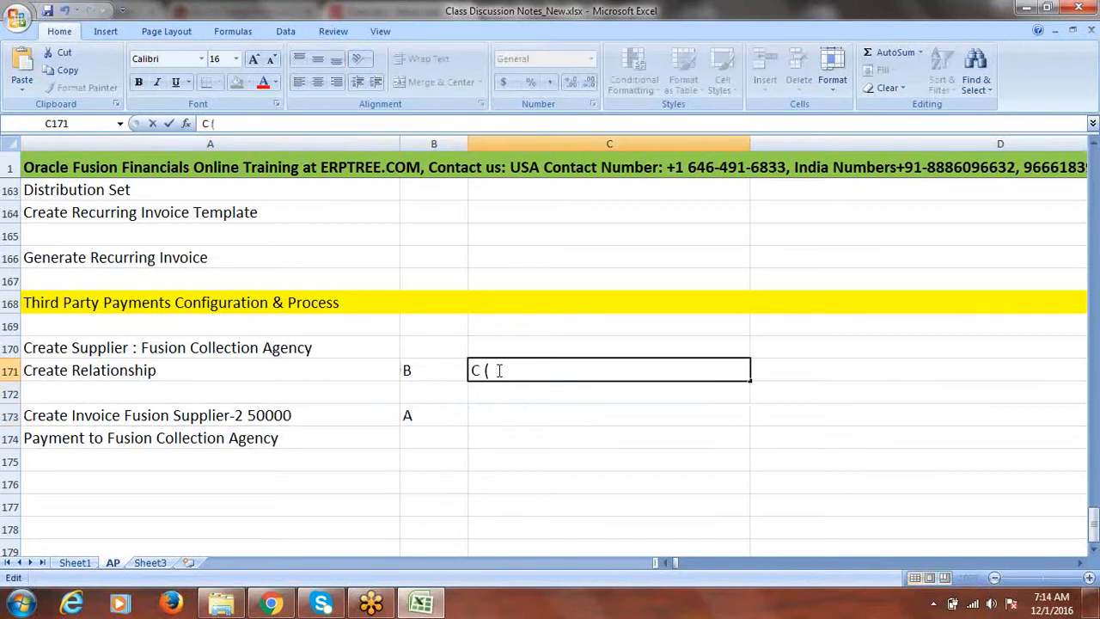
pyautogui.write('third party)')
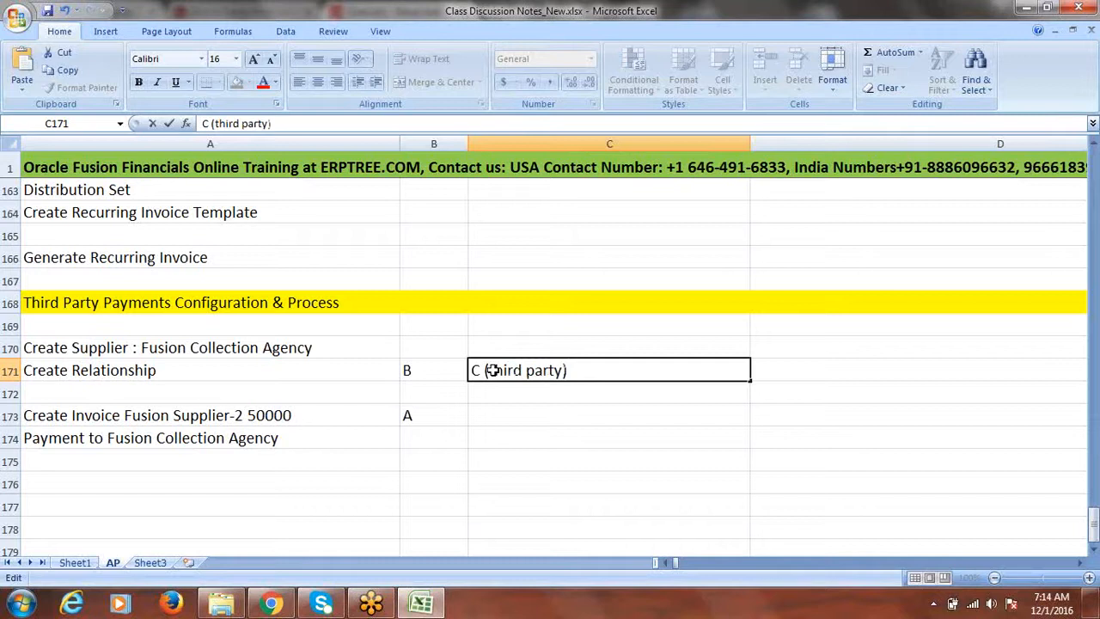
pyautogui.click(422, 411)
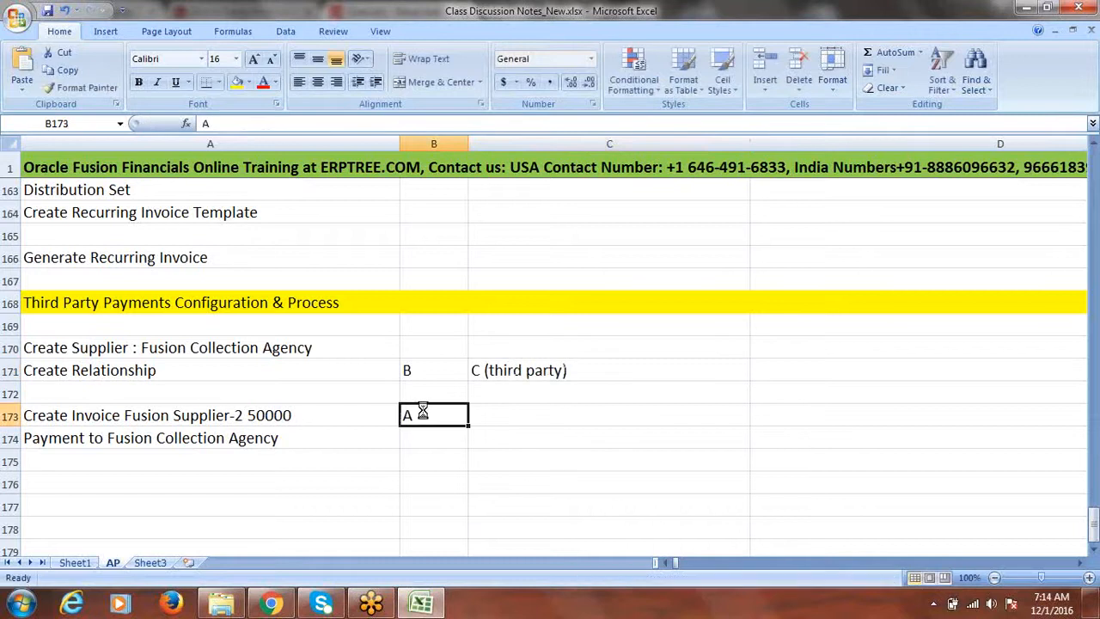
pyautogui.click(170, 347)
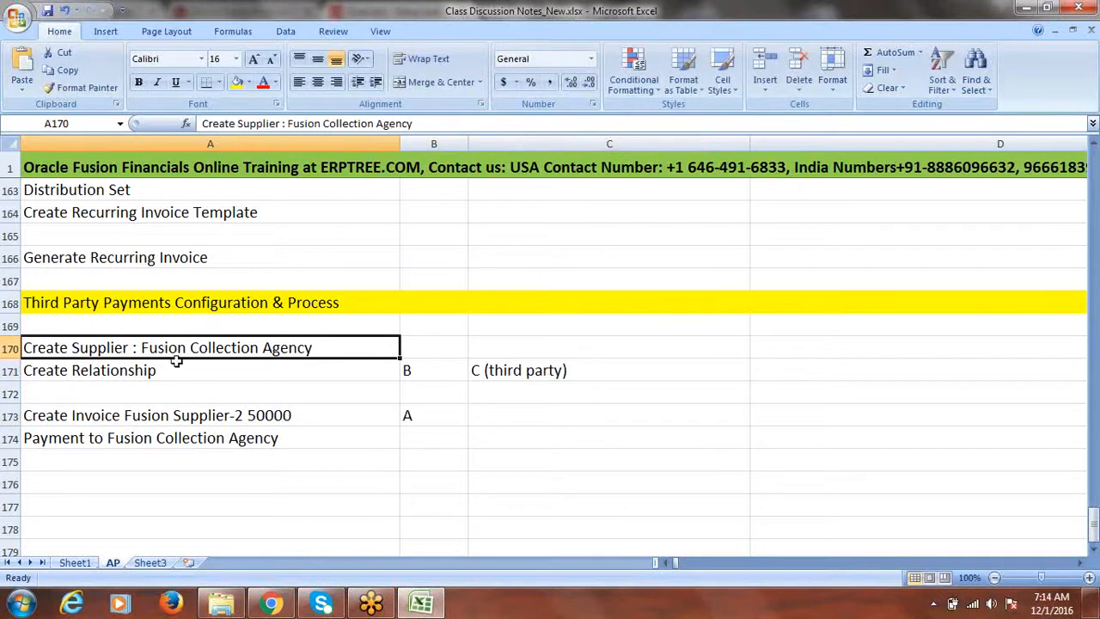
# Step: Go to Procurement > Suppliers and start Create Supplier from the Tasks panel
pyautogui.click(272, 605)
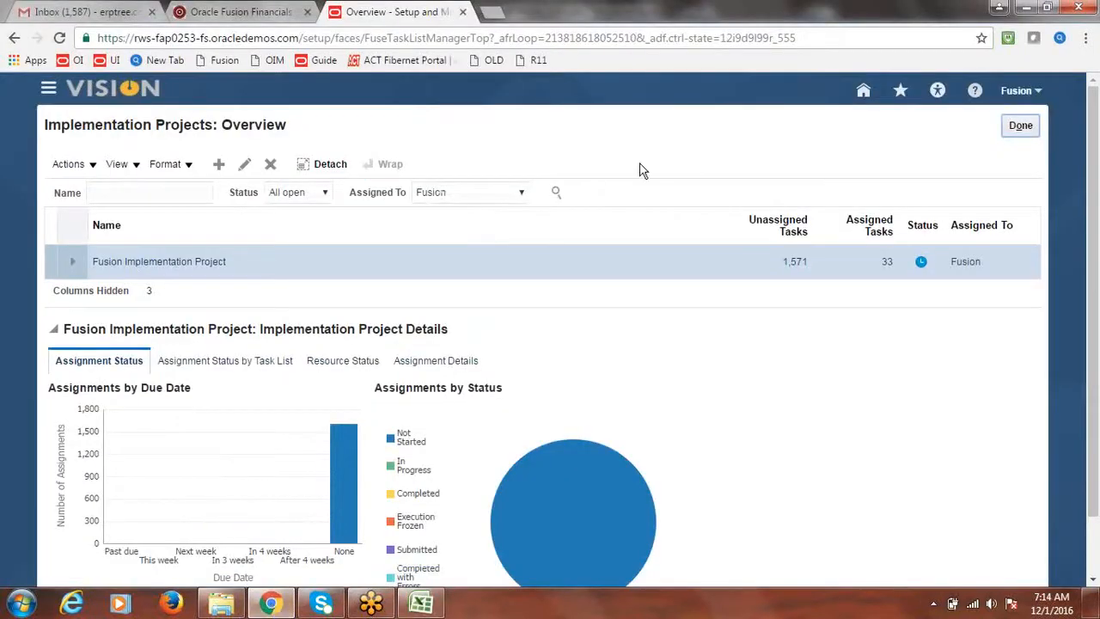
pyautogui.click(49, 93)
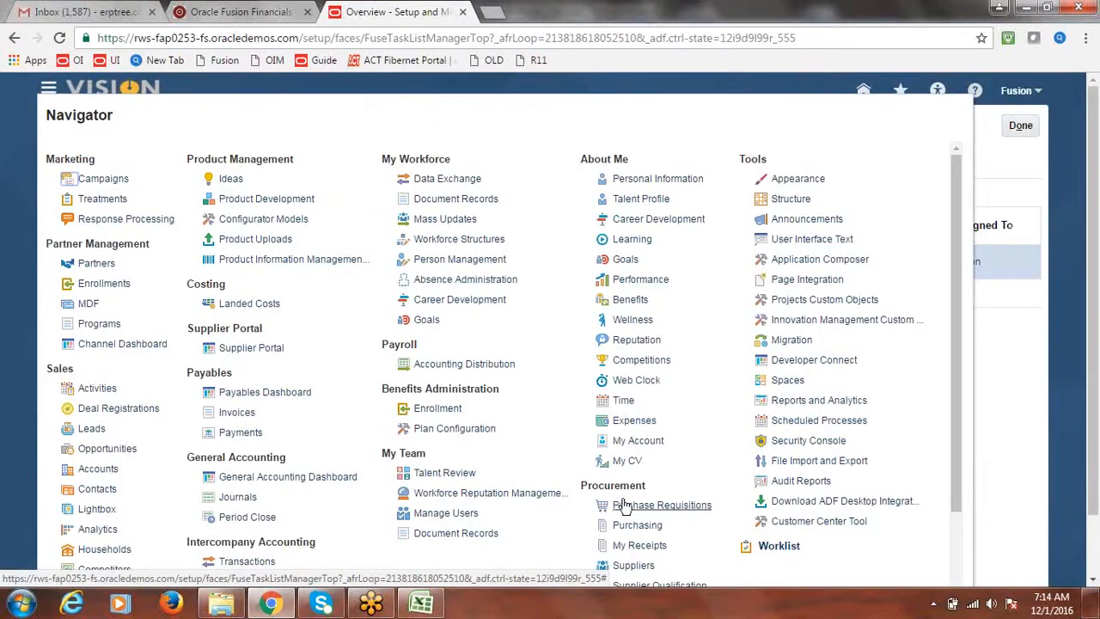
pyautogui.click(635, 568)
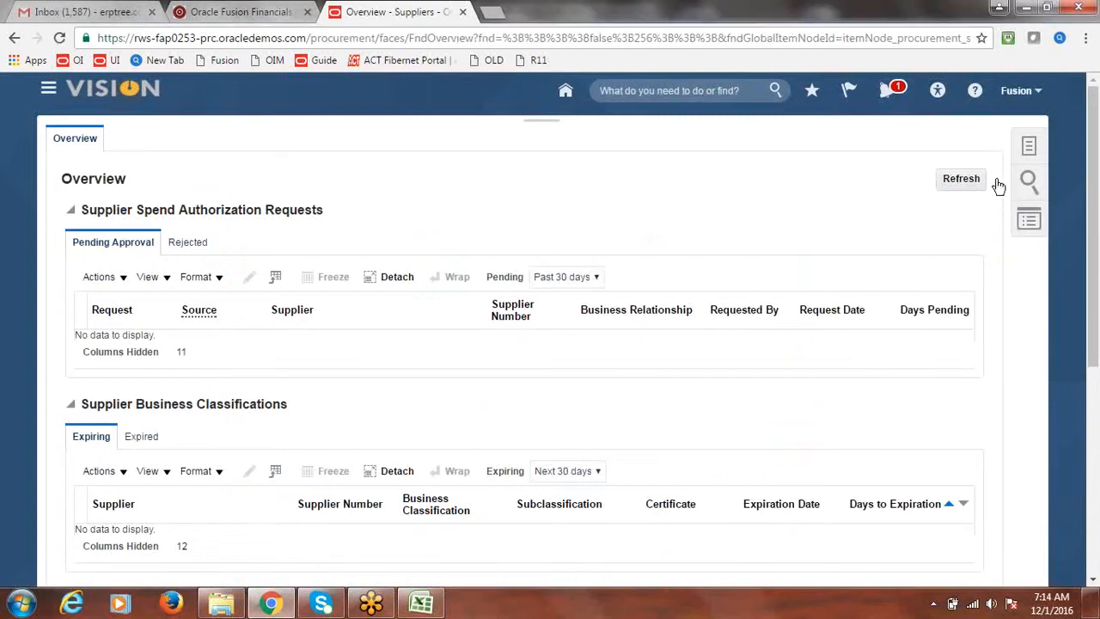
pyautogui.click(1029, 145)
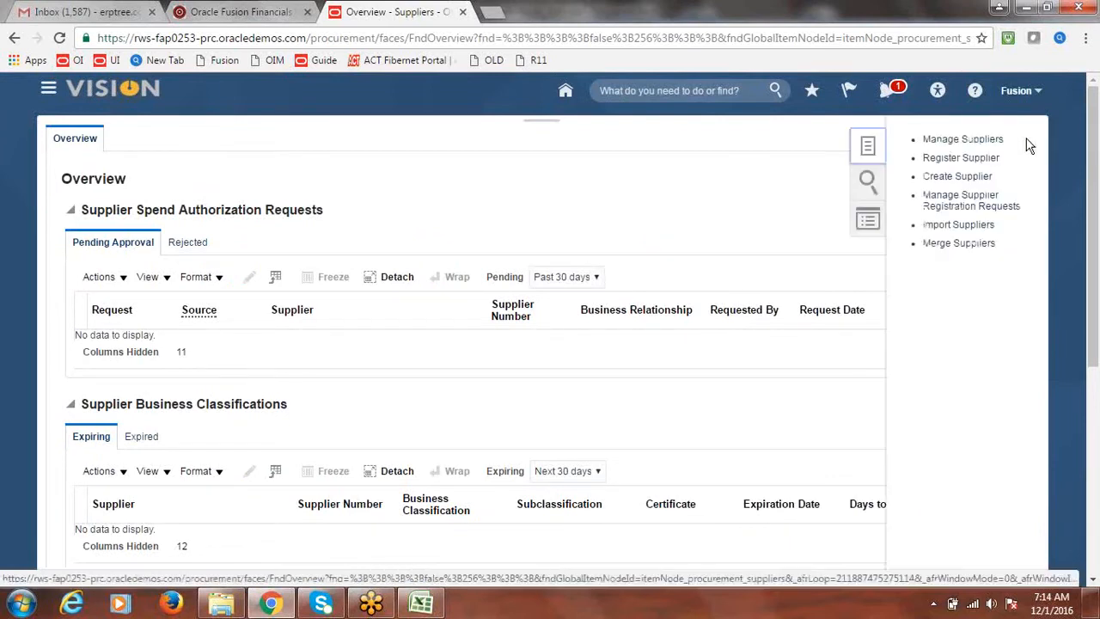
pyautogui.click(958, 182)
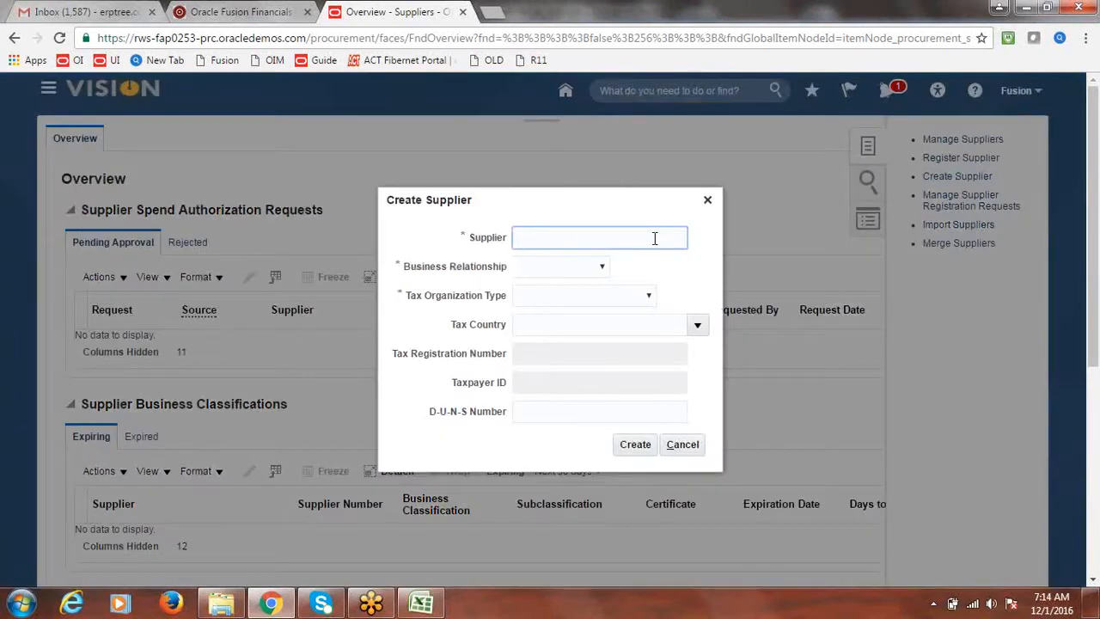
# Step: Create supplier 'Fusion Collection Agency' with Spend Authorized relationship and Corporation tax organization type
pyautogui.write('Fusion Collection Agency')
pyautogui.press('Tab')
pyautogui.click(602, 271)
pyautogui.click(559, 307)
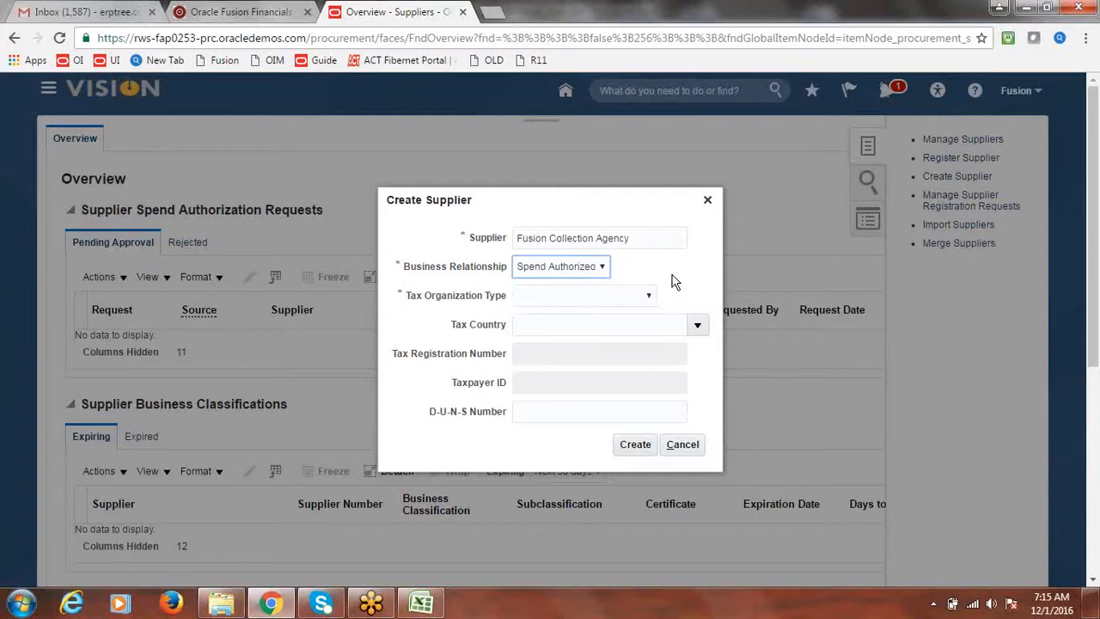
pyautogui.click(650, 297)
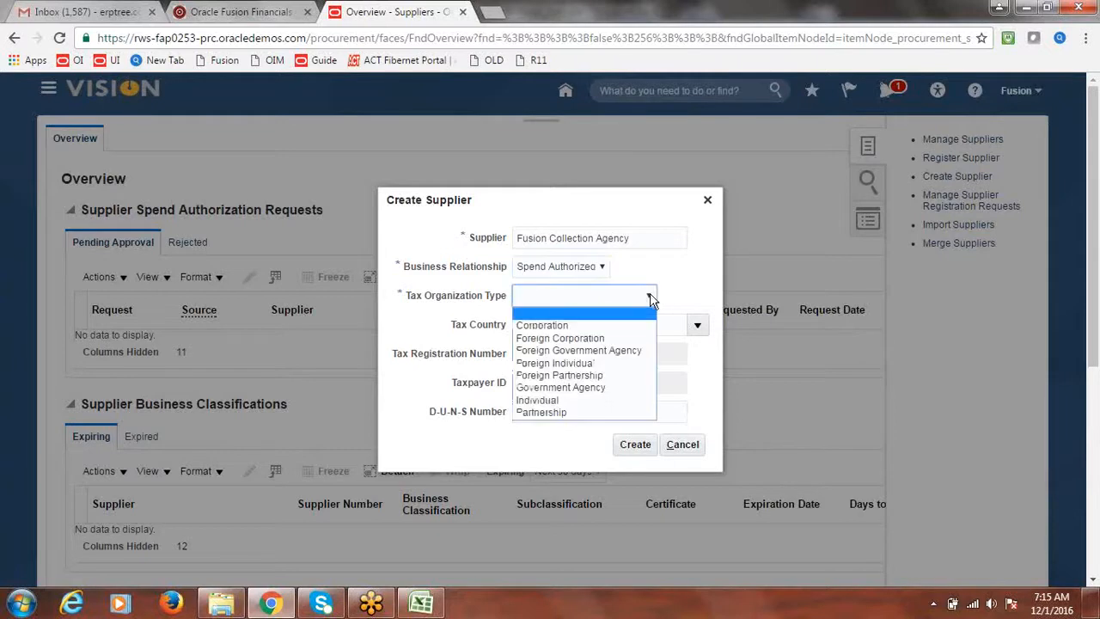
pyautogui.click(567, 325)
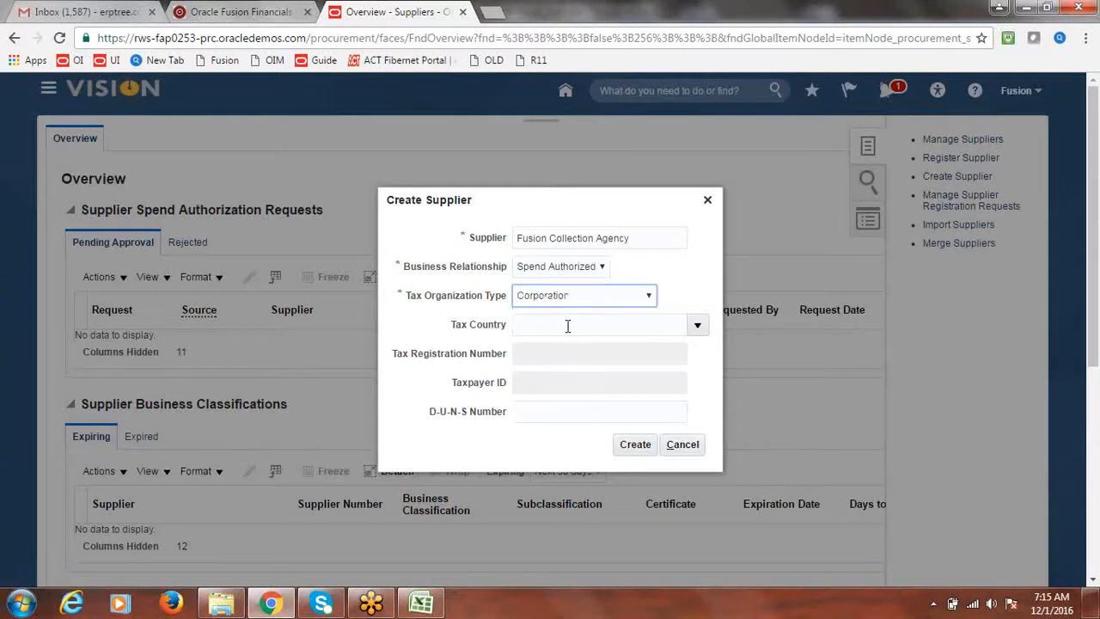
pyautogui.click(644, 445)
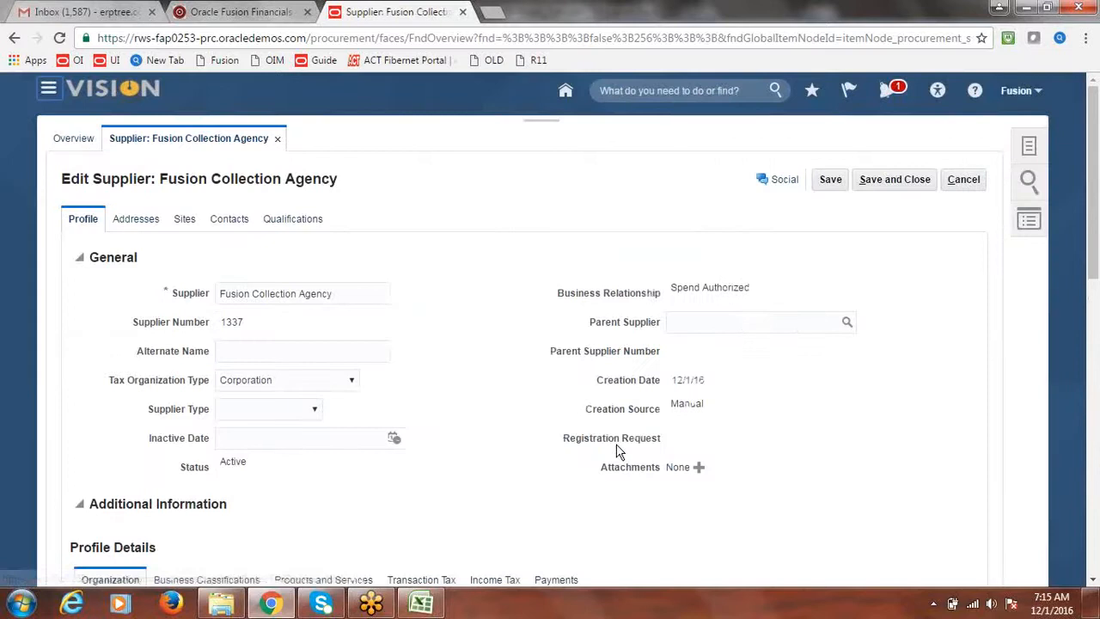
# Step: Start a new supplier address named 'Fusion Address' with country United States
pyautogui.click(121, 216)
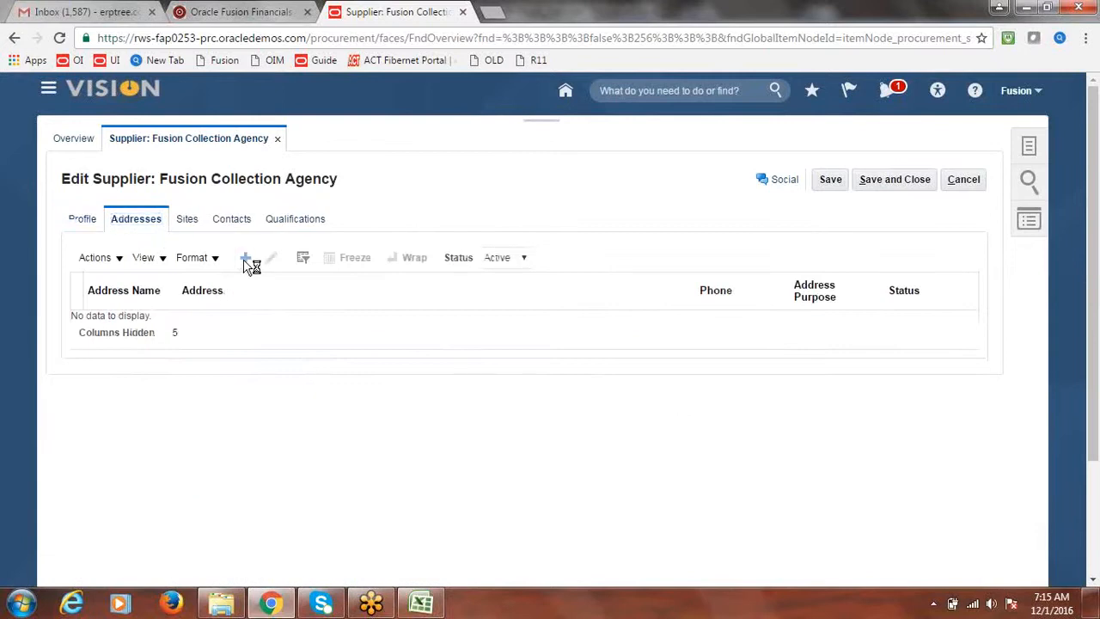
pyautogui.click(245, 259)
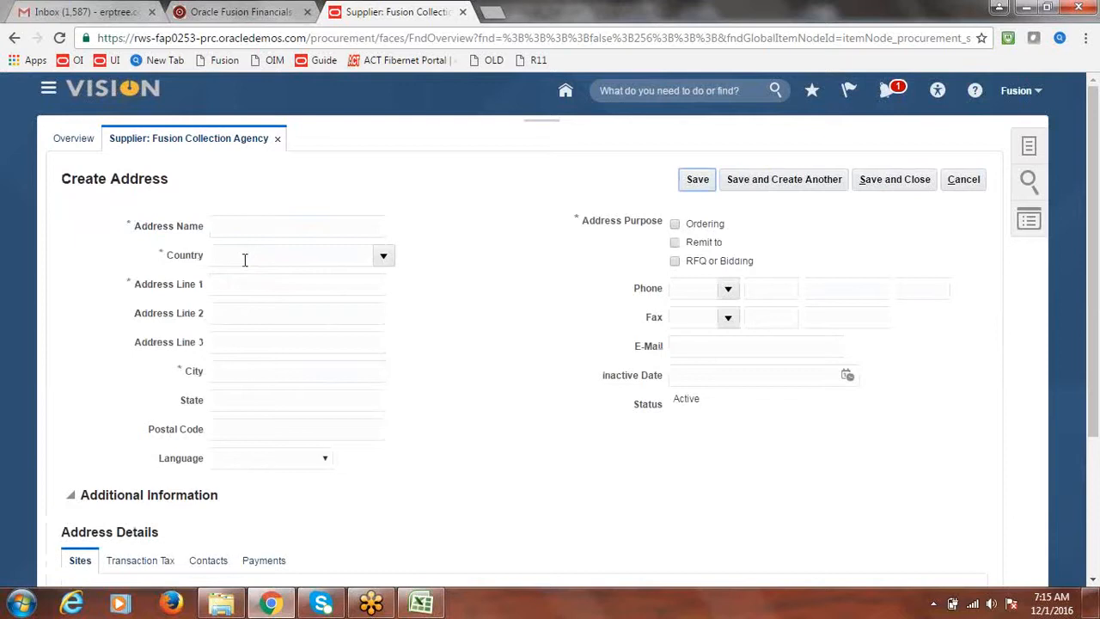
pyautogui.click(240, 227)
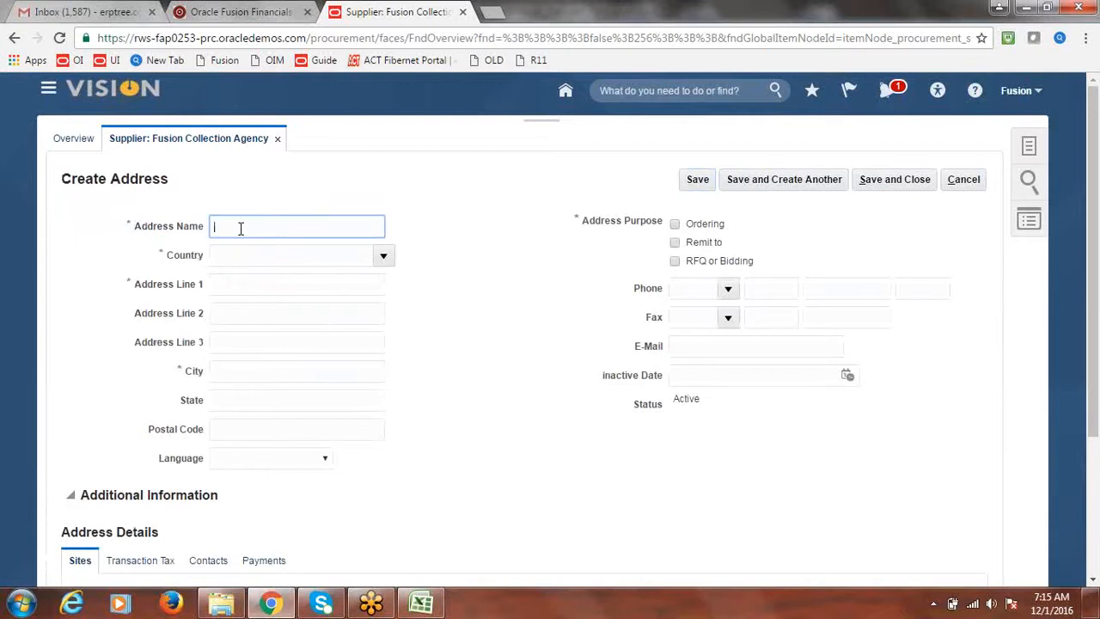
pyautogui.write('Fusion Address')
pyautogui.moveTo(303, 225); pyautogui.dragTo(172, 249)
pyautogui.hotkey('ctrl', 'c')
pyautogui.click(383, 255)
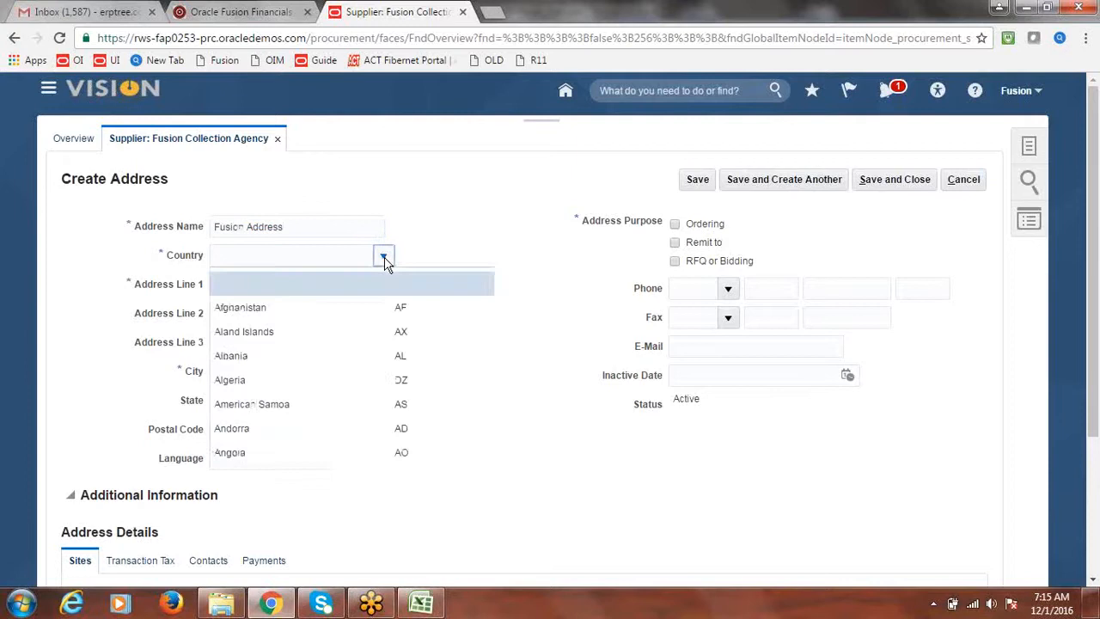
pyautogui.click(253, 524)
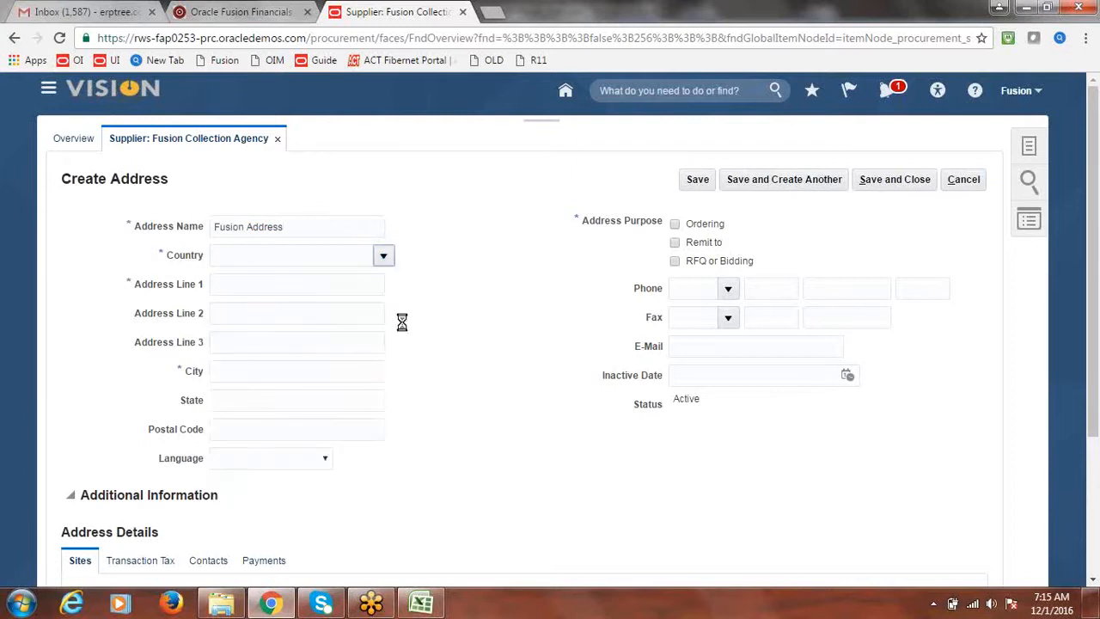
pyautogui.click(505, 325)
pyautogui.write('u')
pyautogui.write('US')
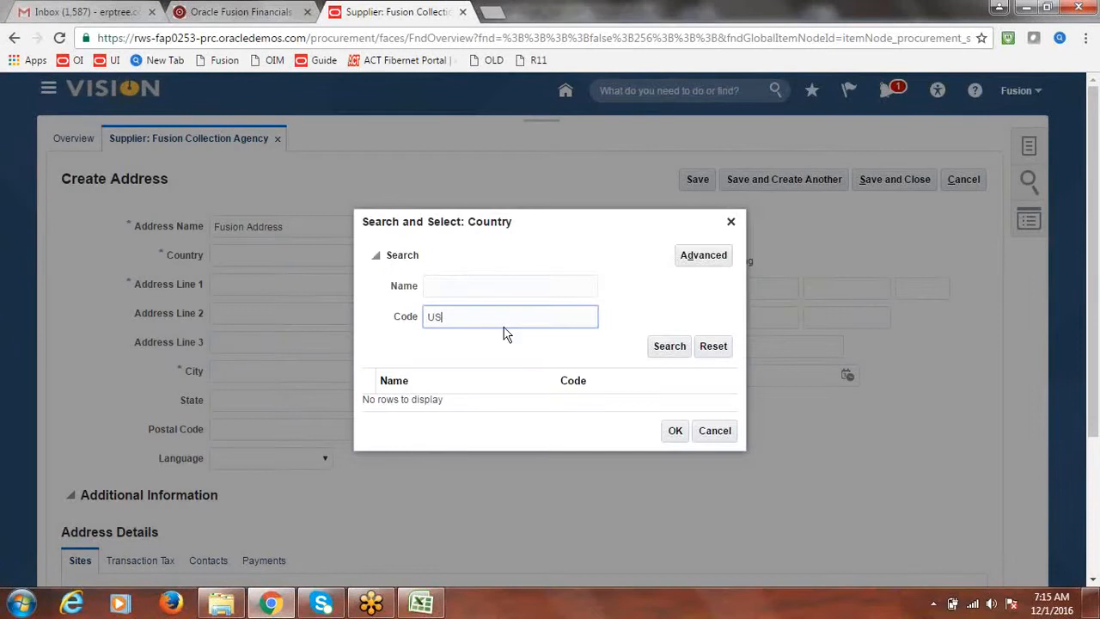
pyautogui.click(677, 348)
pyautogui.click(450, 406)
pyautogui.click(675, 442)
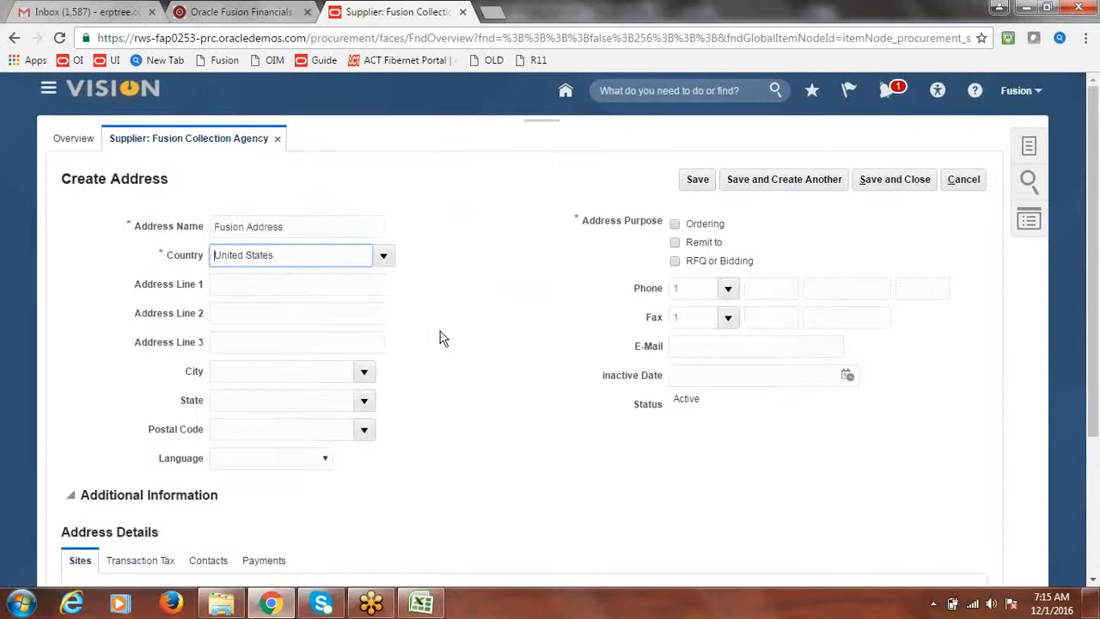
# Step: Set address line 1 Fusion Address, city A and M College, postal code 77843, remit-to, and save
pyautogui.click(252, 287)
pyautogui.hotkey('ctrl', 'v')
pyautogui.press('Tab')
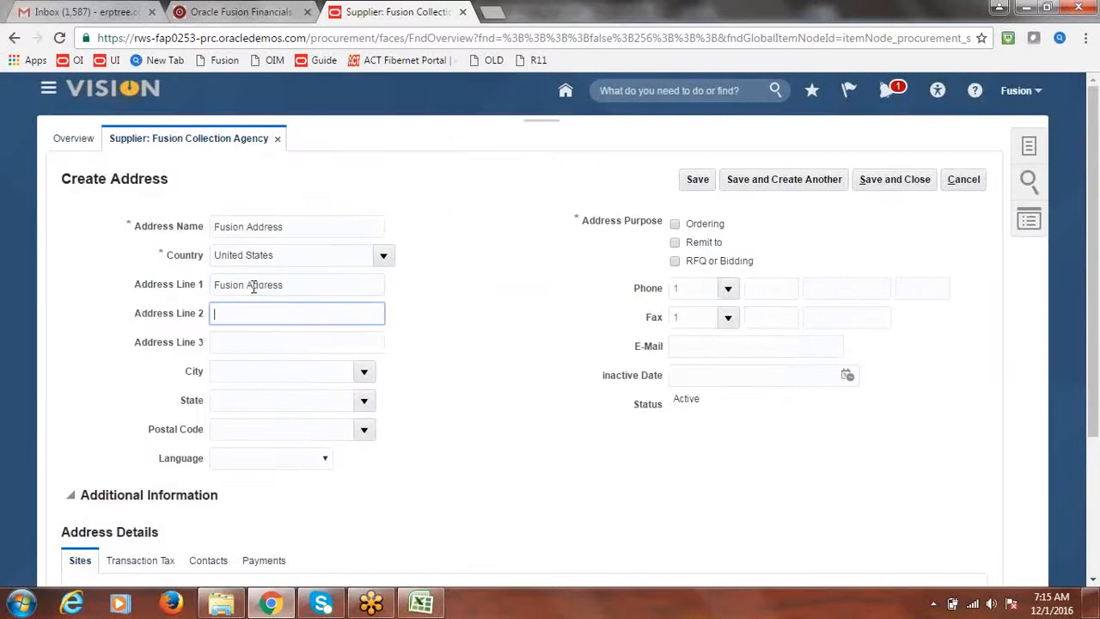
pyautogui.press('Tab')
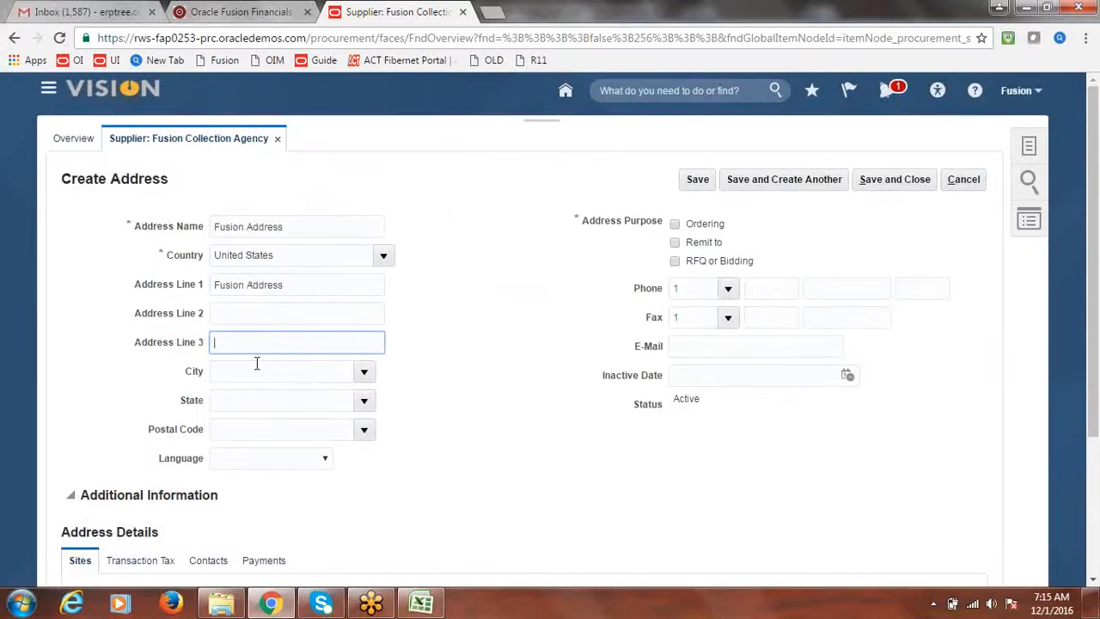
pyautogui.click(365, 373)
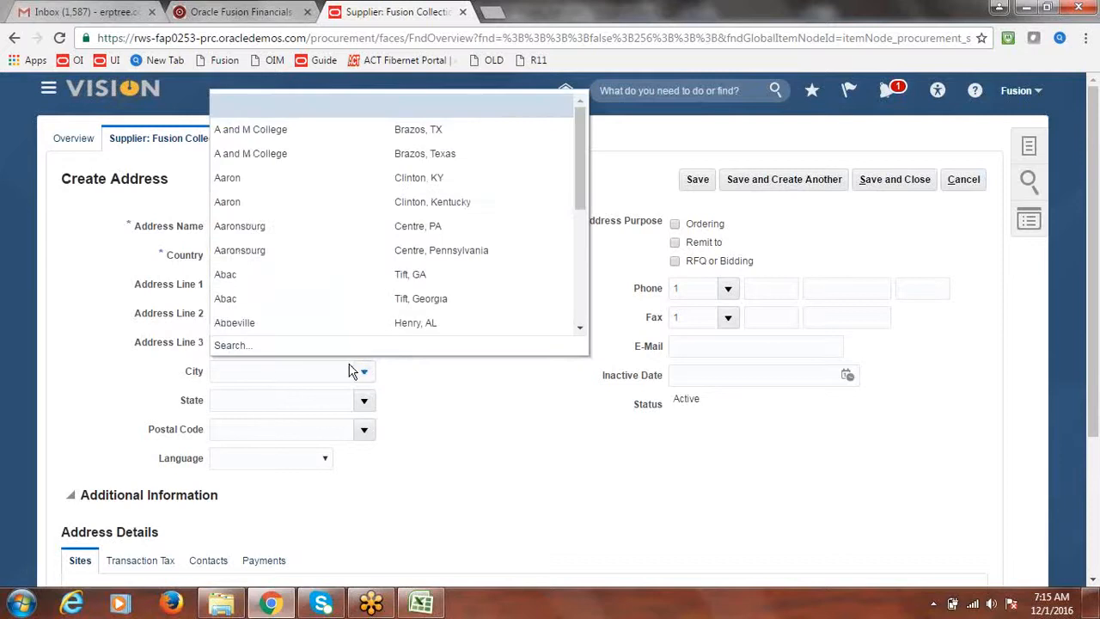
pyautogui.click(256, 157)
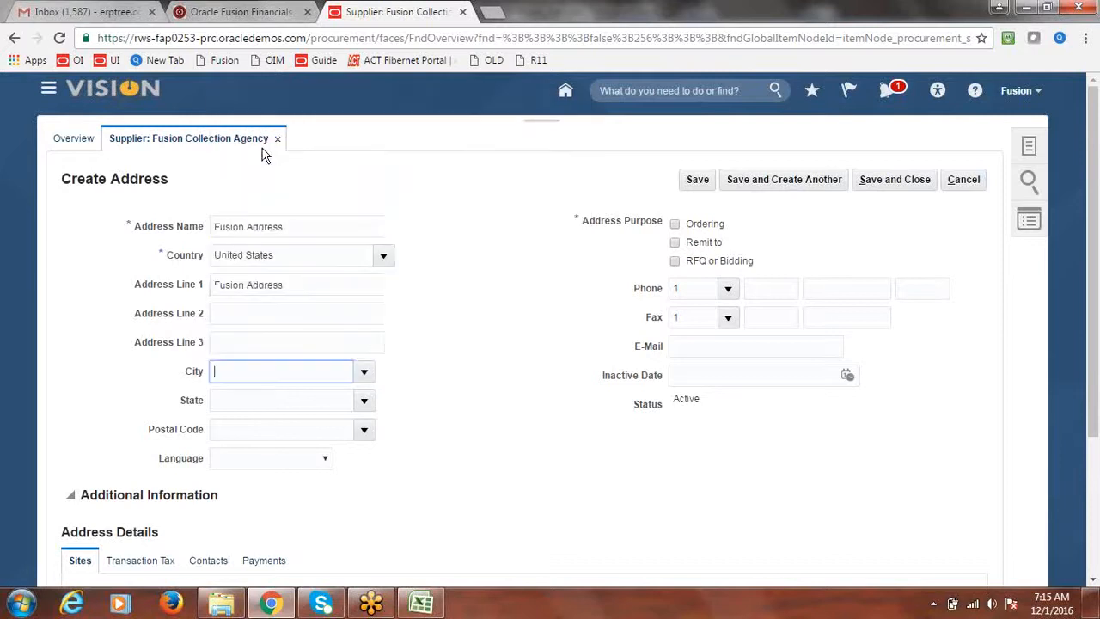
pyautogui.click(361, 429)
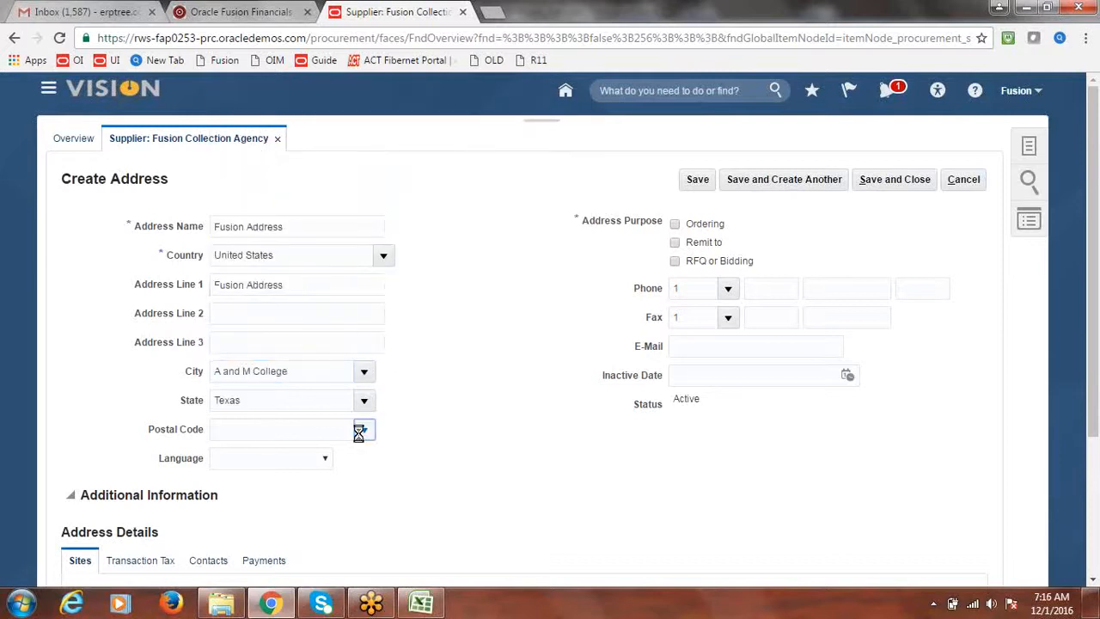
pyautogui.click(290, 489)
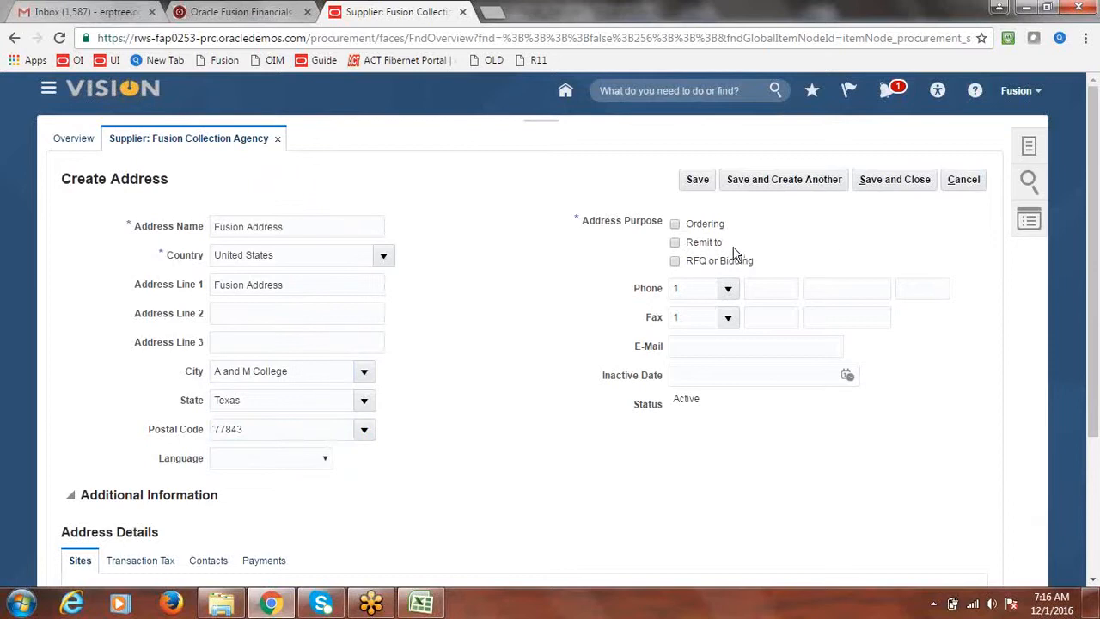
pyautogui.click(675, 242)
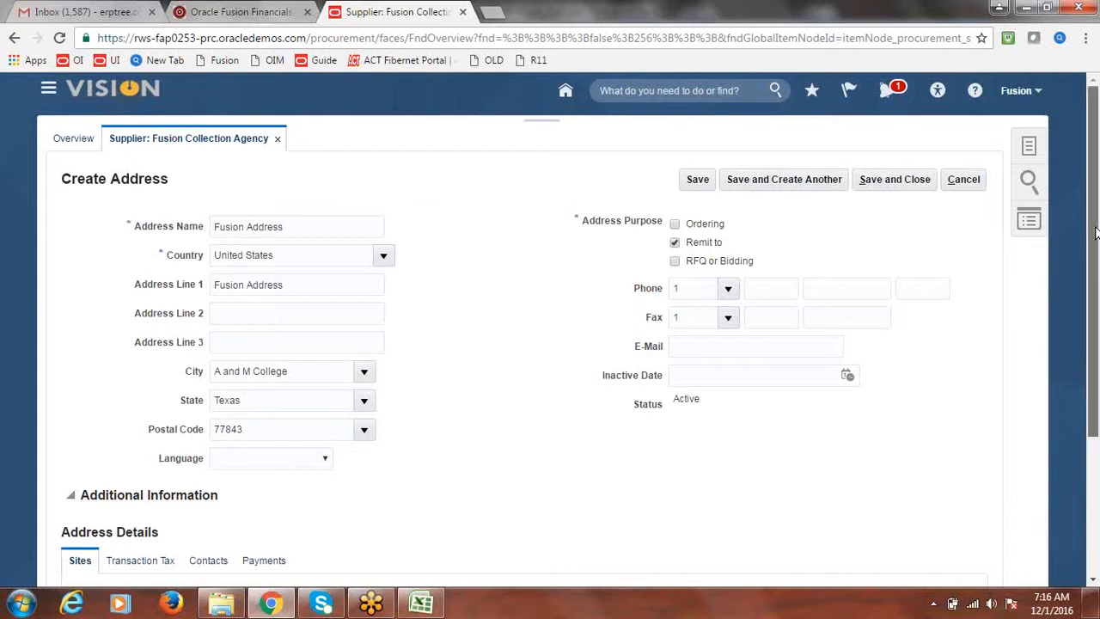
pyautogui.click(897, 176)
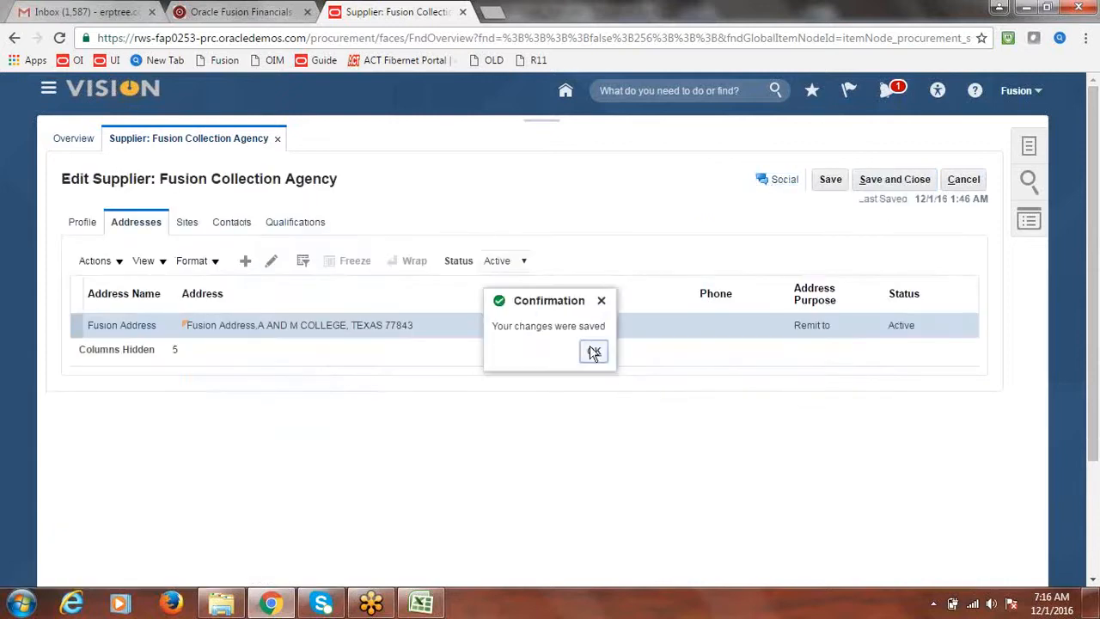
# Step: Create and save a new supplier site named Fusion CAS1 using Fusion Address
pyautogui.click(594, 352)
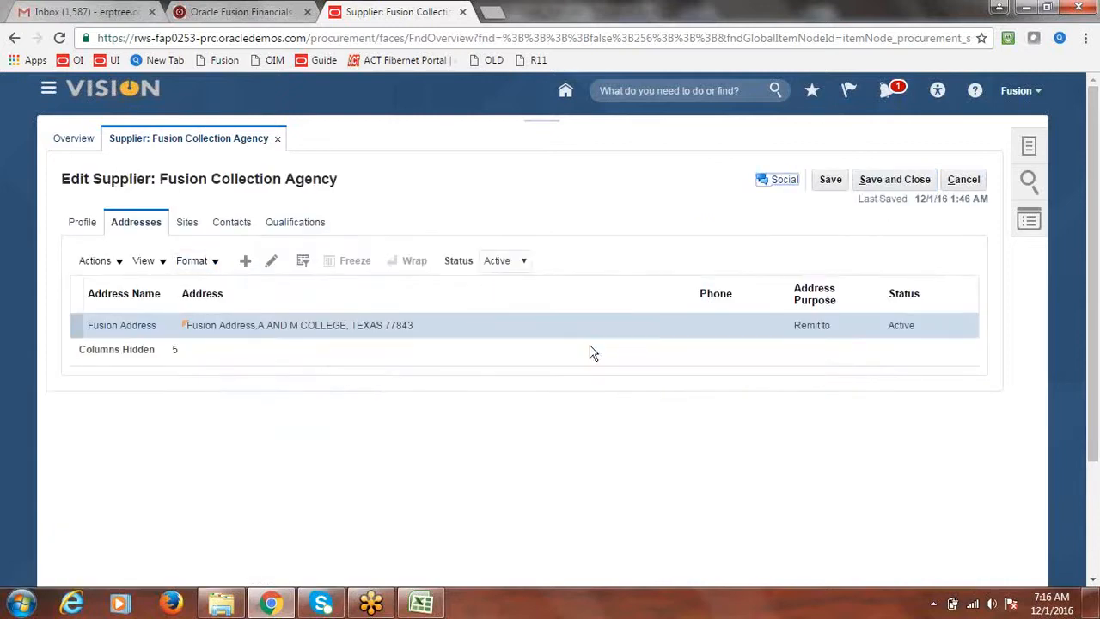
pyautogui.click(191, 223)
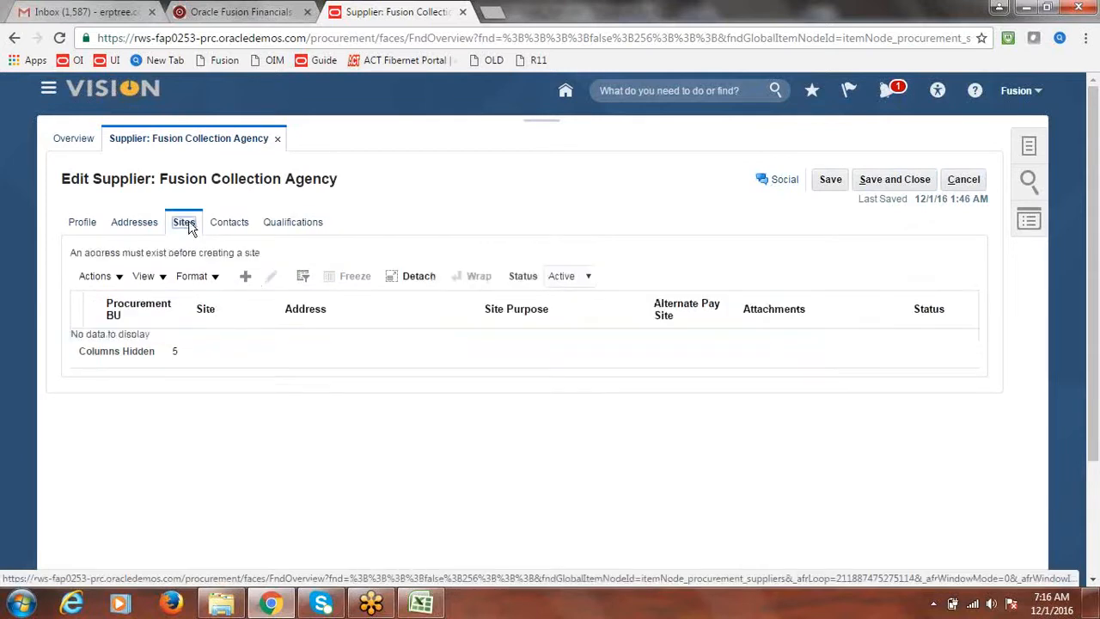
pyautogui.click(250, 280)
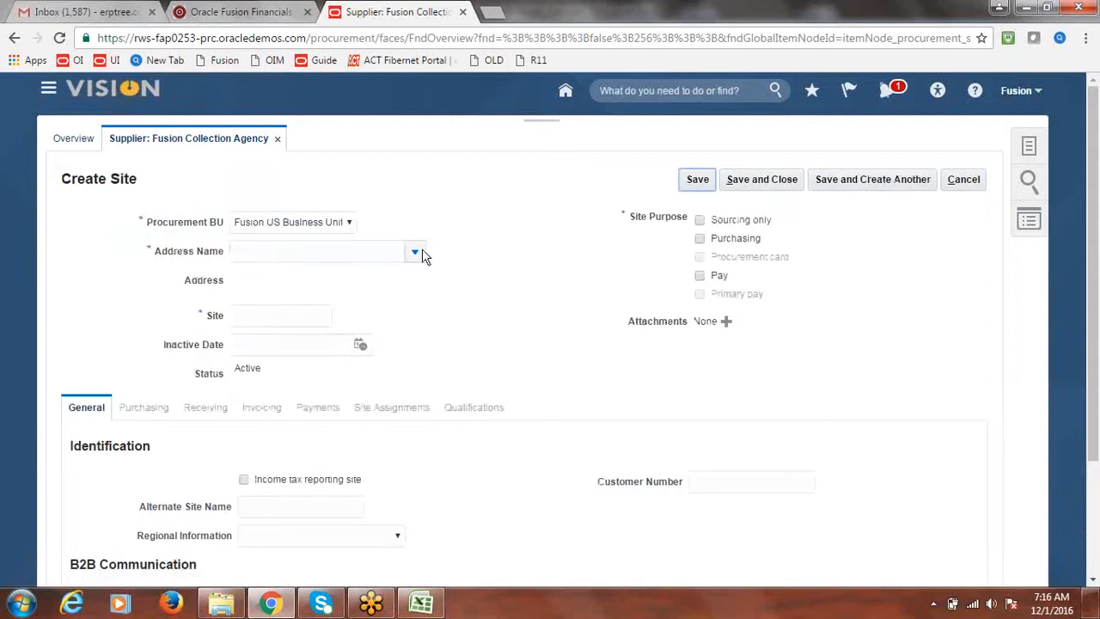
pyautogui.click(414, 251)
pyautogui.click(356, 275)
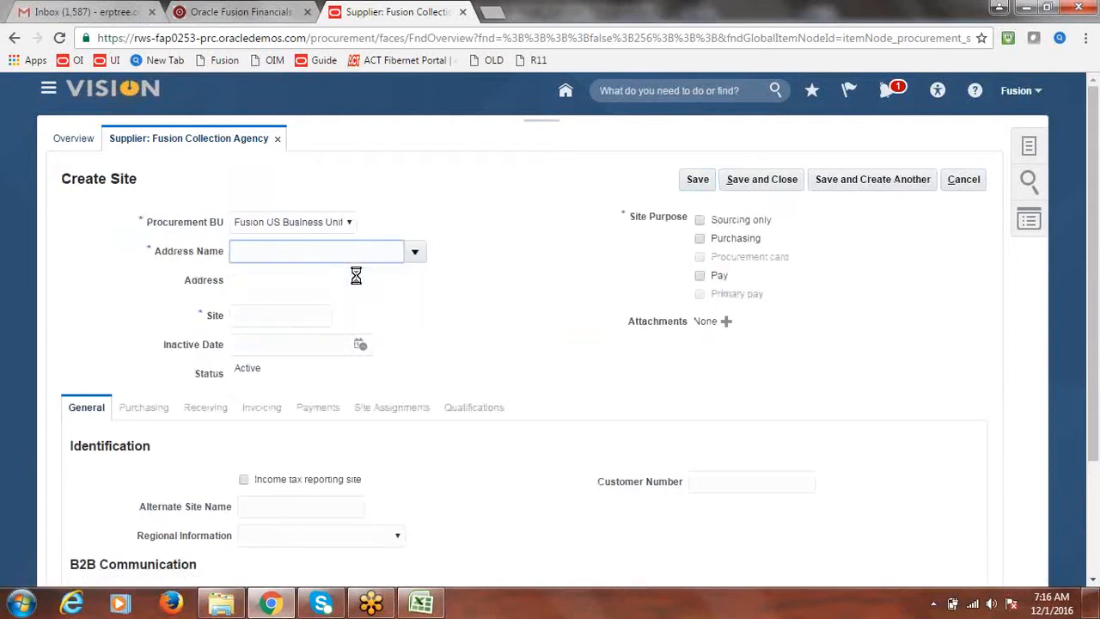
pyautogui.moveTo(314, 317); pyautogui.dragTo(268, 320)
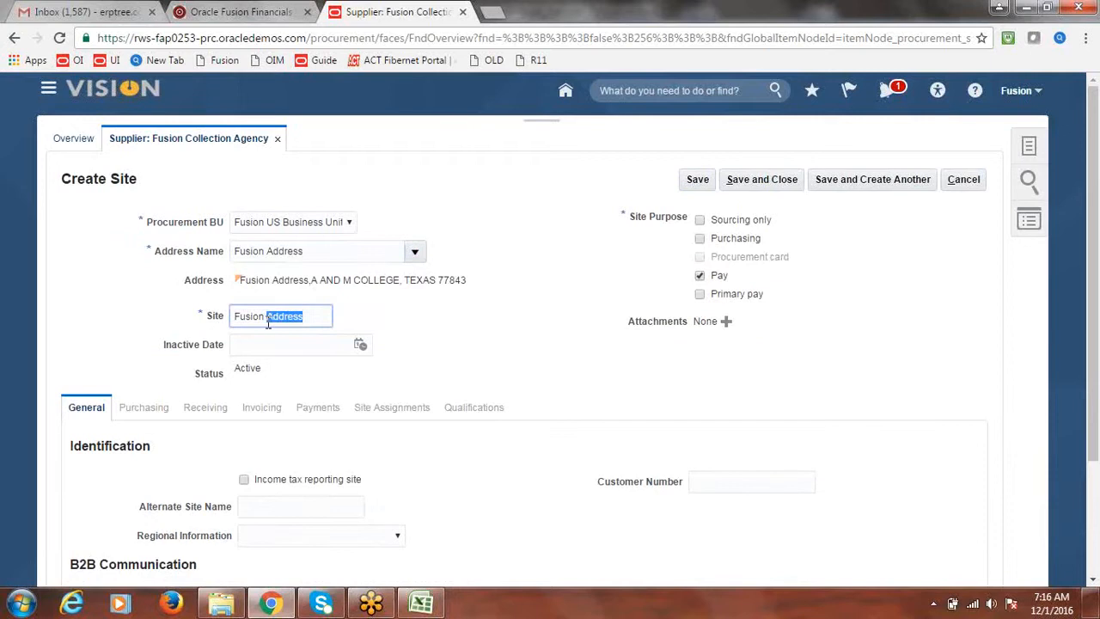
pyautogui.write('e')
pyautogui.write('AS')
pyautogui.write('1')
pyautogui.click(697, 185)
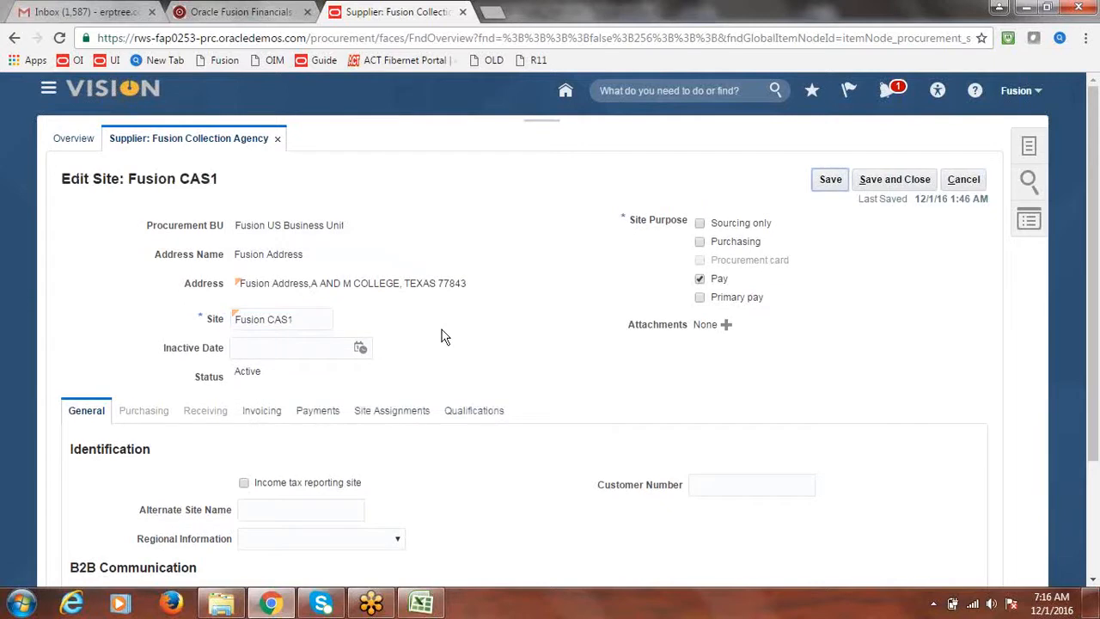
# Step: Make Check the site's default payment method and save the site
pyautogui.click(319, 411)
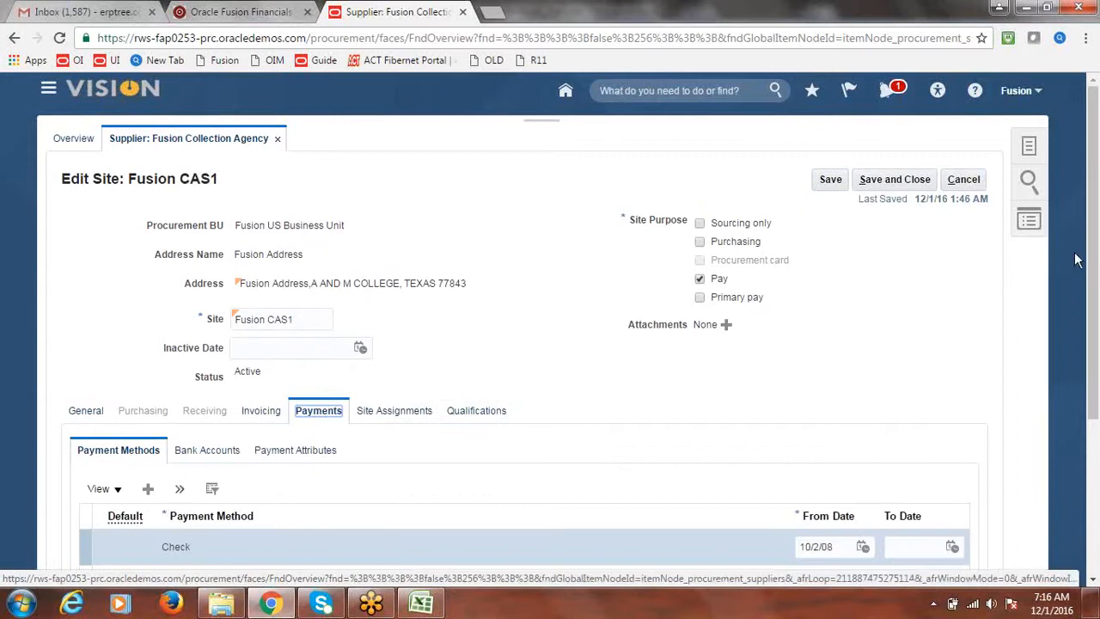
pyautogui.moveTo(1095, 229); pyautogui.dragTo(1095, 287)
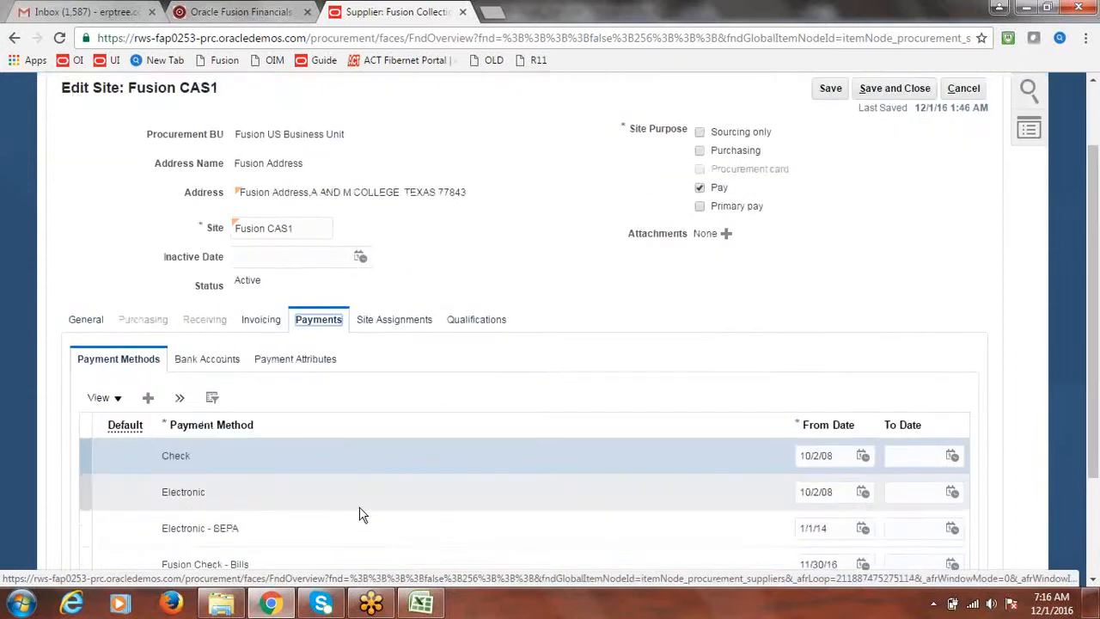
pyautogui.click(87, 457)
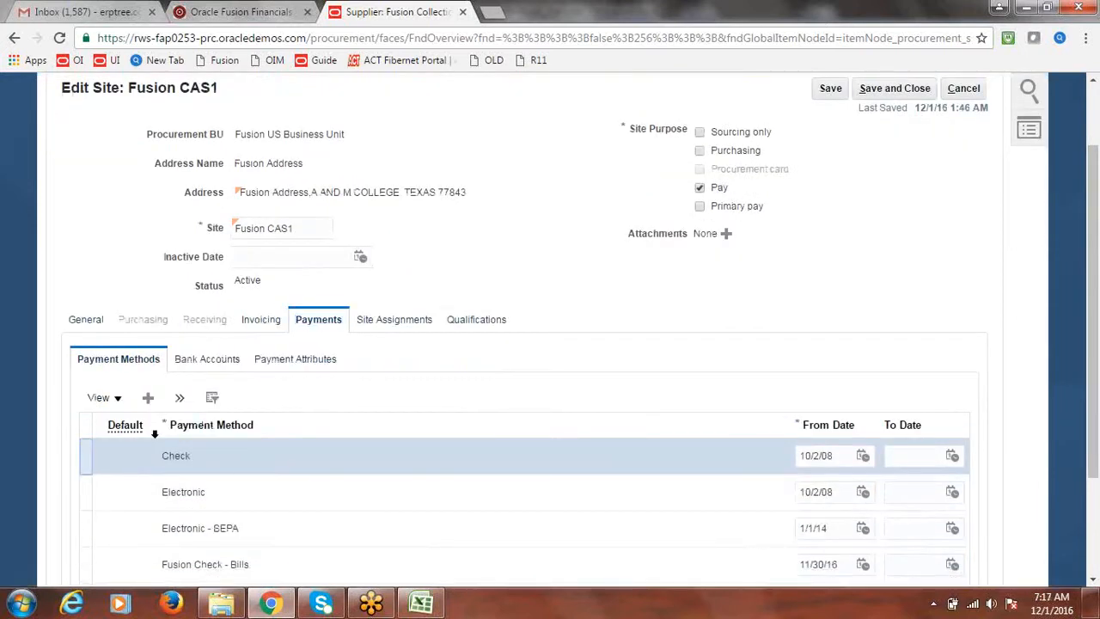
pyautogui.click(180, 400)
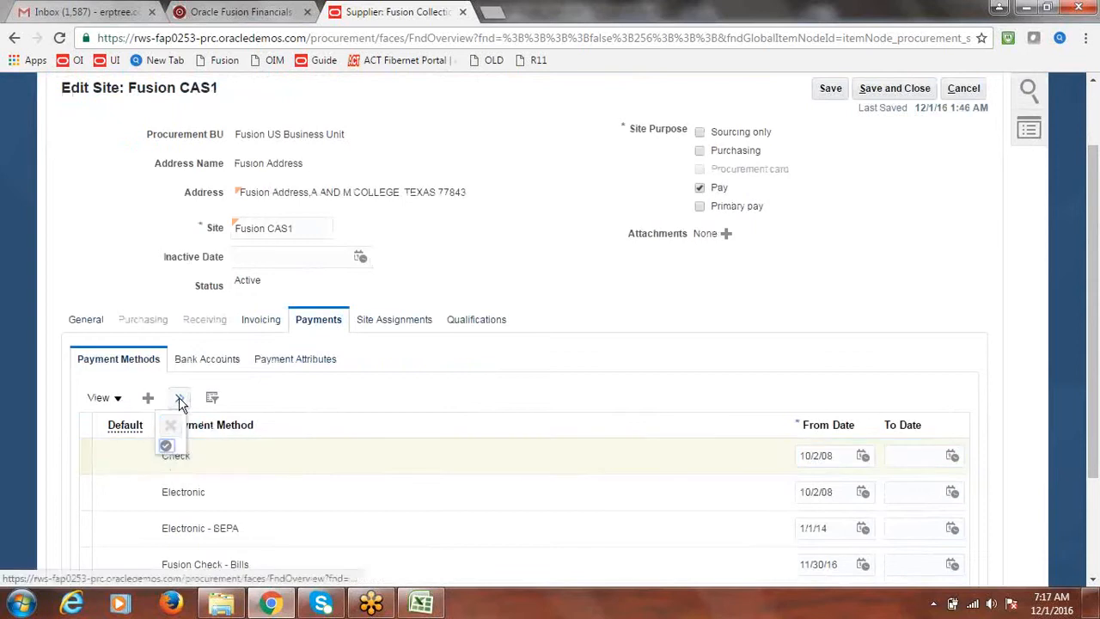
pyautogui.click(166, 446)
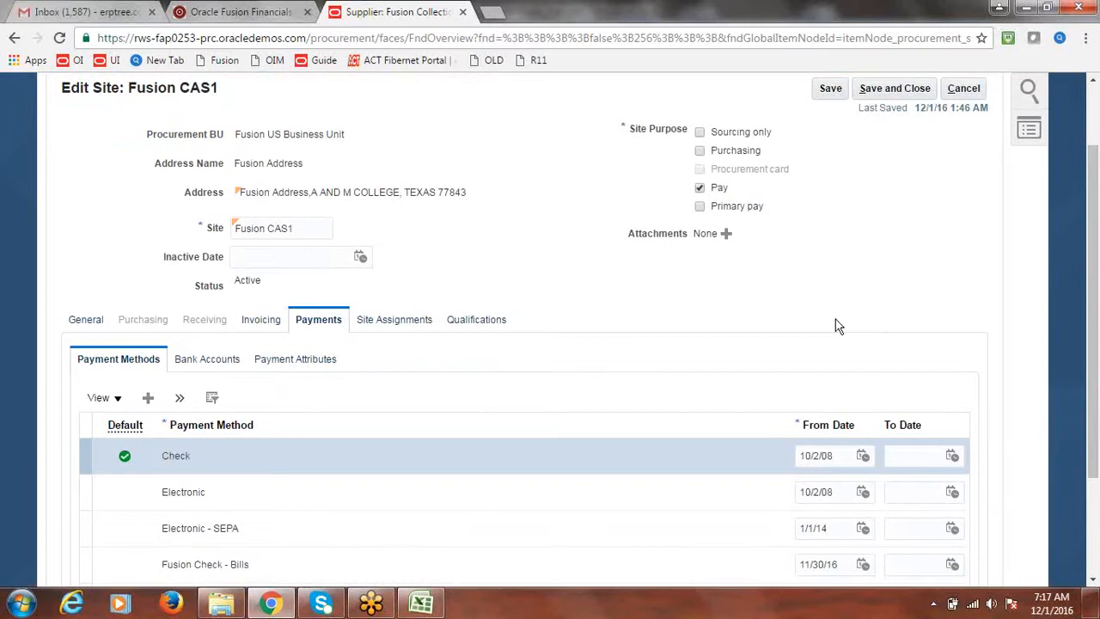
pyautogui.moveTo(1092, 321); pyautogui.dragTo(1091, 262)
pyautogui.click(830, 179)
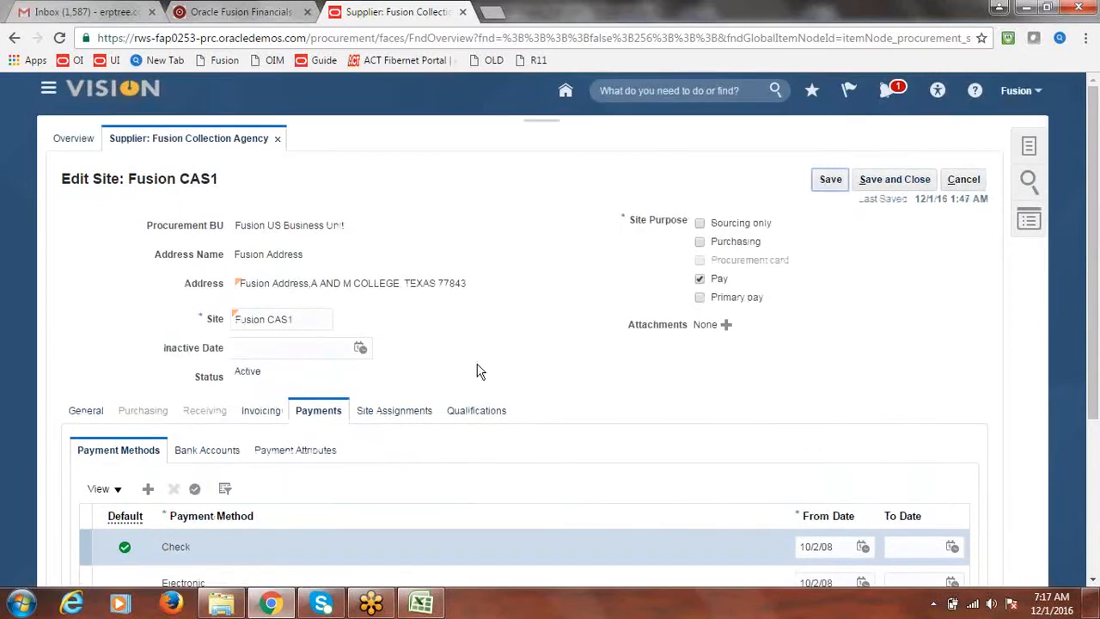
# Step: Add a site assignment for client BU Fusion US Business Unit and save the site
pyautogui.click(387, 413)
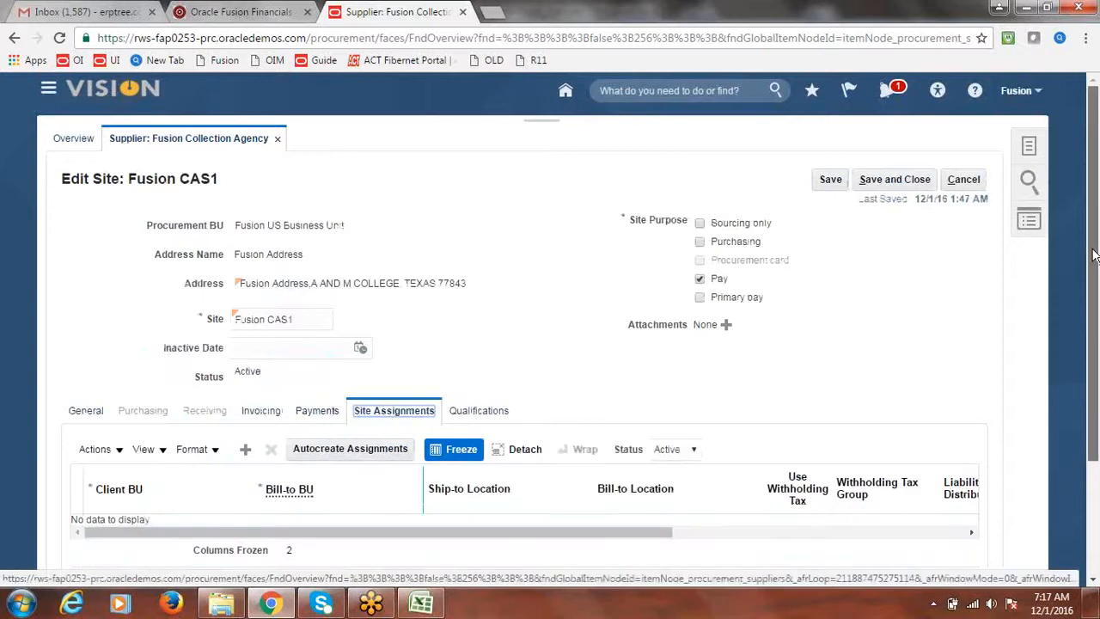
pyautogui.moveTo(1095, 245); pyautogui.dragTo(1095, 303)
pyautogui.click(246, 368)
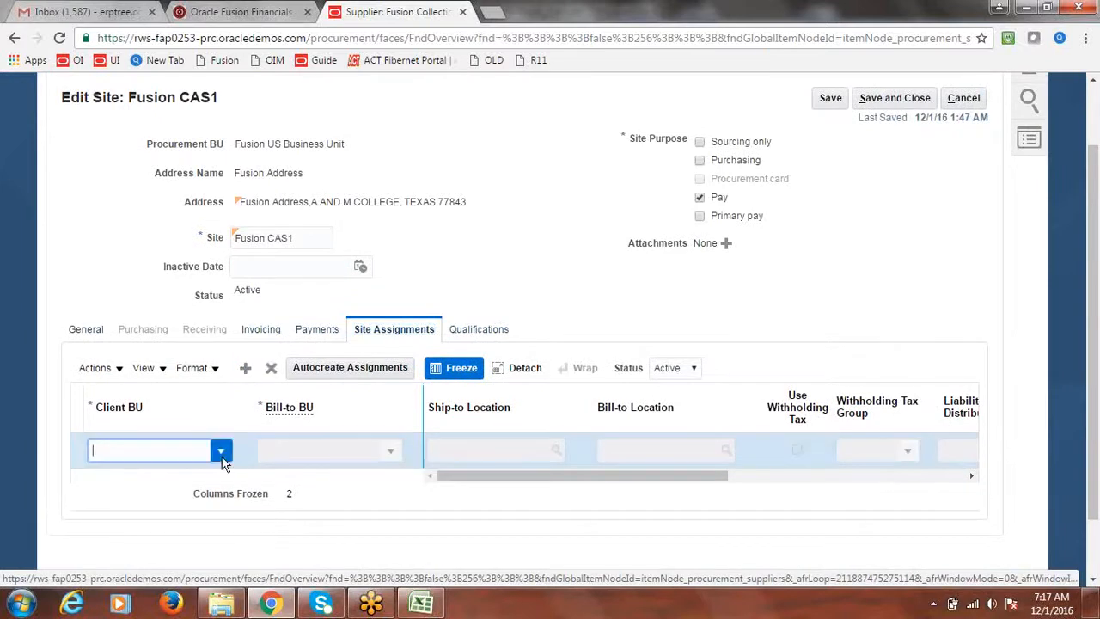
pyautogui.click(221, 453)
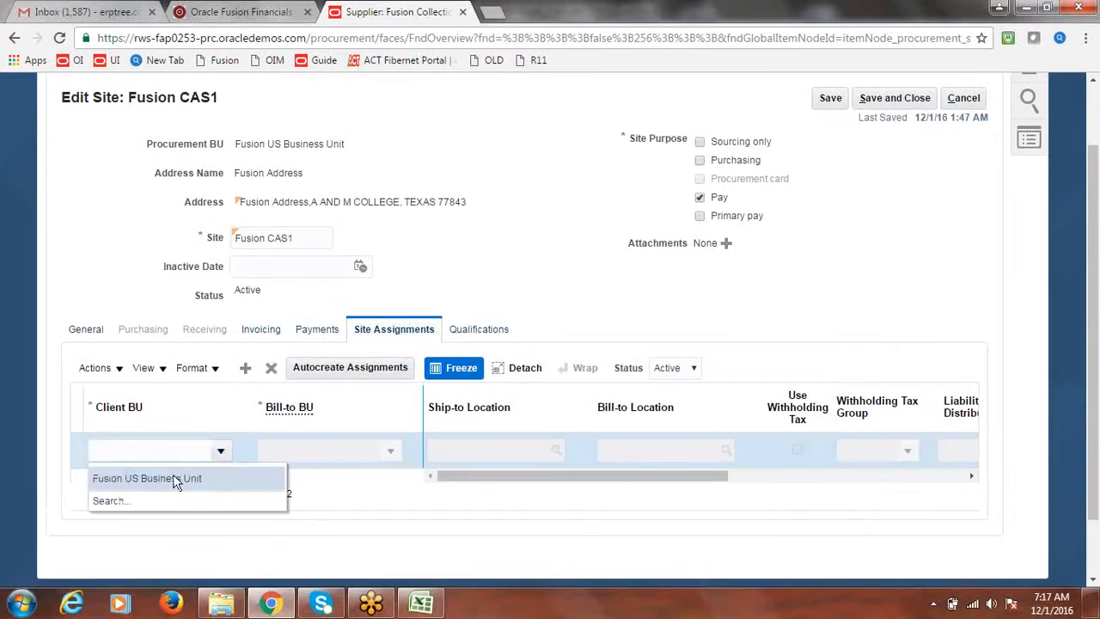
pyautogui.click(172, 478)
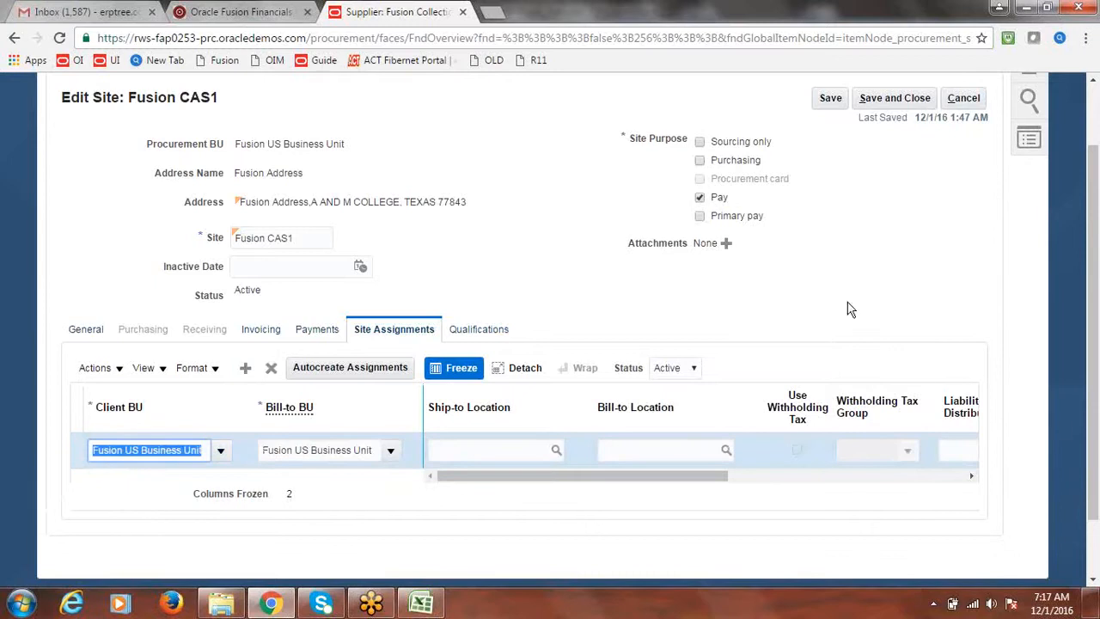
pyautogui.scroll(1, 1096, 427)
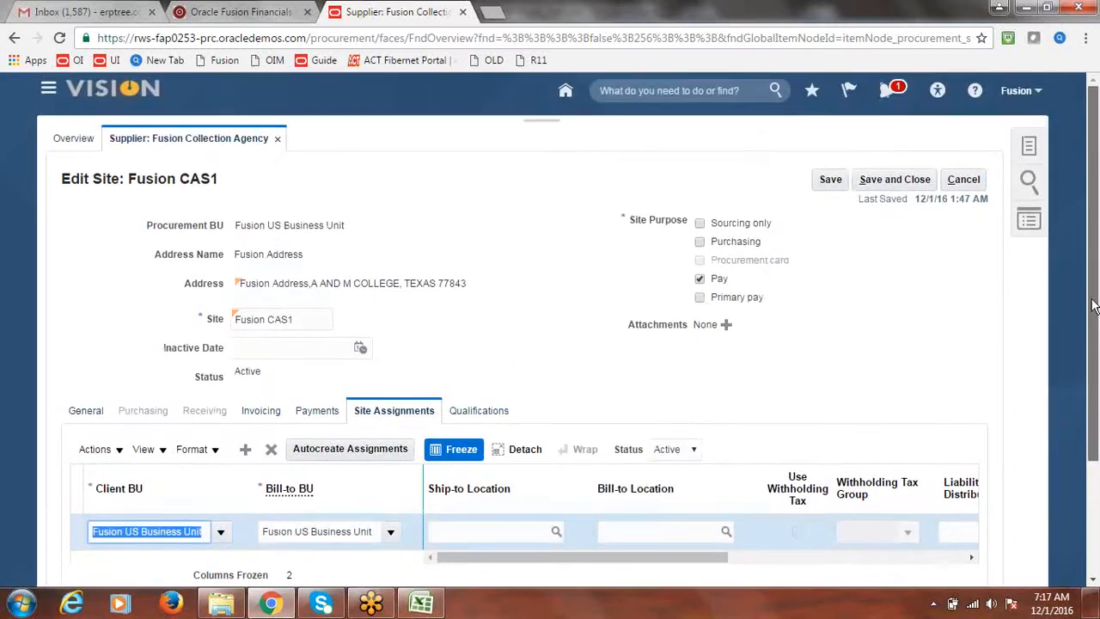
pyautogui.click(907, 180)
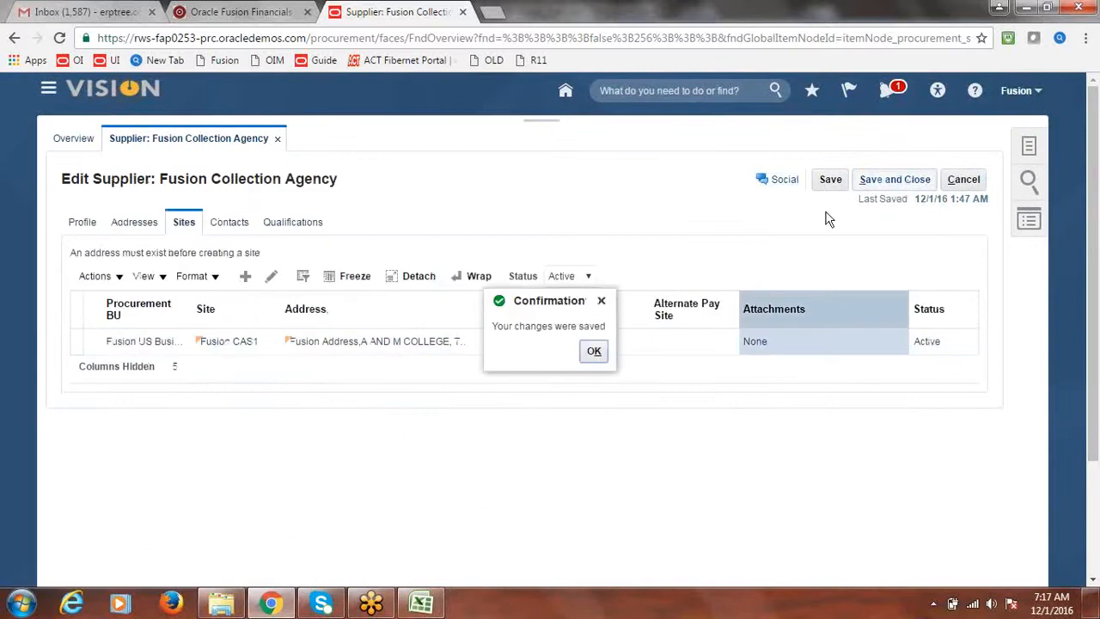
# Step: Save and close the supplier record, then return to the Excel class notes
pyautogui.click(900, 180)
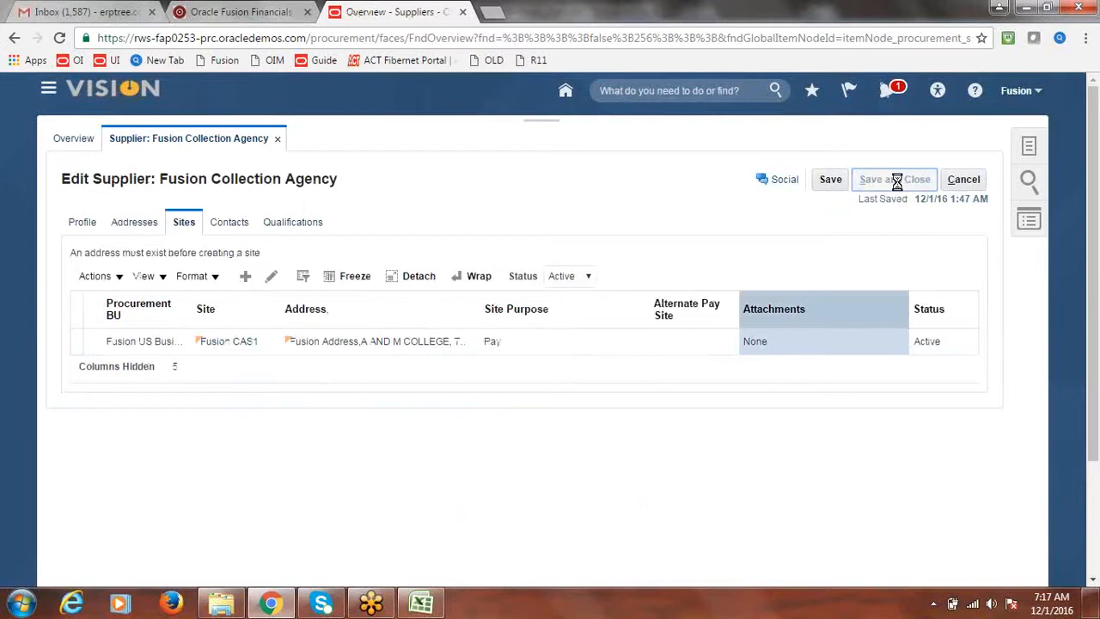
pyautogui.click(589, 231)
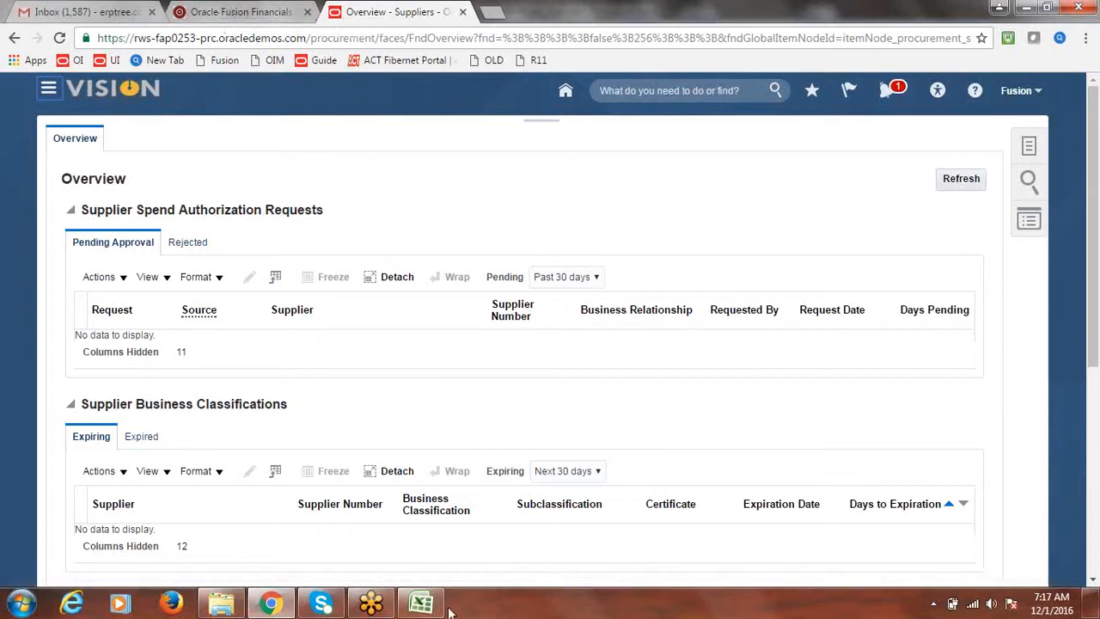
pyautogui.click(423, 605)
pyautogui.click(159, 367)
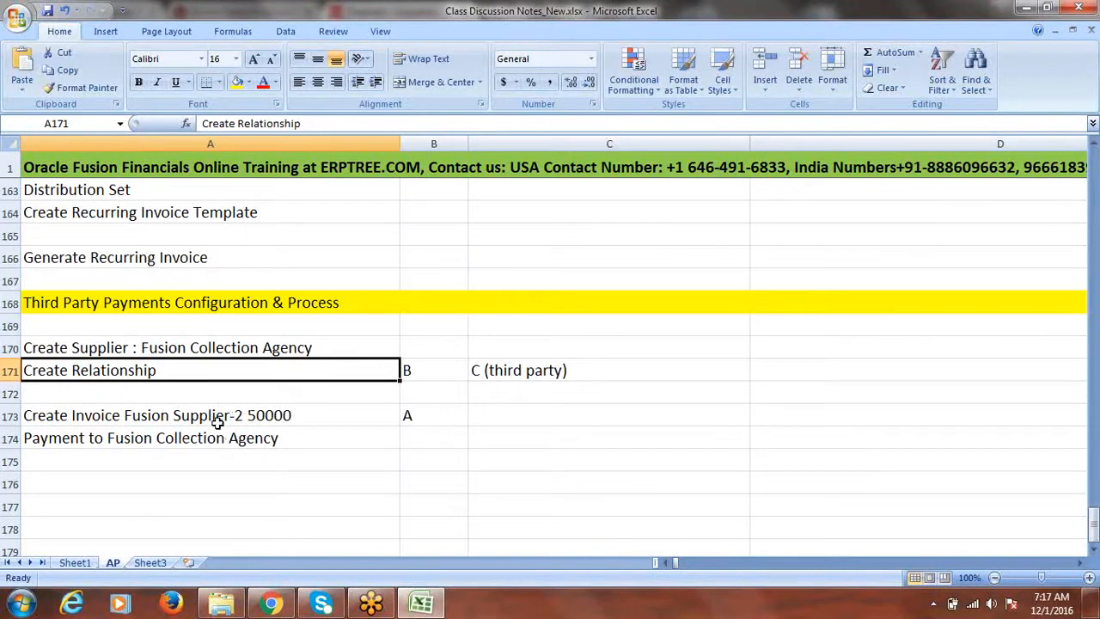
pyautogui.click(270, 604)
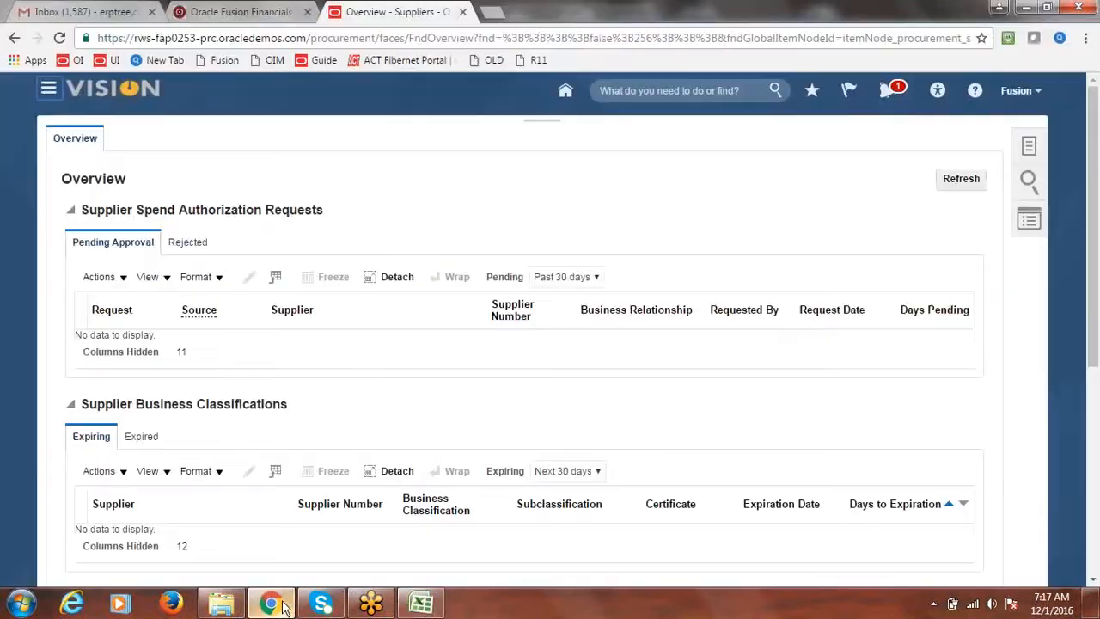
# Step: Search Manage Suppliers for 'Fusion Supplier-2' and open its record for editing
pyautogui.click(1045, 137)
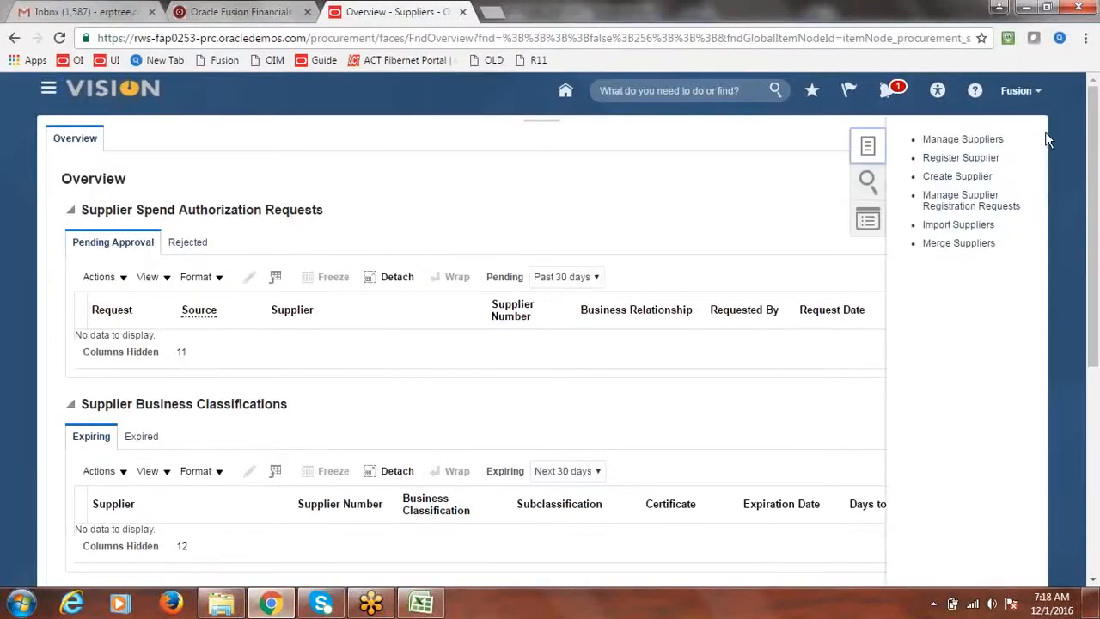
pyautogui.click(946, 153)
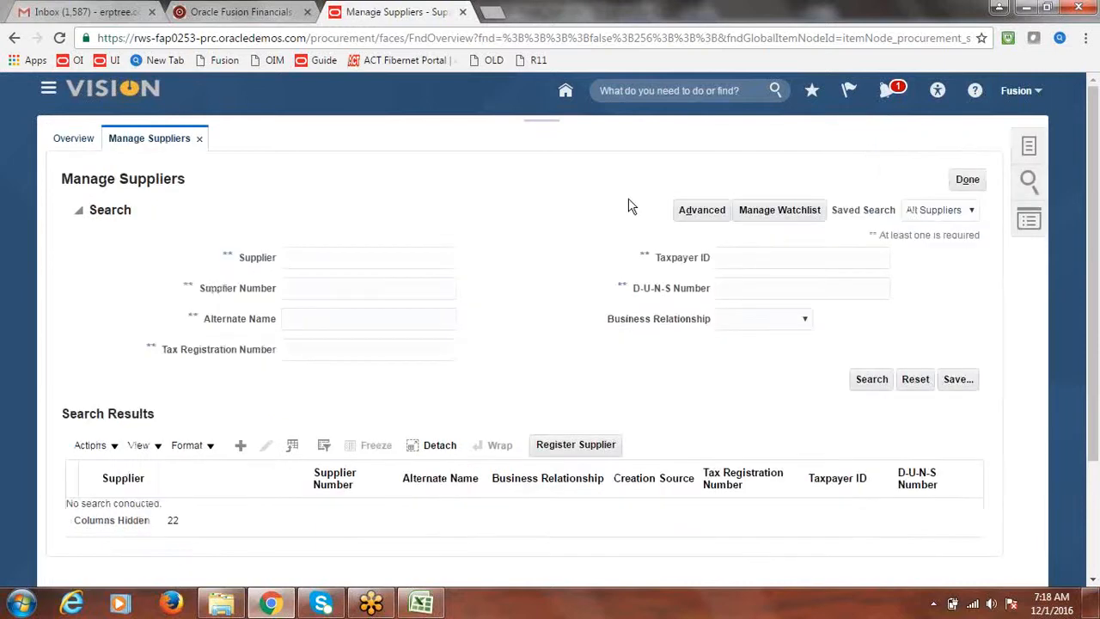
pyautogui.click(352, 261)
pyautogui.write('Fusion Su')
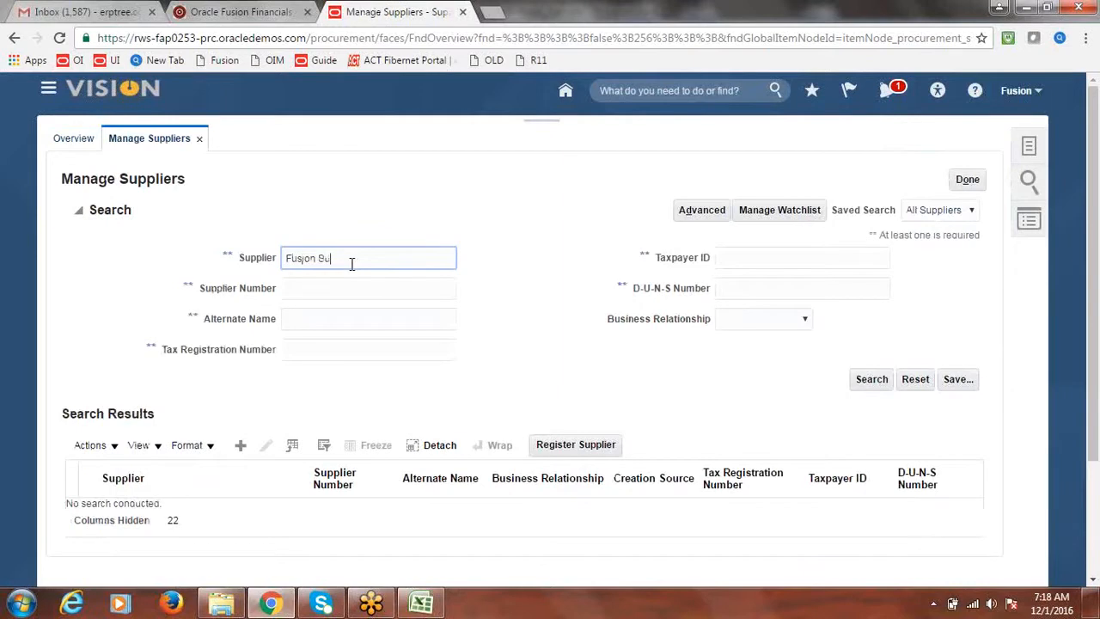
pyautogui.write('pplier-2')
pyautogui.click(875, 376)
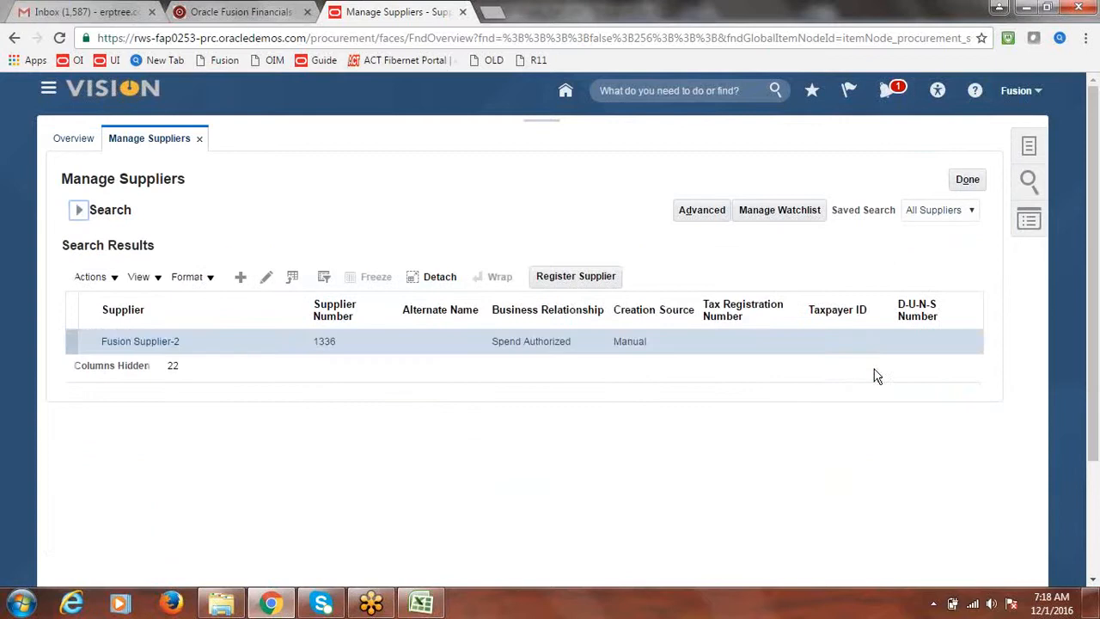
pyautogui.click(111, 345)
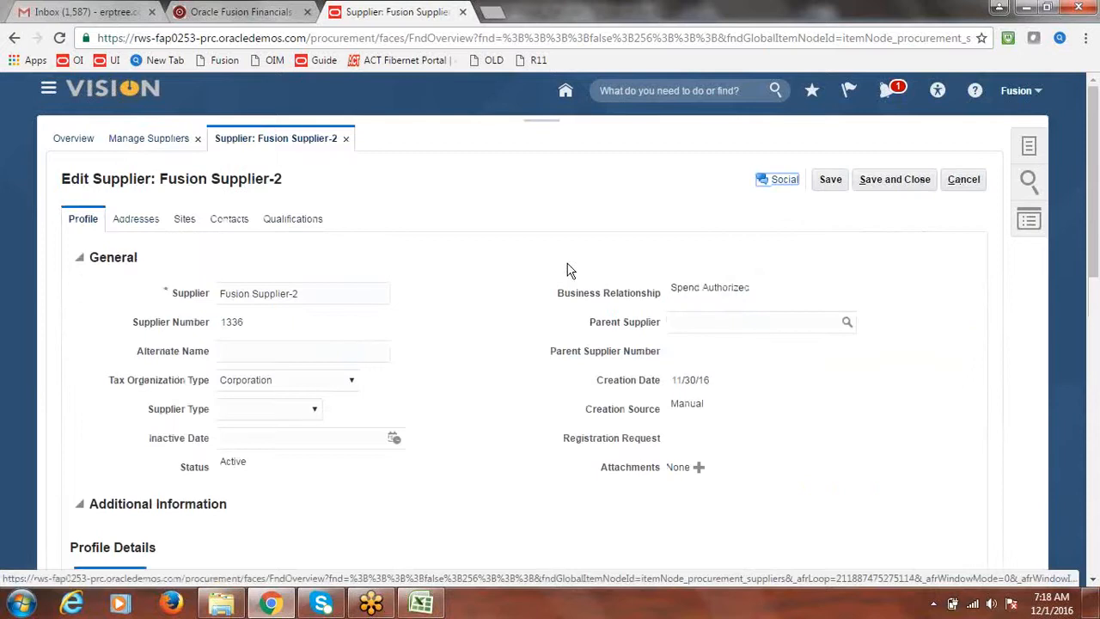
# Step: On Site1's Invoicing settings, add a Third-Party Payment Relationships row and start the remit-to supplier search
pyautogui.click(186, 222)
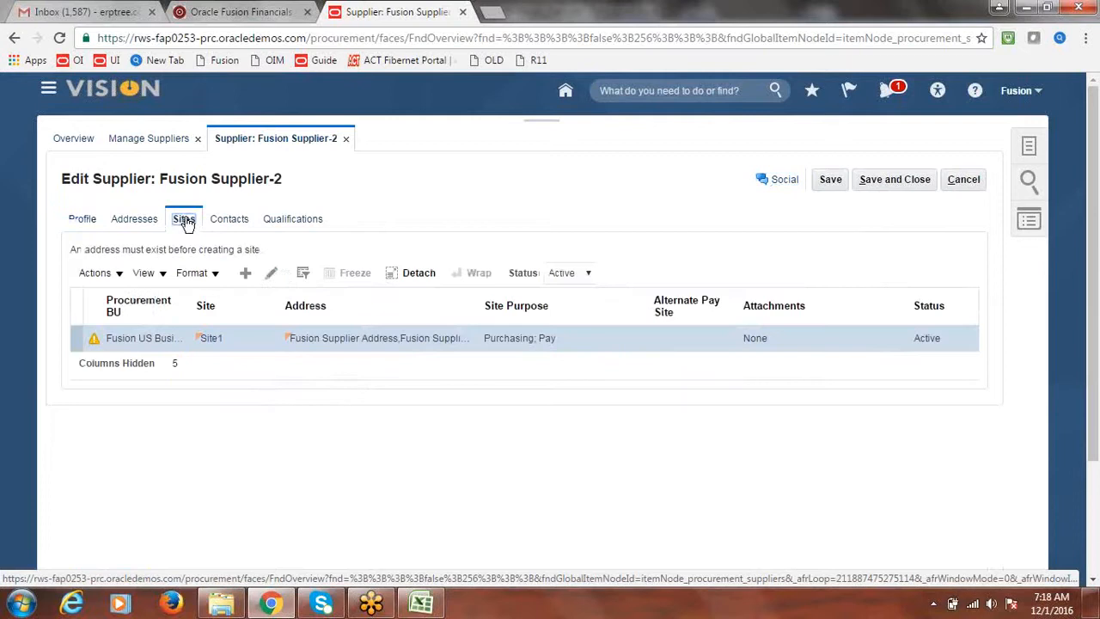
pyautogui.click(275, 274)
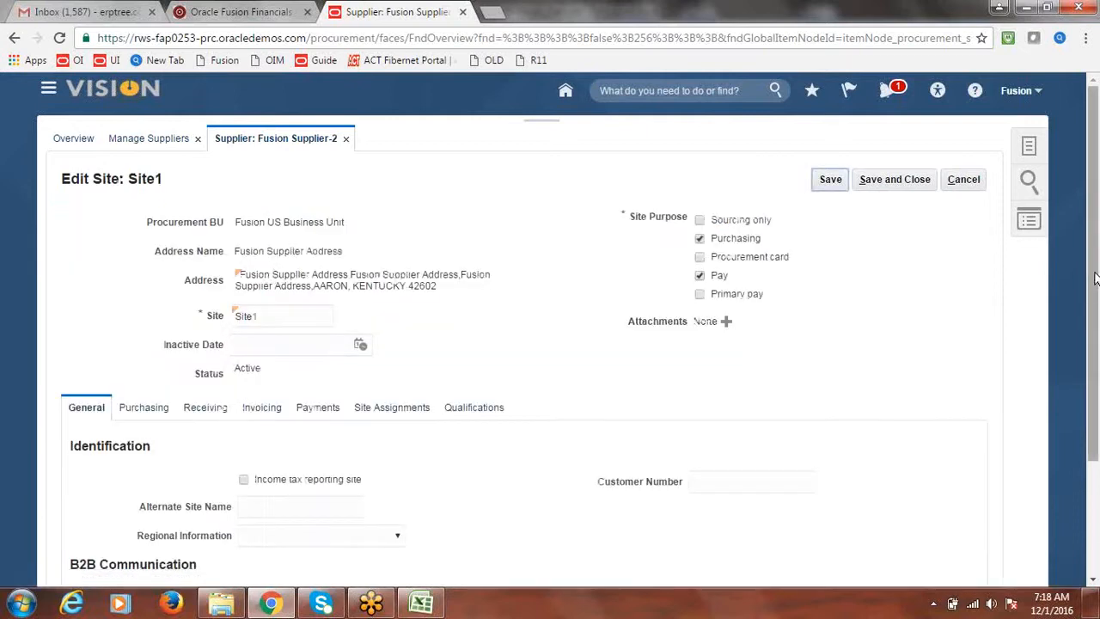
pyautogui.moveTo(1096, 279); pyautogui.dragTo(1096, 361)
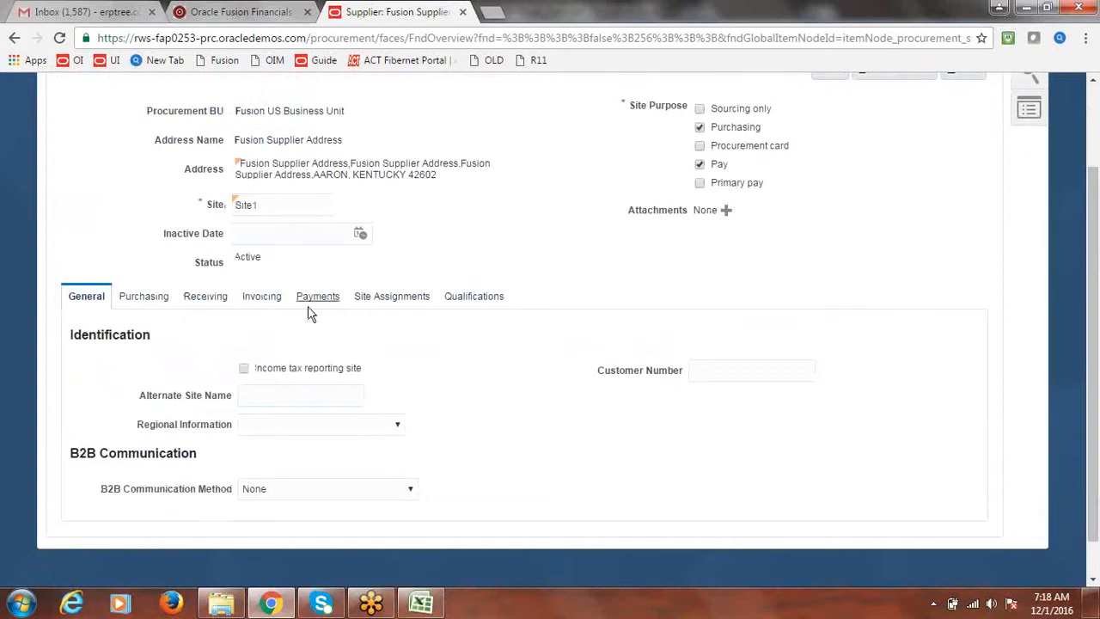
pyautogui.click(310, 307)
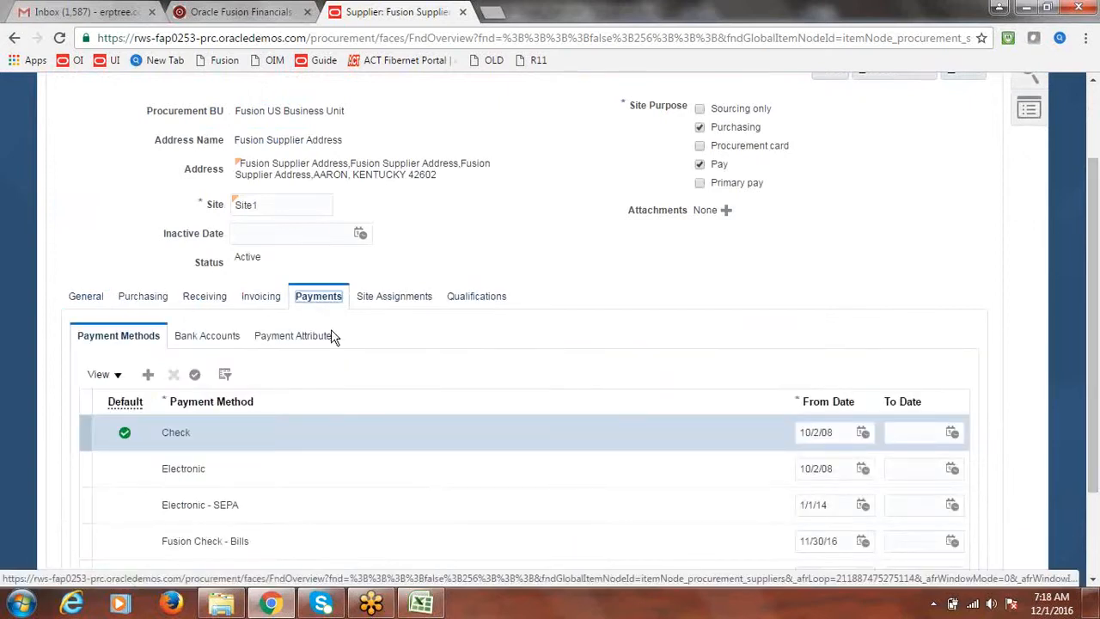
pyautogui.click(271, 310)
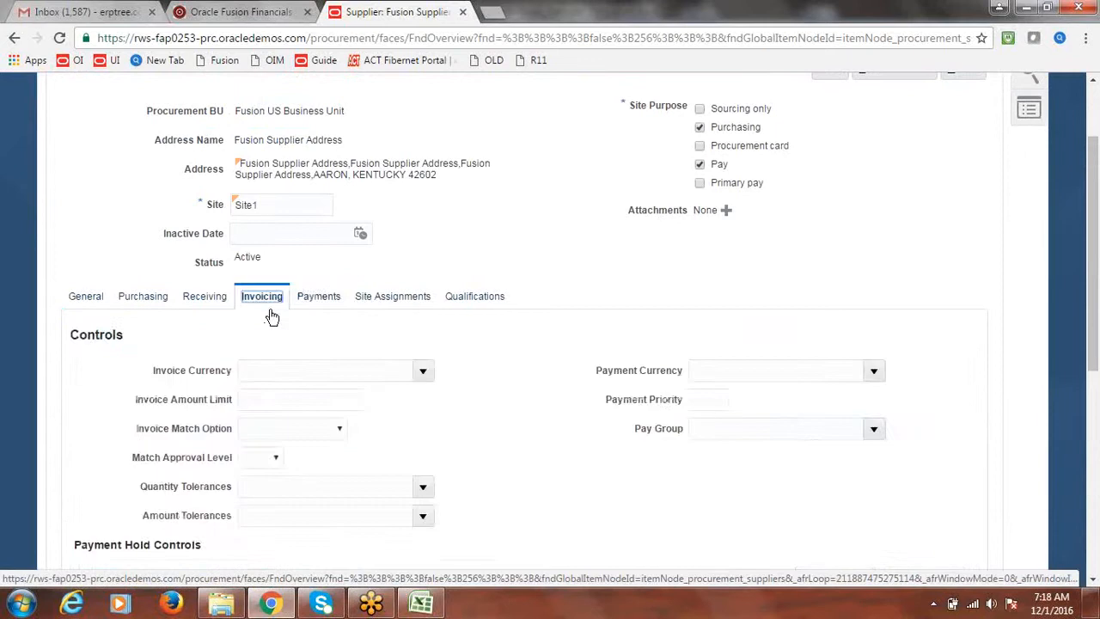
pyautogui.moveTo(1094, 250); pyautogui.dragTo(1096, 453)
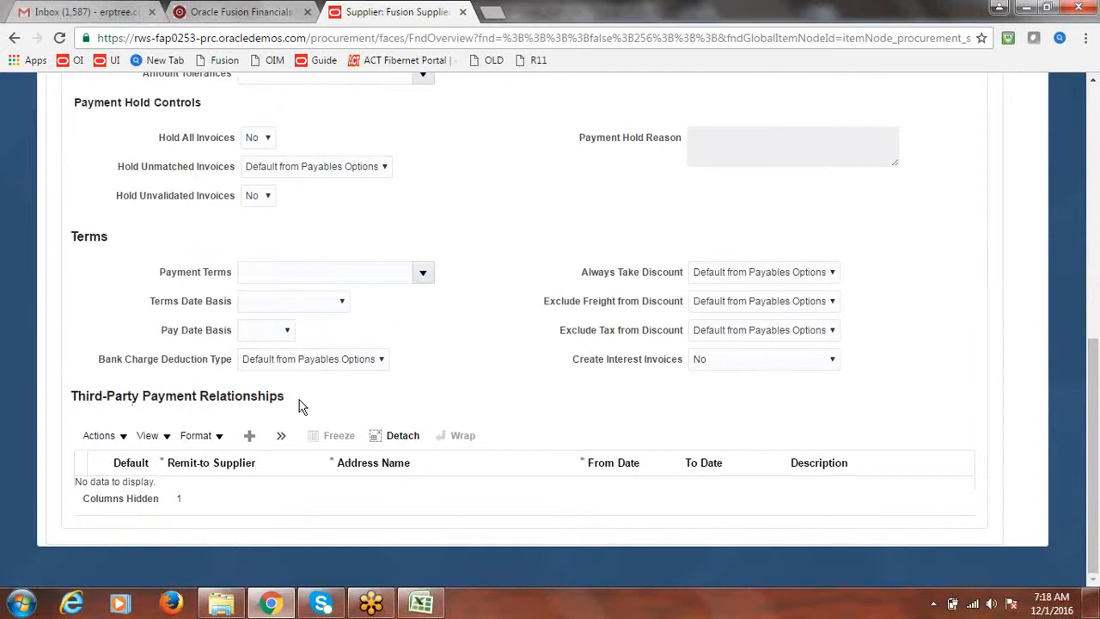
pyautogui.click(249, 437)
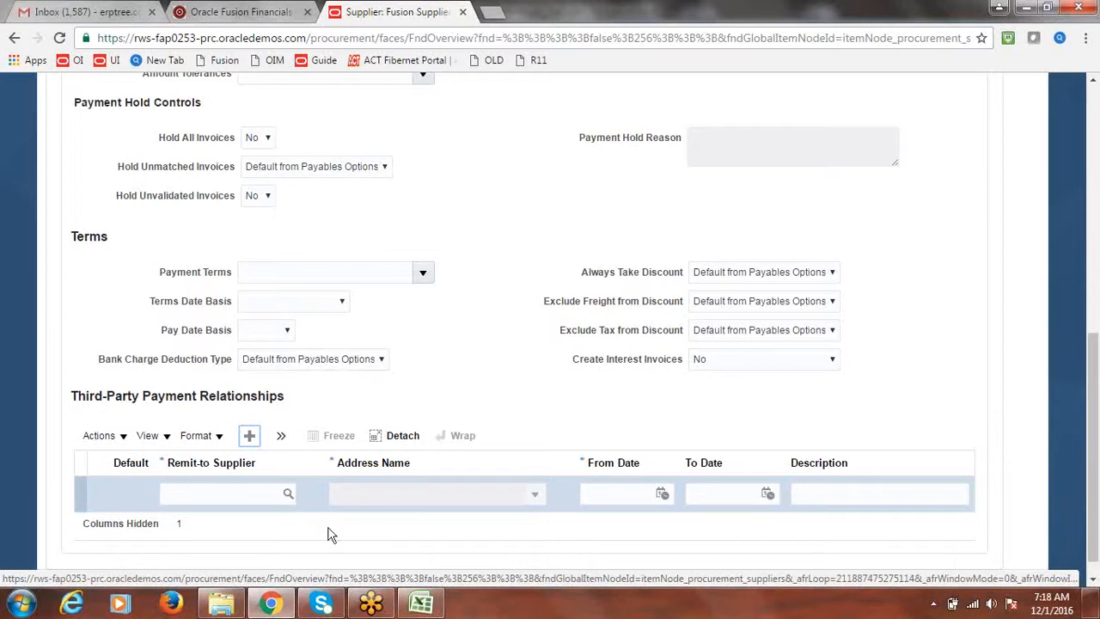
pyautogui.click(289, 497)
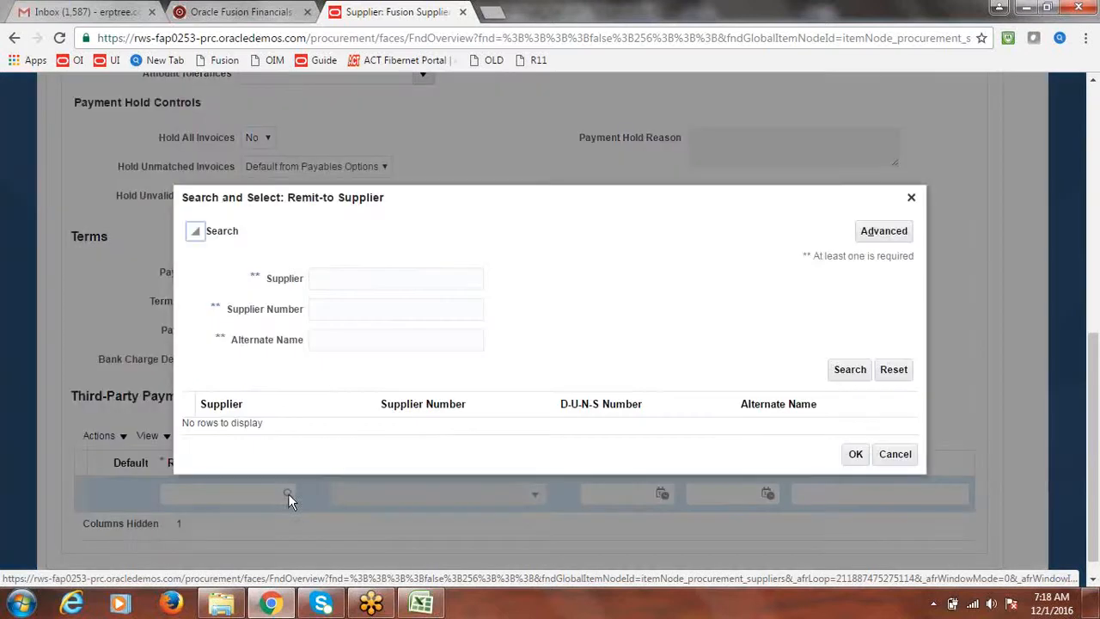
# Step: Search 'Fusion C' and select Fusion Collection Agency as the remit-to supplier
pyautogui.click(388, 278)
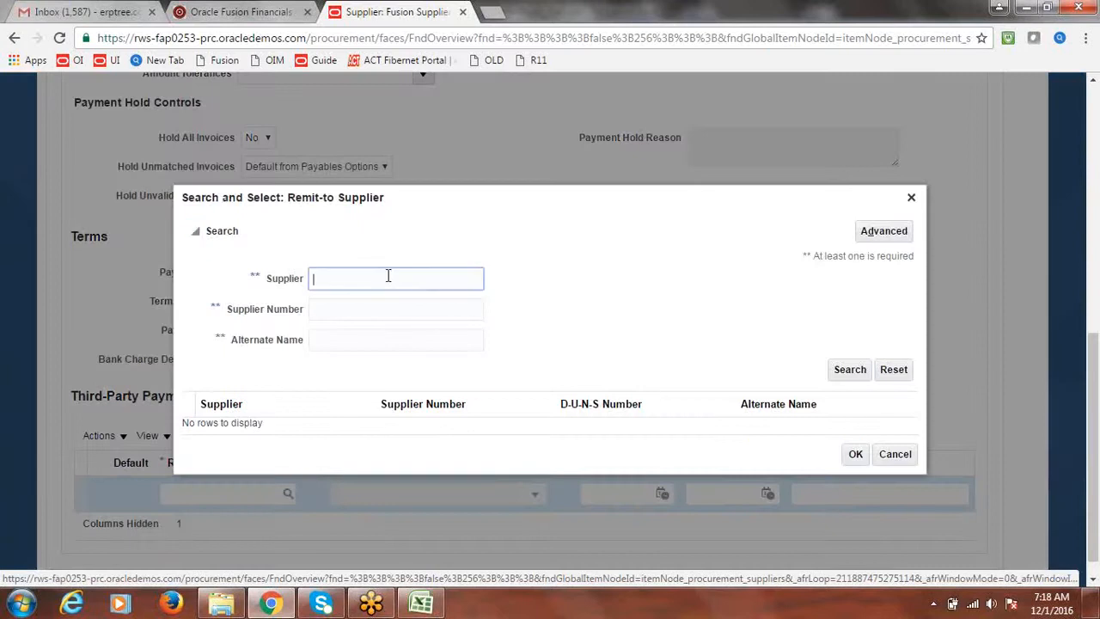
pyautogui.write('Fusion C')
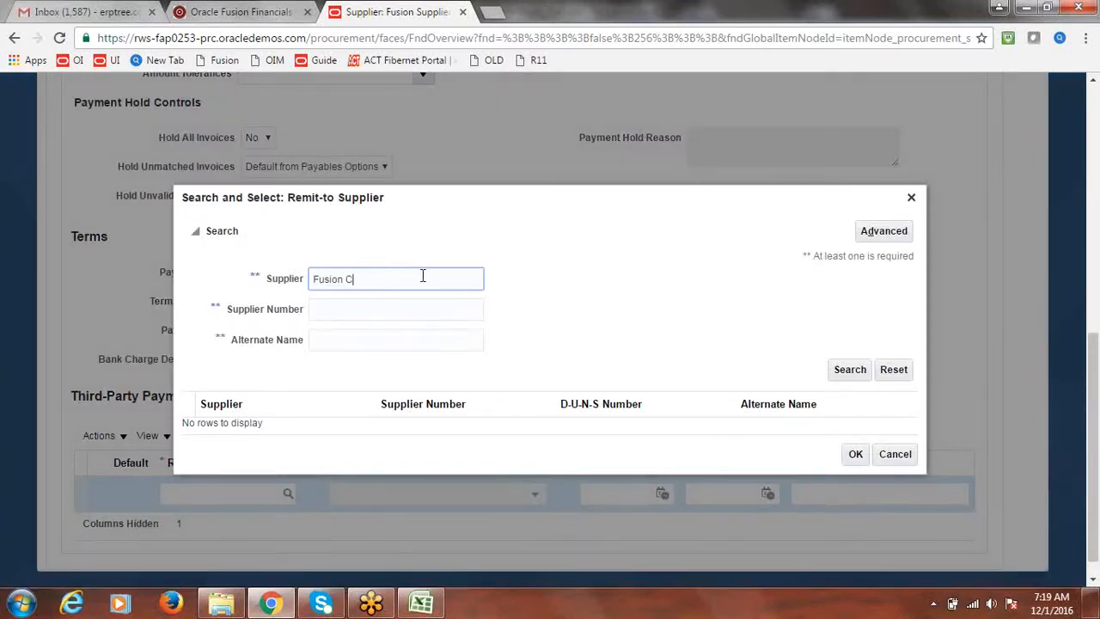
pyautogui.click(856, 372)
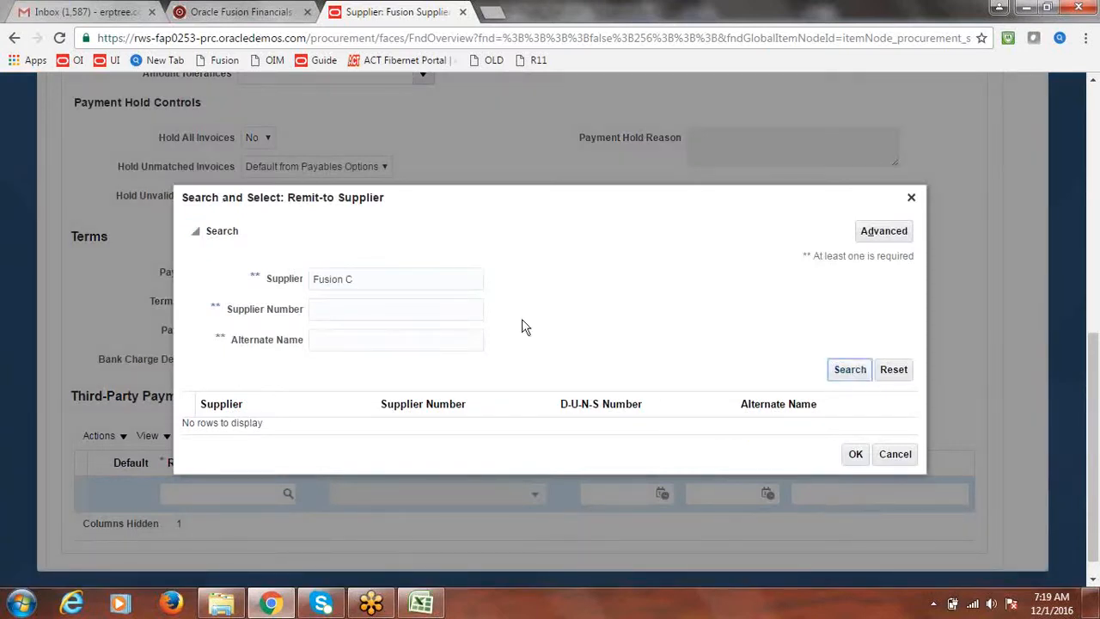
pyautogui.click(228, 430)
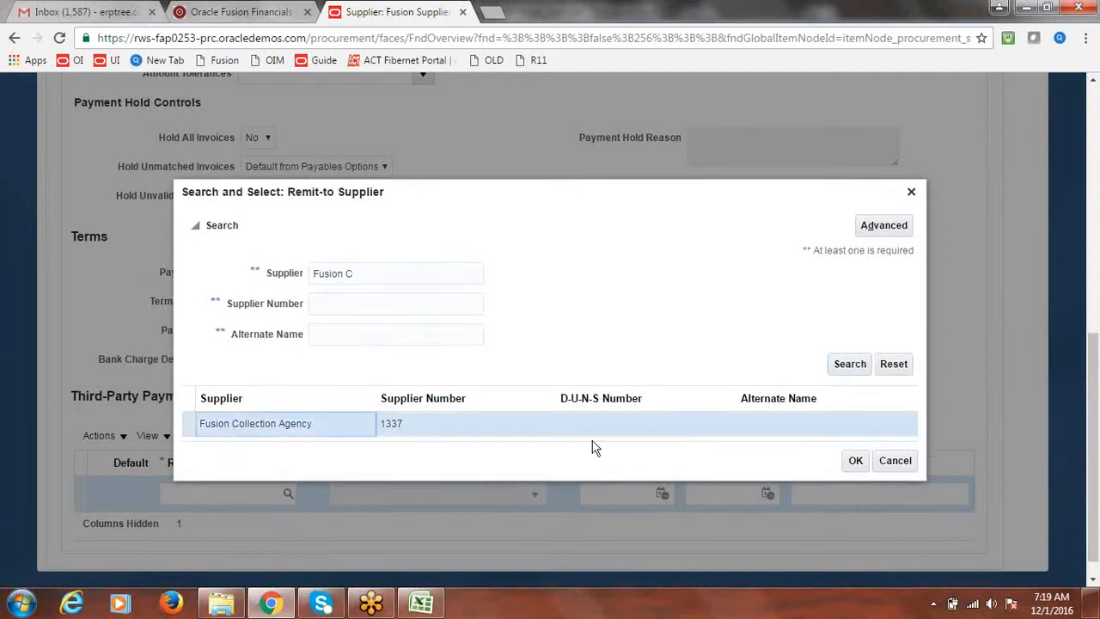
pyautogui.click(855, 463)
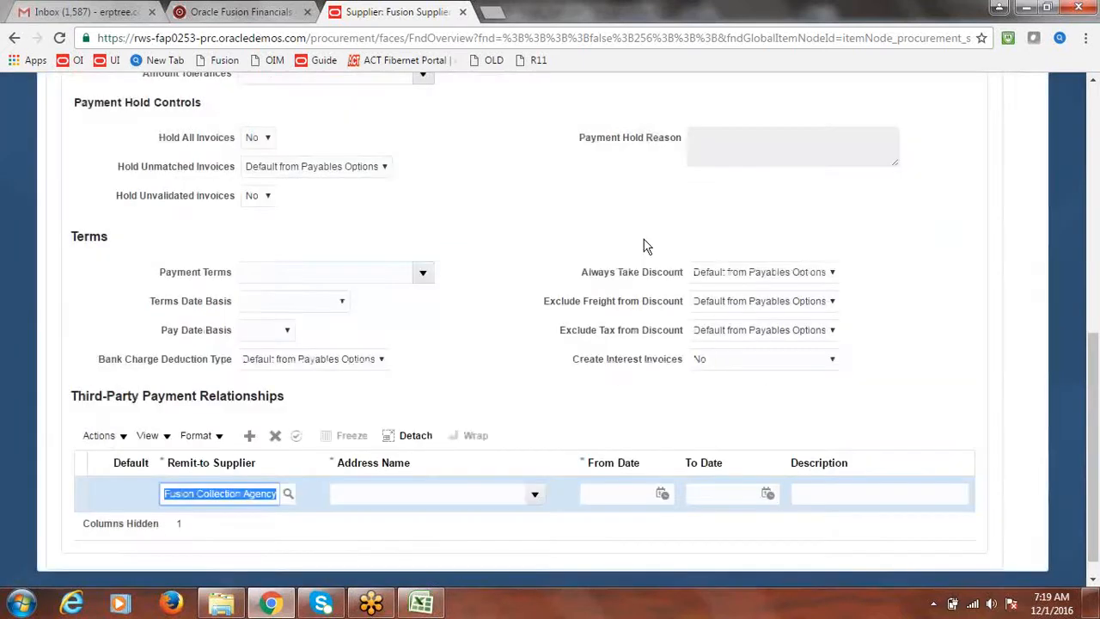
# Step: Set the relationship address to Fusion Address and From Date 12/1/16, then commit the row
pyautogui.click(533, 493)
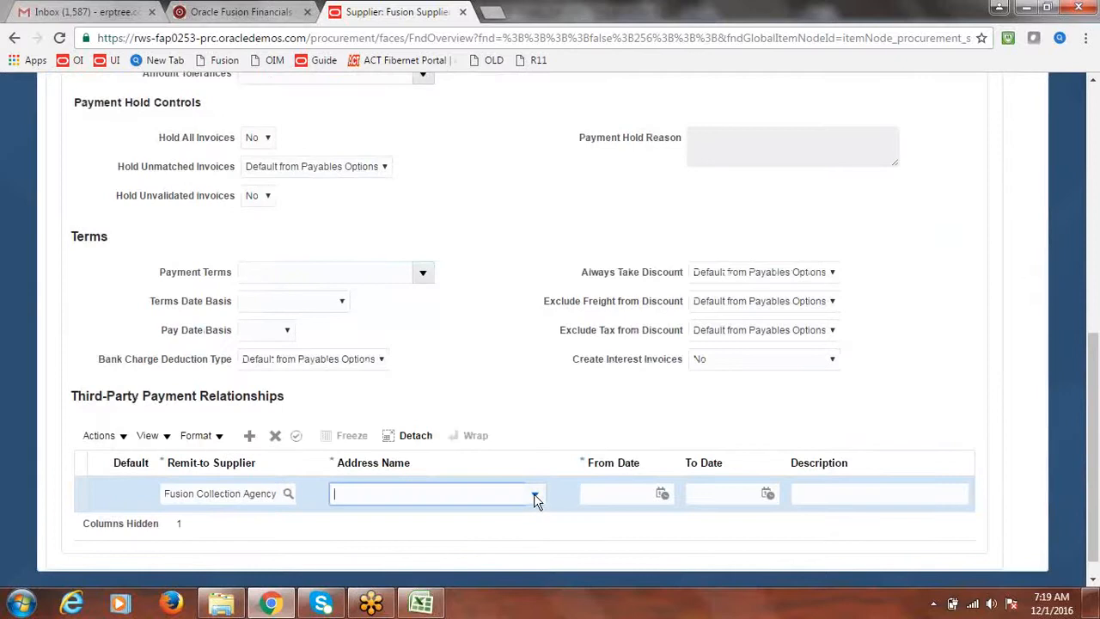
pyautogui.click(440, 521)
pyautogui.click(661, 499)
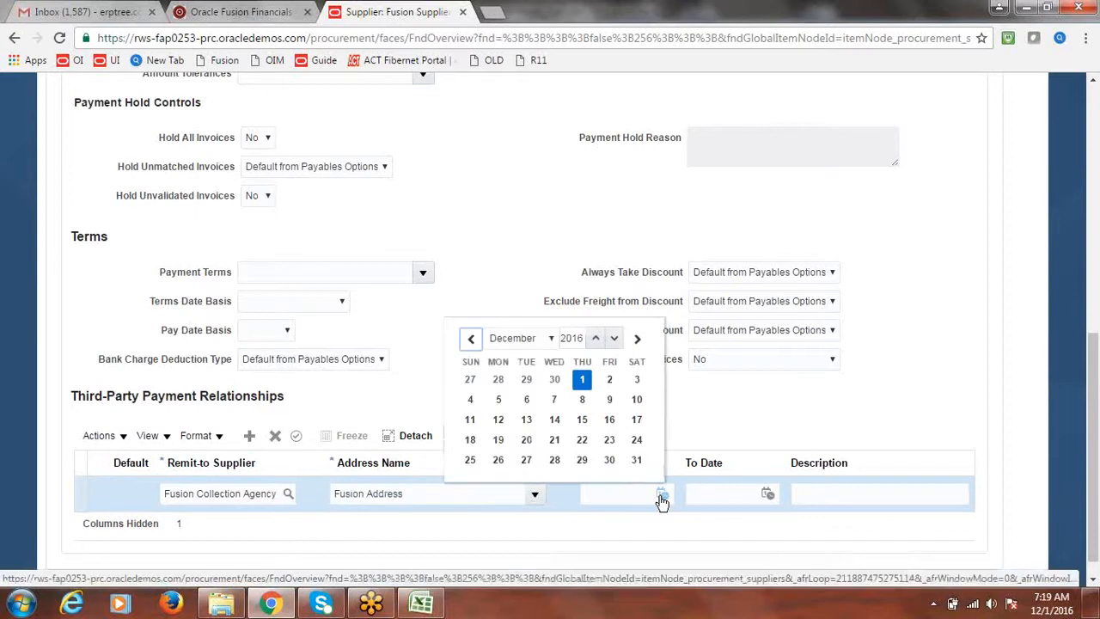
pyautogui.click(581, 378)
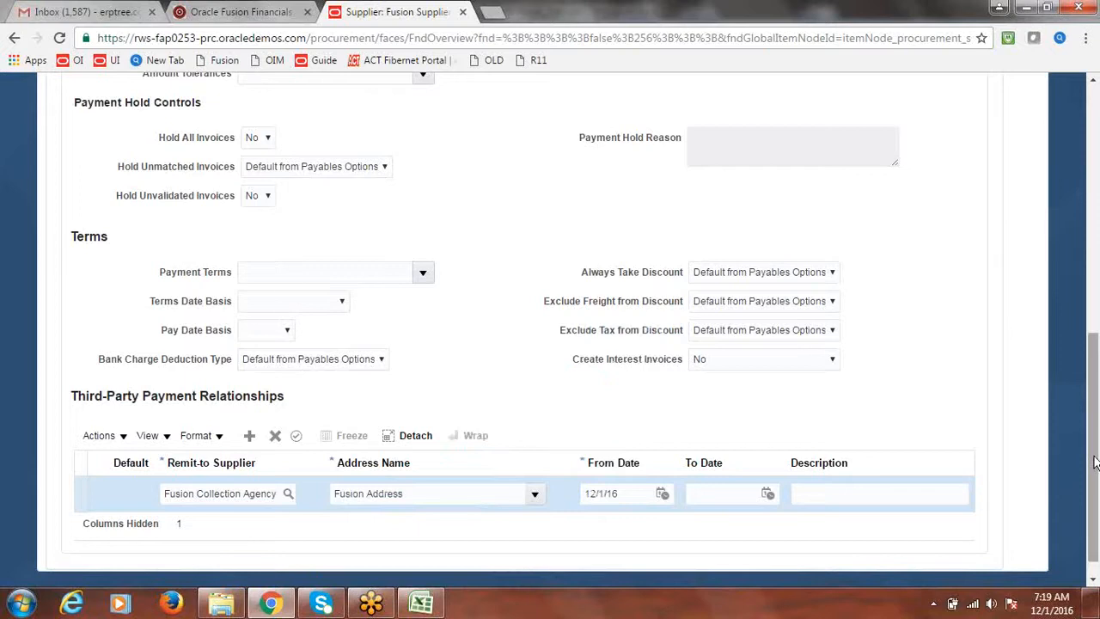
pyautogui.moveTo(1096, 462); pyautogui.dragTo(1097, 456)
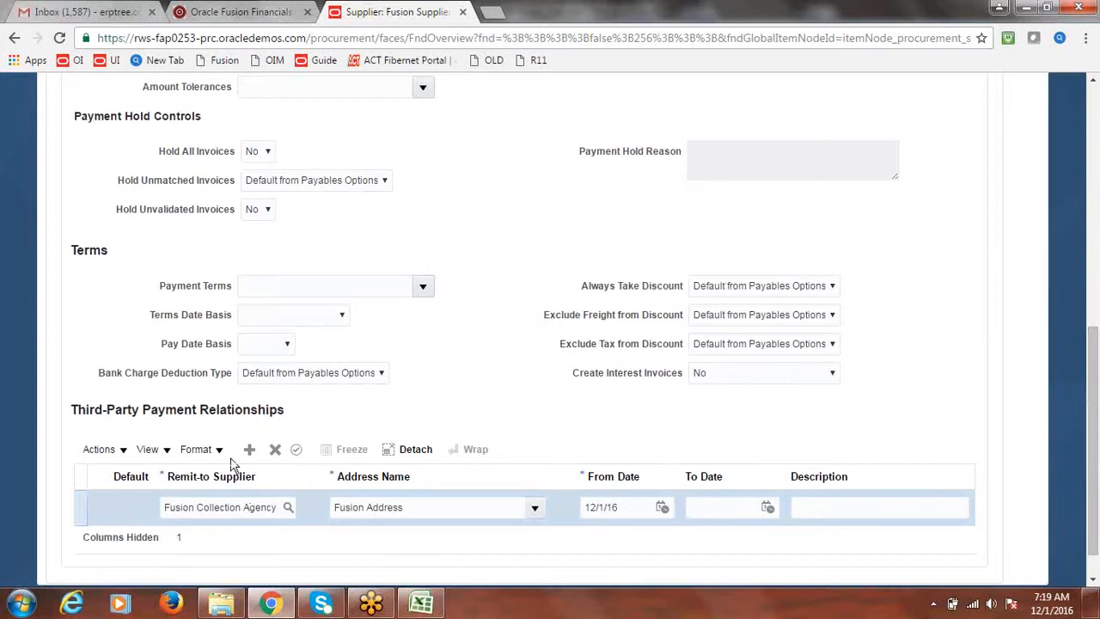
pyautogui.click(297, 450)
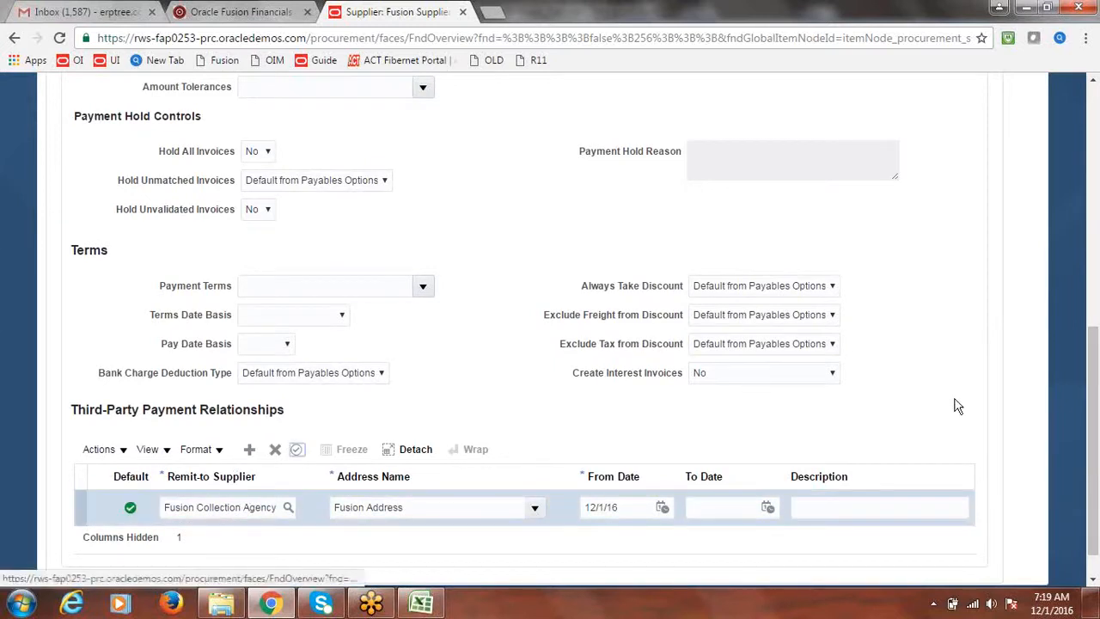
pyautogui.moveTo(1097, 445); pyautogui.dragTo(1098, 444)
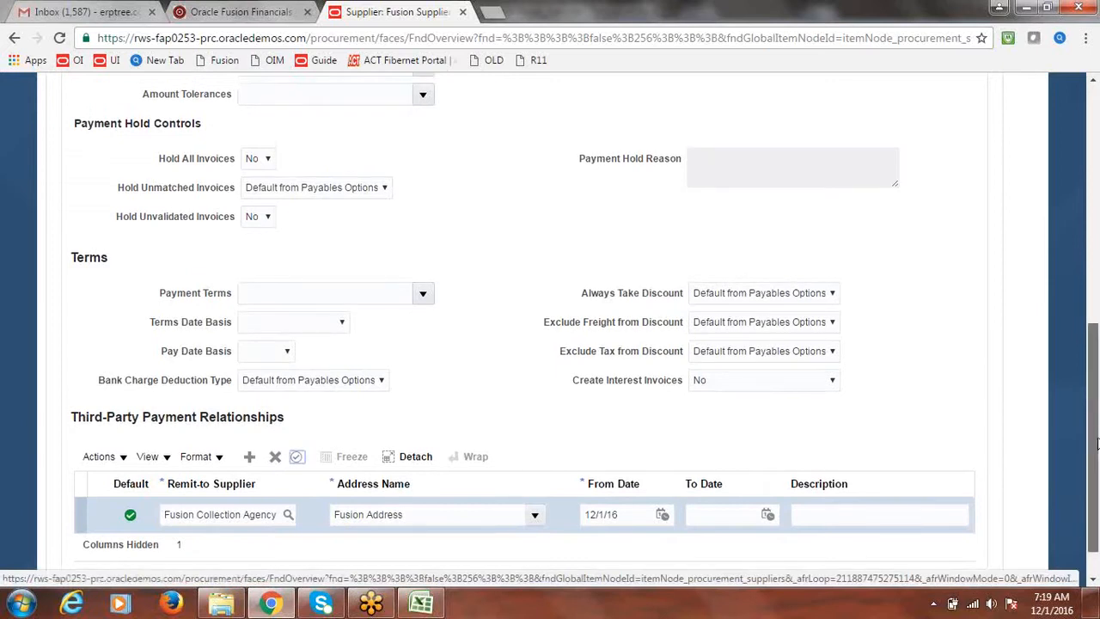
pyautogui.moveTo(1097, 442); pyautogui.dragTo(1097, 180)
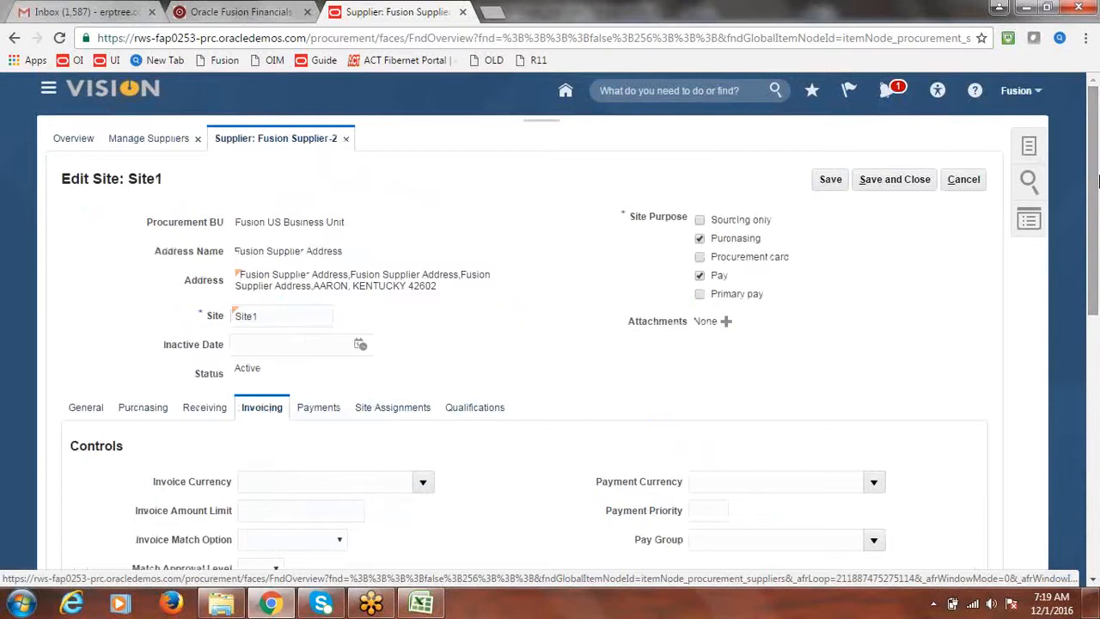
# Step: Save and close Site1 and Fusion Supplier-2, acknowledging both confirmations
pyautogui.click(893, 183)
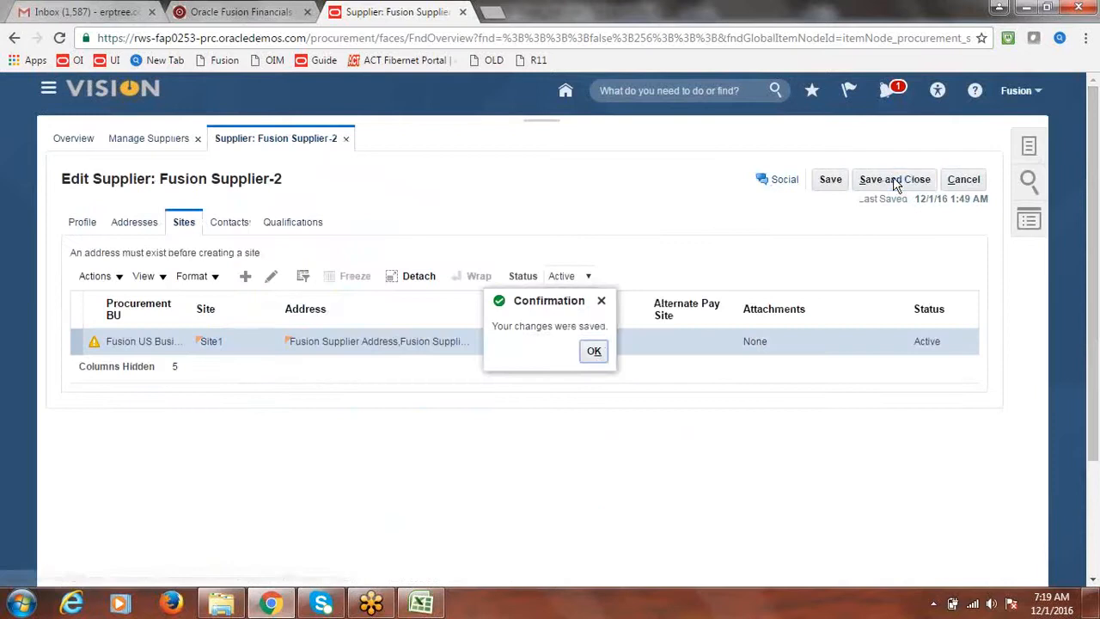
pyautogui.click(595, 353)
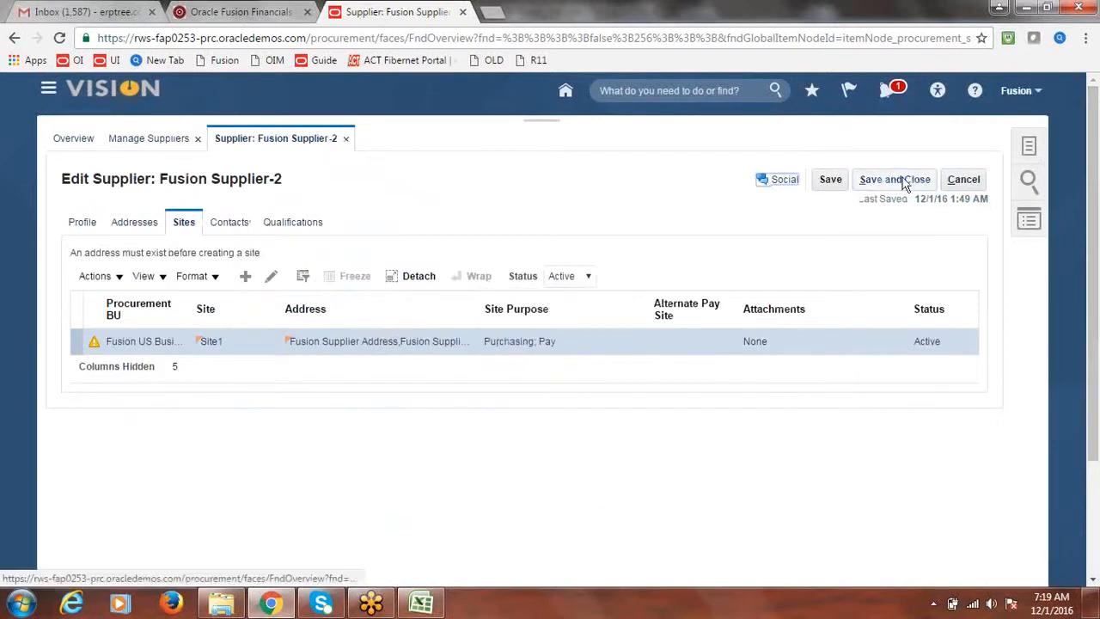
pyautogui.click(910, 182)
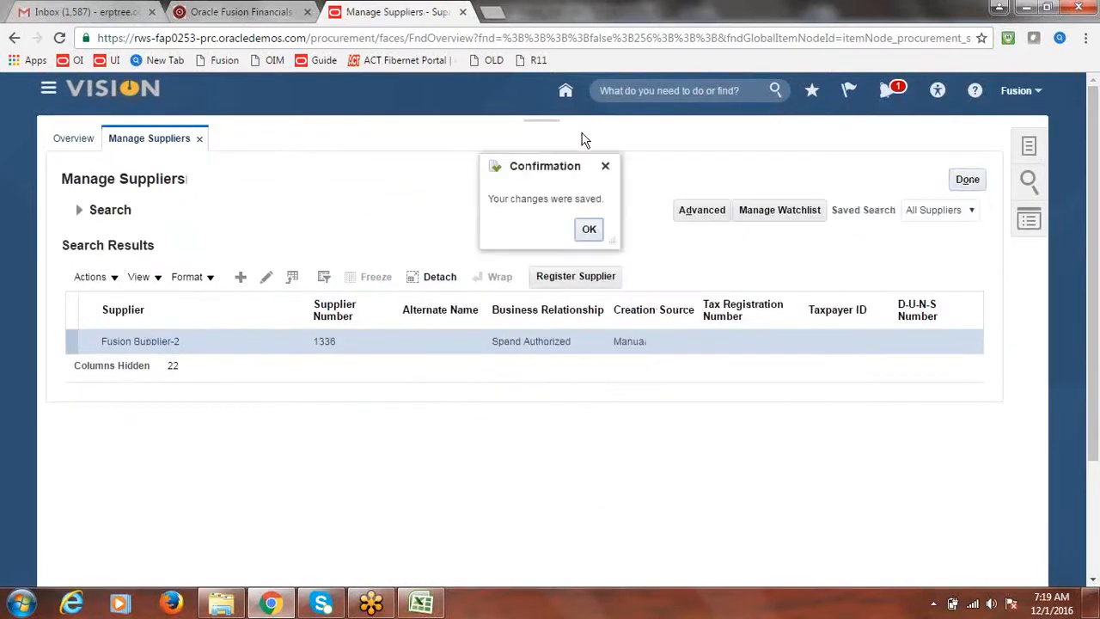
pyautogui.click(591, 229)
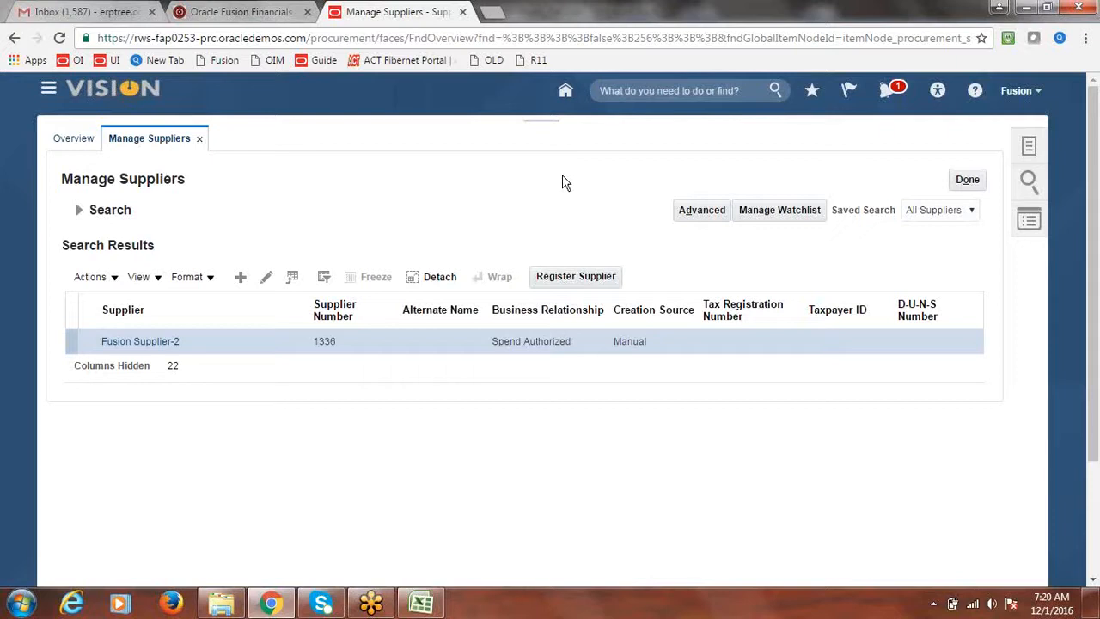
# Step: Reopen Fusion Supplier-2's Site1 invoicing settings to verify the Fusion Collection Agency relationship
pyautogui.click(142, 342)
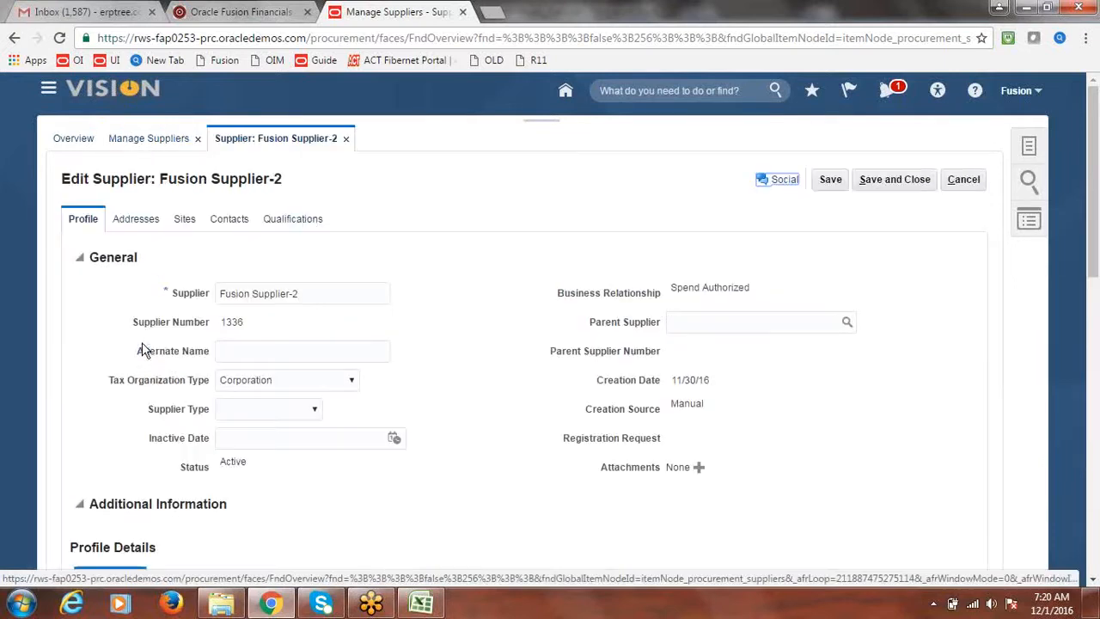
pyautogui.click(193, 211)
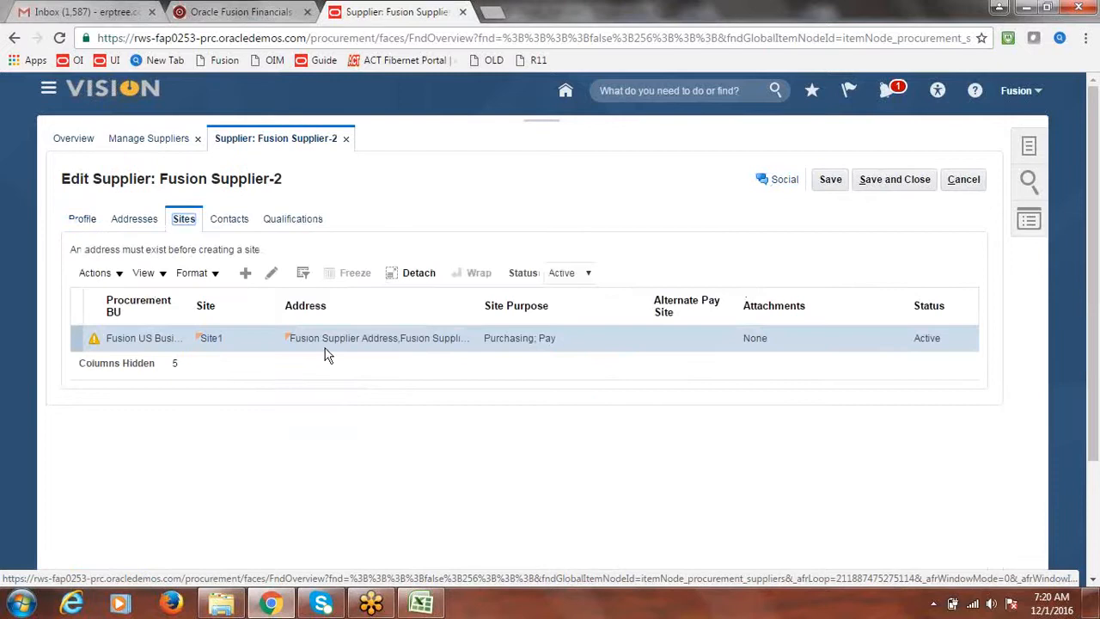
pyautogui.click(271, 273)
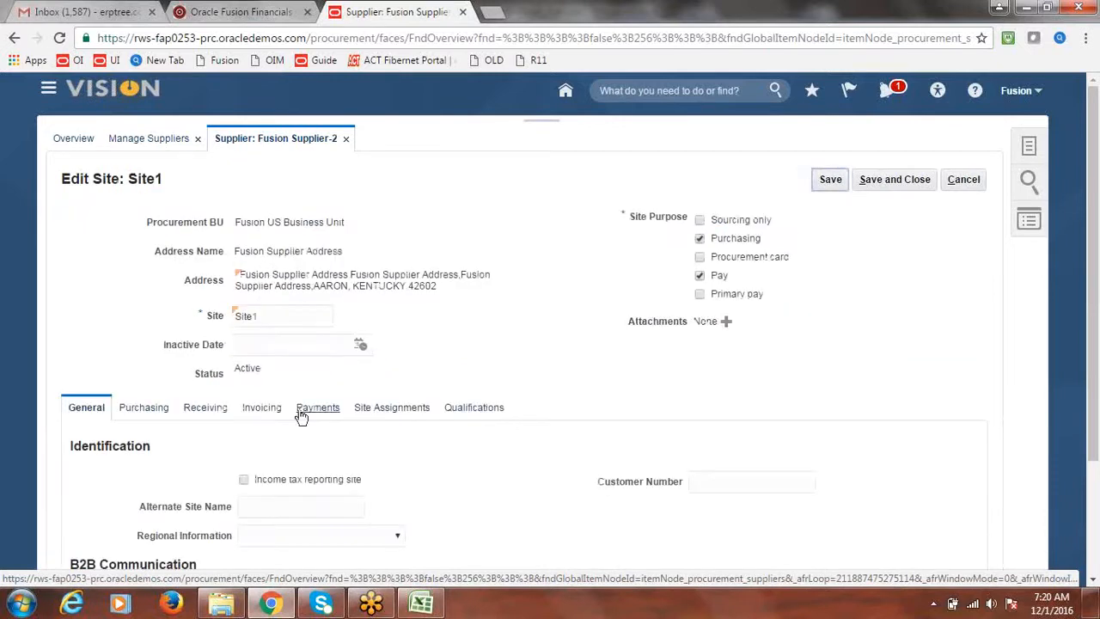
pyautogui.click(261, 408)
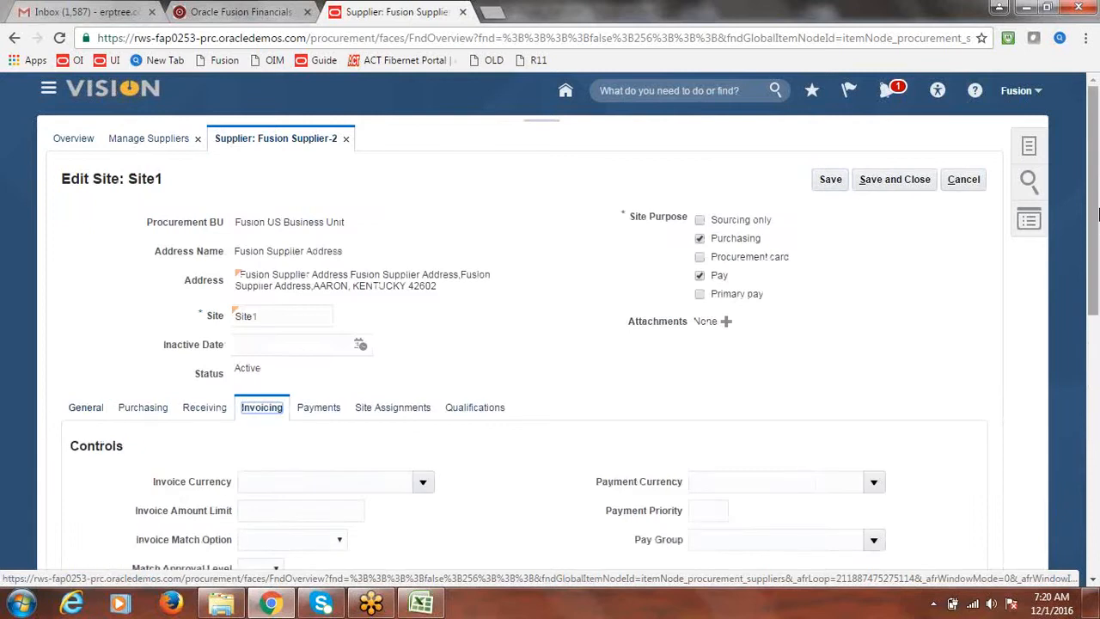
pyautogui.scroll(-3, 1095, 327)
pyautogui.moveTo(1097, 329); pyautogui.dragTo(1096, 487)
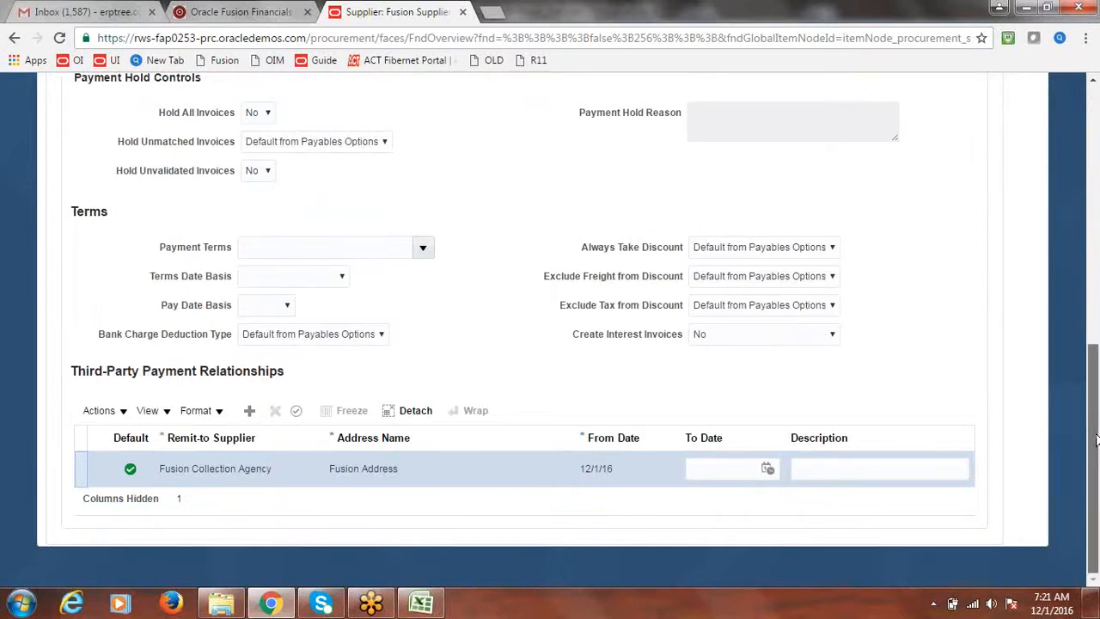
pyautogui.moveTo(1096, 440); pyautogui.dragTo(1096, 404)
pyautogui.moveTo(1096, 349); pyautogui.dragTo(1096, 125)
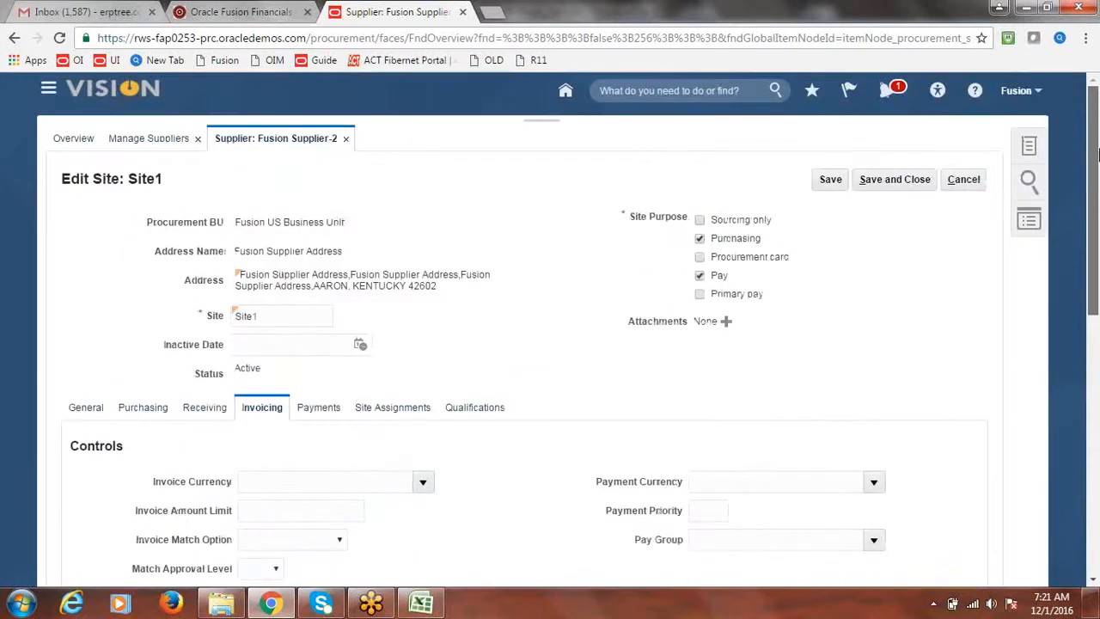
# Step: Save and close Site1, then return to the Excel notes workbook
pyautogui.click(911, 184)
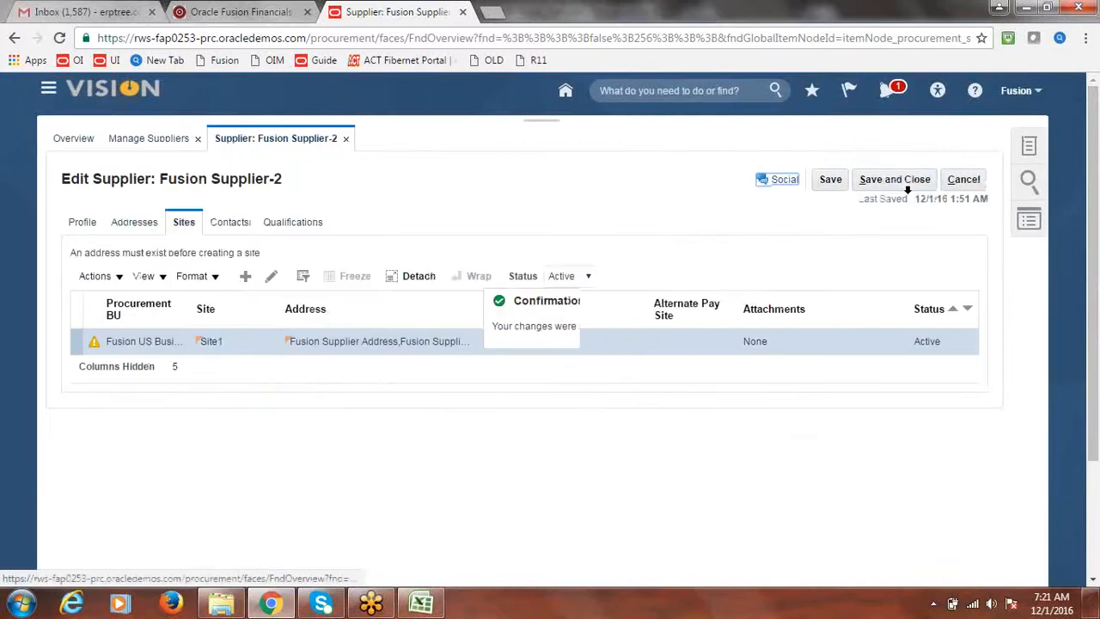
pyautogui.click(593, 351)
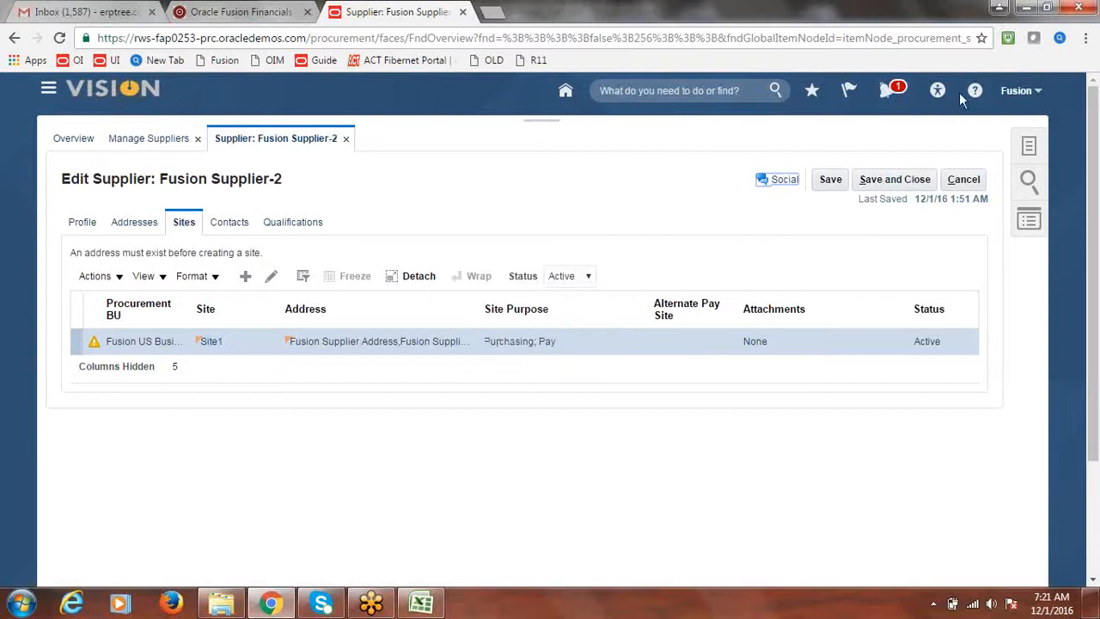
pyautogui.click(429, 605)
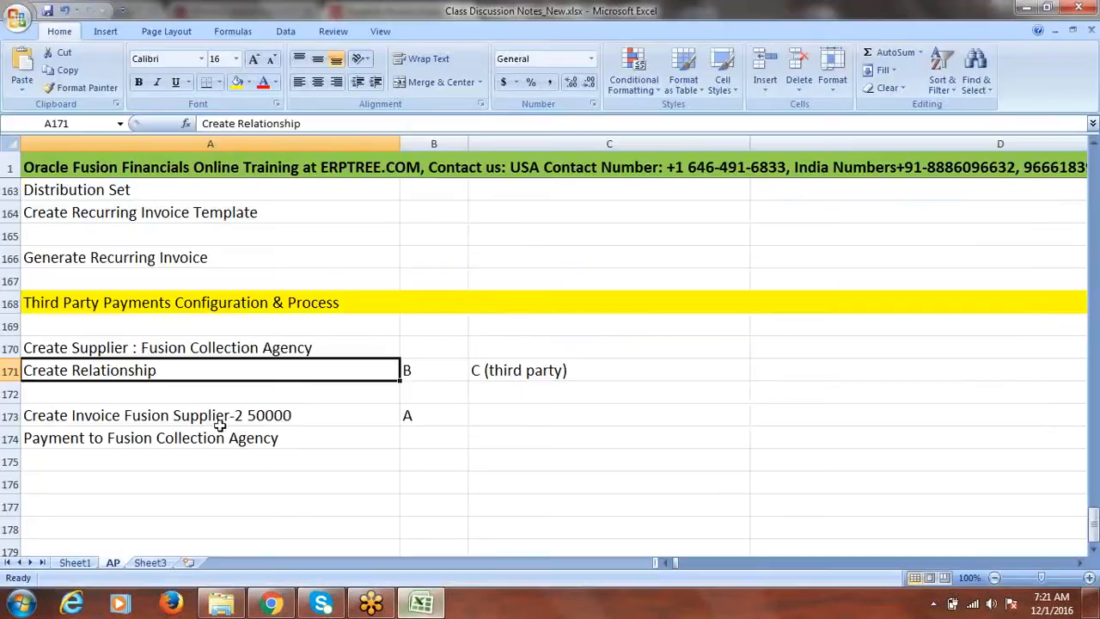
# Step: Review note rows A170:A171 and A173, then return to the Fusion Supplier-2 page in Chrome
pyautogui.moveTo(142, 350); pyautogui.dragTo(140, 368)
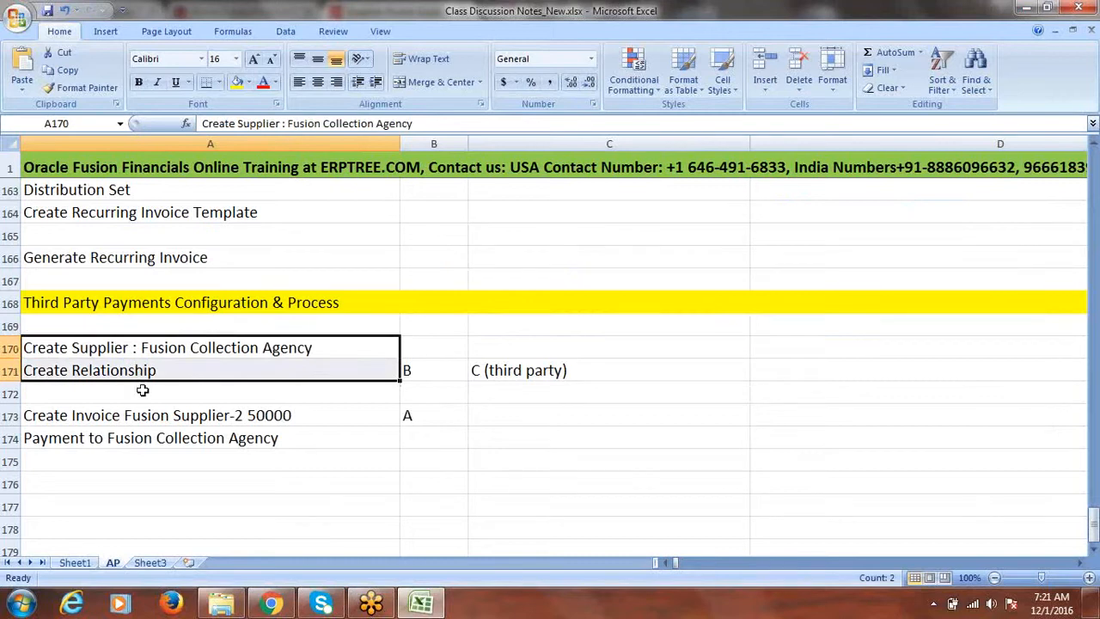
pyautogui.click(161, 417)
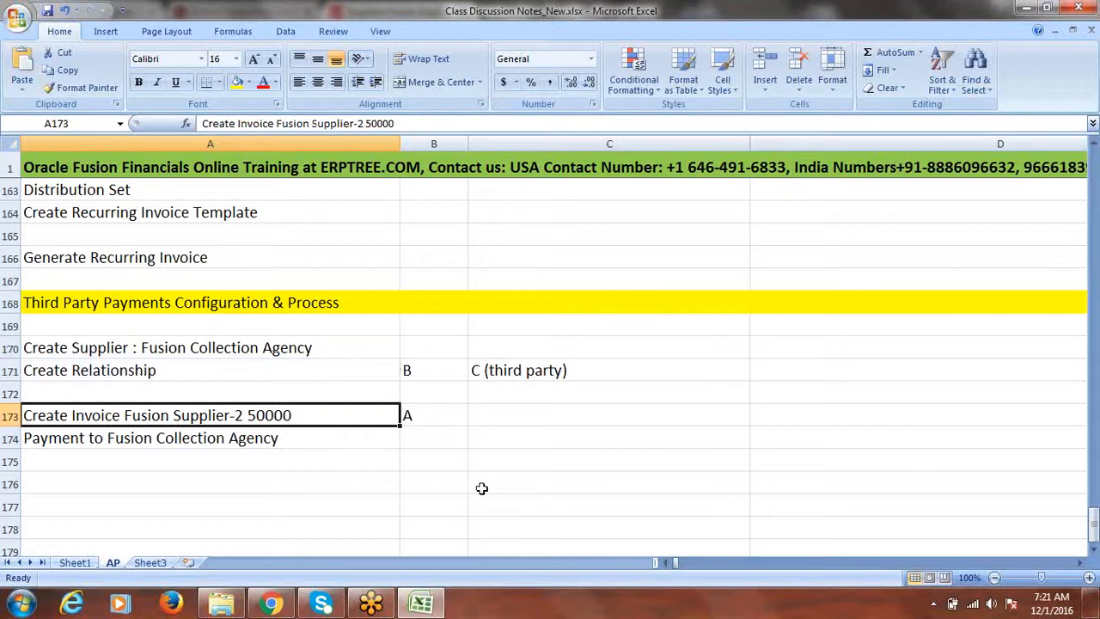
pyautogui.click(271, 604)
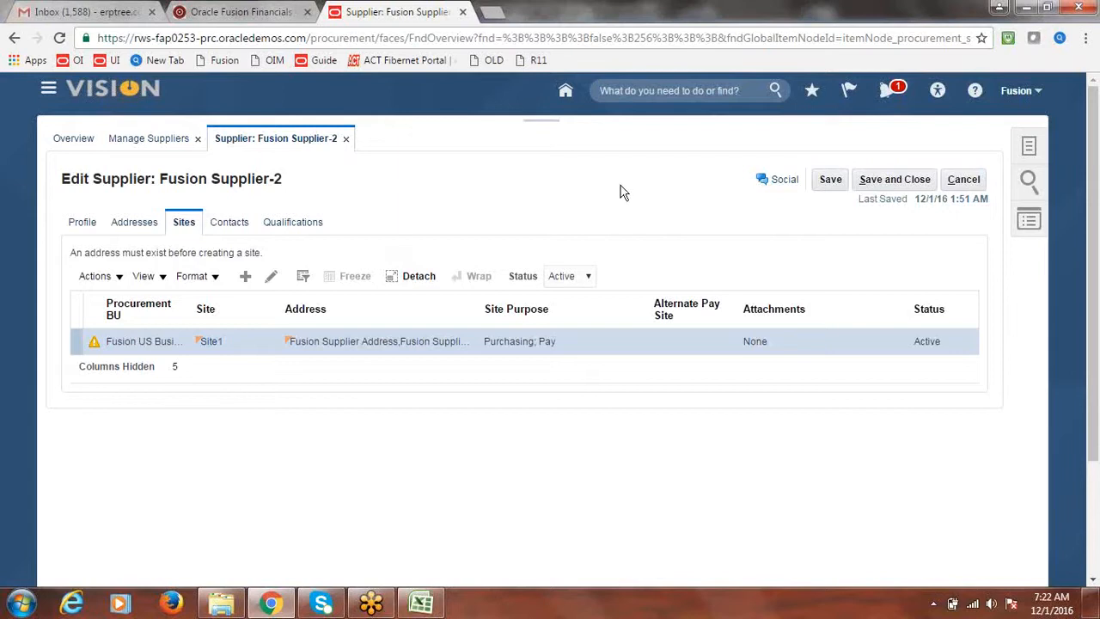
# Step: Save and close the supplier, dismiss the confirmation, and go to Payables > Invoices
pyautogui.click(885, 182)
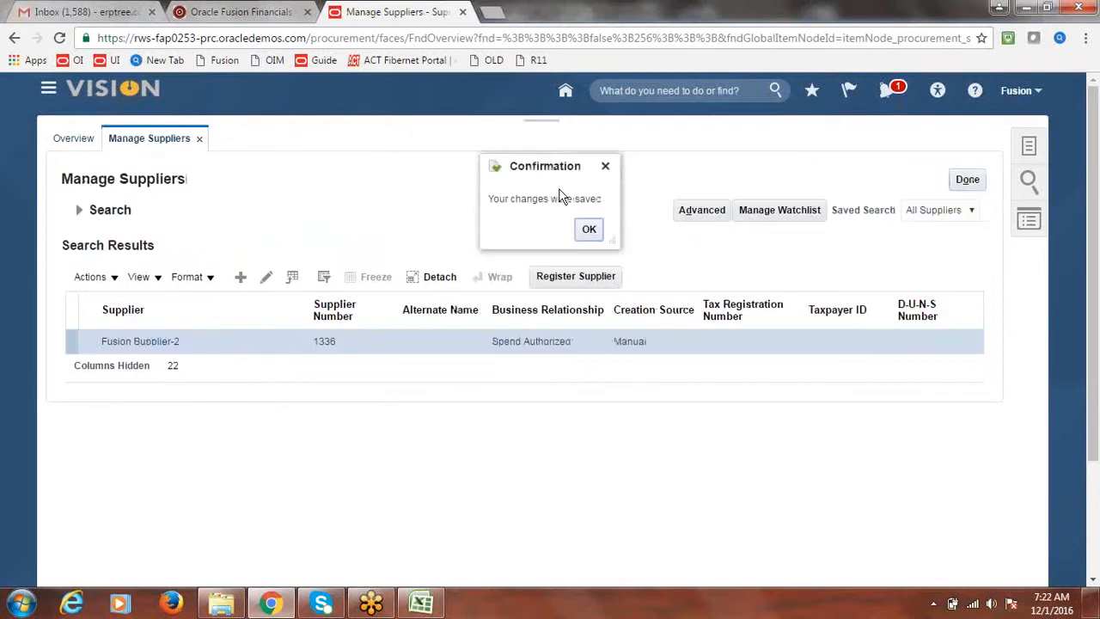
pyautogui.click(586, 231)
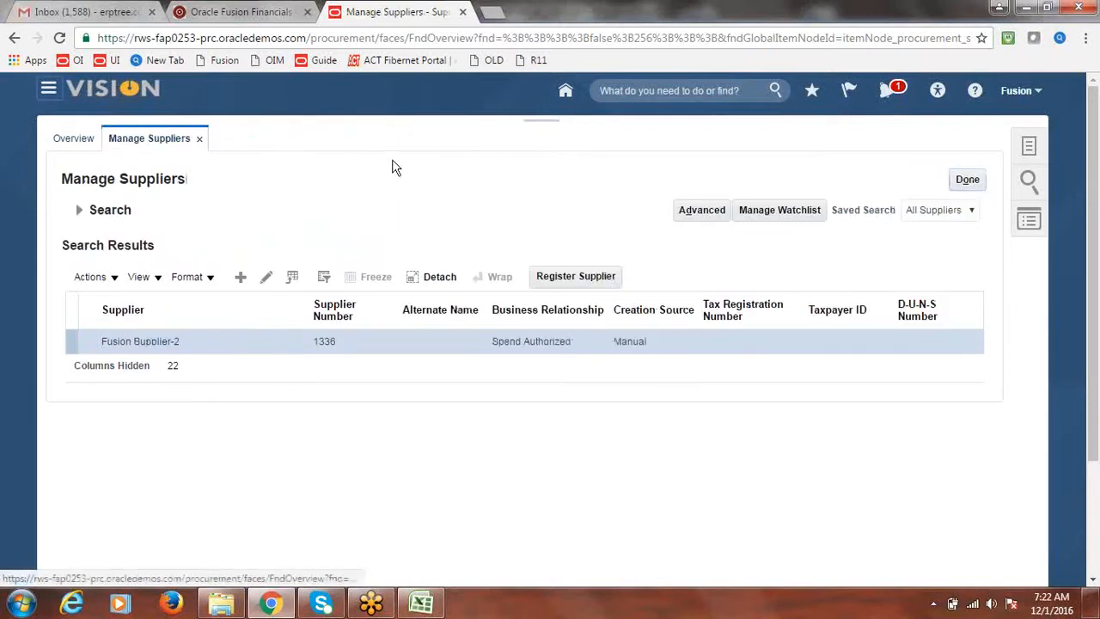
pyautogui.click(48, 89)
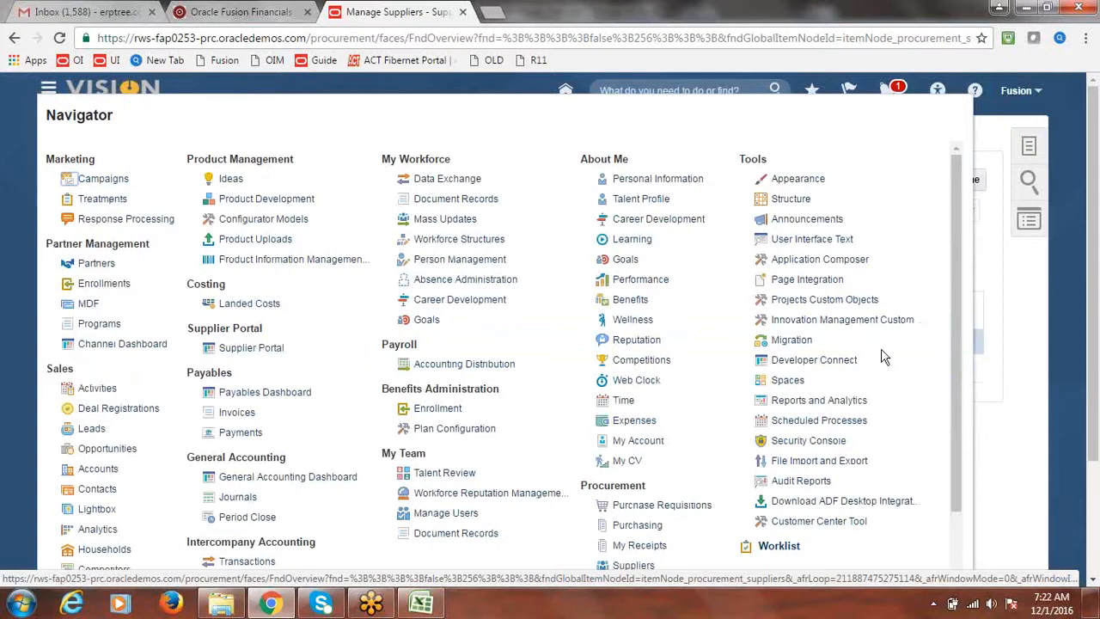
pyautogui.click(234, 415)
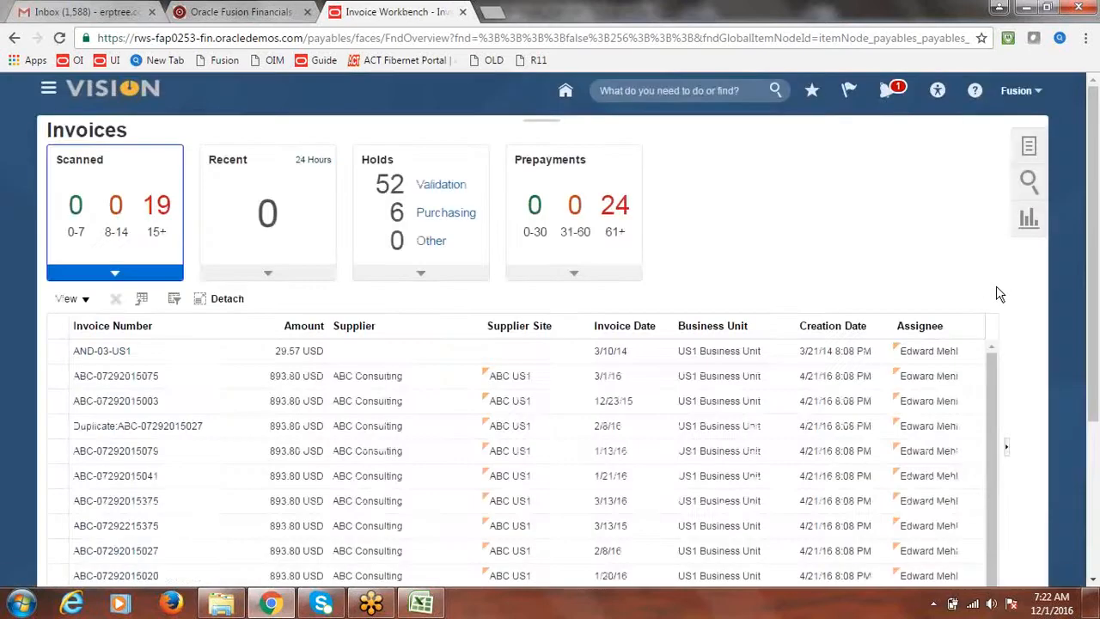
# Step: Open Manage Accounting Periods under Payables Periods in the Invoices task list
pyautogui.click(1018, 142)
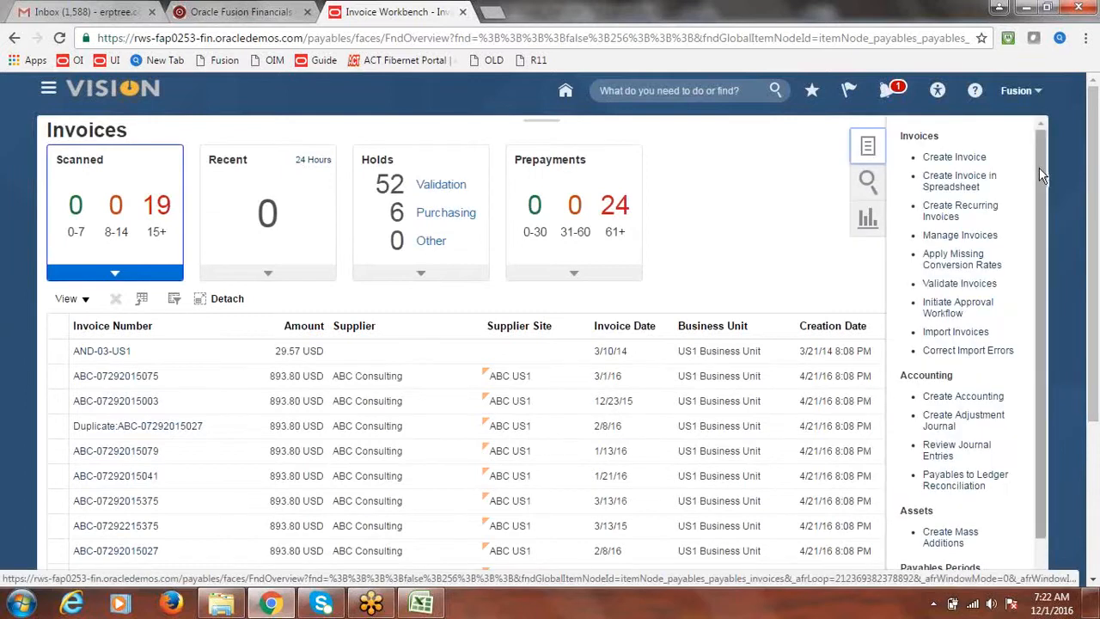
pyautogui.moveTo(1040, 168); pyautogui.dragTo(1043, 266)
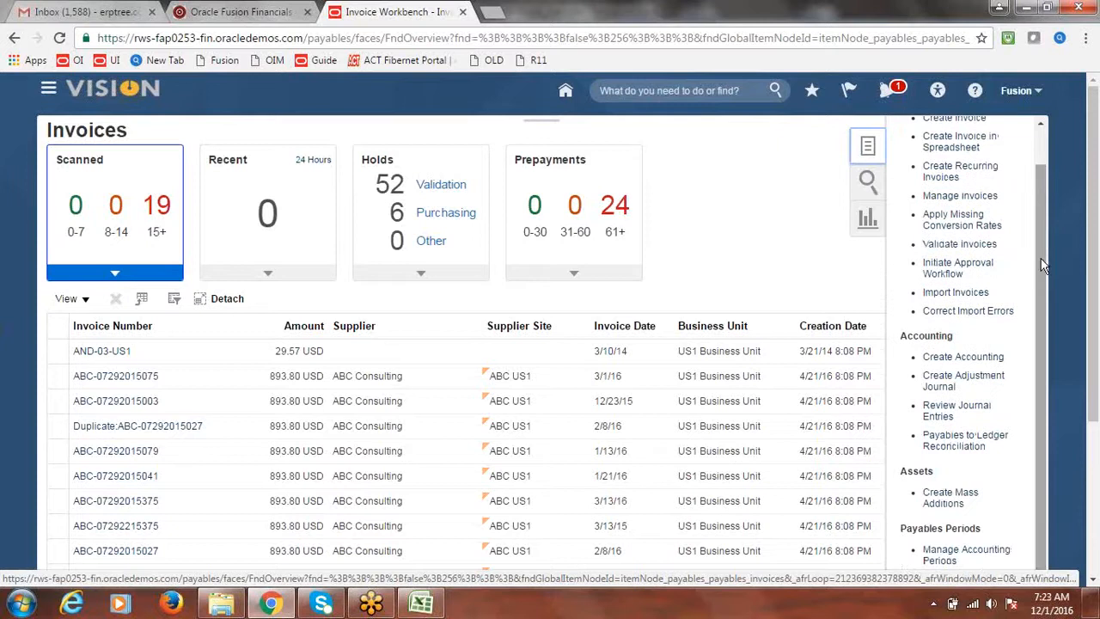
pyautogui.click(967, 555)
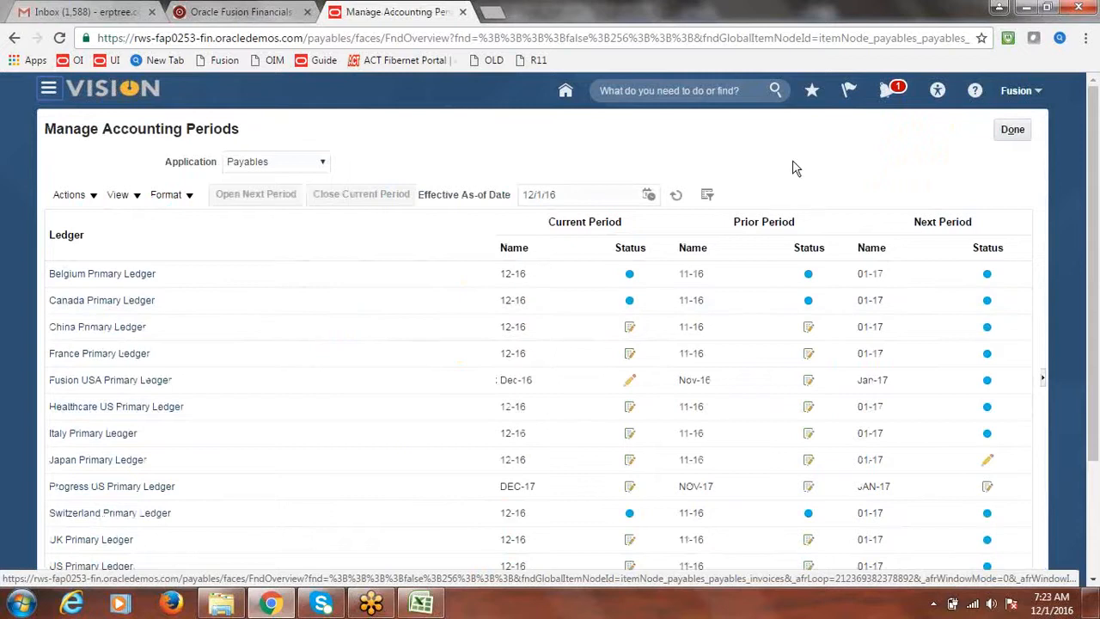
# Step: Open Dec-16 for Fusion USA Primary Ledger, refresh statuses, and return to the Excel notes
pyautogui.moveTo(1095, 233); pyautogui.dragTo(1097, 237)
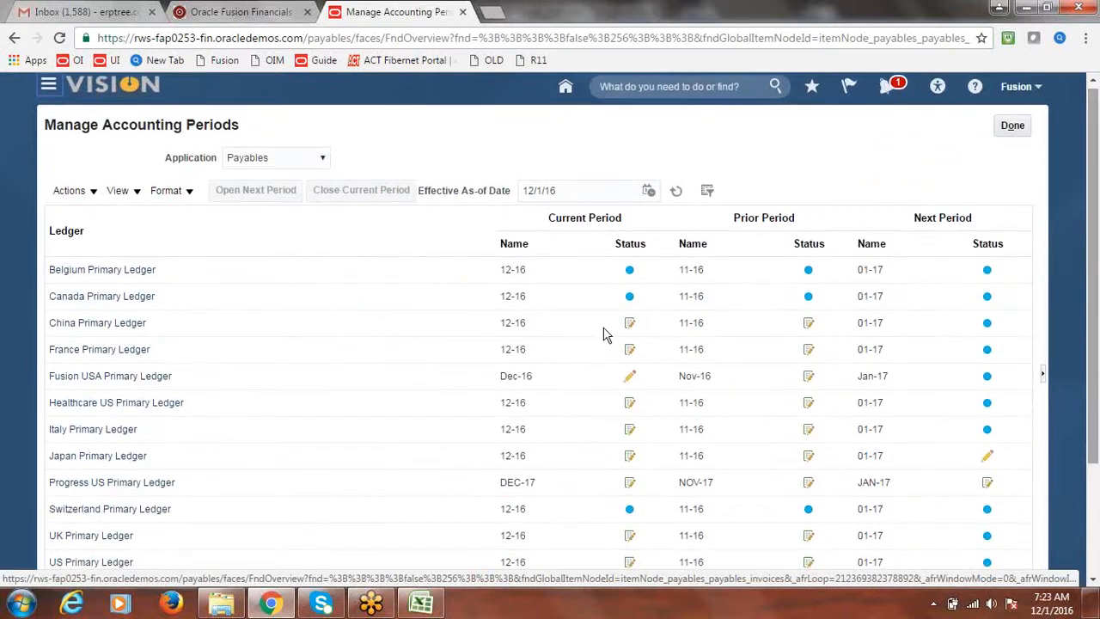
pyautogui.click(86, 383)
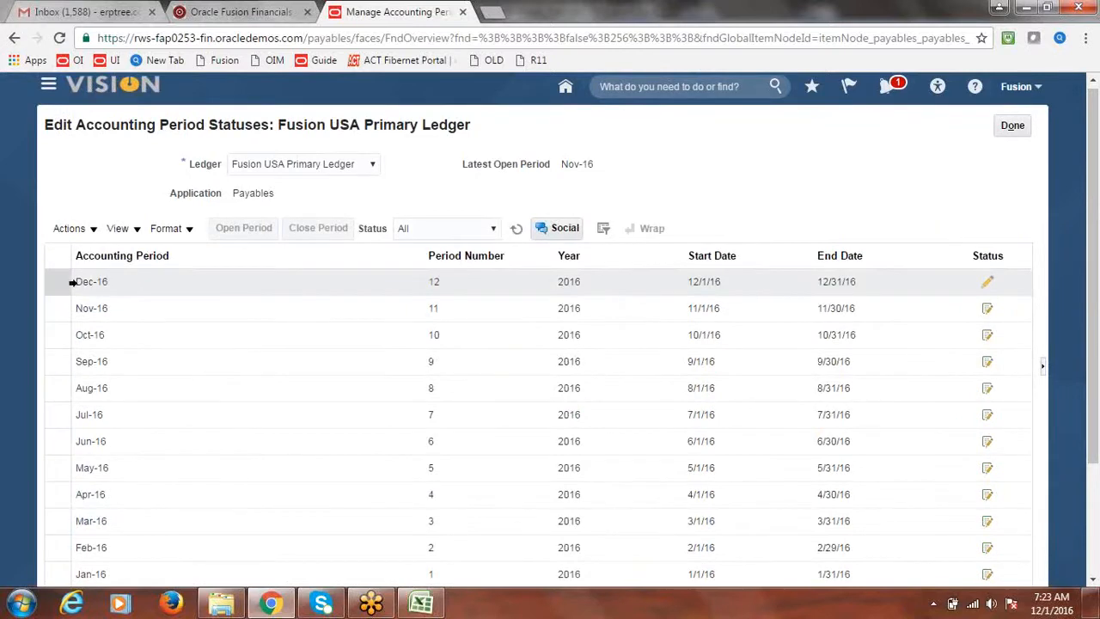
pyautogui.click(56, 282)
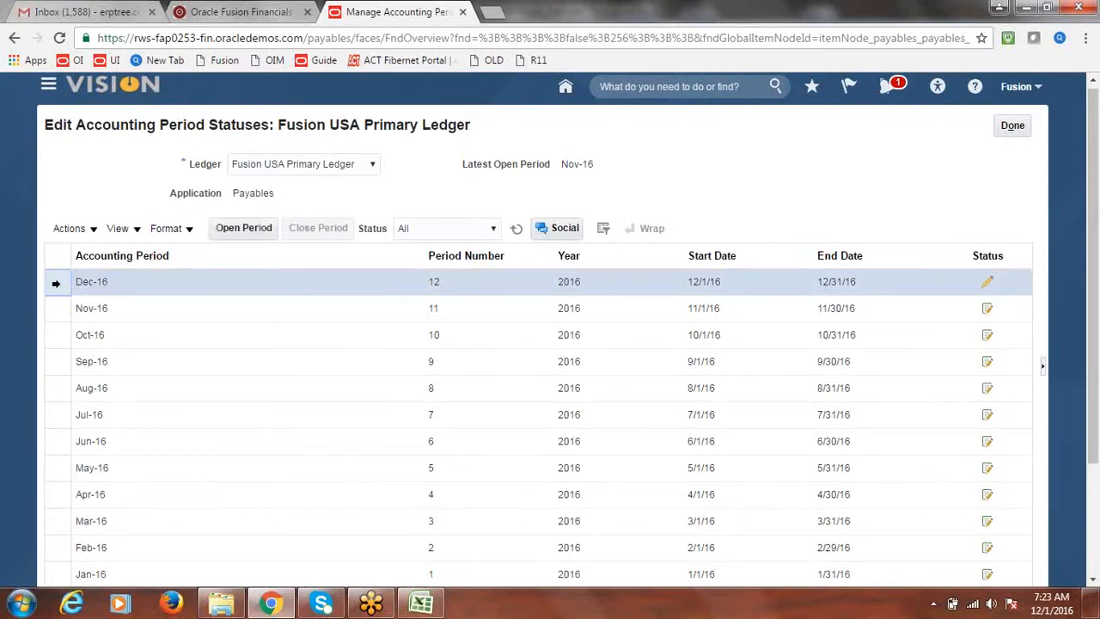
pyautogui.click(242, 230)
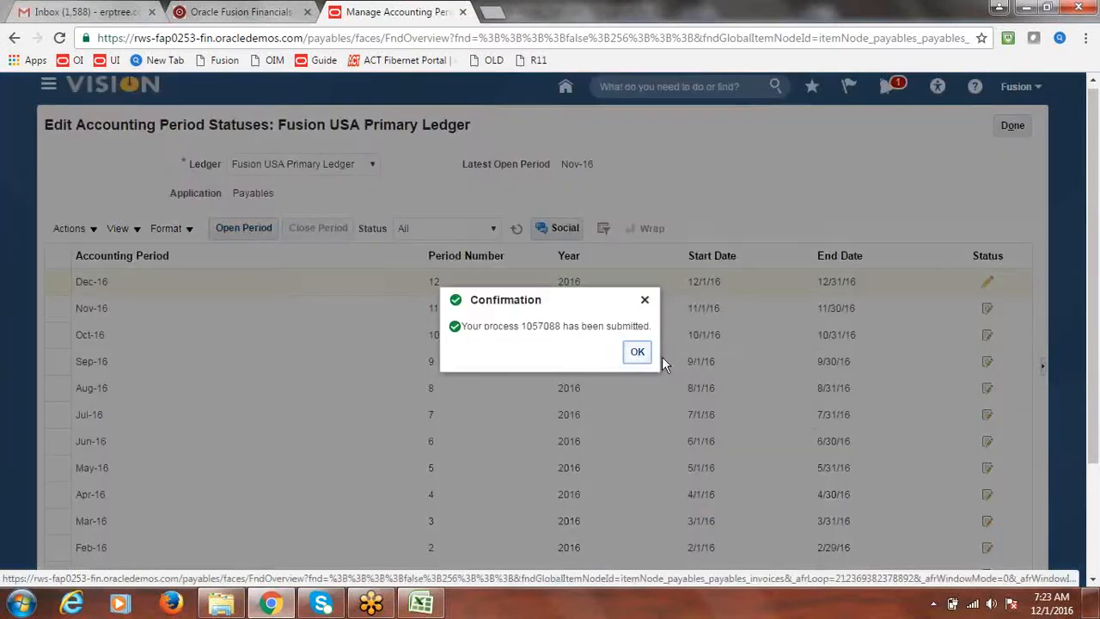
pyautogui.click(637, 352)
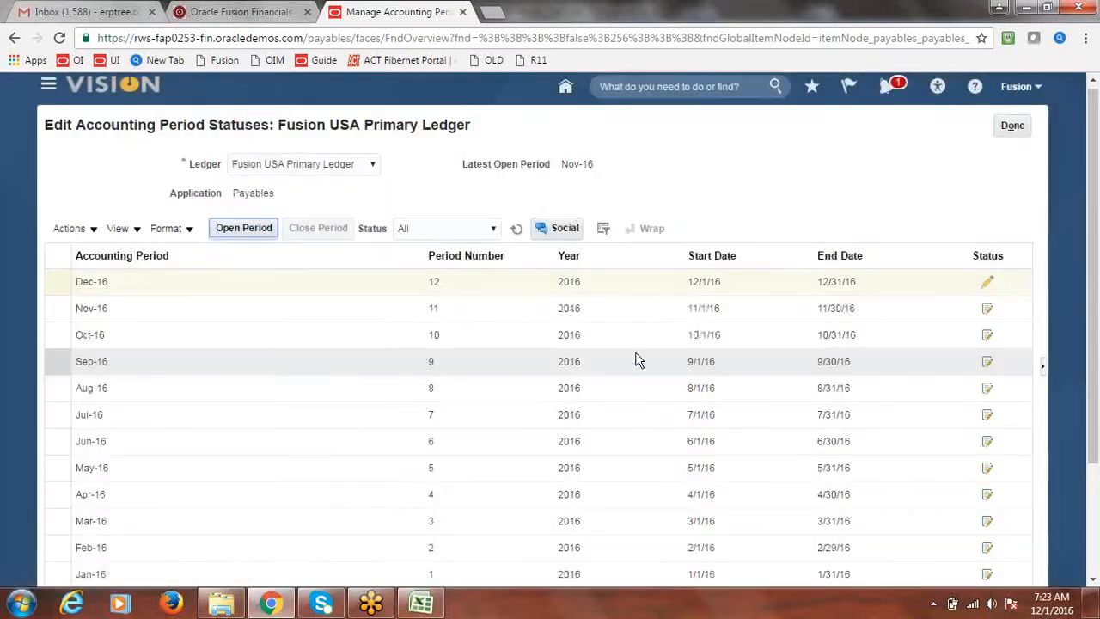
pyautogui.click(514, 229)
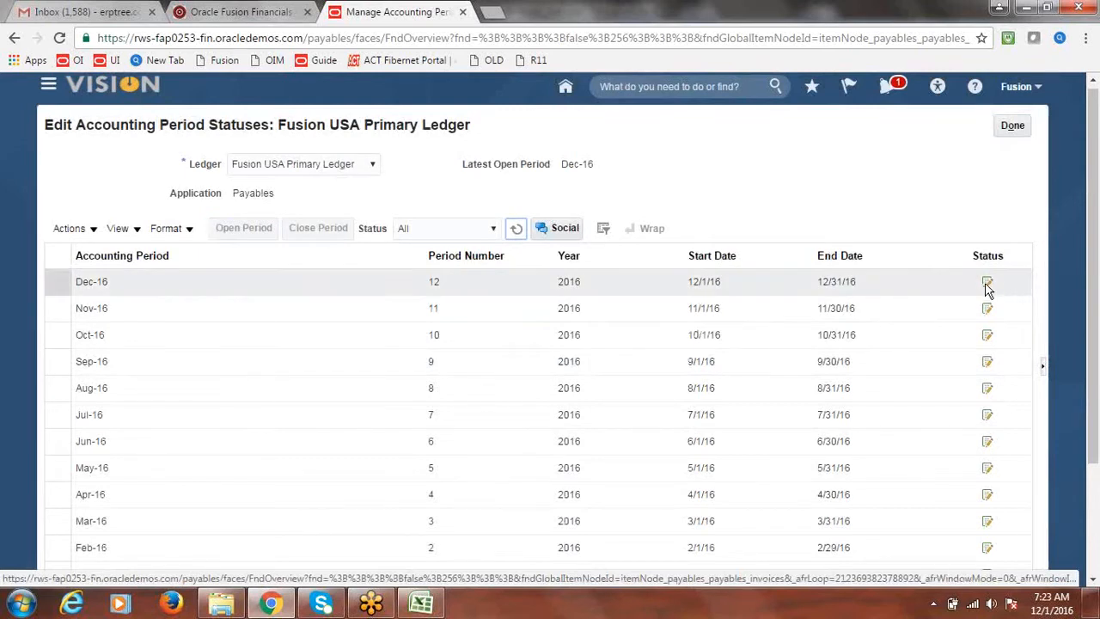
pyautogui.click(1016, 127)
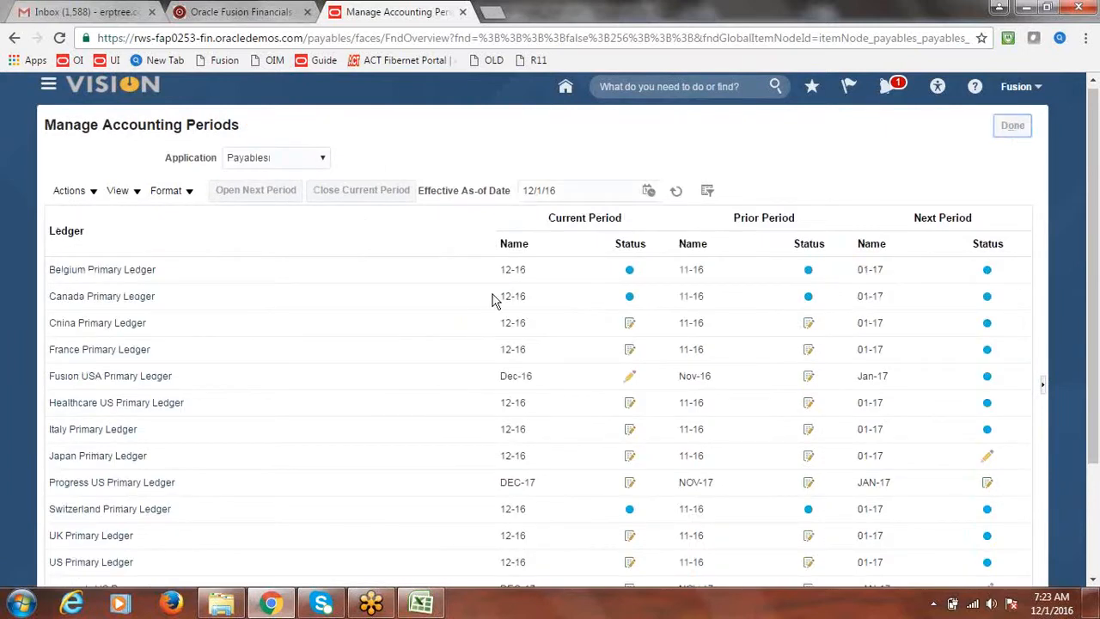
pyautogui.click(443, 609)
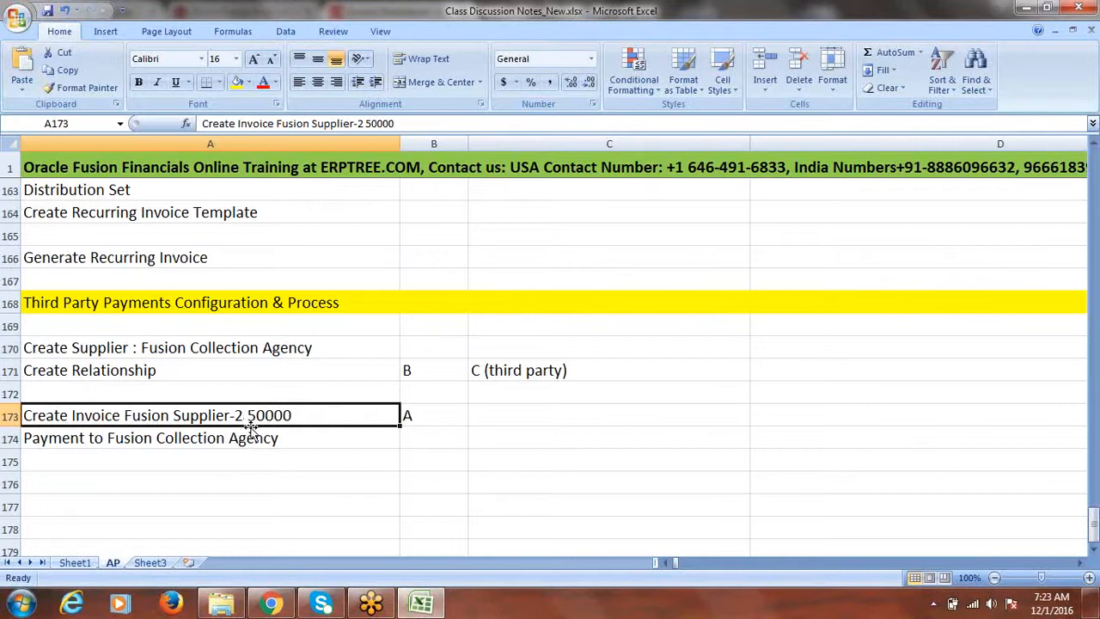
# Step: Select cells A174 and B174 at the Fusion Collection Agency payment note, then return to Invoices
pyautogui.click(249, 436)
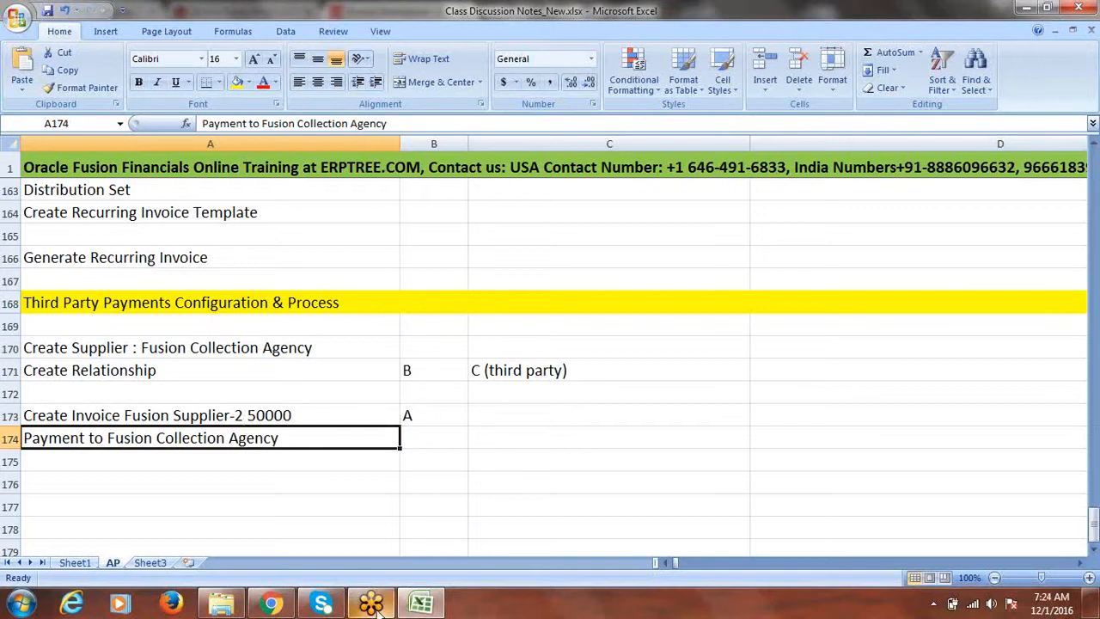
pyautogui.moveTo(372, 602)
pyautogui.moveTo(411, 559)
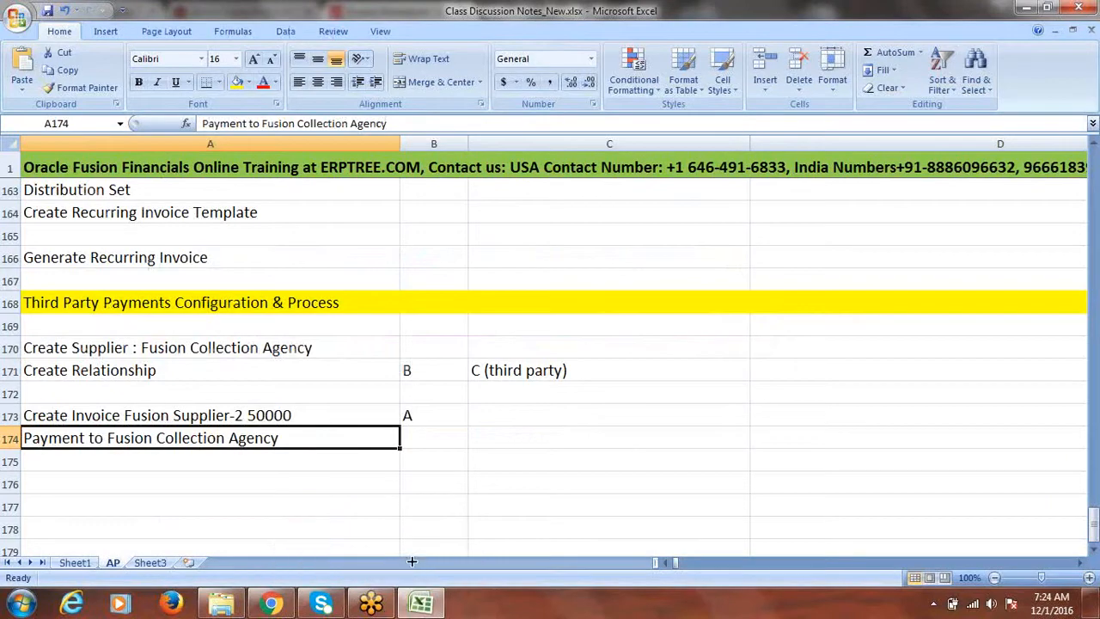
pyautogui.click(435, 436)
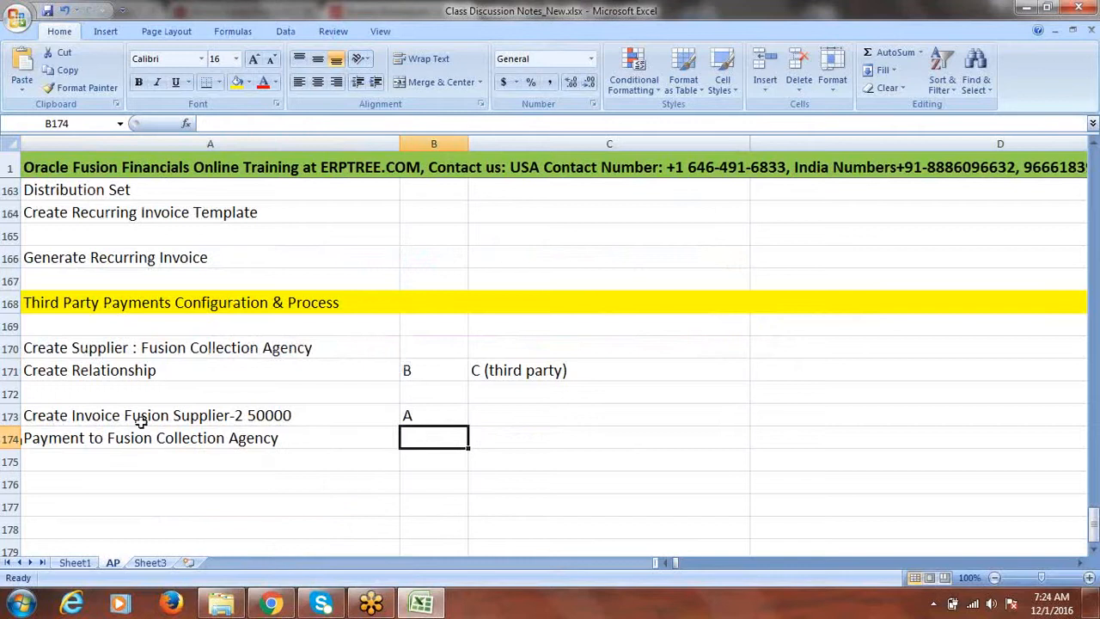
pyautogui.click(271, 603)
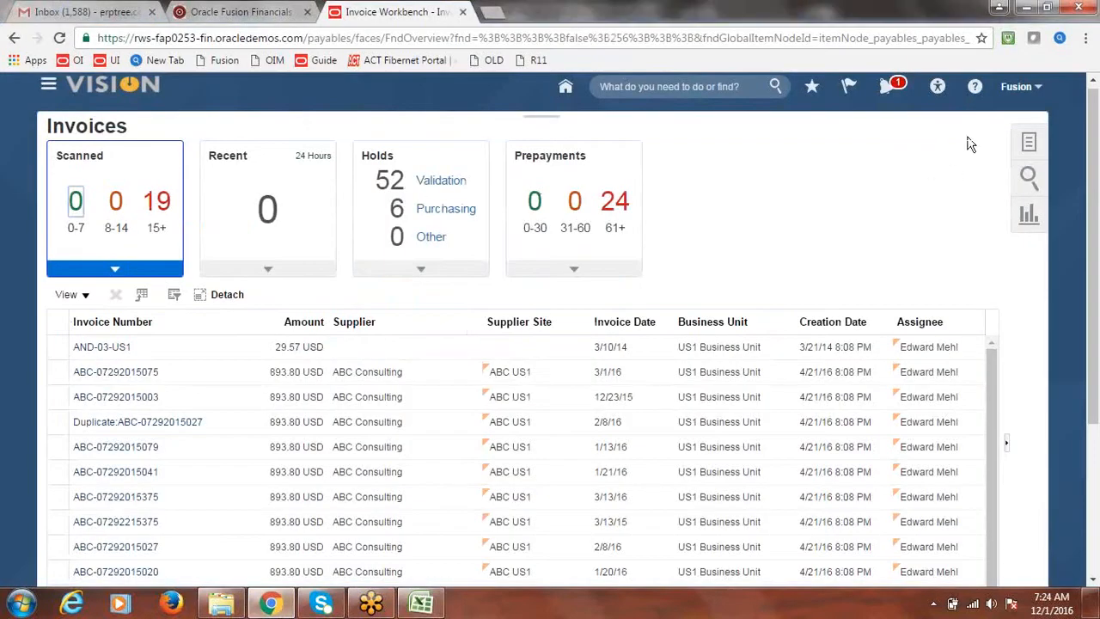
# Step: Choose Create Invoice from the Invoices Tasks panel to get a blank Standard invoice form
pyautogui.click(1024, 141)
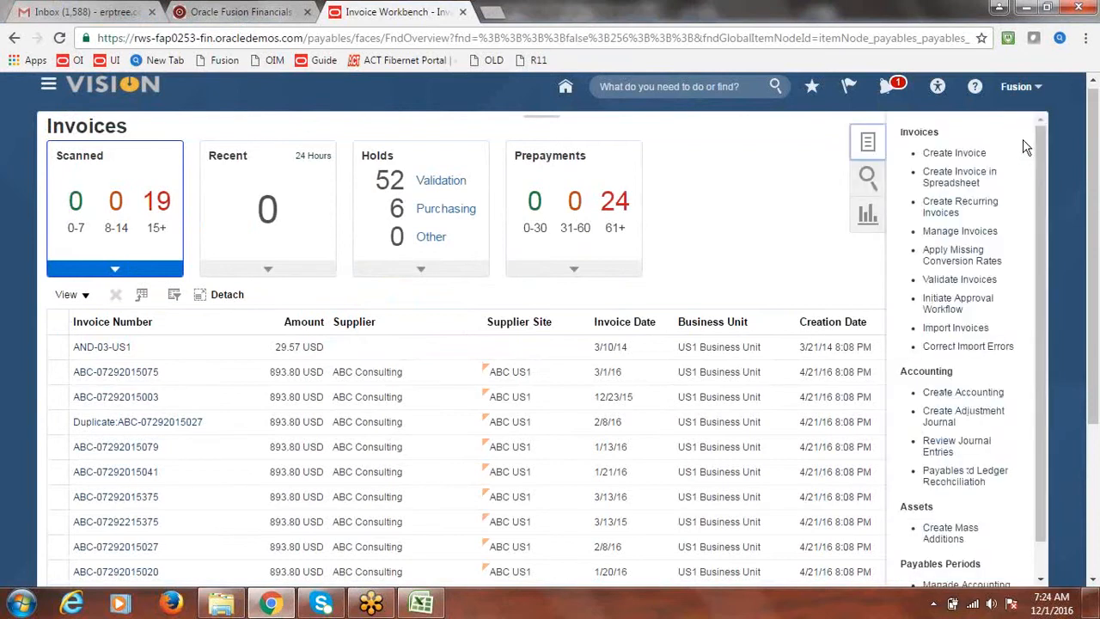
pyautogui.click(972, 157)
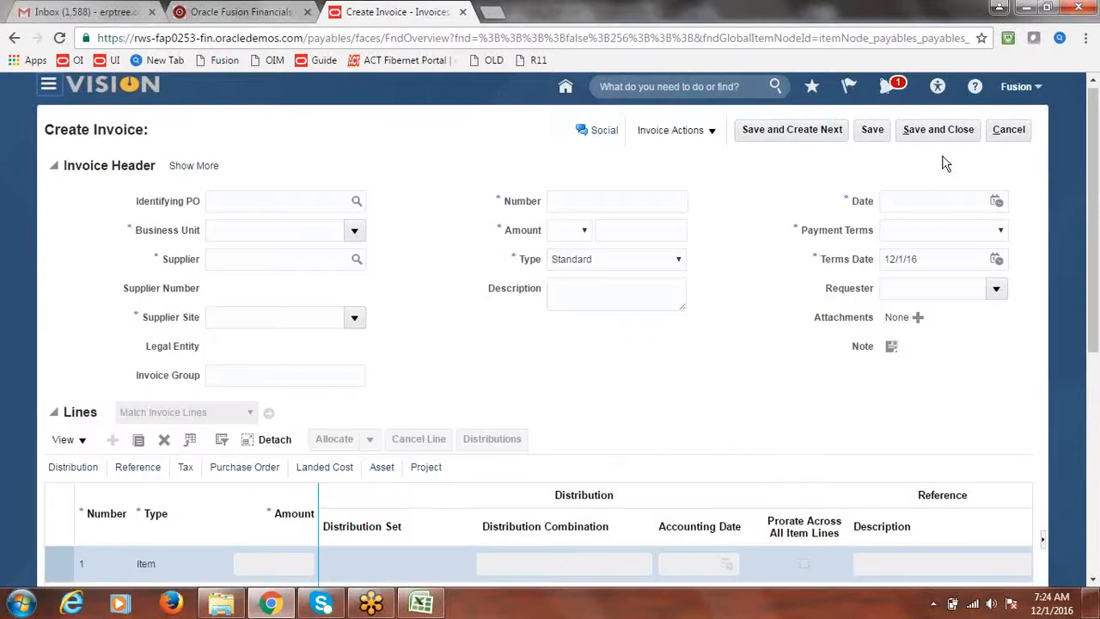
# Step: Set business unit to Fusion US Business Unit and supplier to Fusion Supplier-2
pyautogui.click(355, 229)
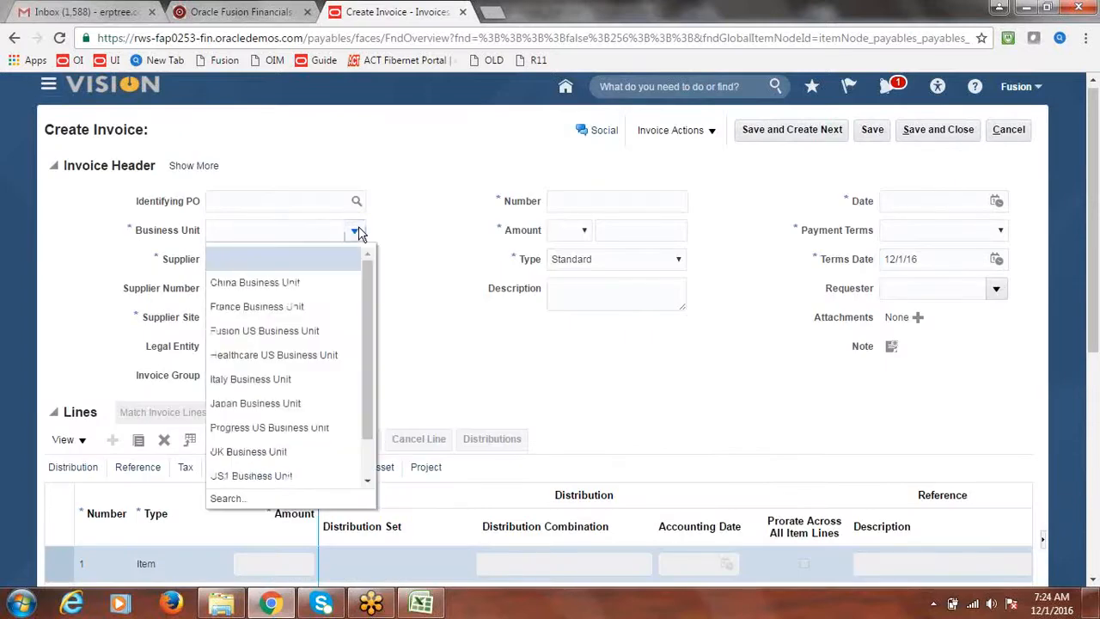
pyautogui.click(302, 330)
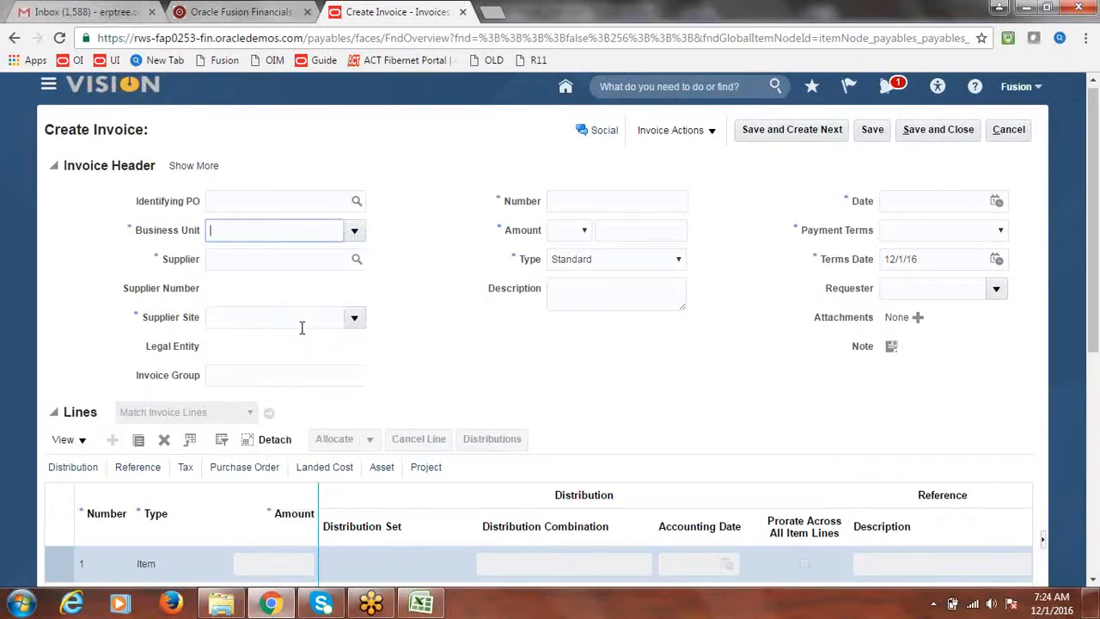
pyautogui.click(266, 261)
pyautogui.write('F')
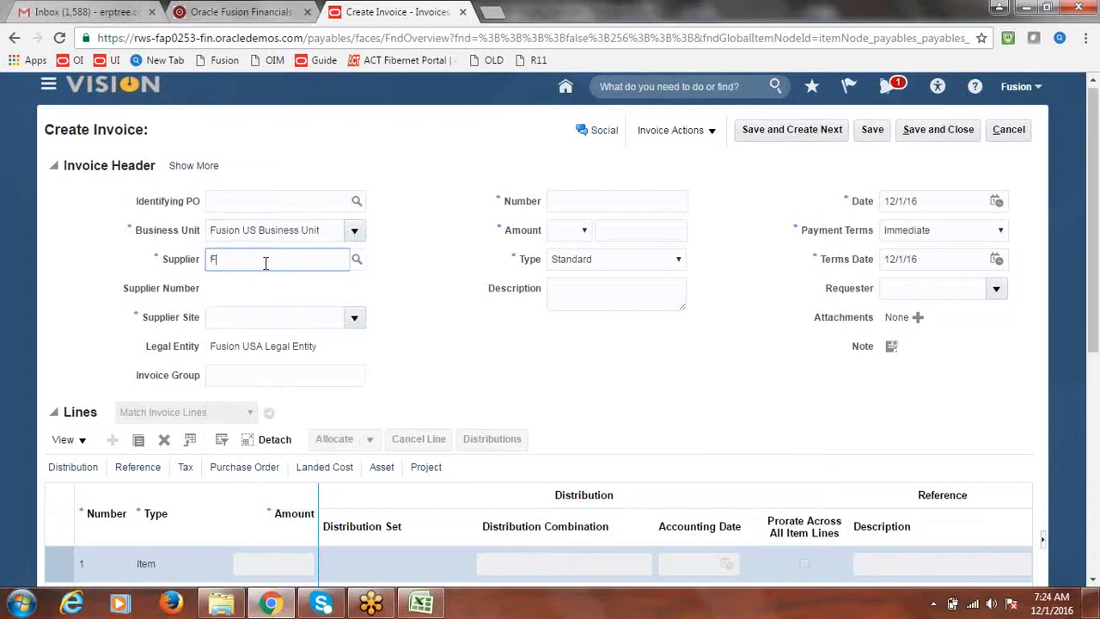
pyautogui.write('usion')
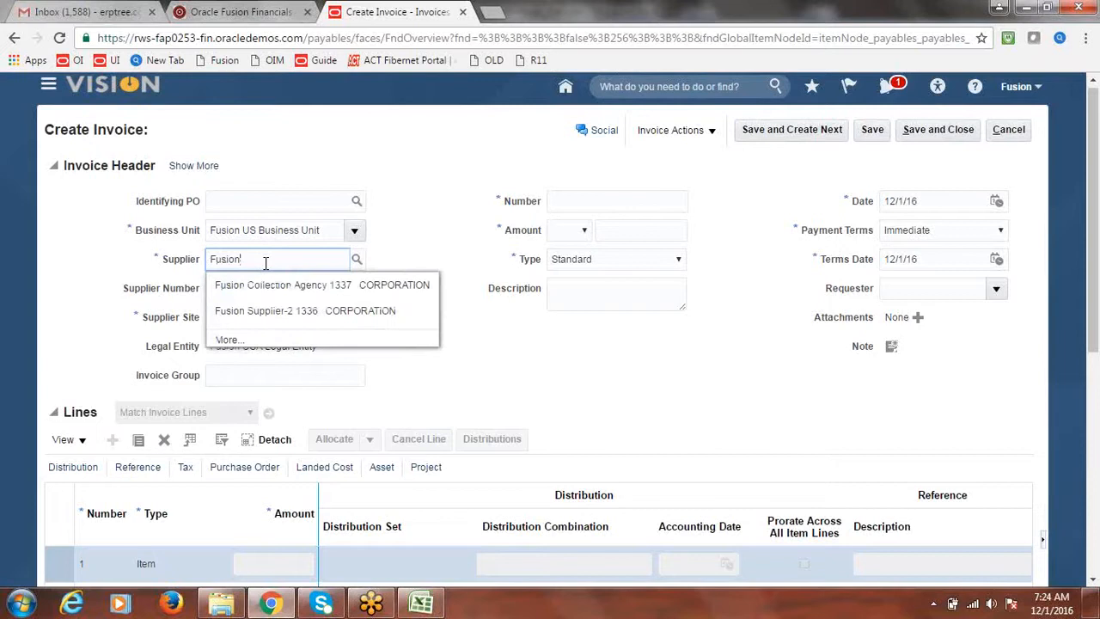
pyautogui.click(237, 315)
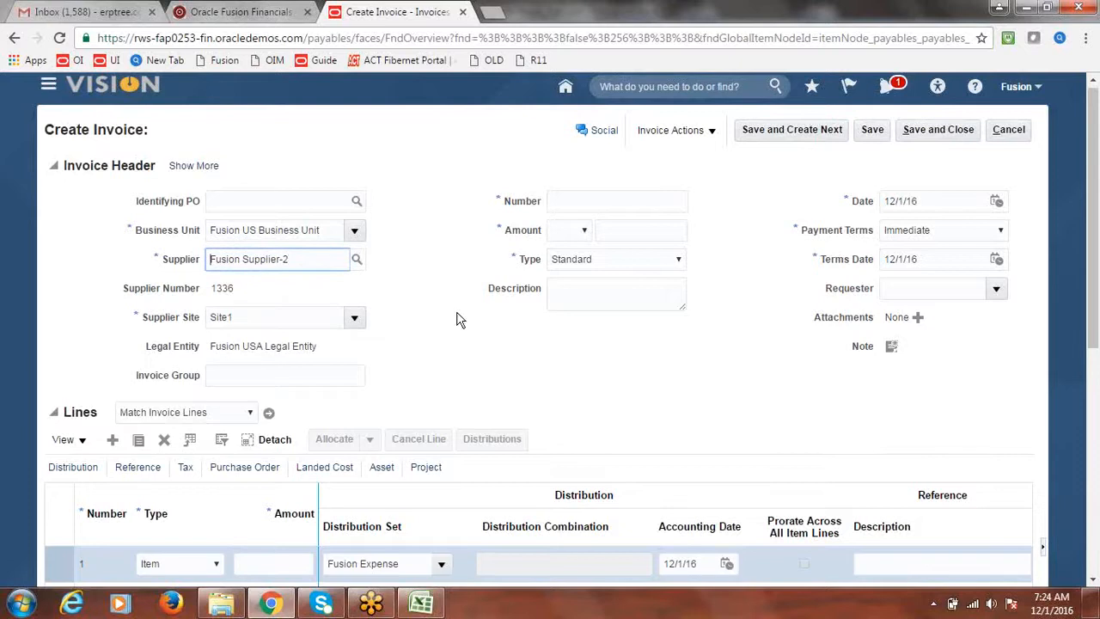
# Step: Enter invoice number INV5, choose USD currency, and check the Excel notes for the amount
pyautogui.click(608, 202)
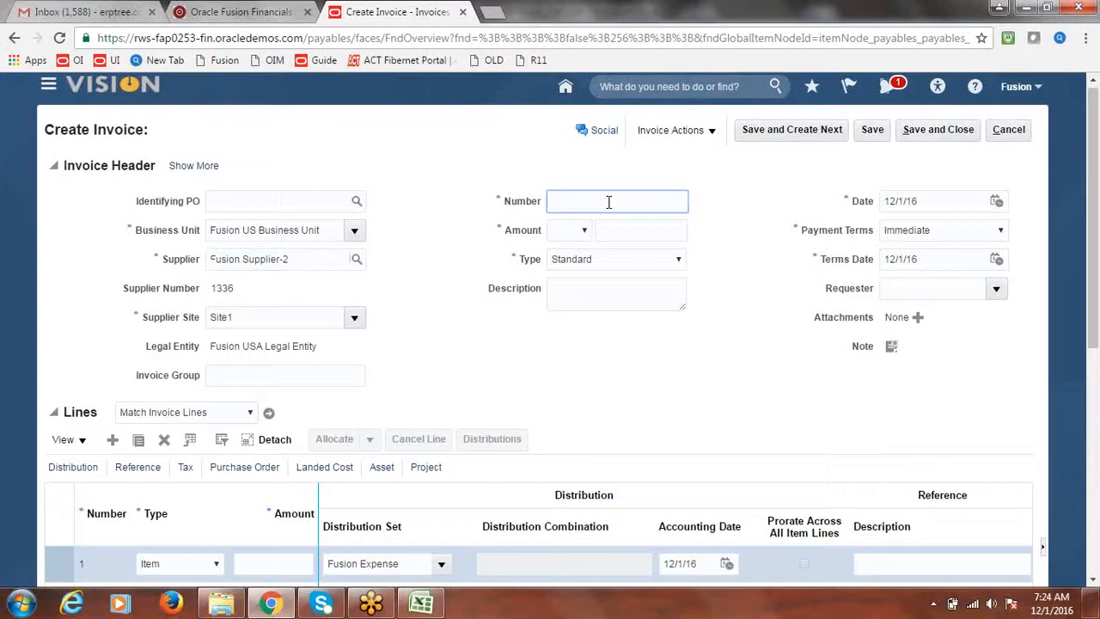
pyautogui.write('INV5')
pyautogui.press('Tab')
pyautogui.click(584, 231)
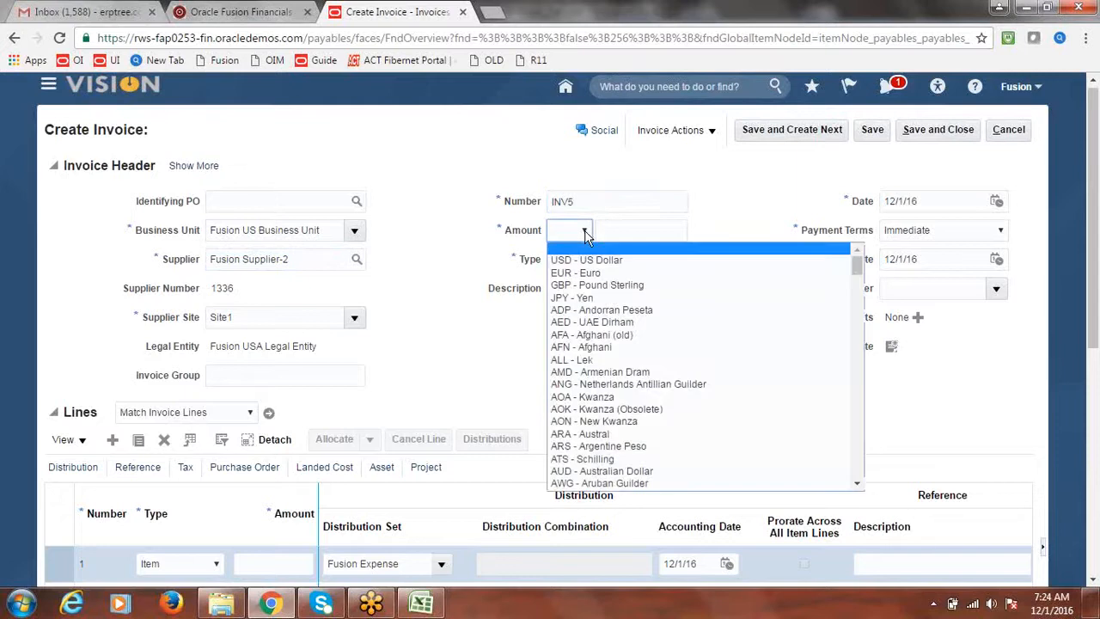
pyautogui.click(589, 260)
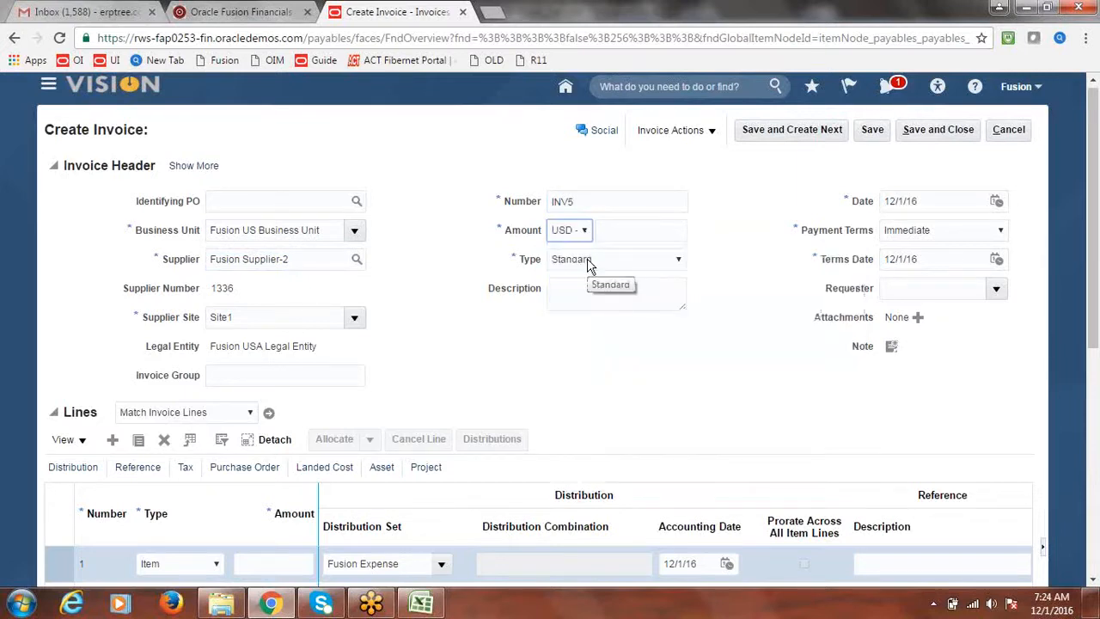
pyautogui.click(640, 231)
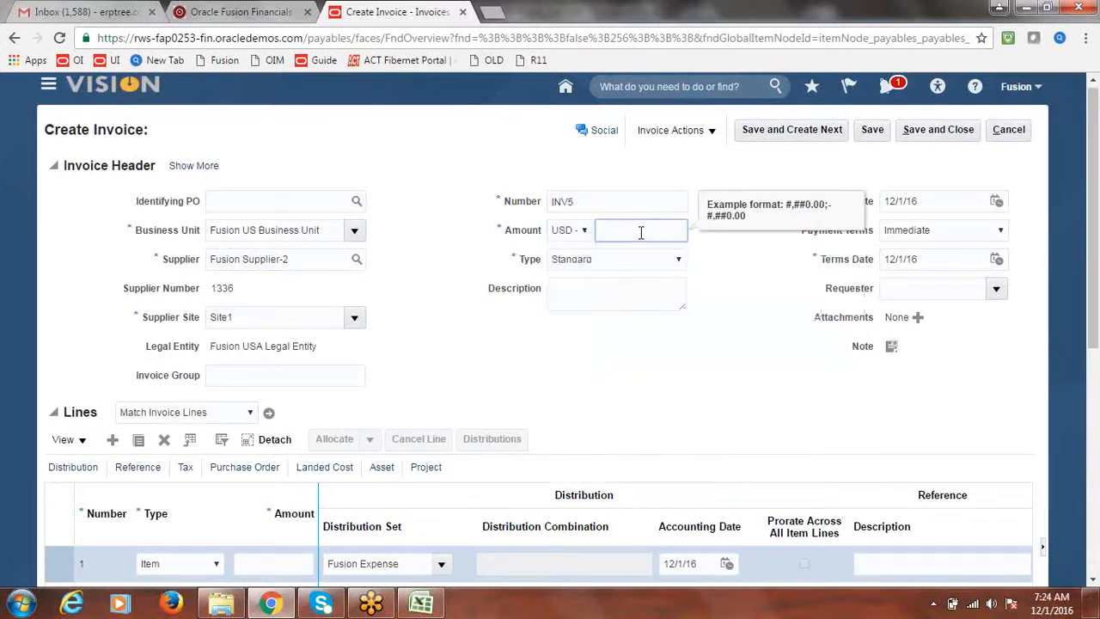
pyautogui.click(421, 604)
pyautogui.click(421, 605)
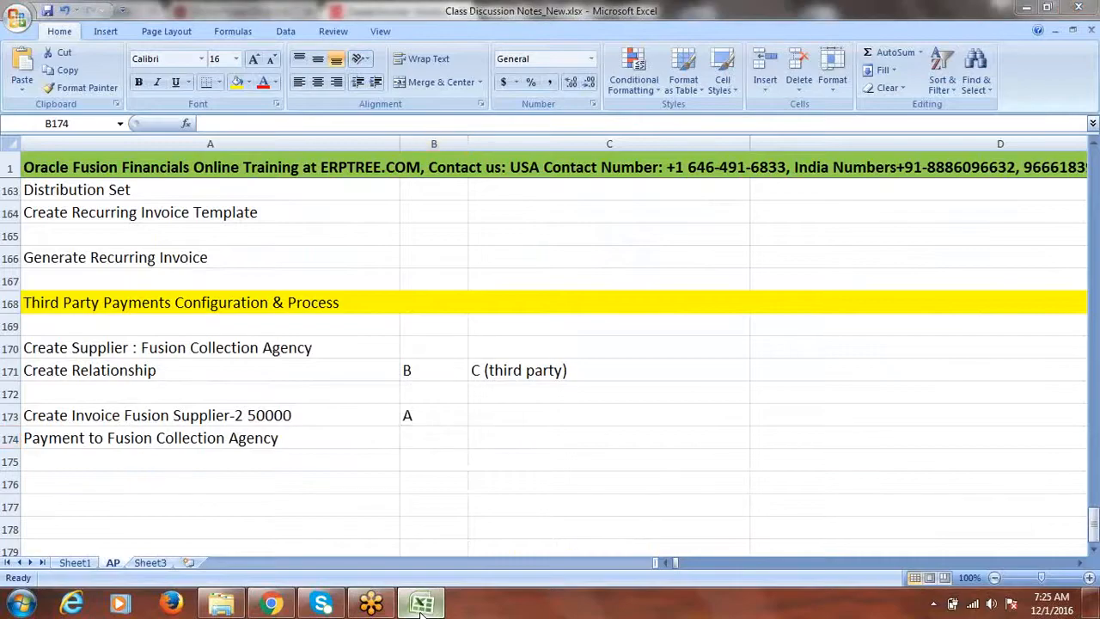
# Step: Enter 50000 as the invoice header amount
pyautogui.write('50000')
pyautogui.press('Tab')
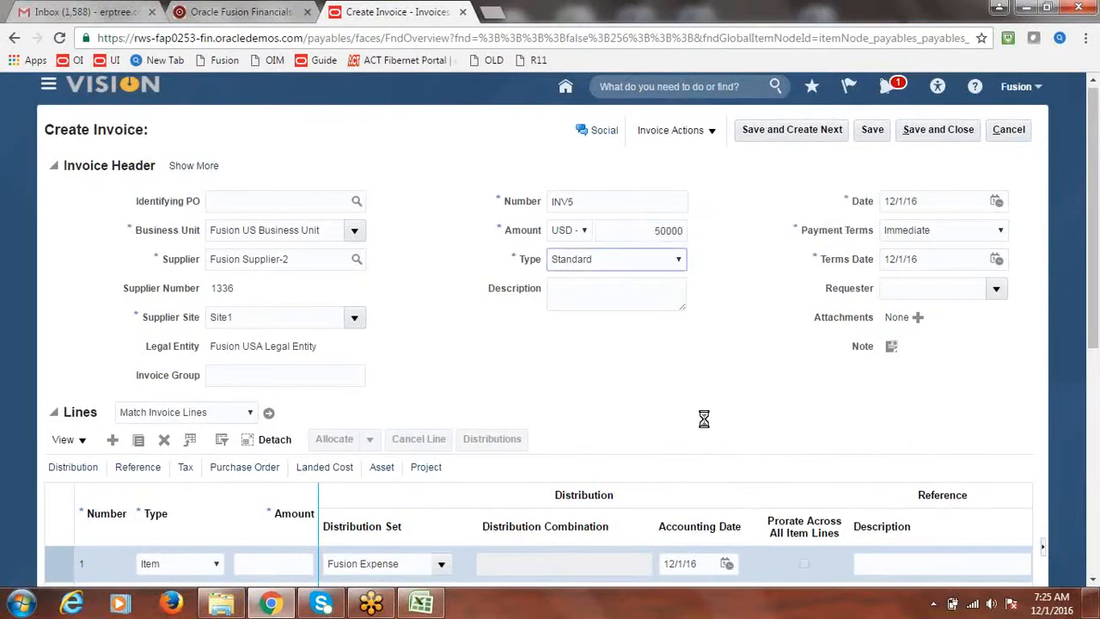
pyautogui.click(619, 371)
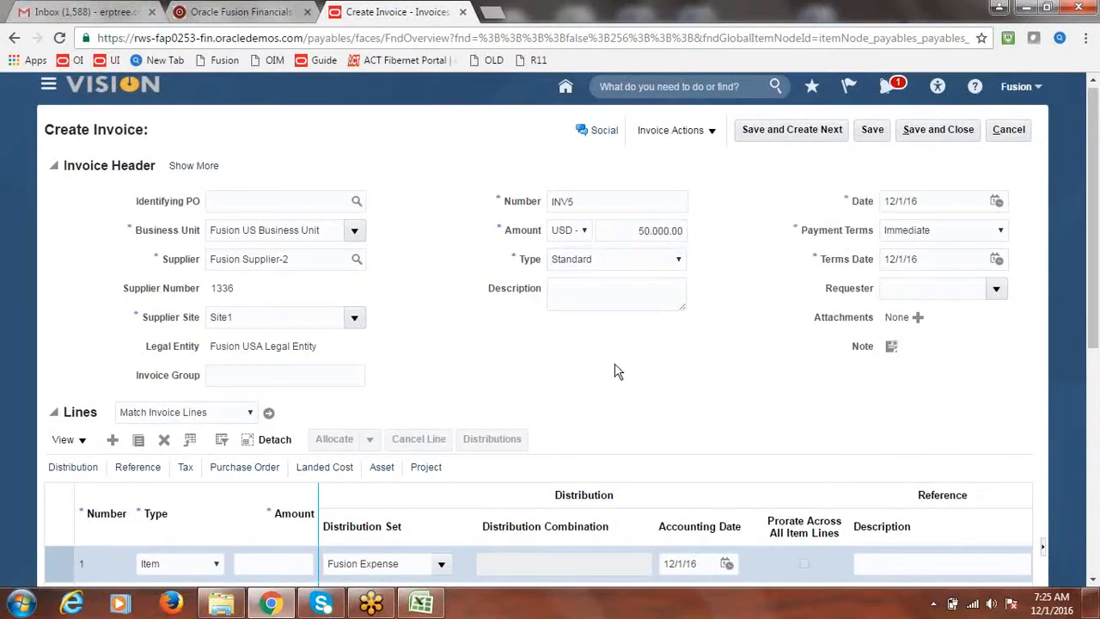
# Step: Give invoice line 1 an amount of 50000
pyautogui.moveTo(1096, 301); pyautogui.dragTo(1096, 342)
pyautogui.click(265, 496)
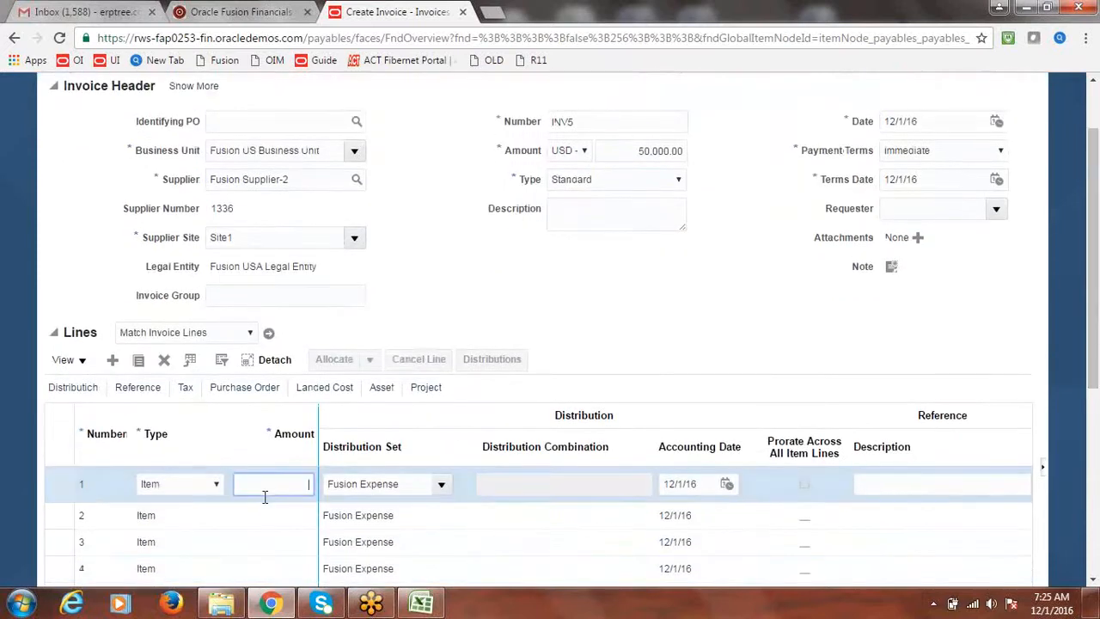
pyautogui.write('50000')
pyautogui.click(655, 303)
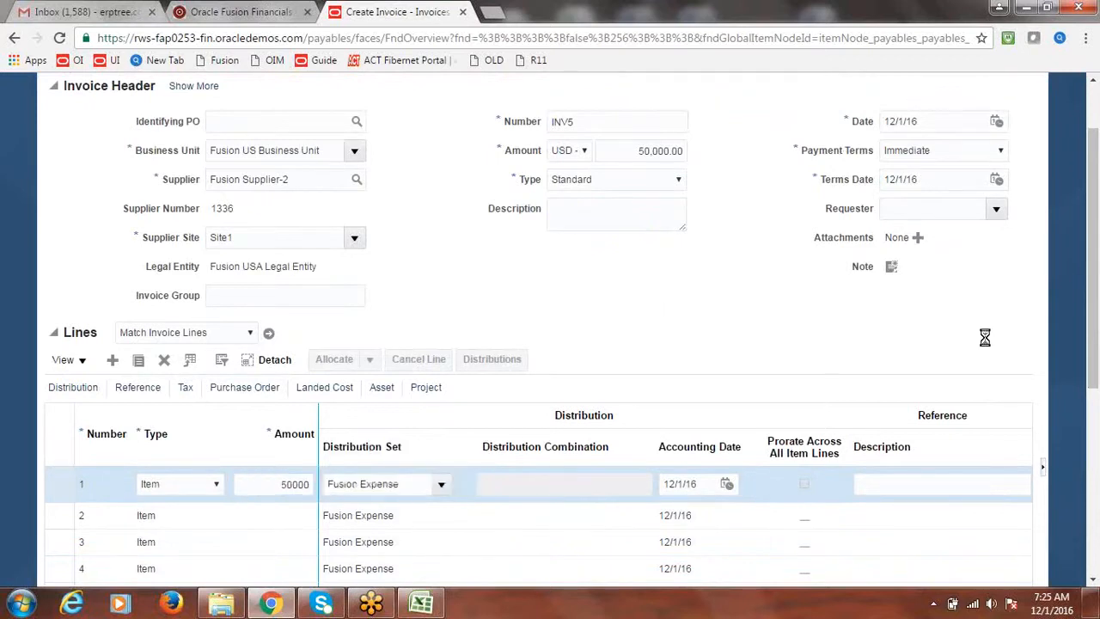
# Step: Validate invoice INV5 from the Invoice Actions menu
pyautogui.moveTo(1096, 365); pyautogui.dragTo(1093, 232)
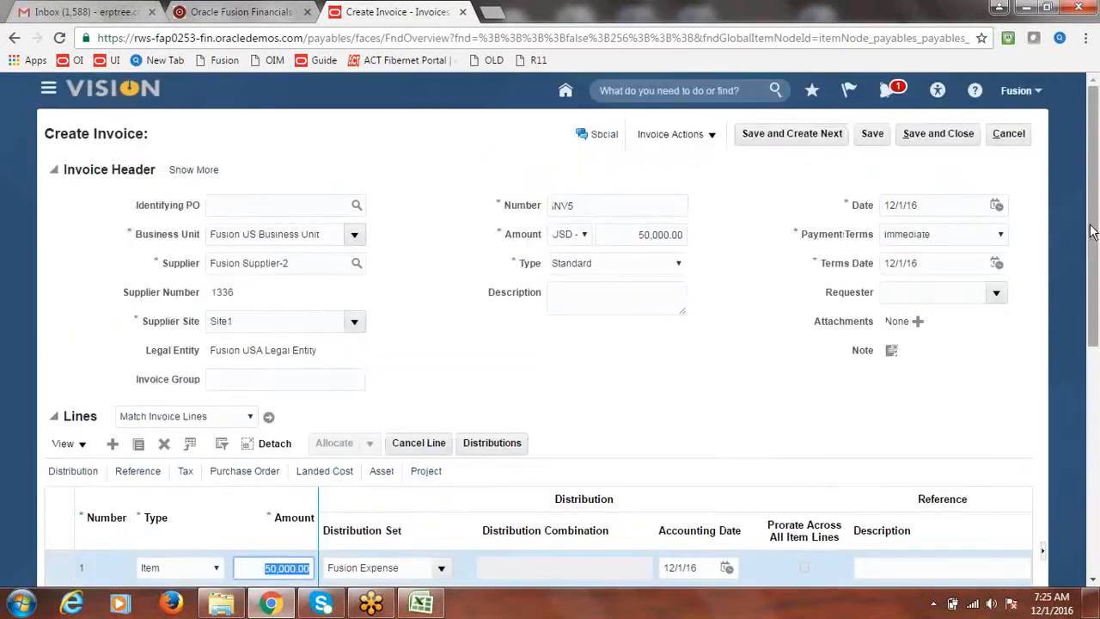
pyautogui.click(710, 135)
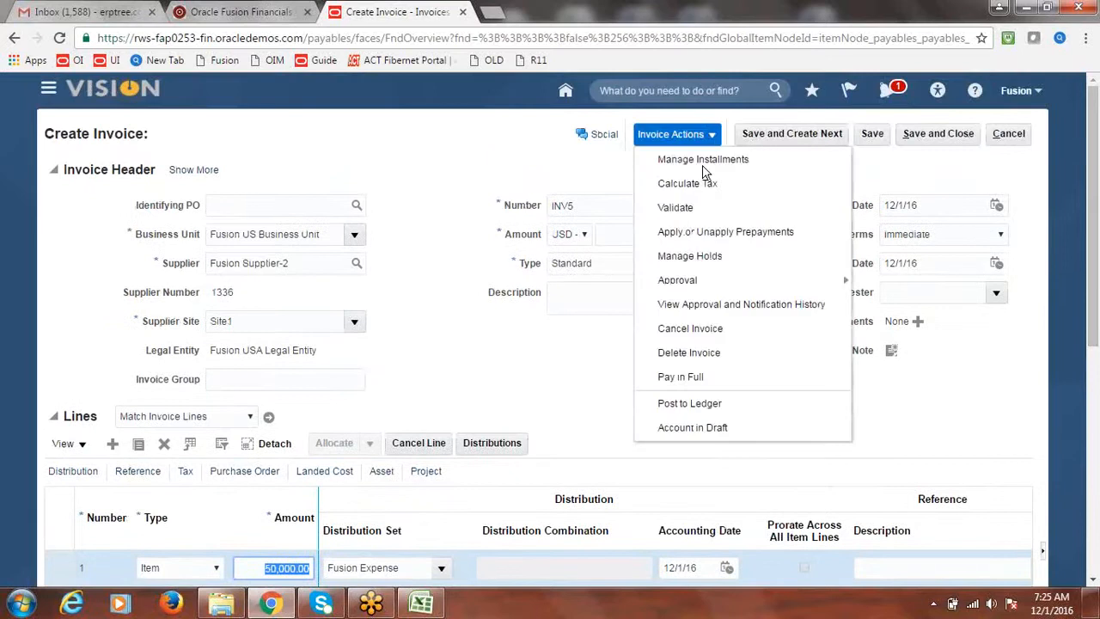
pyautogui.click(699, 210)
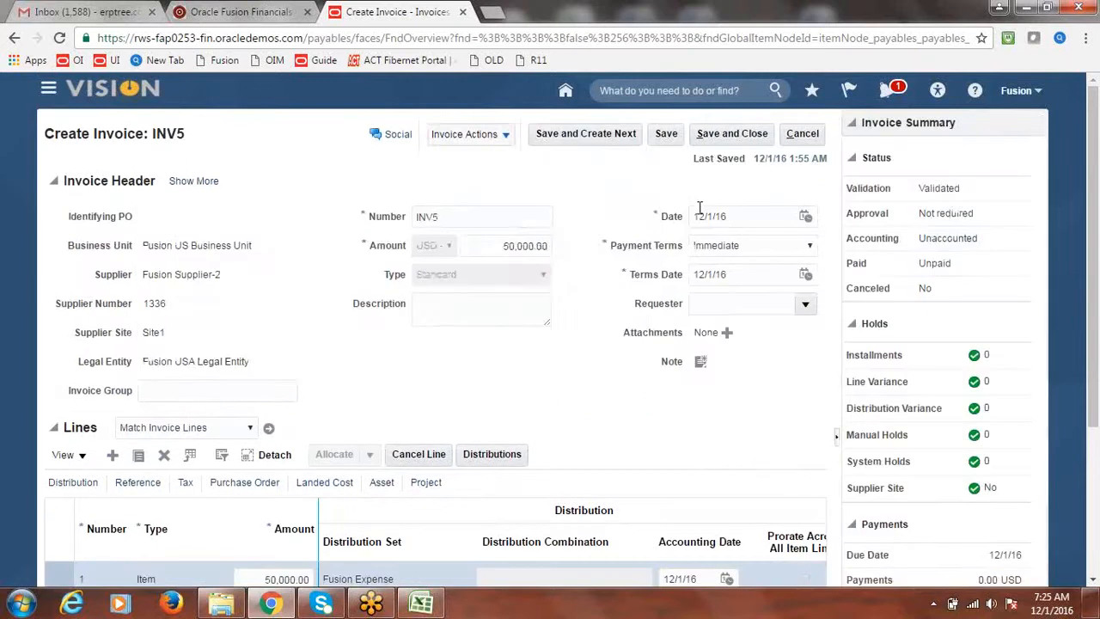
pyautogui.click(507, 135)
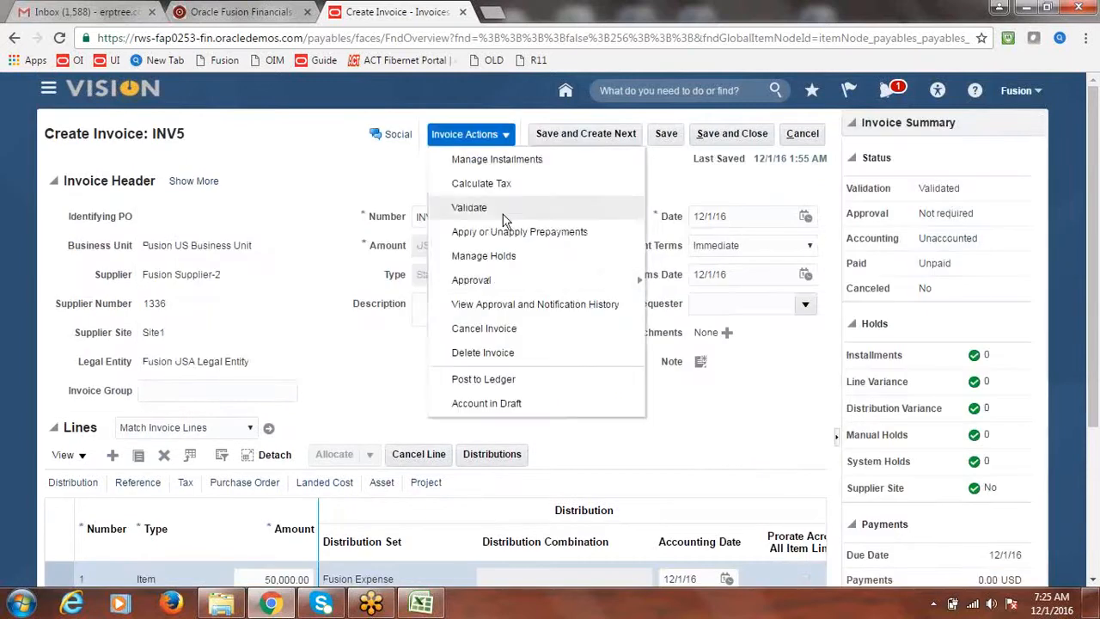
# Step: Post INV5 to the ledger, confirm the accounting message, then save and close the invoice
pyautogui.click(483, 379)
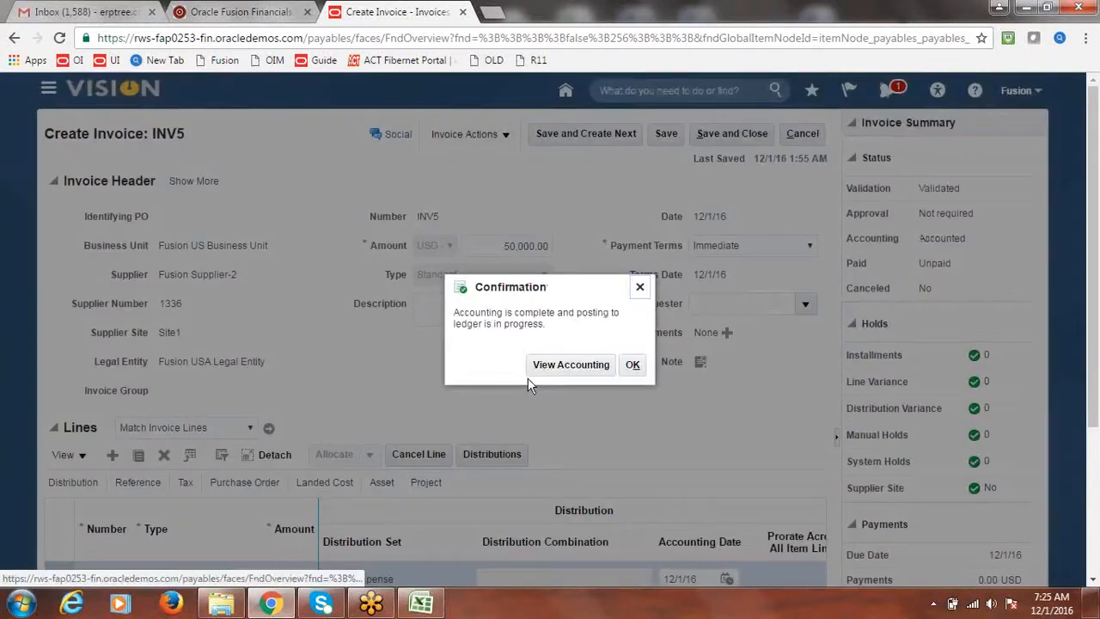
pyautogui.click(628, 370)
pyautogui.click(728, 137)
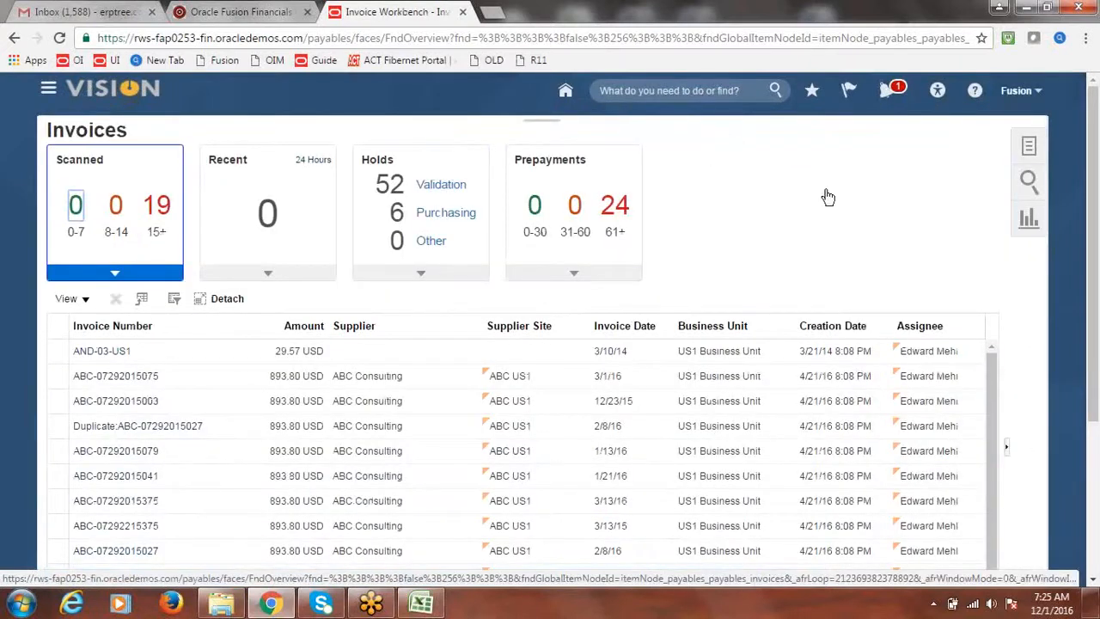
# Step: Go to Payables > Payments and start a new quick payment with Create Payment
pyautogui.click(49, 90)
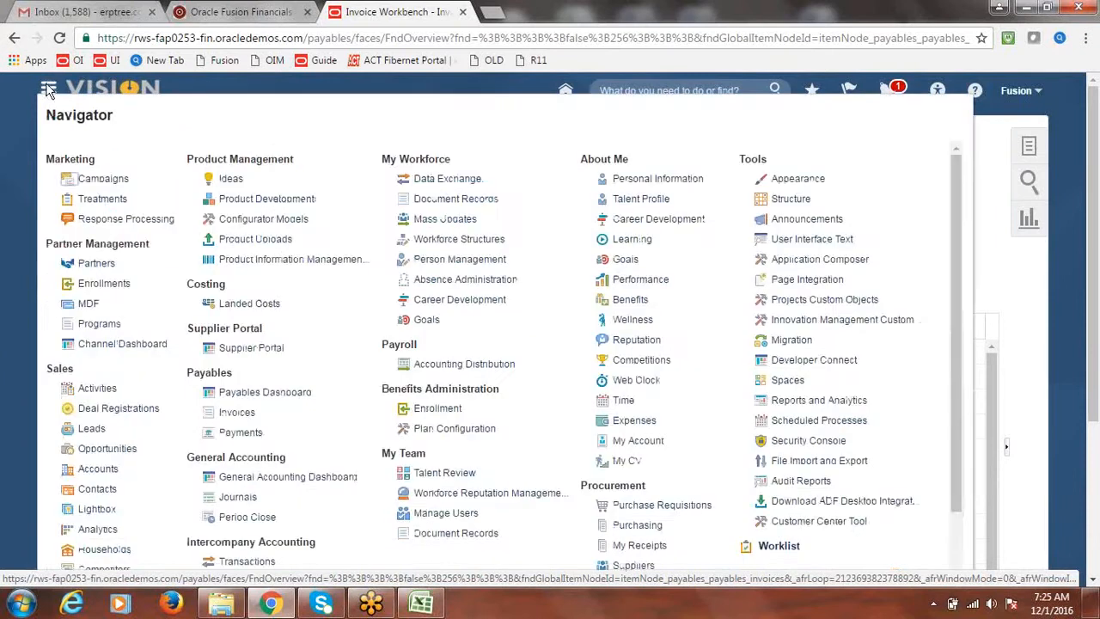
pyautogui.click(242, 432)
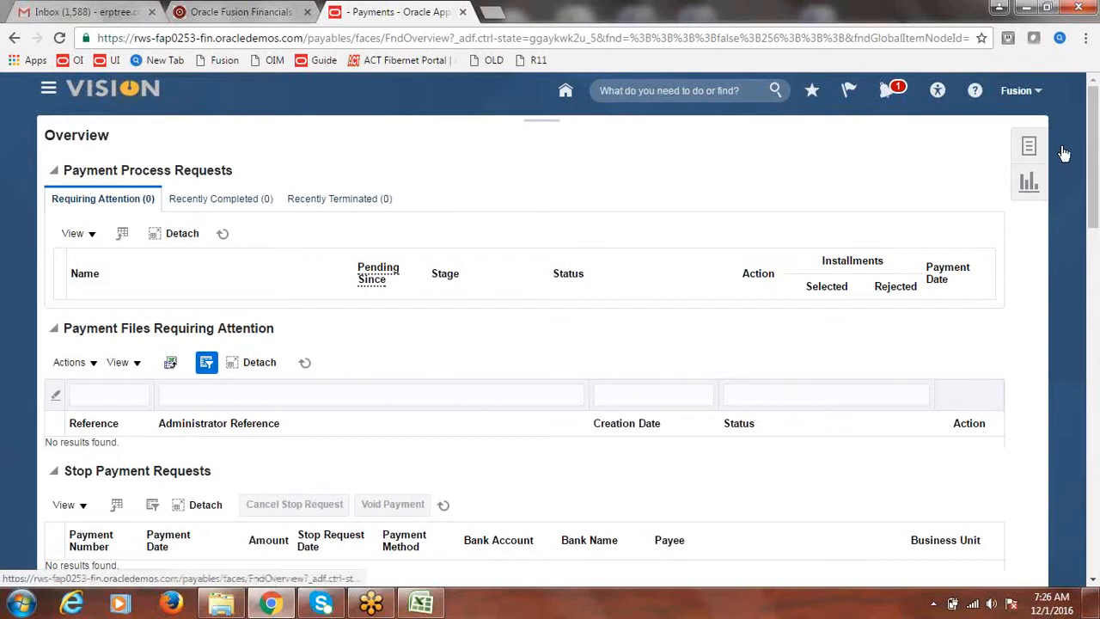
pyautogui.click(1029, 146)
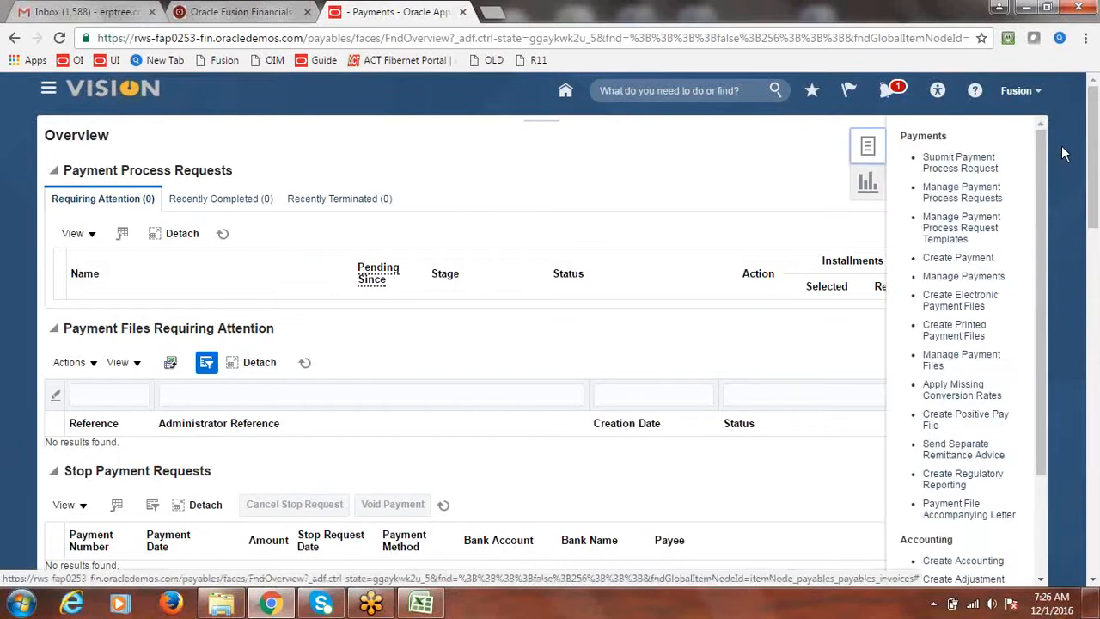
pyautogui.click(957, 259)
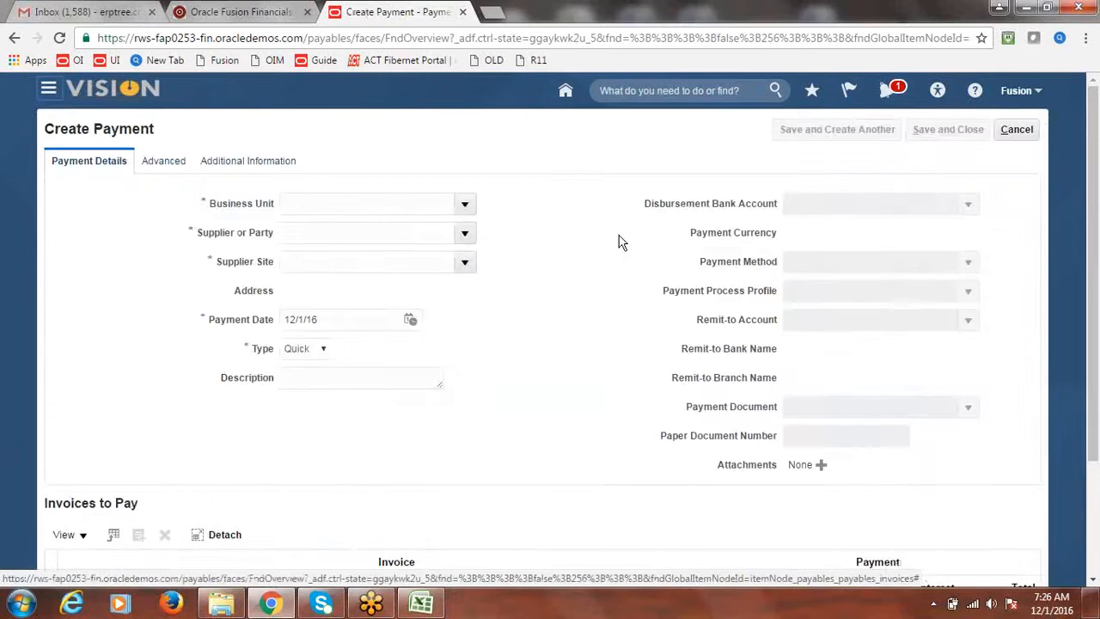
# Step: Set the payment's business unit to Fusion US Business Unit and supplier to Fusion Supplier-2
pyautogui.click(465, 205)
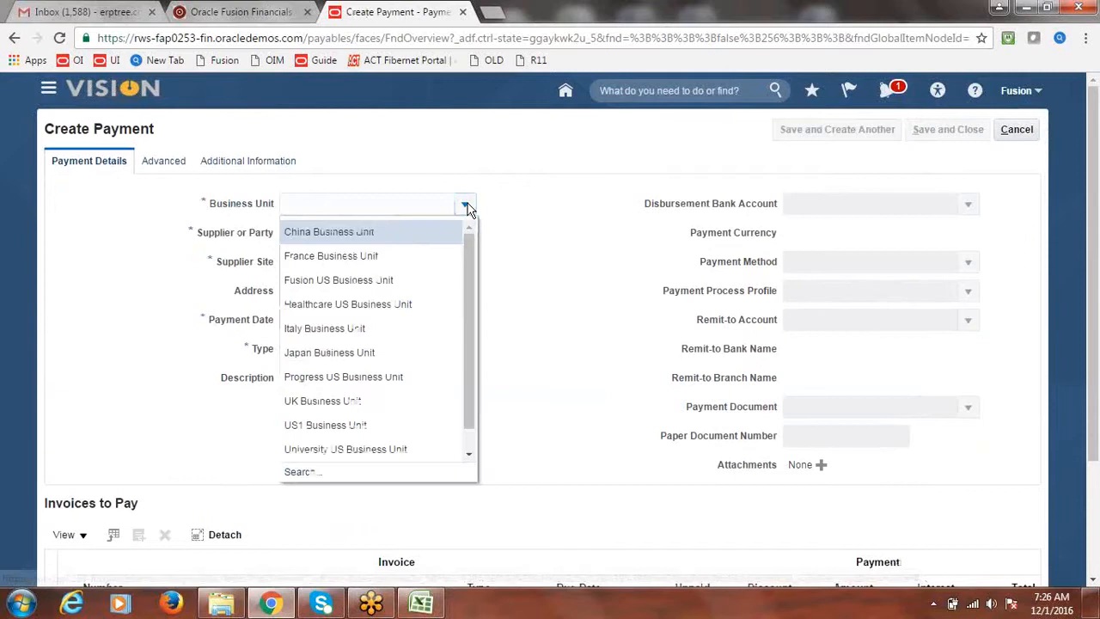
pyautogui.click(351, 280)
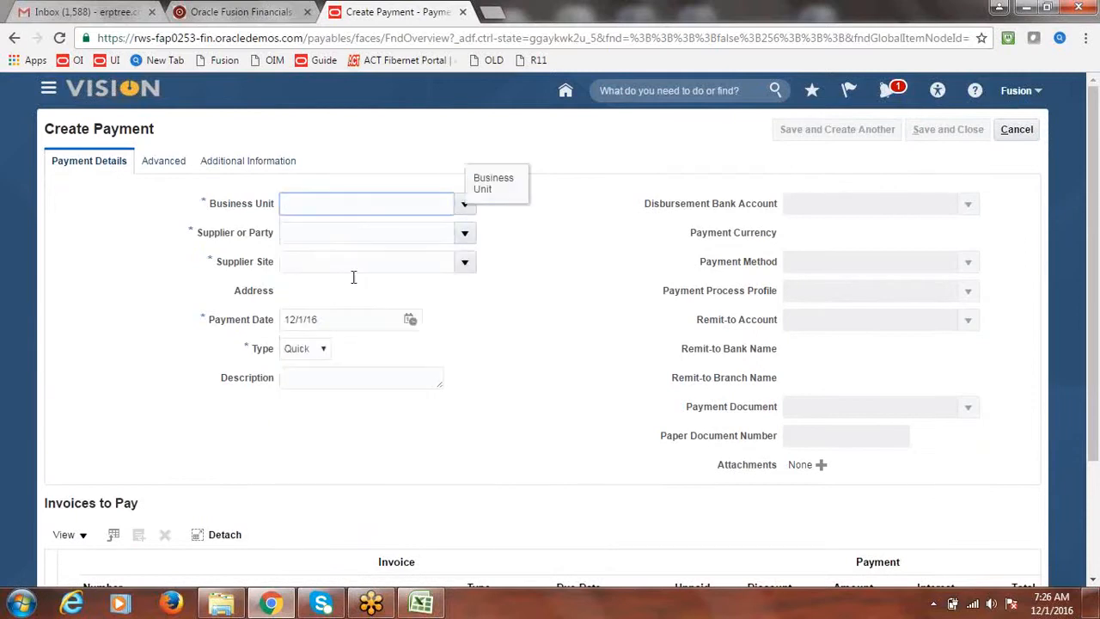
pyautogui.click(398, 238)
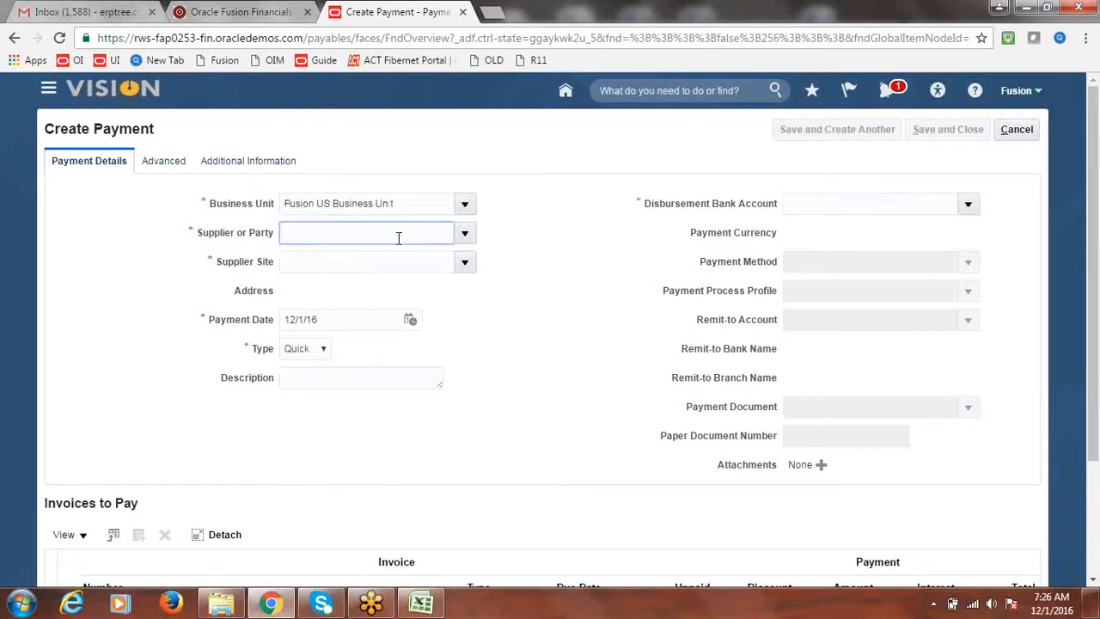
pyautogui.write('Fusion')
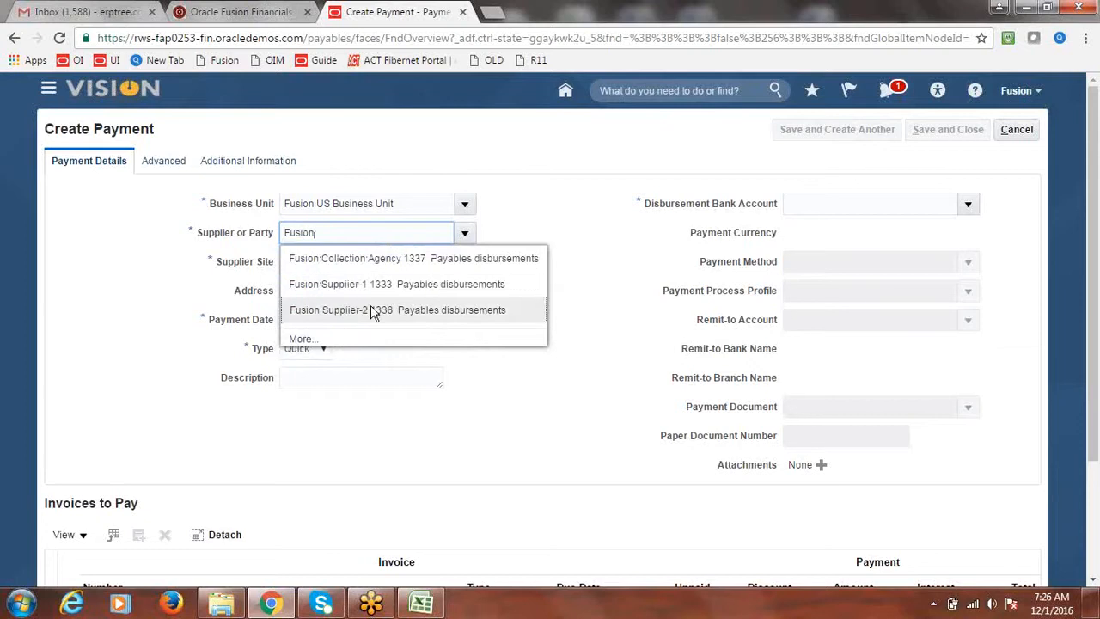
pyautogui.click(369, 311)
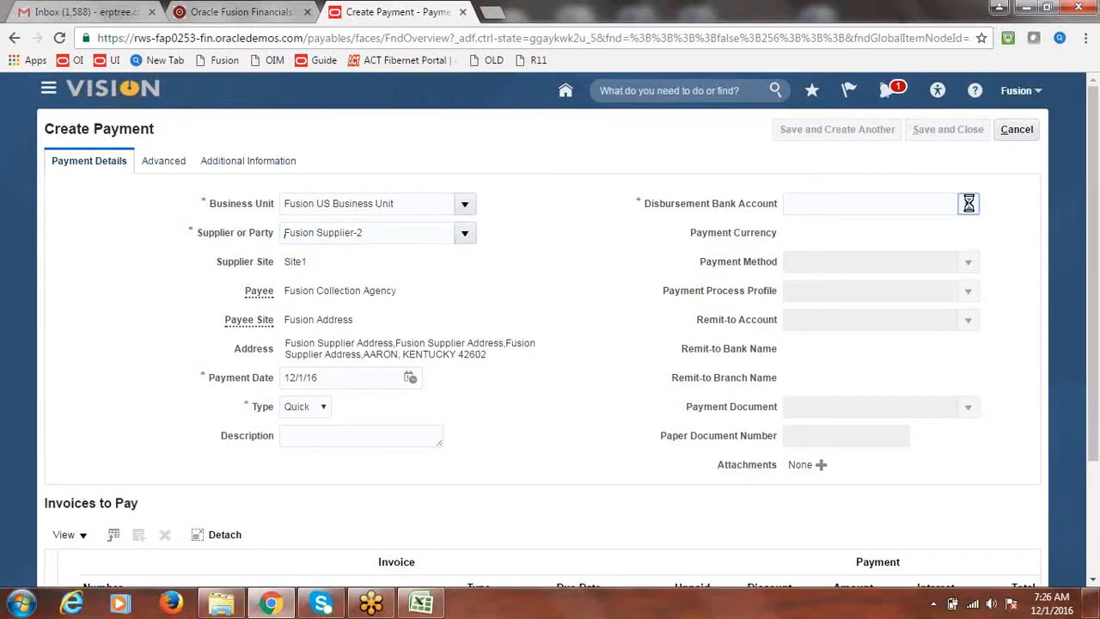
# Step: Select Fusion Corporate Account as the bank account and review payee Fusion Collection Agency
pyautogui.click(722, 238)
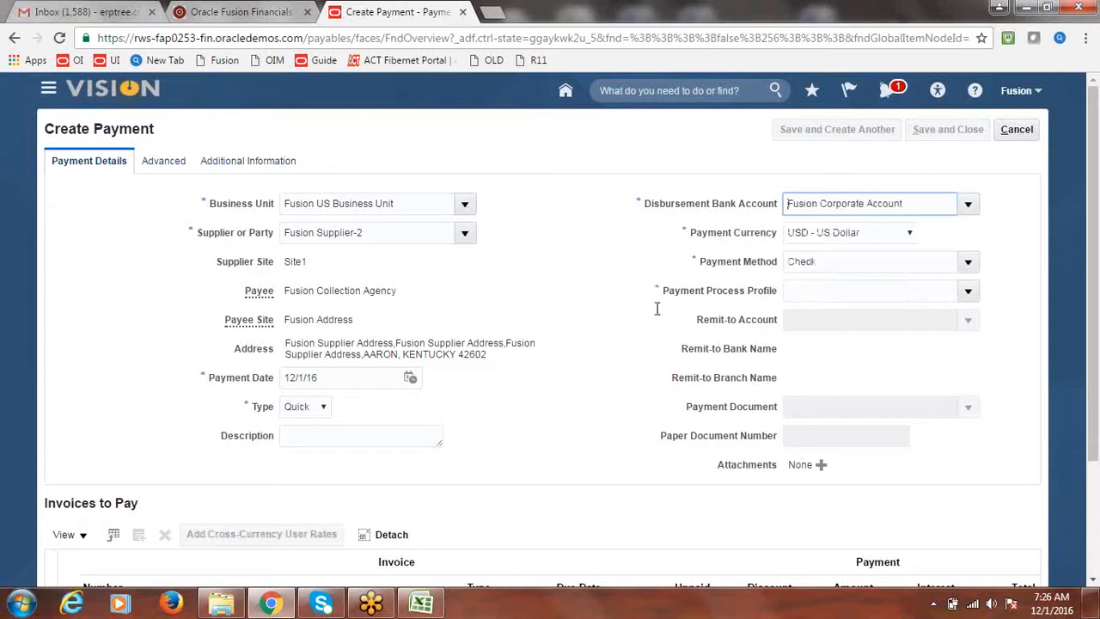
pyautogui.moveTo(285, 291); pyautogui.dragTo(400, 290)
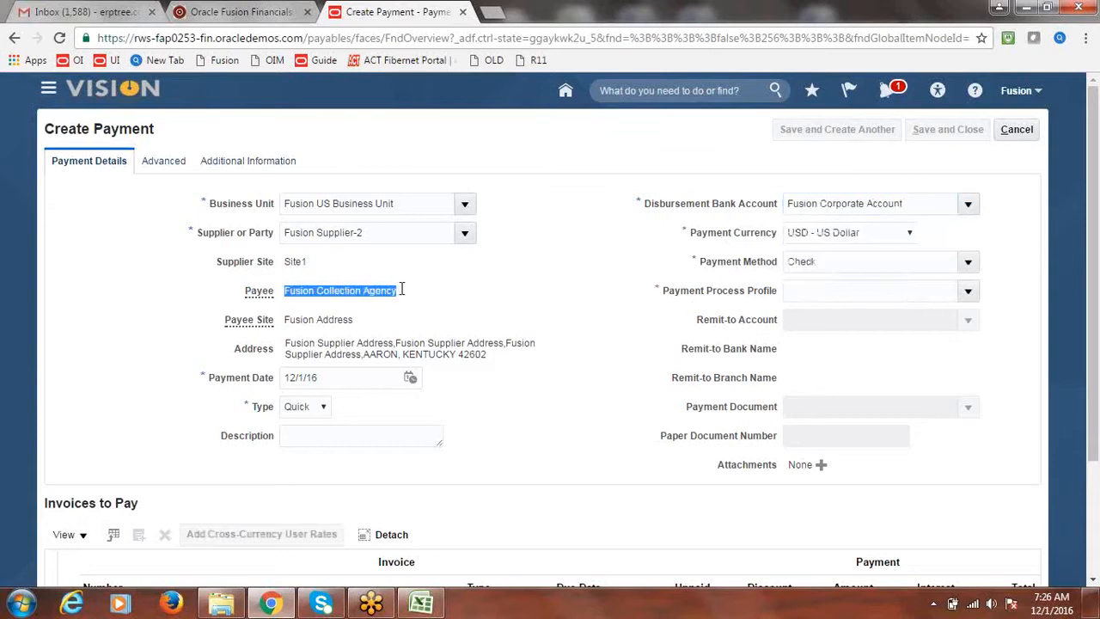
pyautogui.click(482, 293)
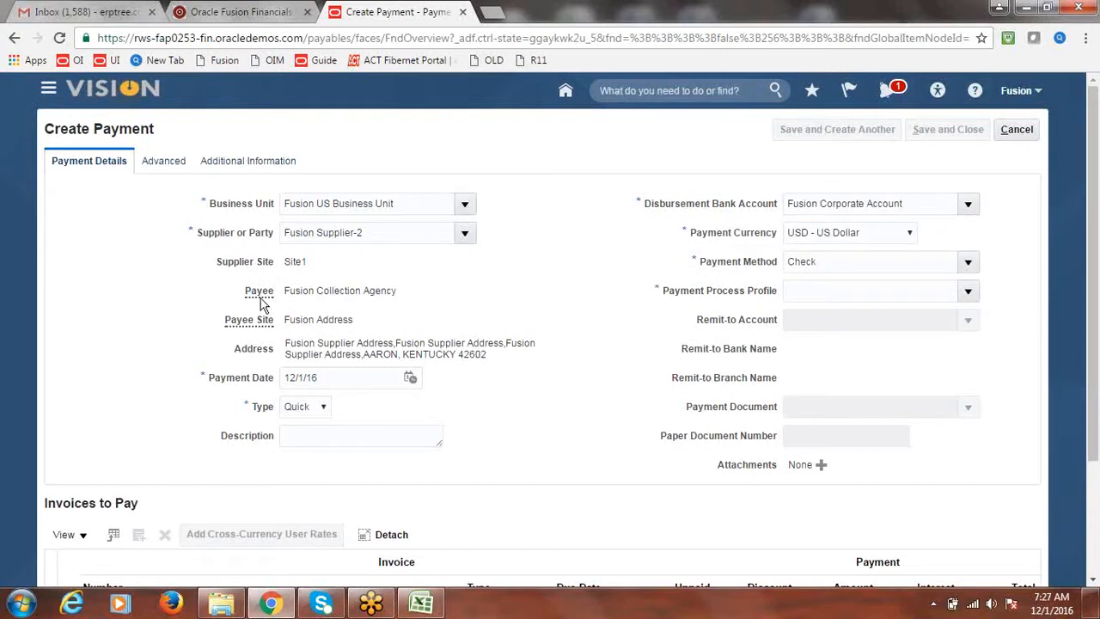
pyautogui.moveTo(287, 291); pyautogui.dragTo(400, 294)
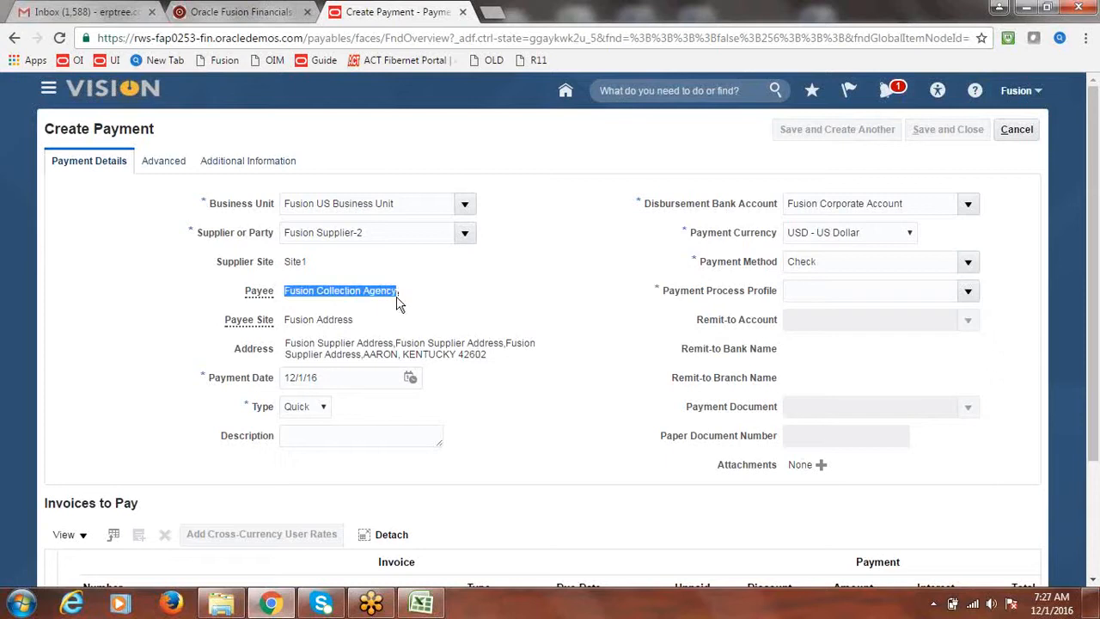
pyautogui.click(496, 298)
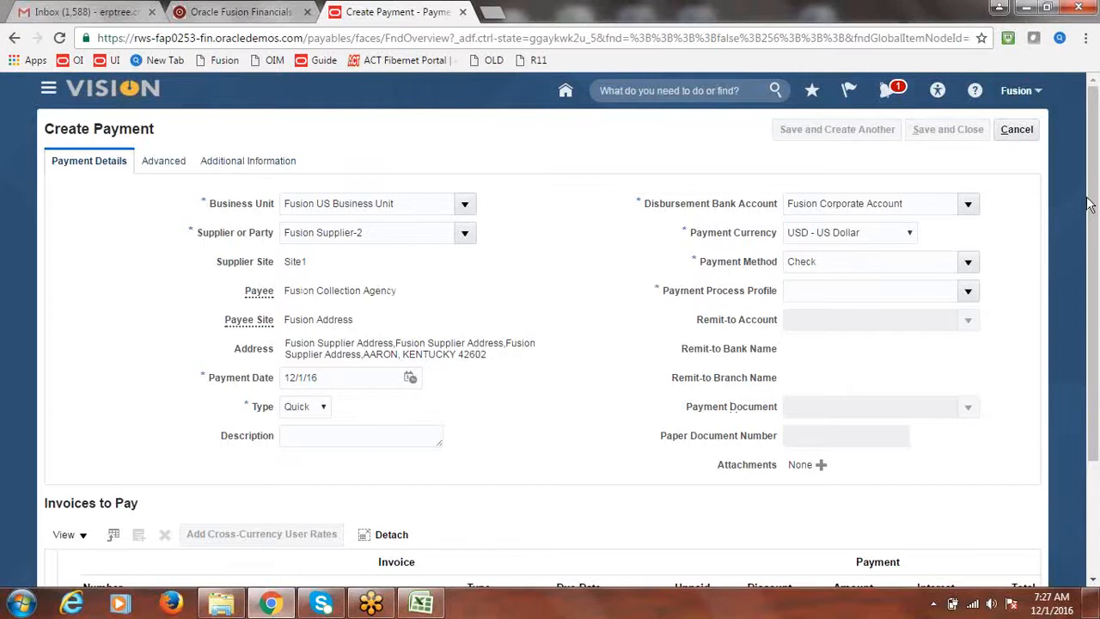
pyautogui.scroll(-1, 1091, 204)
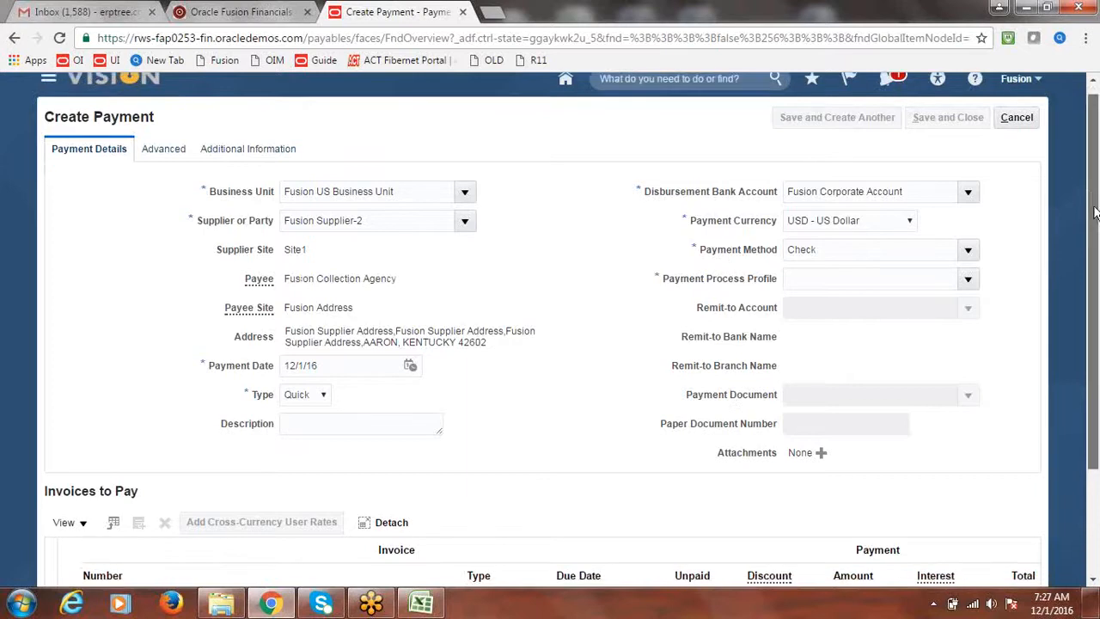
pyautogui.click(971, 277)
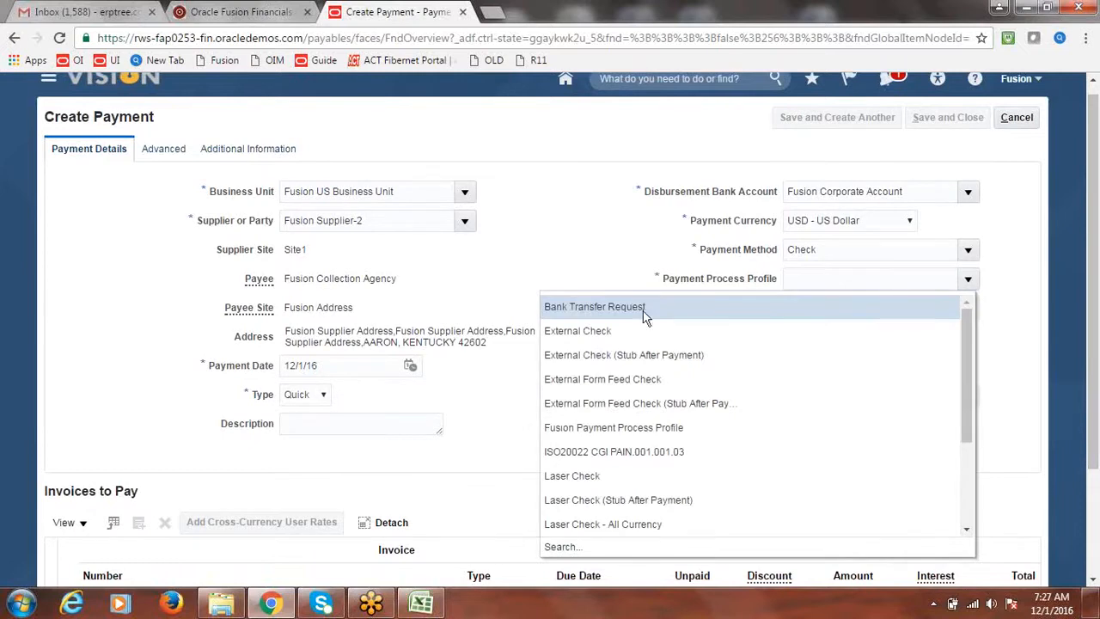
pyautogui.click(623, 427)
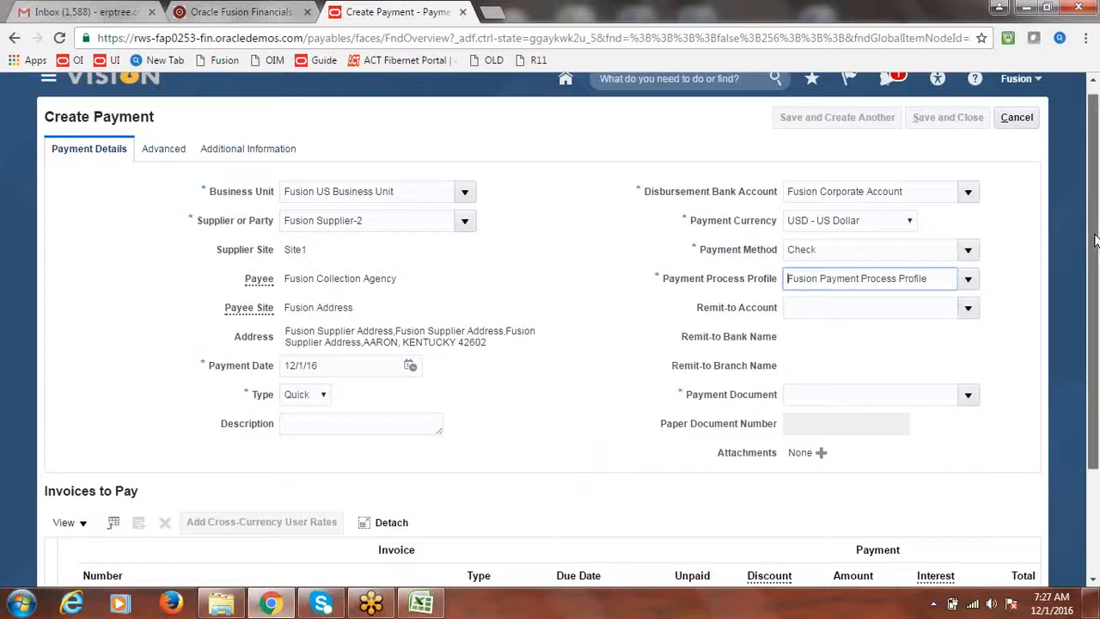
pyautogui.scroll(-1, 1096, 255)
pyautogui.click(967, 373)
pyautogui.click(631, 423)
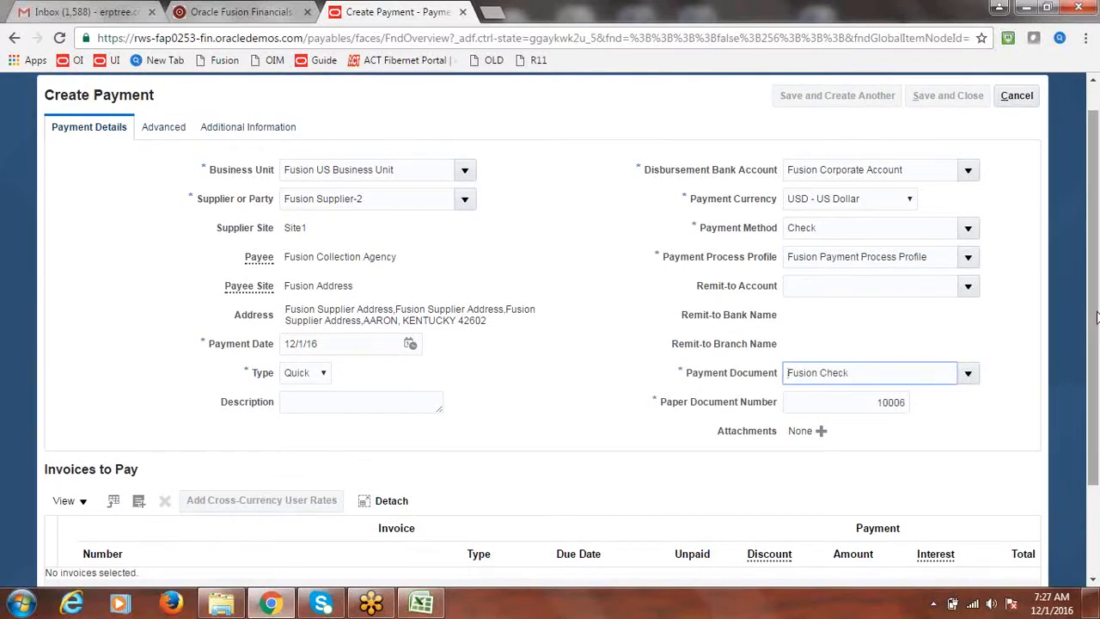
pyautogui.scroll(-1, 1097, 322)
pyautogui.moveTo(1097, 322); pyautogui.dragTo(1093, 364)
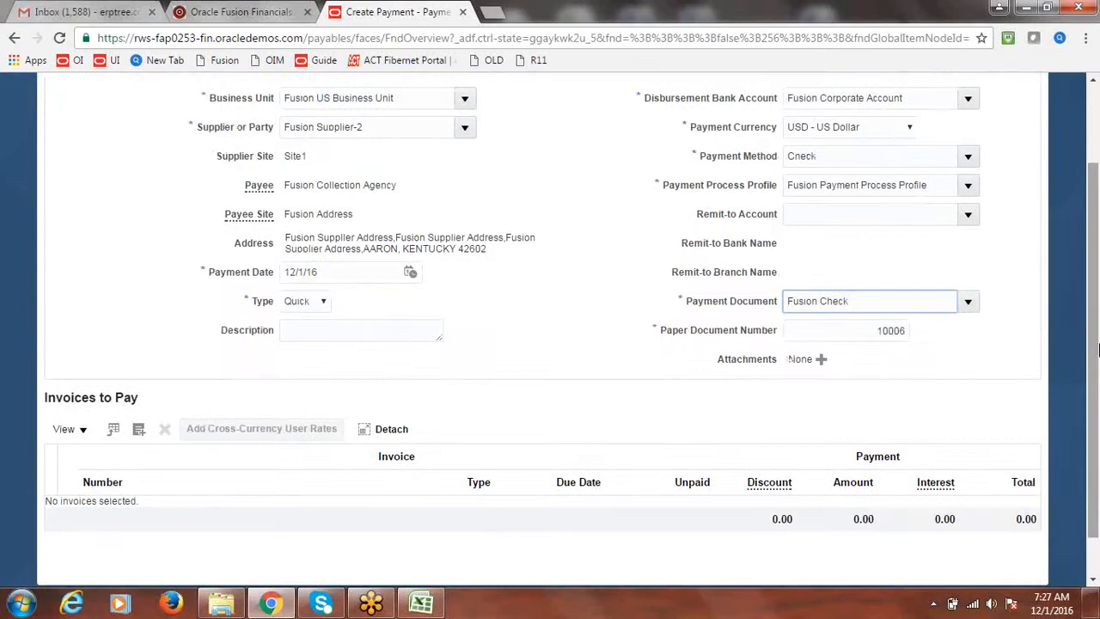
pyautogui.scroll(1, 1093, 365)
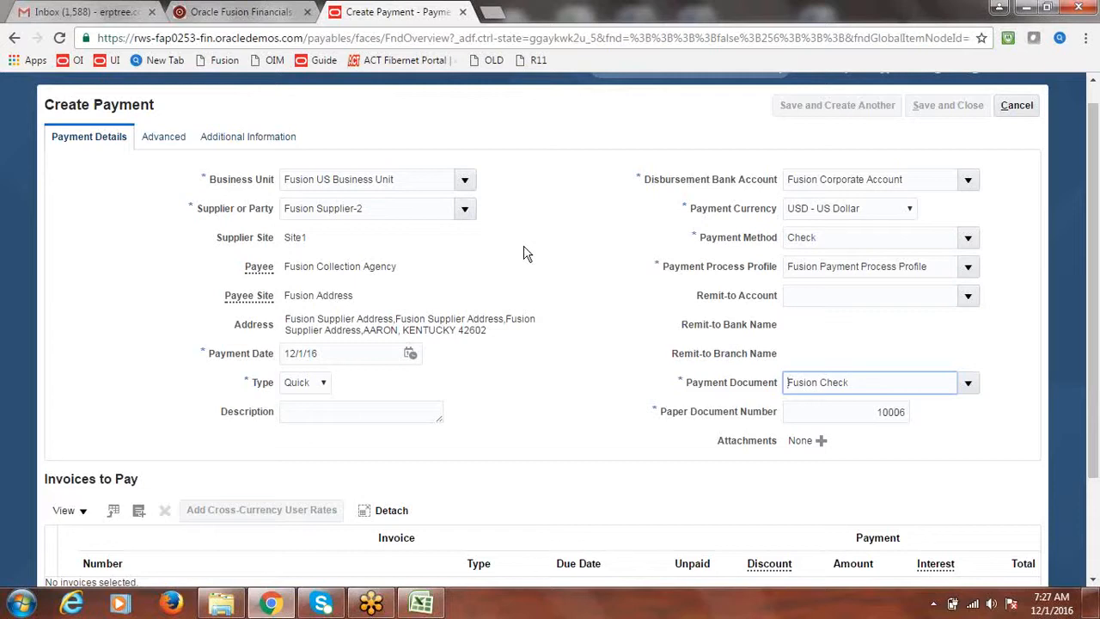
pyautogui.click(462, 273)
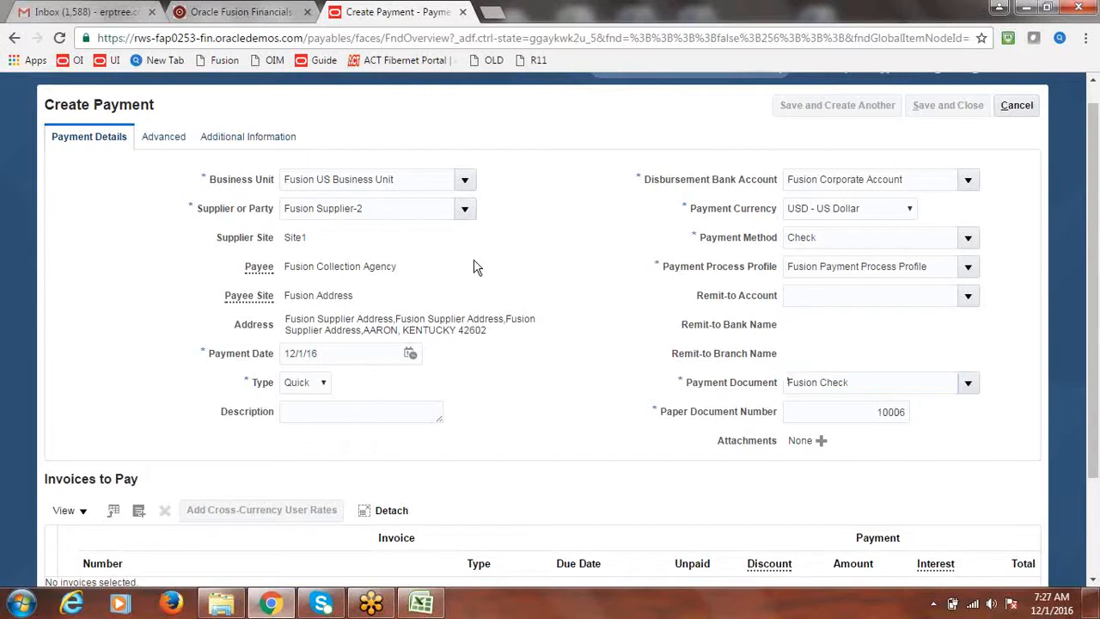
pyautogui.scroll(-2, 1095, 236)
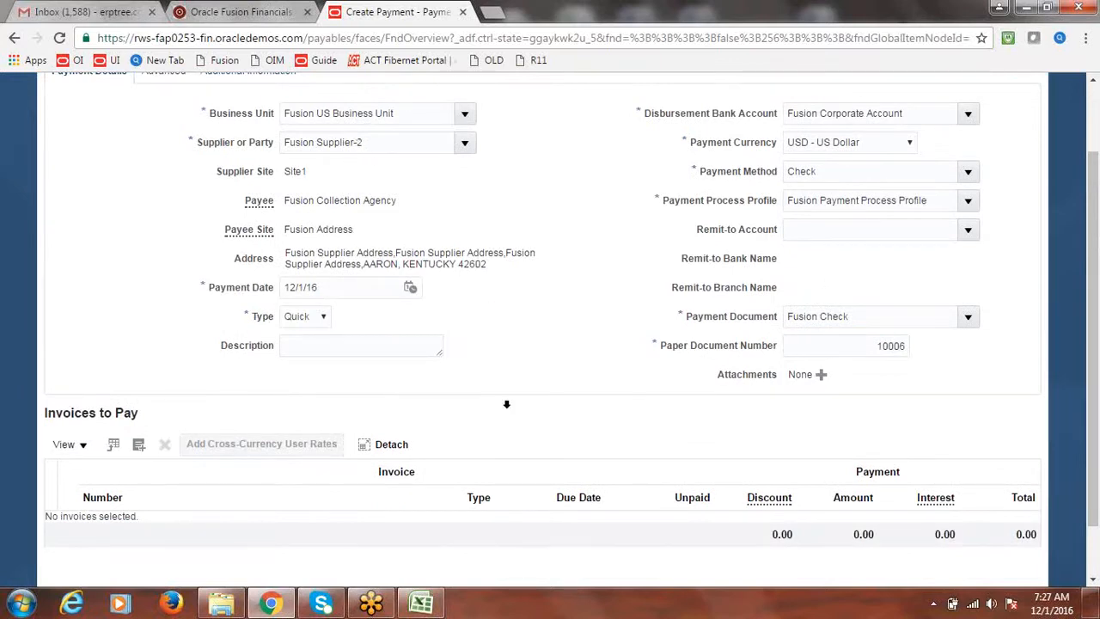
# Step: Add invoice INV5 for 50,000.00 to the payment's Invoices to Pay
pyautogui.click(139, 444)
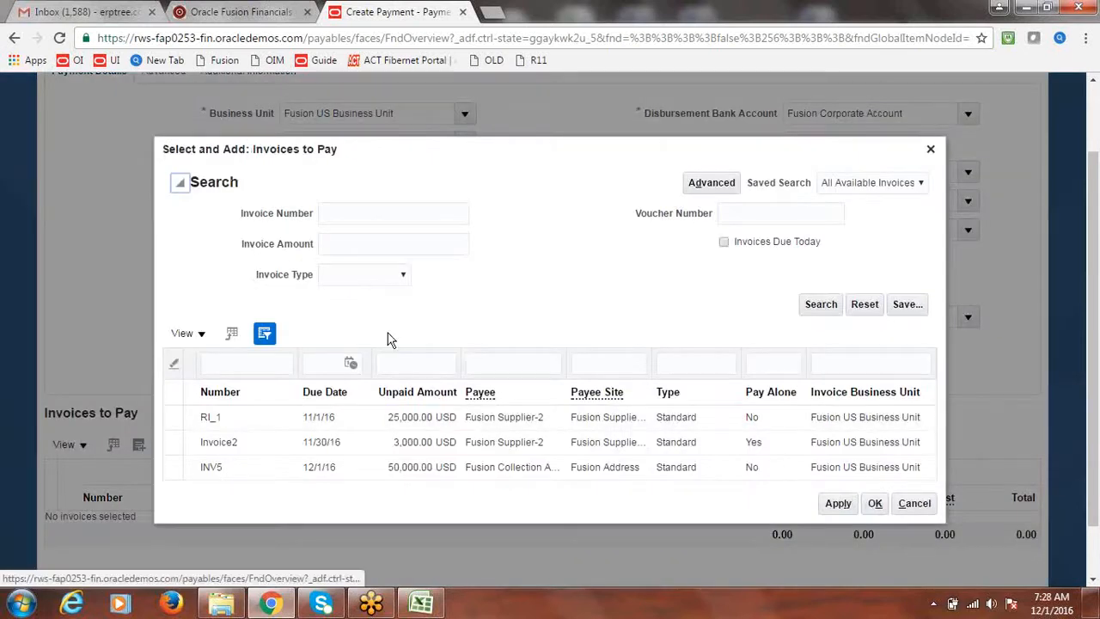
pyautogui.click(192, 474)
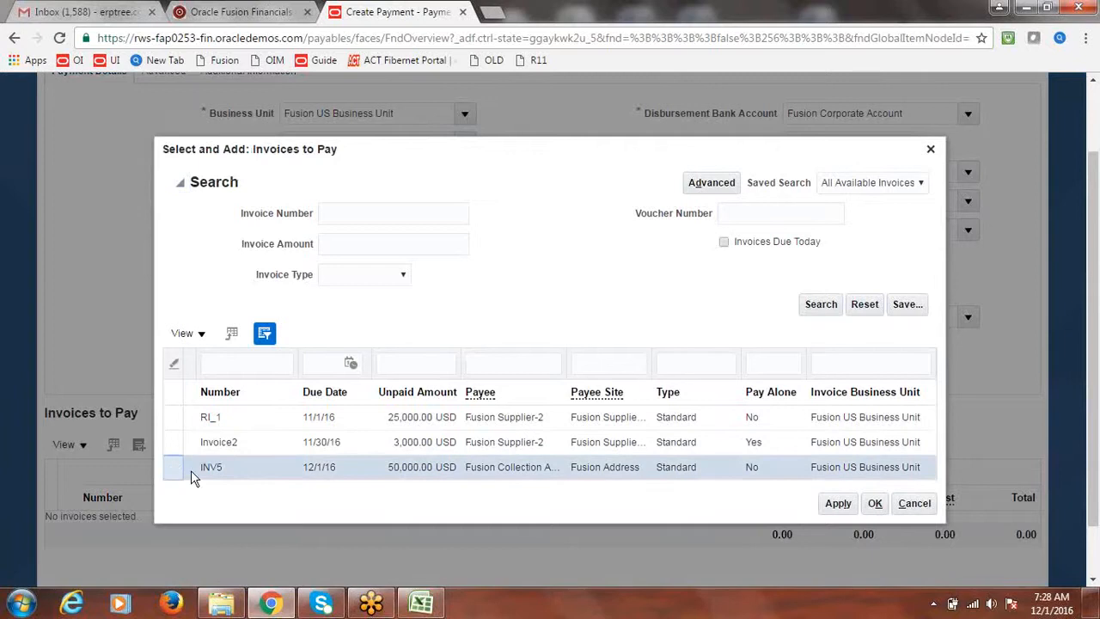
pyautogui.click(838, 504)
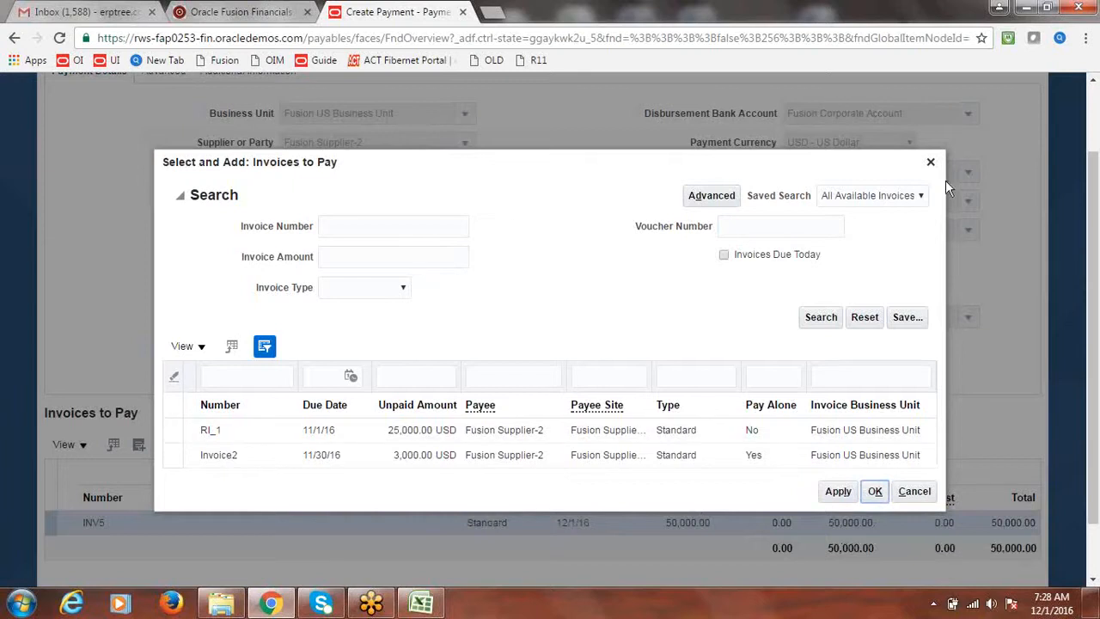
pyautogui.click(875, 491)
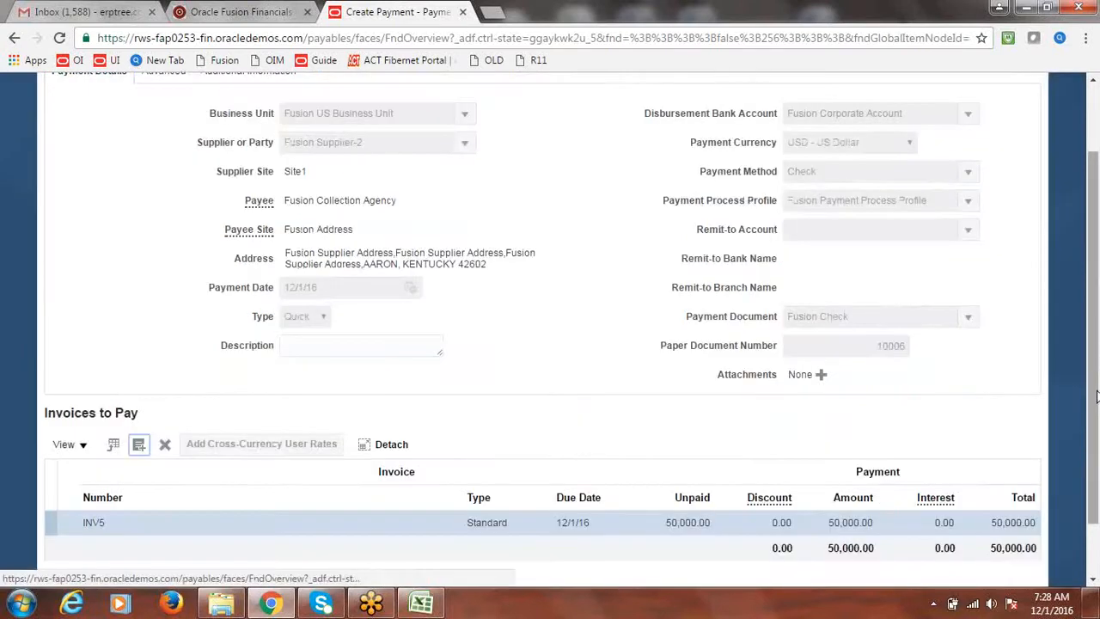
pyautogui.moveTo(1098, 400); pyautogui.dragTo(1096, 329)
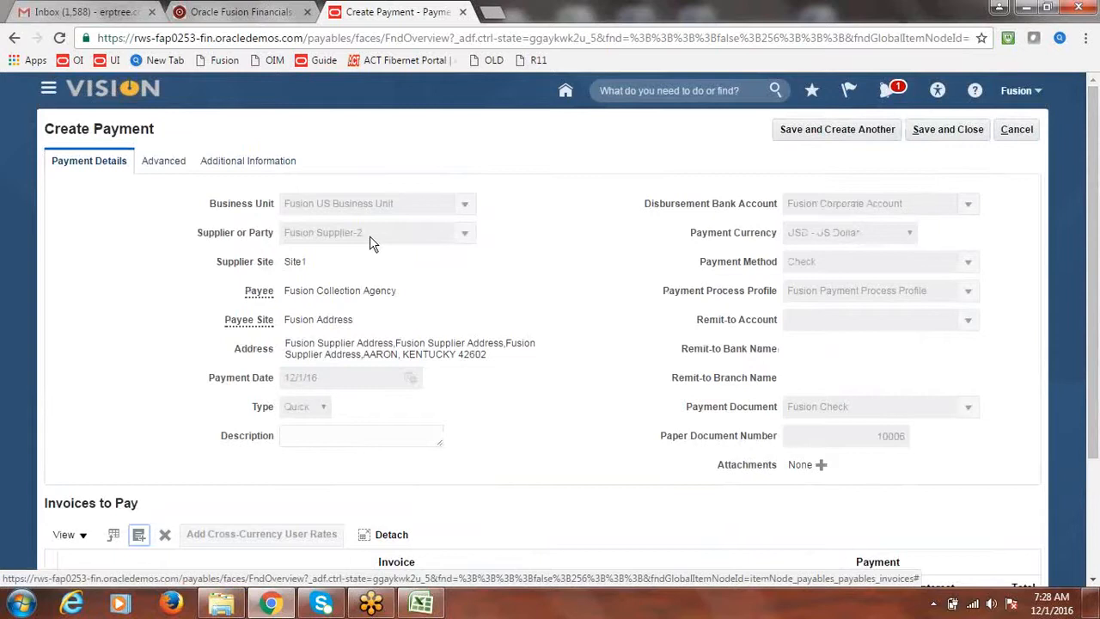
# Step: Save and close the 50,000.00 USD payment, confirm its creation, and return to Payments Overview
pyautogui.doubleClick(391, 292)
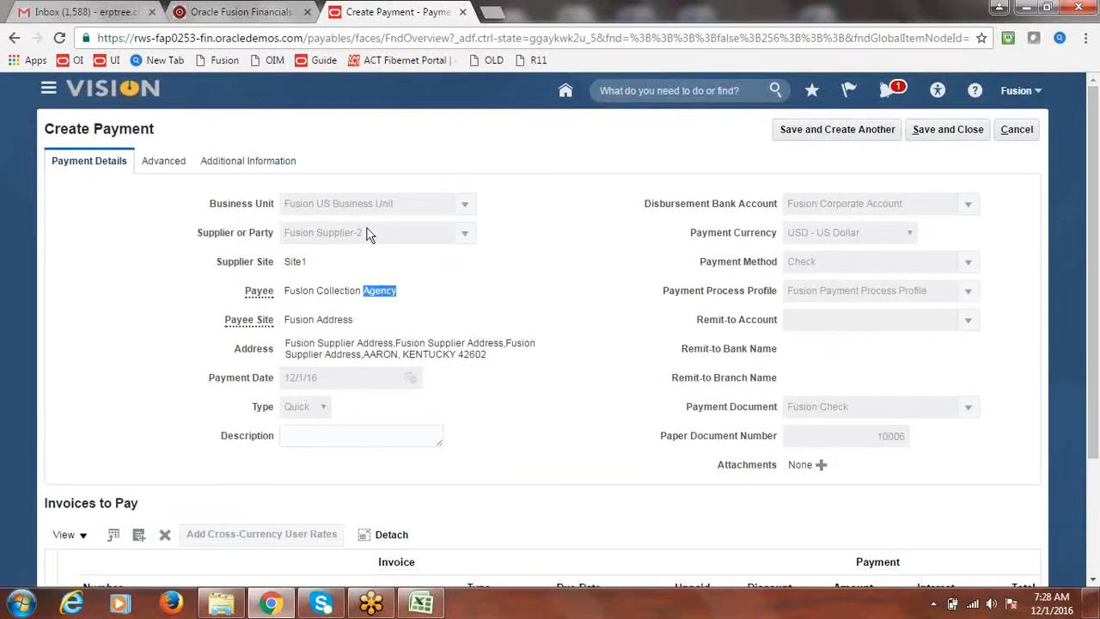
pyautogui.click(507, 302)
pyautogui.click(947, 134)
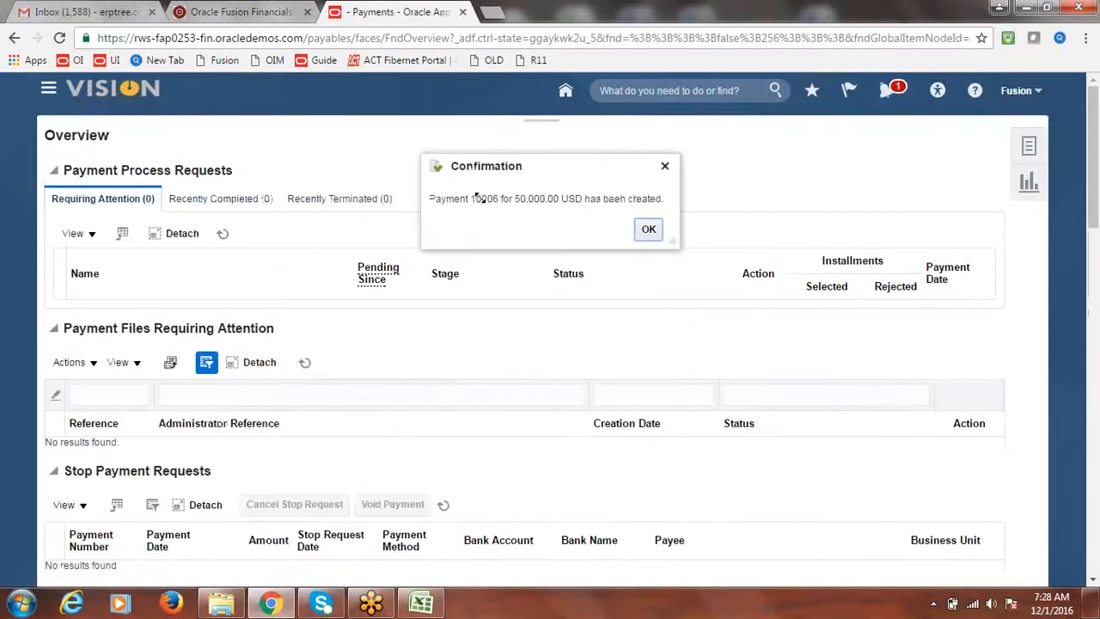
pyautogui.click(649, 231)
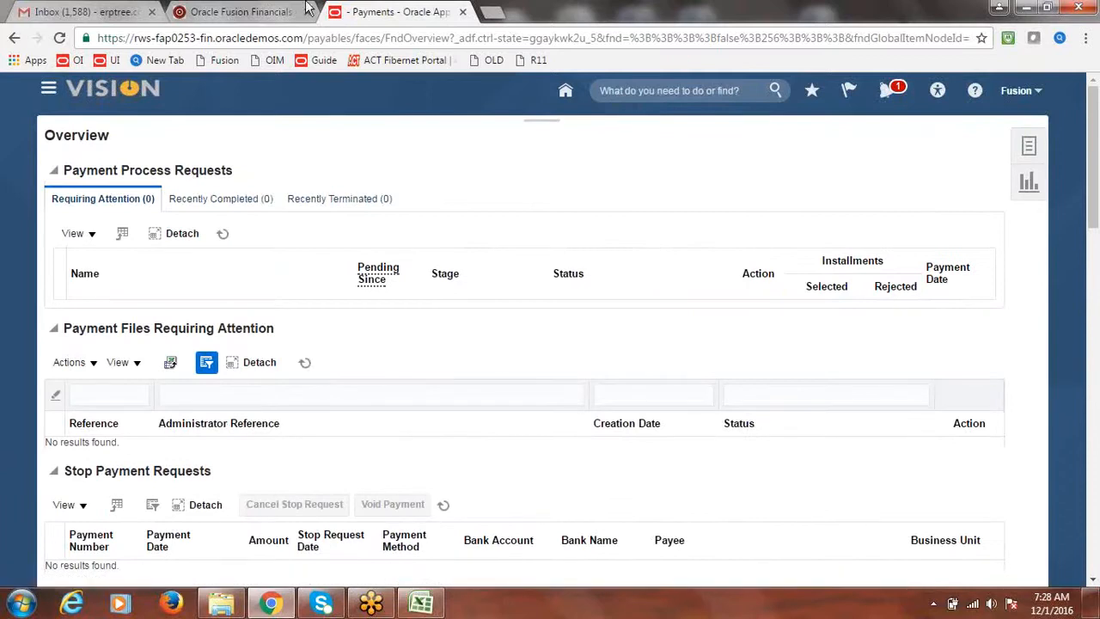
pyautogui.click(256, 11)
pyautogui.click(387, 8)
# Step: Save the Class Discussion Notes workbook and mark topic 16, Third Party Payments, as Done
pyautogui.click(422, 604)
pyautogui.hotkey('ctrl', 's')
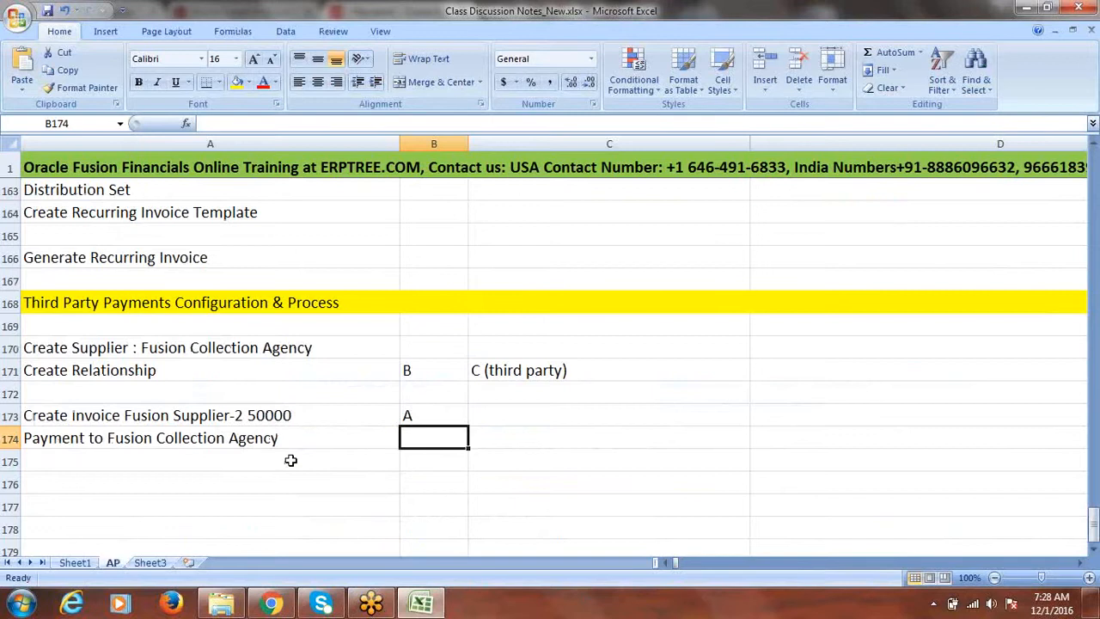
pyautogui.click(319, 440)
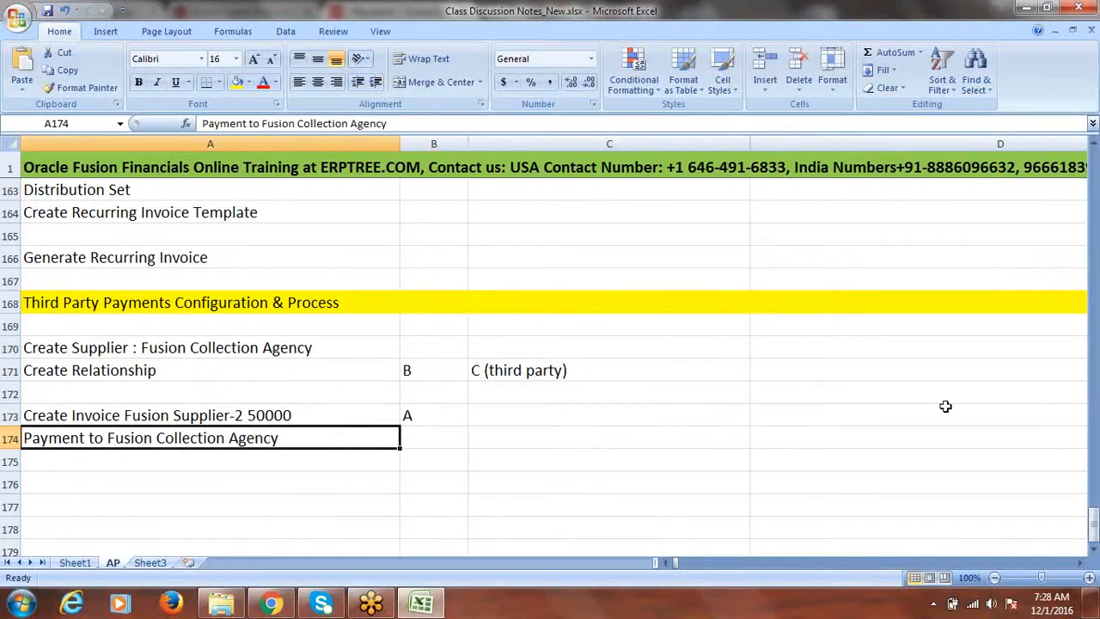
pyautogui.moveTo(1093, 520); pyautogui.dragTo(1093, 284)
pyautogui.click(270, 324)
pyautogui.press('Tab')
pyautogui.write('done')
pyautogui.press('Return')
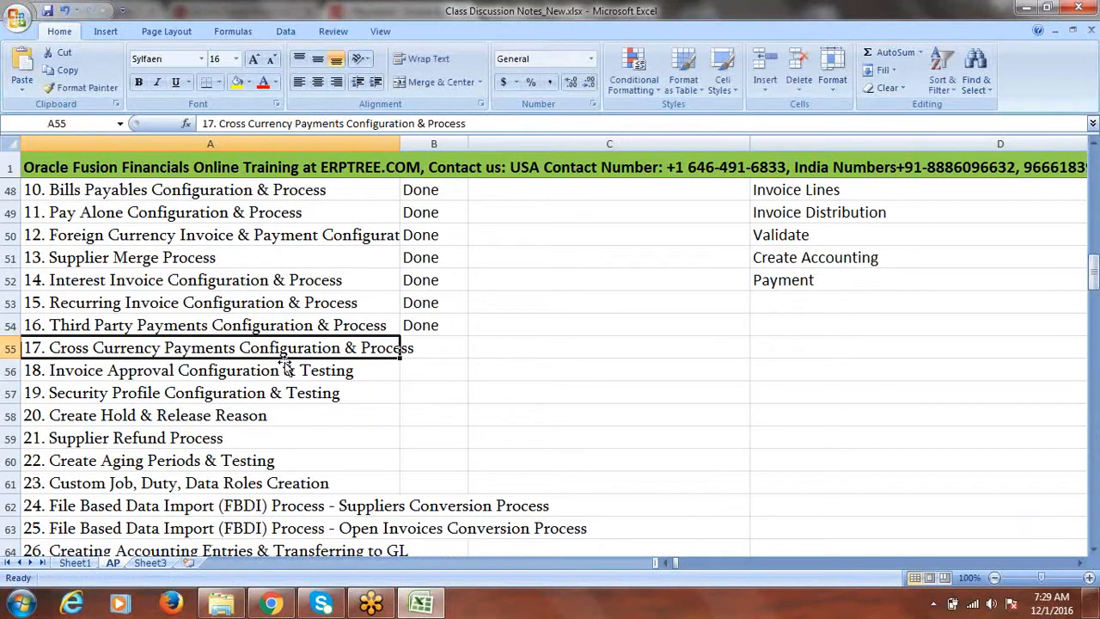
# Step: Paste the Cross Currency Payments Configuration & Process heading into A176 and fill row 176 yellow
pyautogui.moveTo(467, 123); pyautogui.dragTo(220, 124)
pyautogui.moveTo(467, 123); pyautogui.dragTo(220, 124)
pyautogui.hotkey('ctrl', 'c')
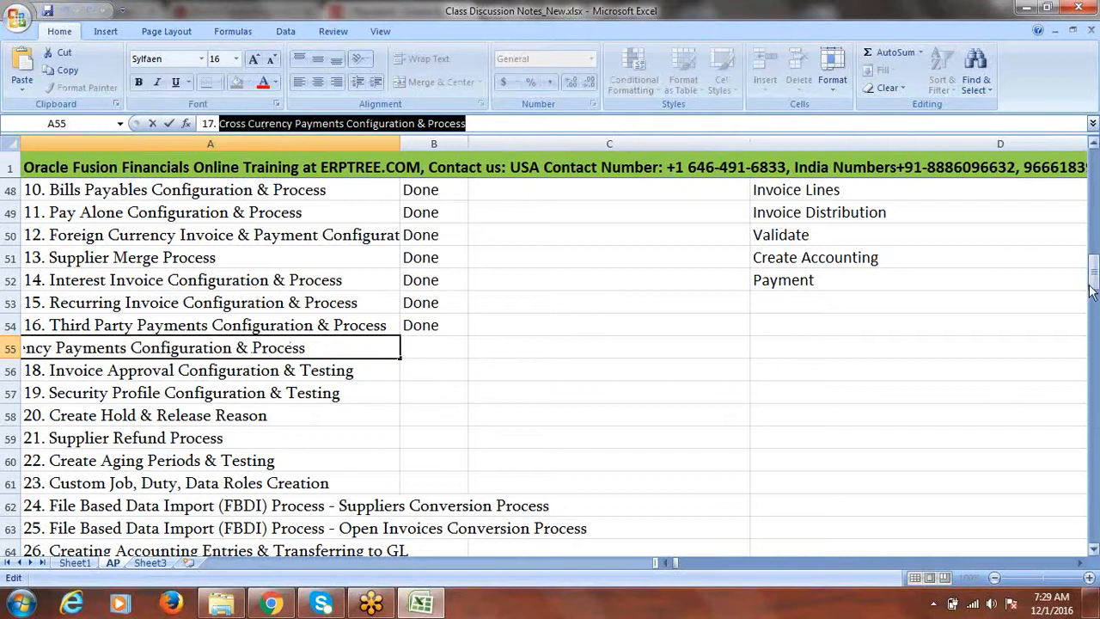
pyautogui.moveTo(1094, 273); pyautogui.dragTo(1094, 525)
pyautogui.click(1095, 550)
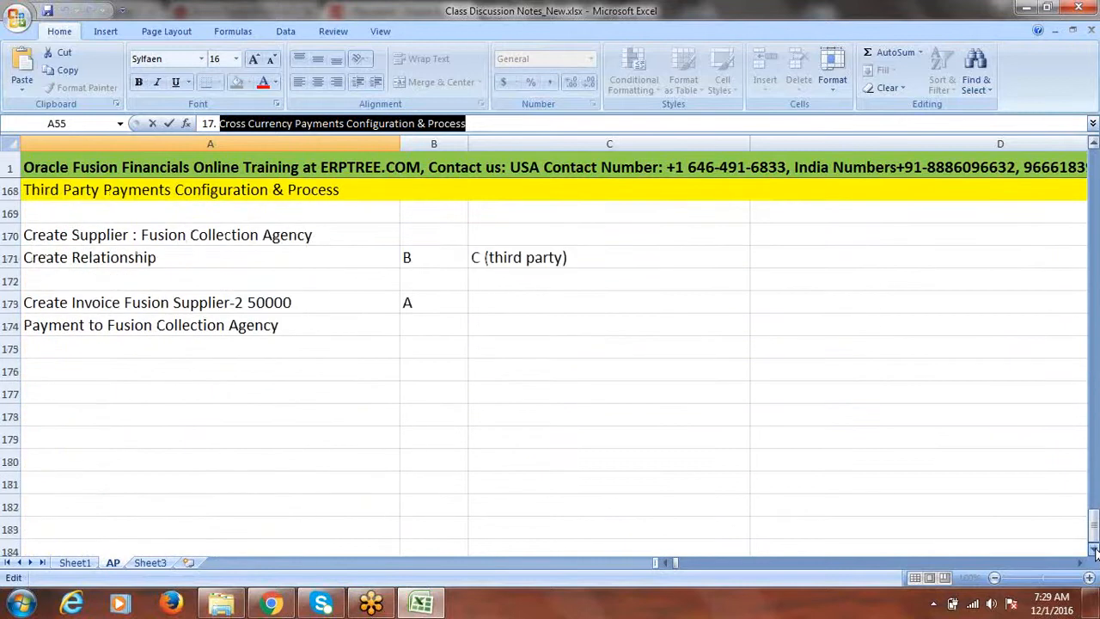
pyautogui.click(91, 370)
pyautogui.hotkey('ctrl', 'v')
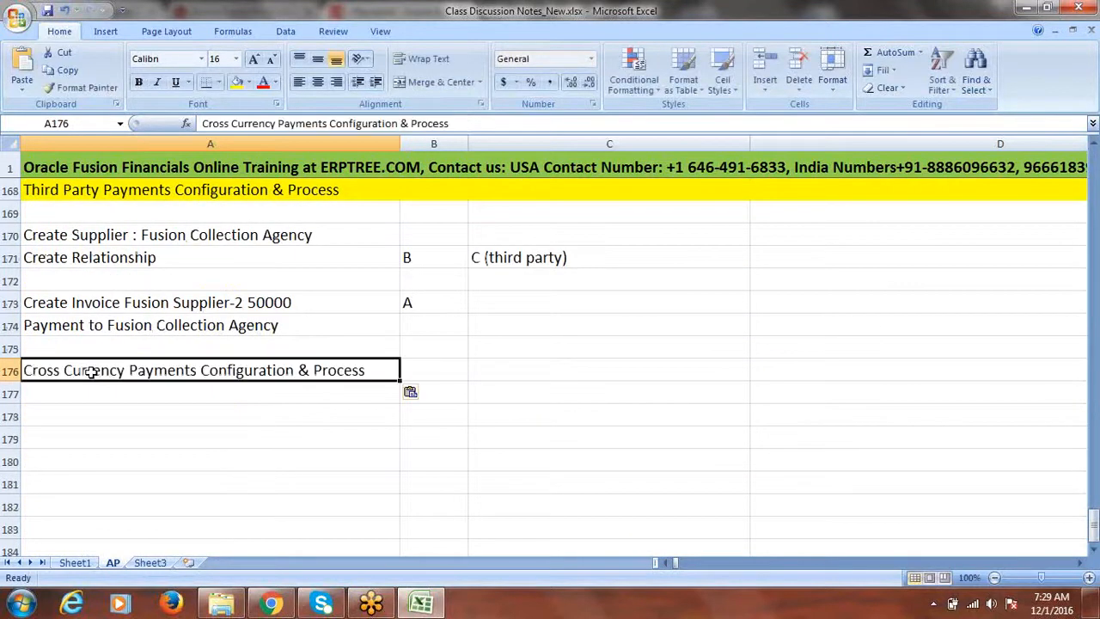
pyautogui.click(9, 370)
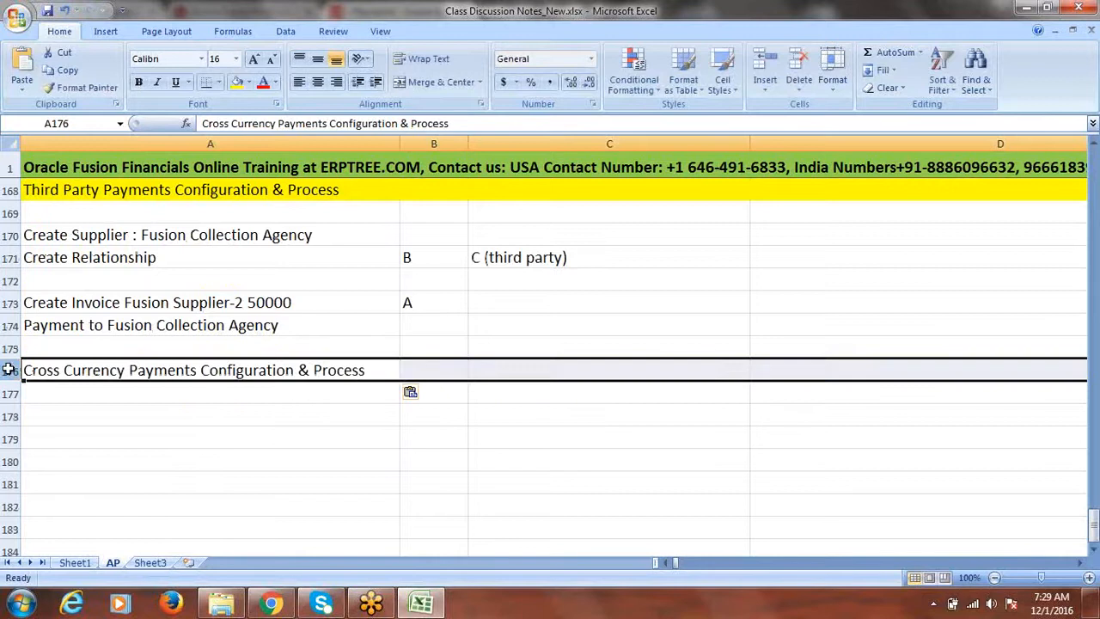
pyautogui.click(238, 88)
pyautogui.click(305, 398)
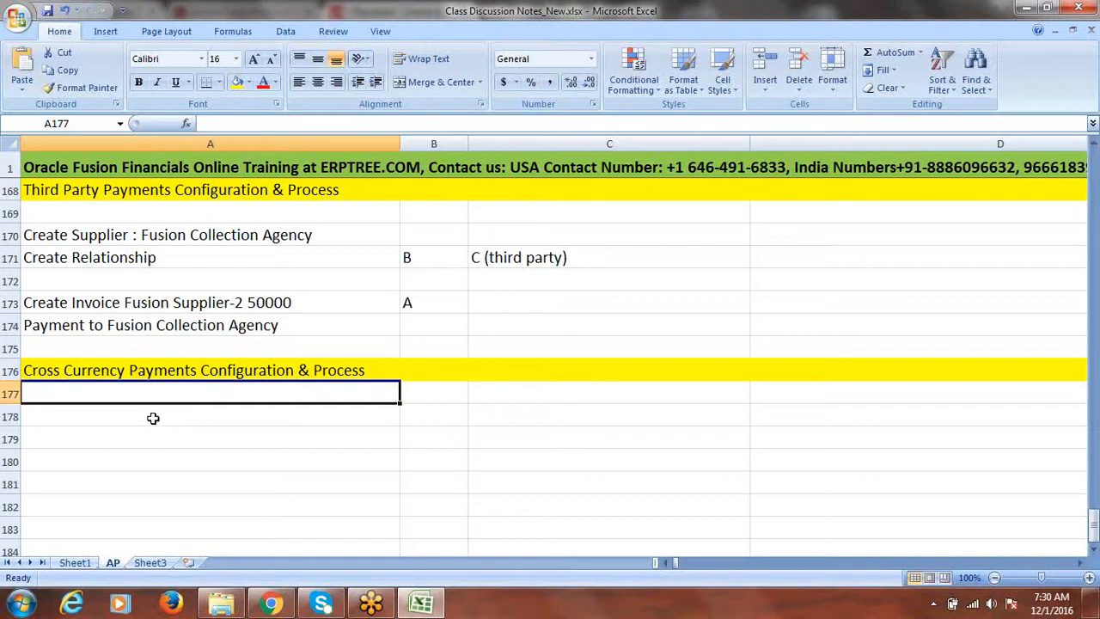
# Step: Enter the note 'Create Invoice in INR' in A181 below the Cross Currency heading
pyautogui.click(153, 417)
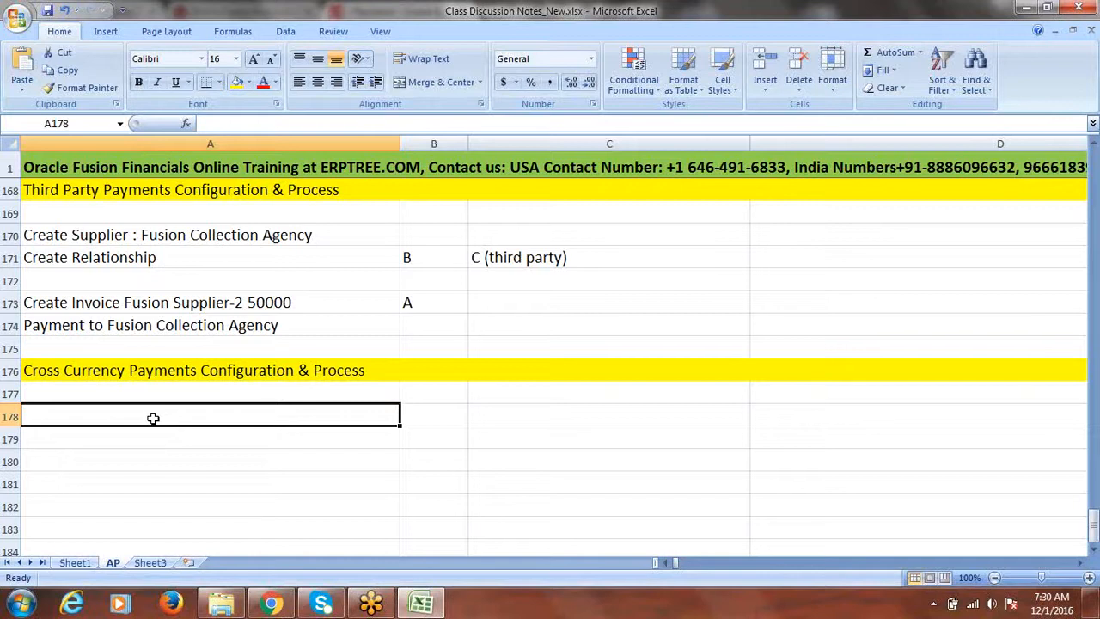
pyautogui.press('Down')
pyautogui.press('Down')
pyautogui.press('Down')
pyautogui.write('Create Invoice in ')
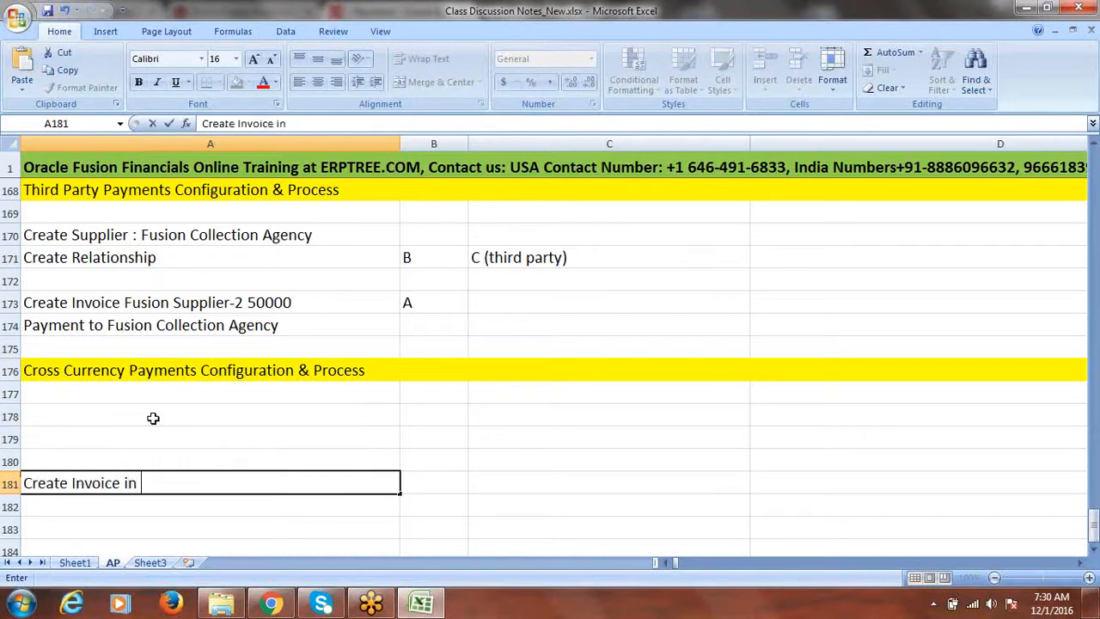
pyautogui.write('INR')
pyautogui.press('BackSpace')
pyautogui.press('BackSpace')
pyautogui.press('BackSpace')
pyautogui.write('USD')
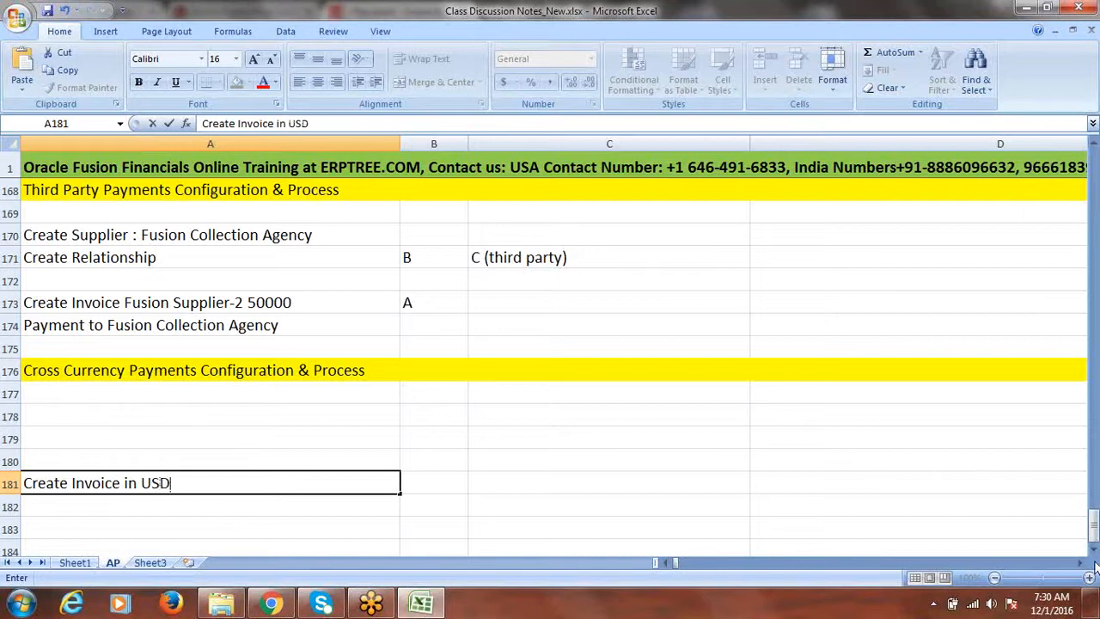
pyautogui.click(1094, 551)
pyautogui.click(1094, 551)
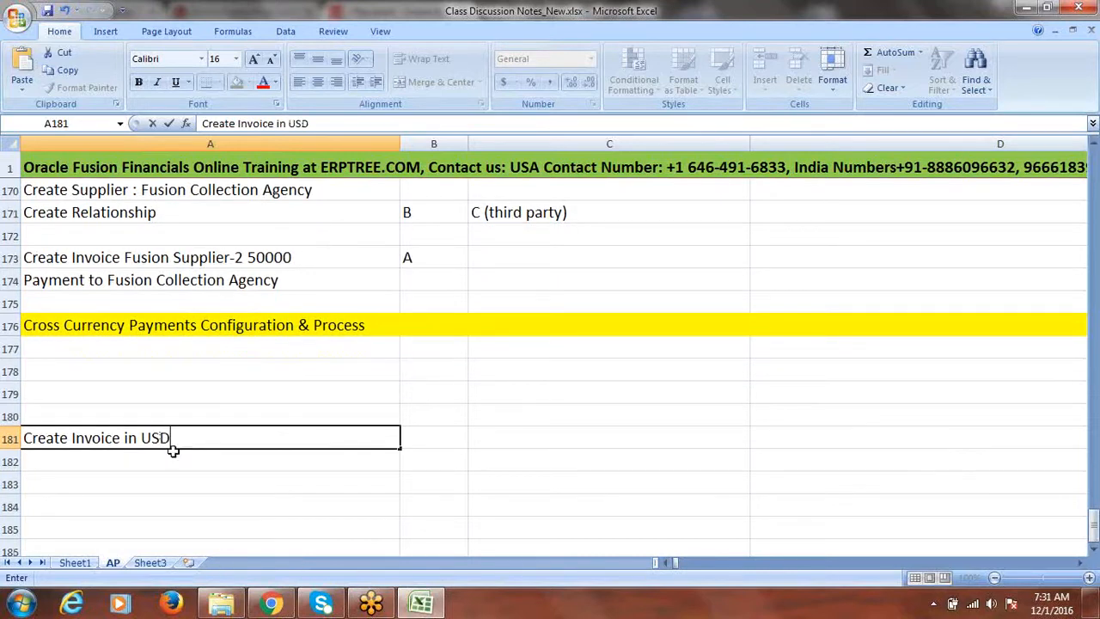
pyautogui.press('BackSpace')
pyautogui.press('BackSpace')
pyautogui.press('BackSpace')
pyautogui.write('INR')
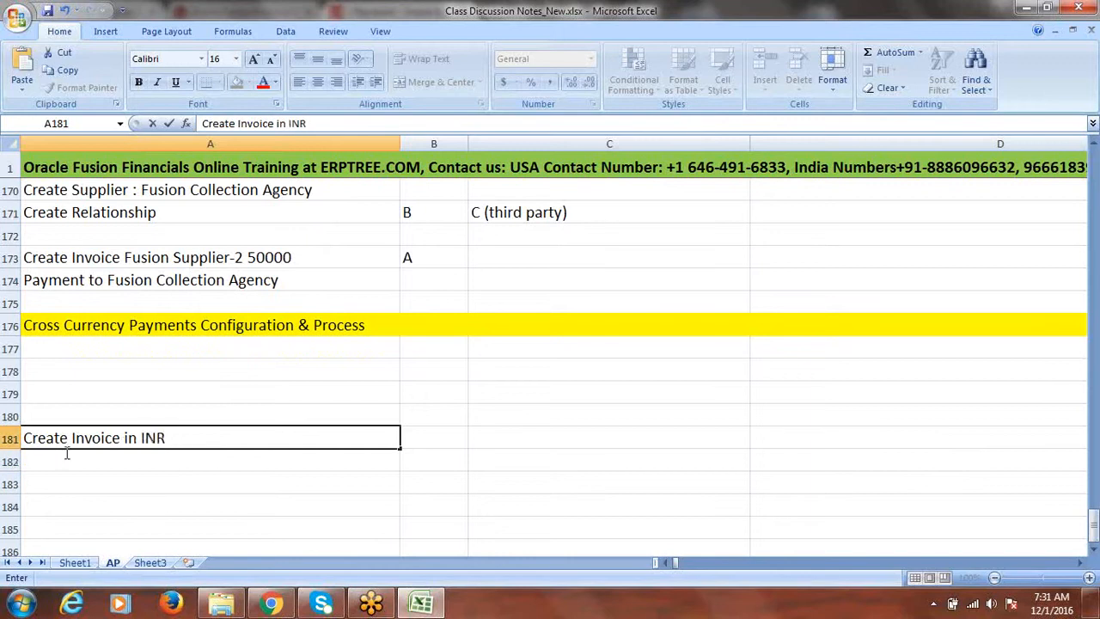
pyautogui.click(183, 462)
# Step: Add the note 'Payment in USD' in A182
pyautogui.write('P')
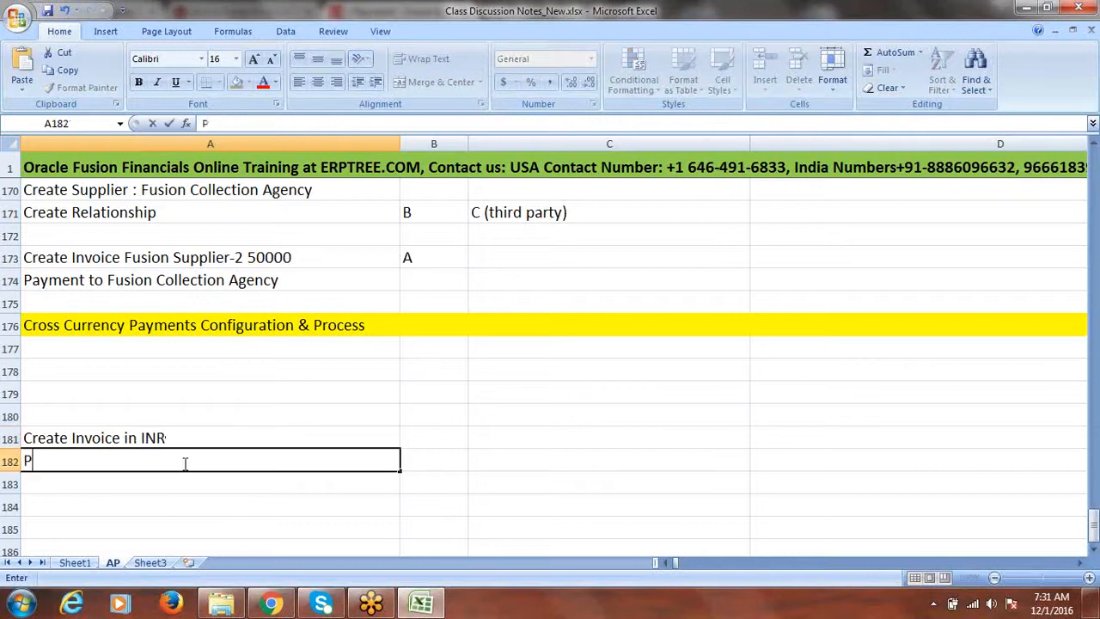
pyautogui.write('ayment in USD')
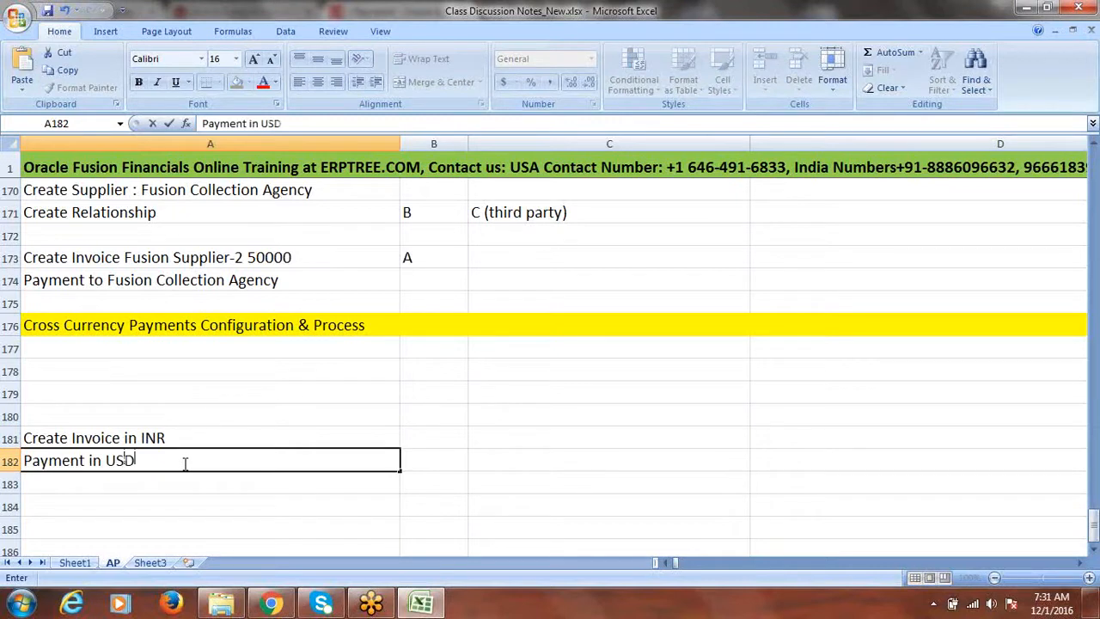
pyautogui.click(182, 438)
pyautogui.click(184, 459)
pyautogui.click(191, 441)
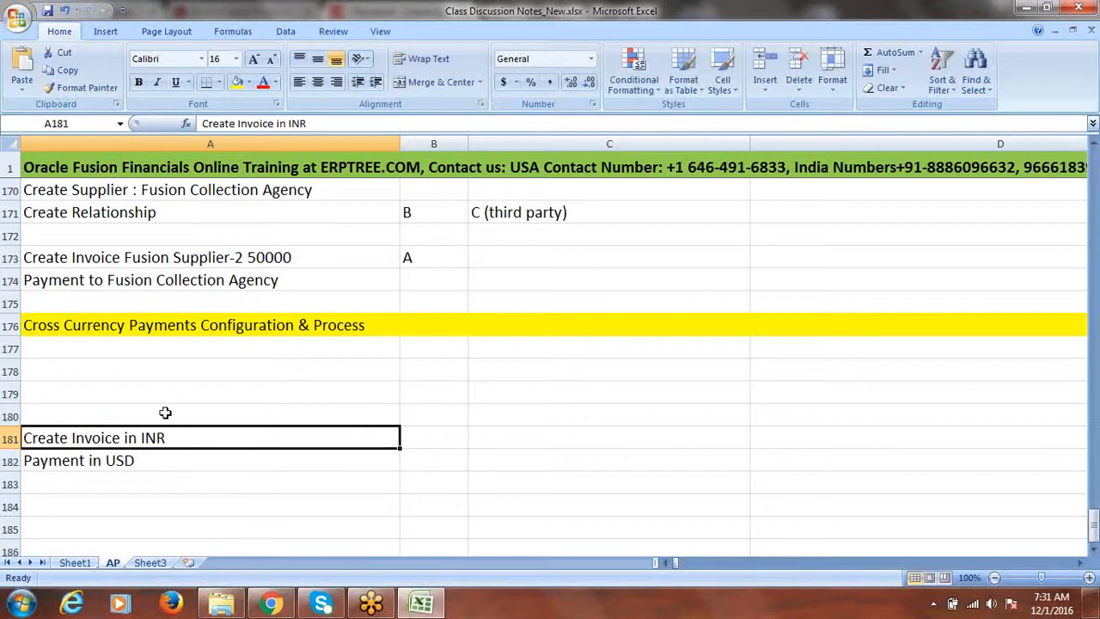
# Step: Enter 'Bank Account' in A179 and insert a row below it for 'Daily Rates'
pyautogui.click(87, 371)
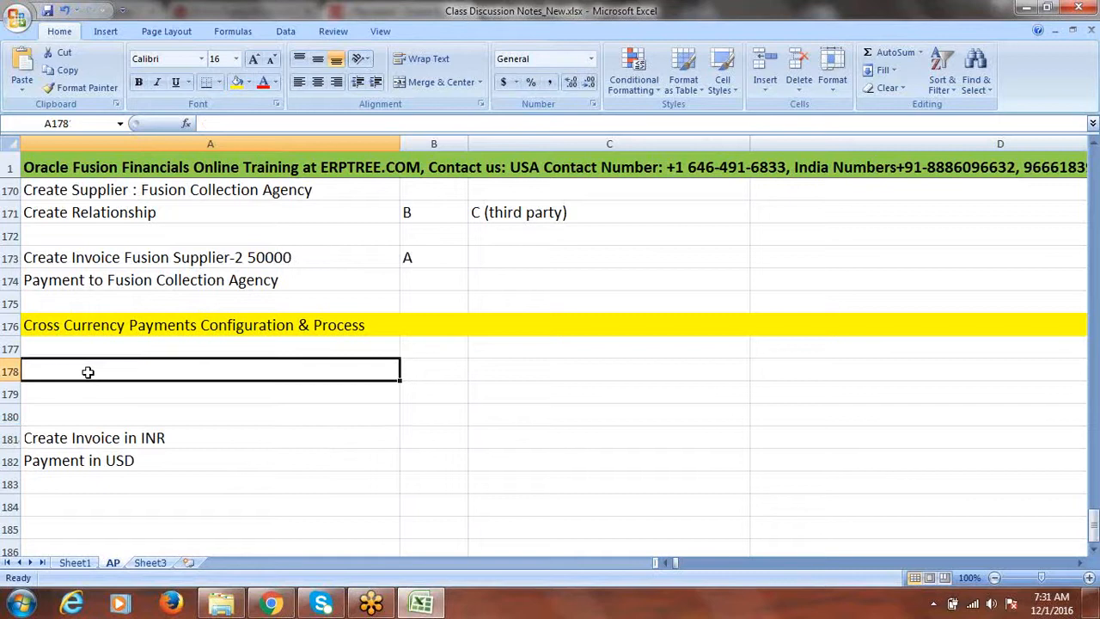
pyautogui.click(59, 392)
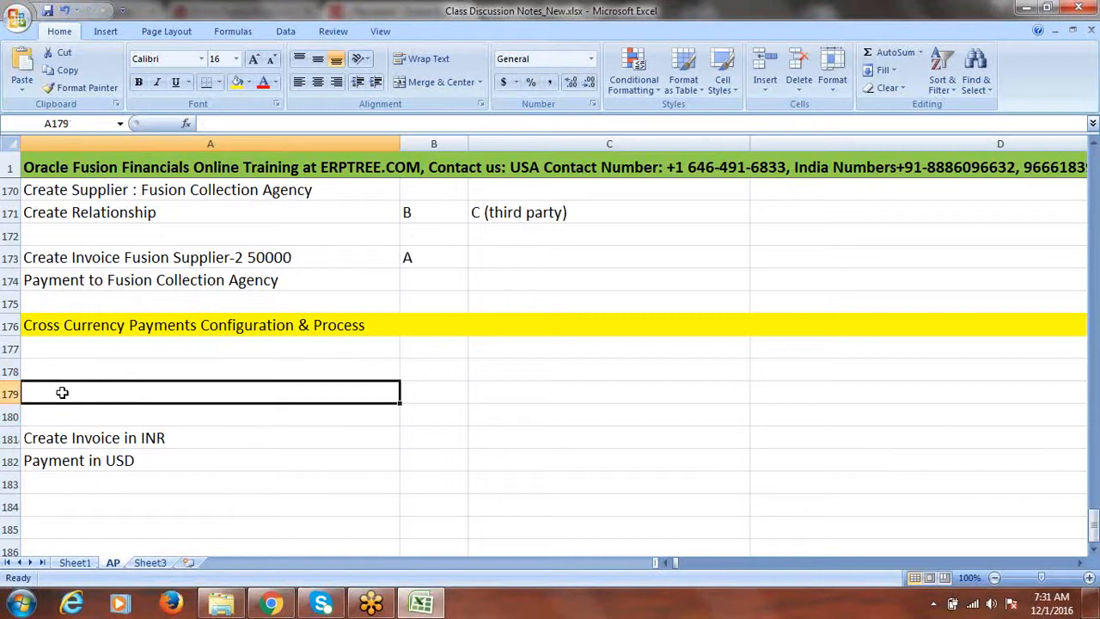
pyautogui.write('Bank Account')
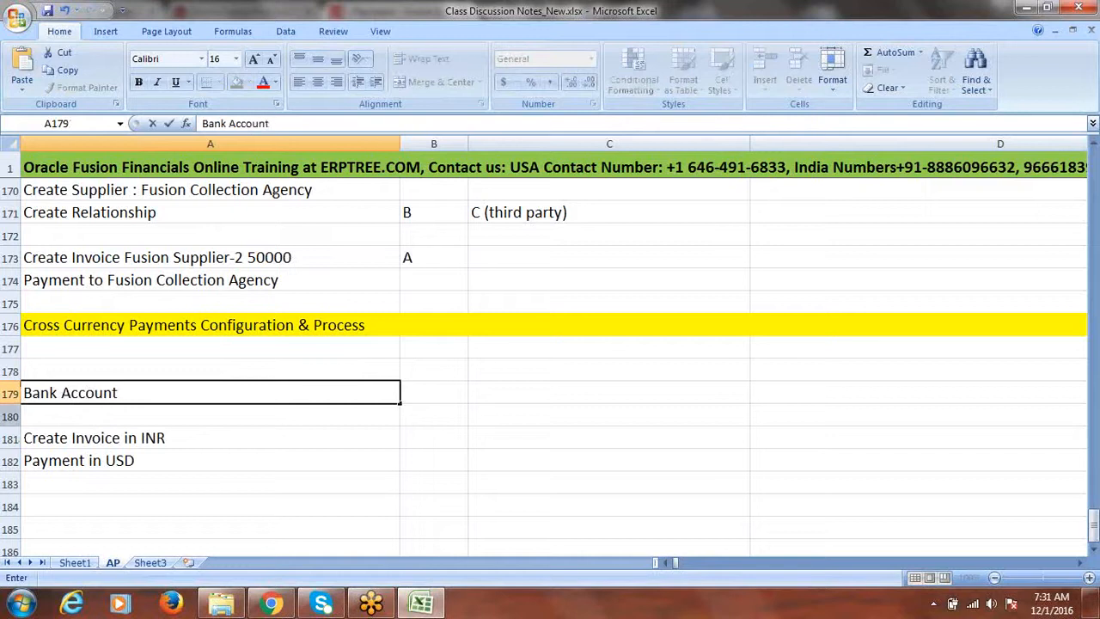
pyautogui.click(12, 417)
pyautogui.rightClick(13, 419)
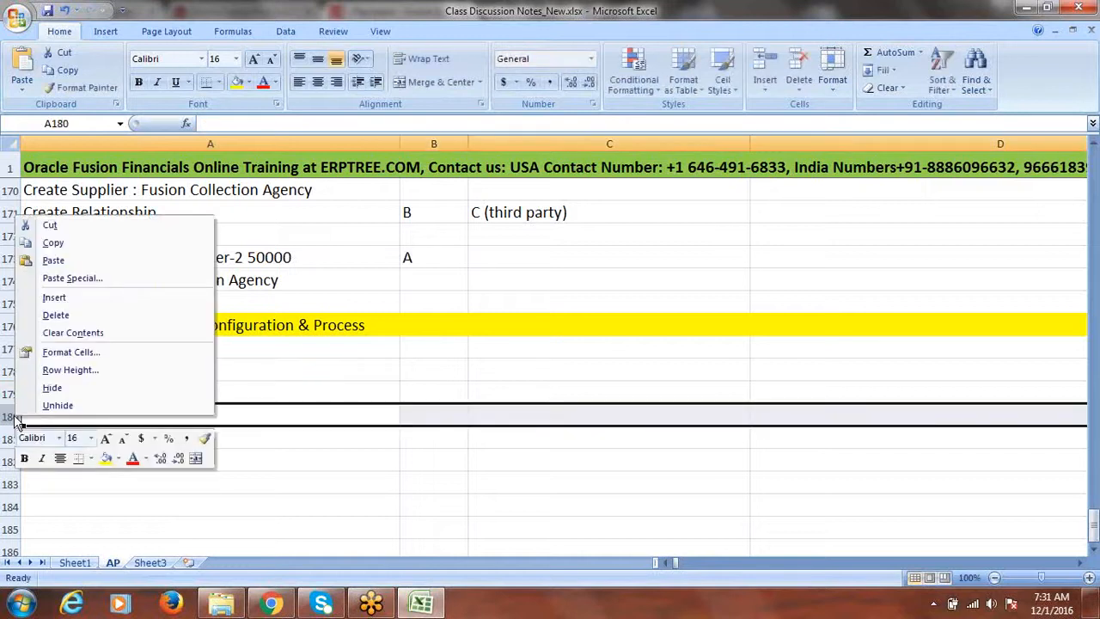
pyautogui.click(55, 297)
pyautogui.click(75, 416)
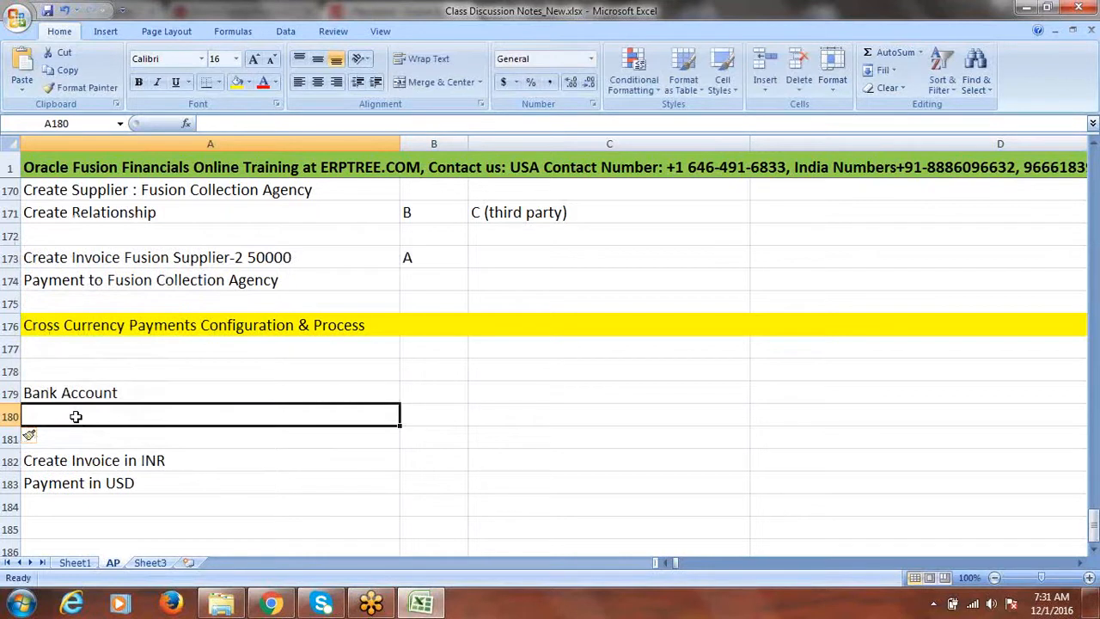
pyautogui.write('Daily Rates')
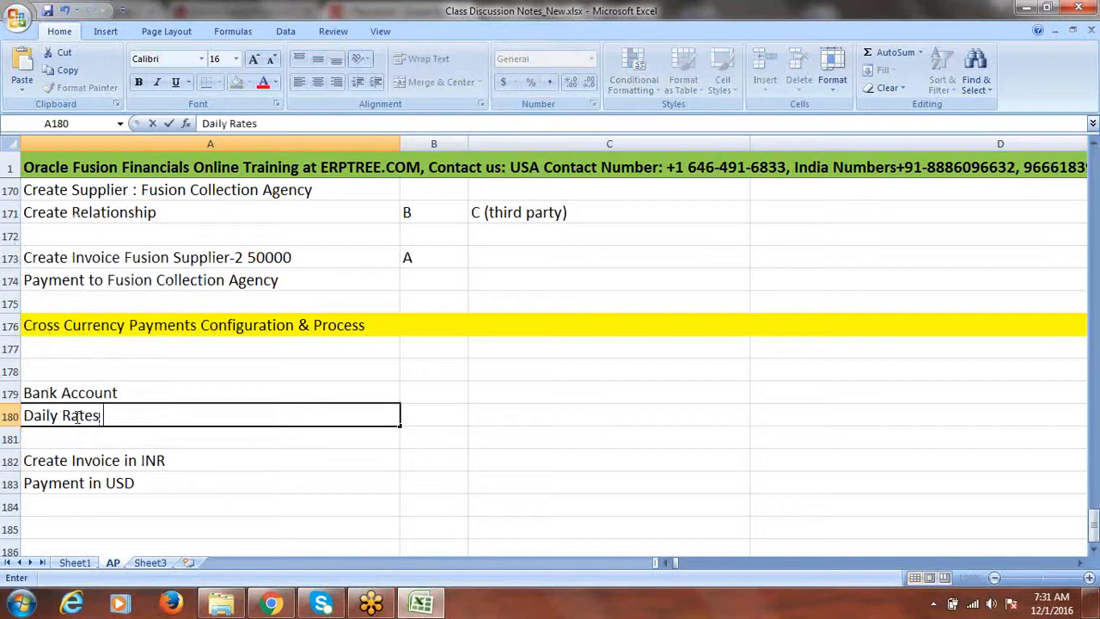
pyautogui.click(141, 388)
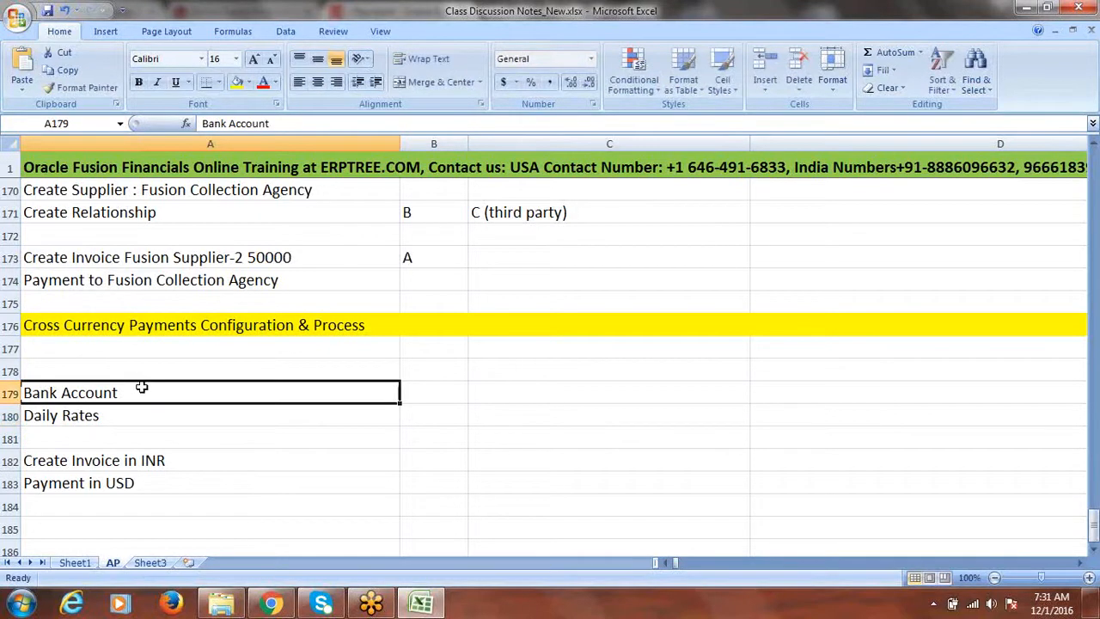
# Step: Insert a row above Bank Account and enter 'Invoice Option' and 'Supplier Site' above it
pyautogui.click(10, 391)
pyautogui.rightClick(10, 391)
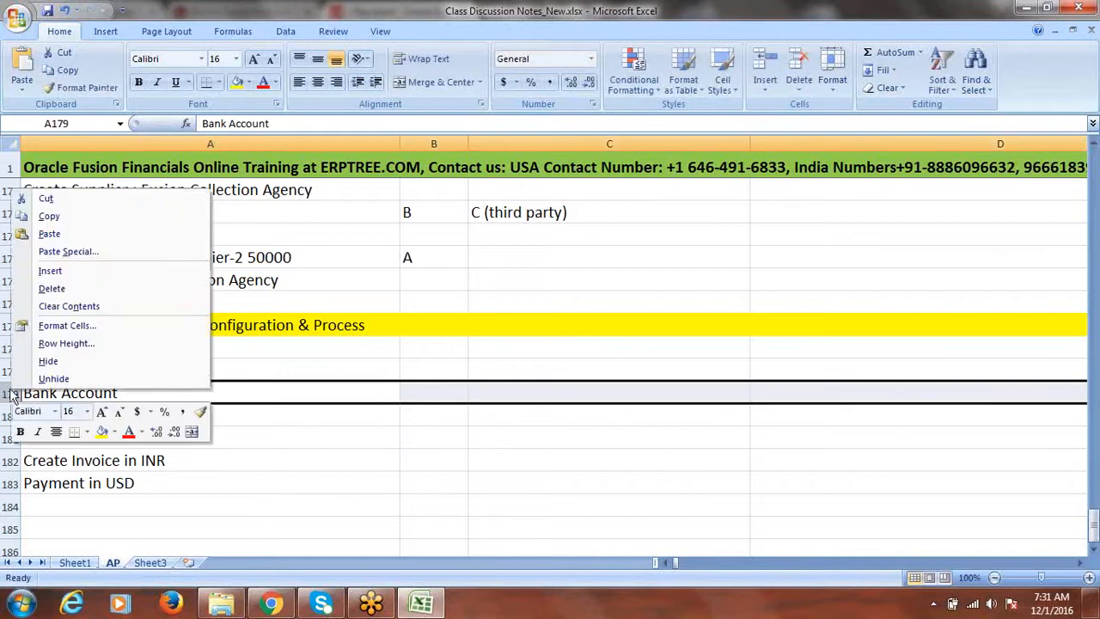
pyautogui.click(69, 271)
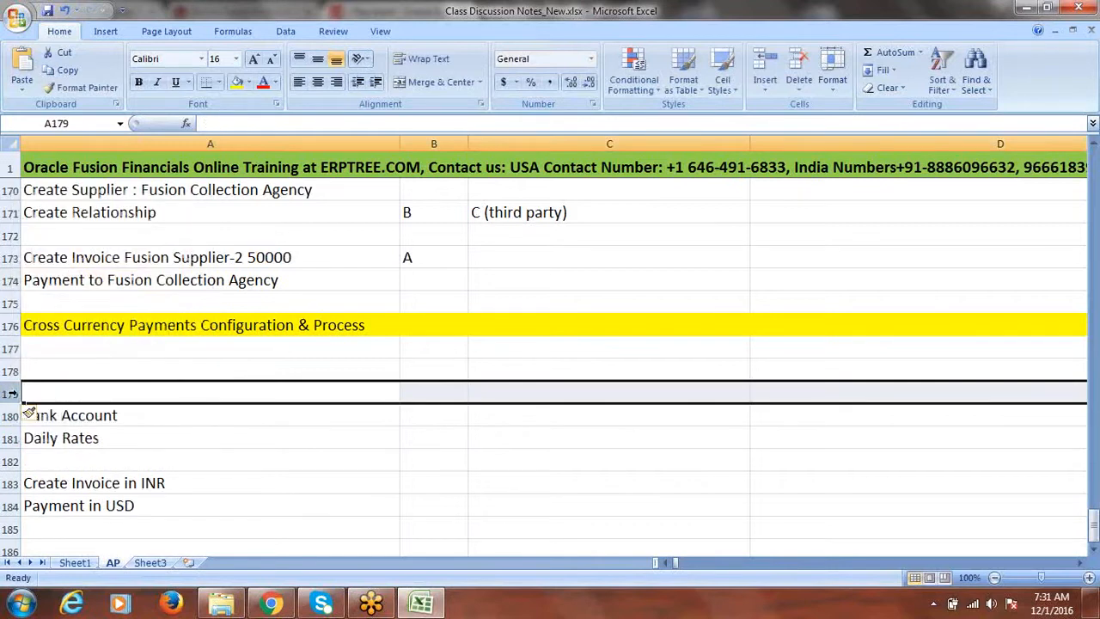
pyautogui.click(59, 368)
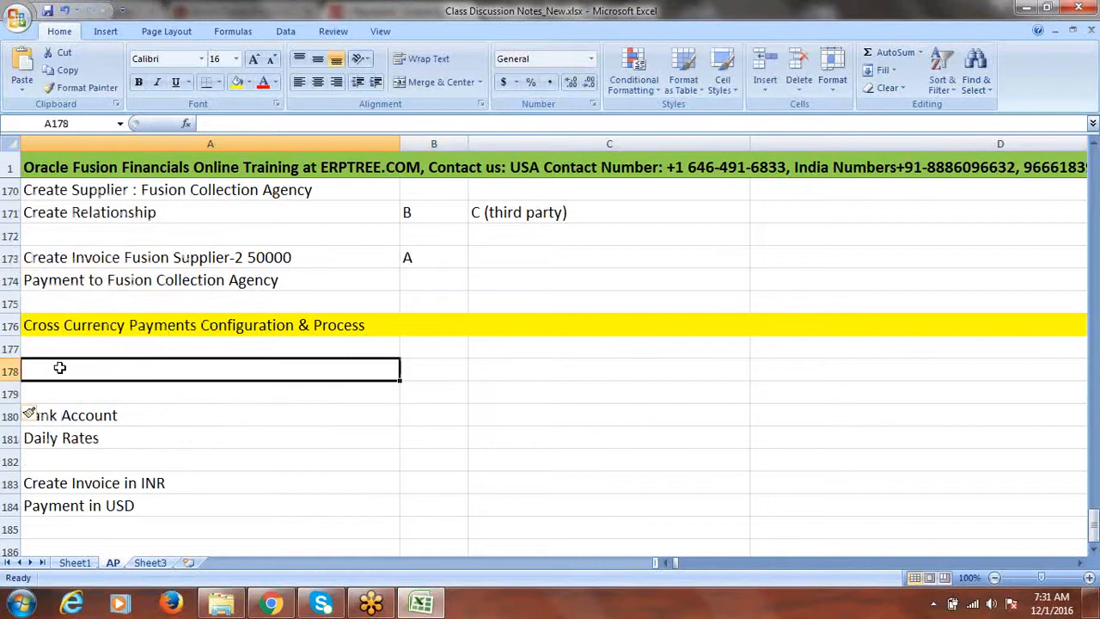
pyautogui.write('i')
pyautogui.press('BackSpace')
pyautogui.write('Inv')
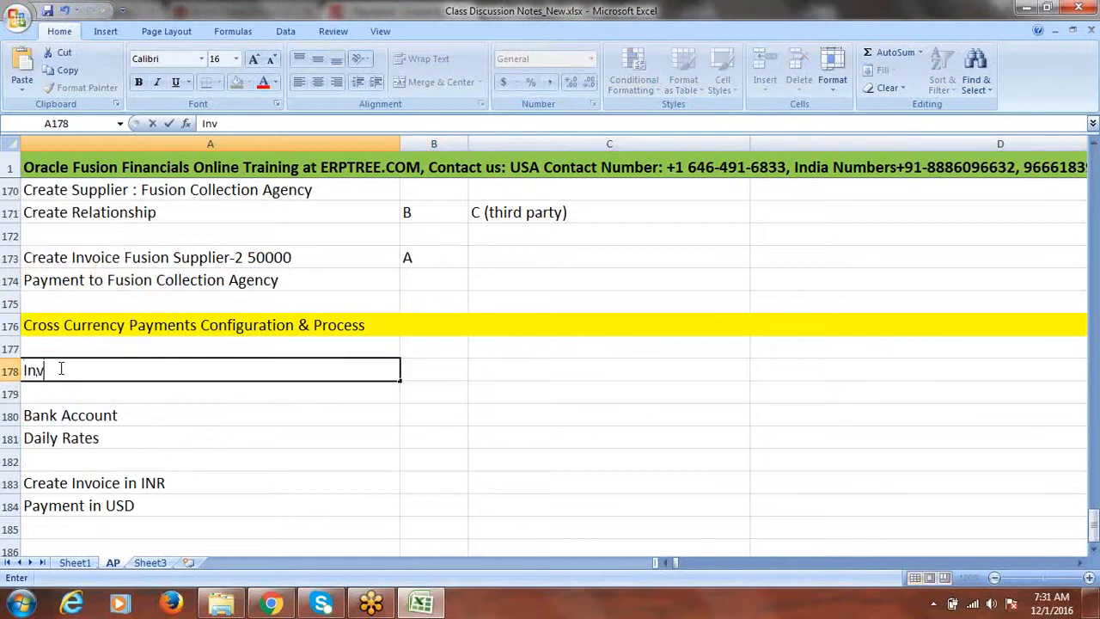
pyautogui.write('oice Option')
pyautogui.press('Return')
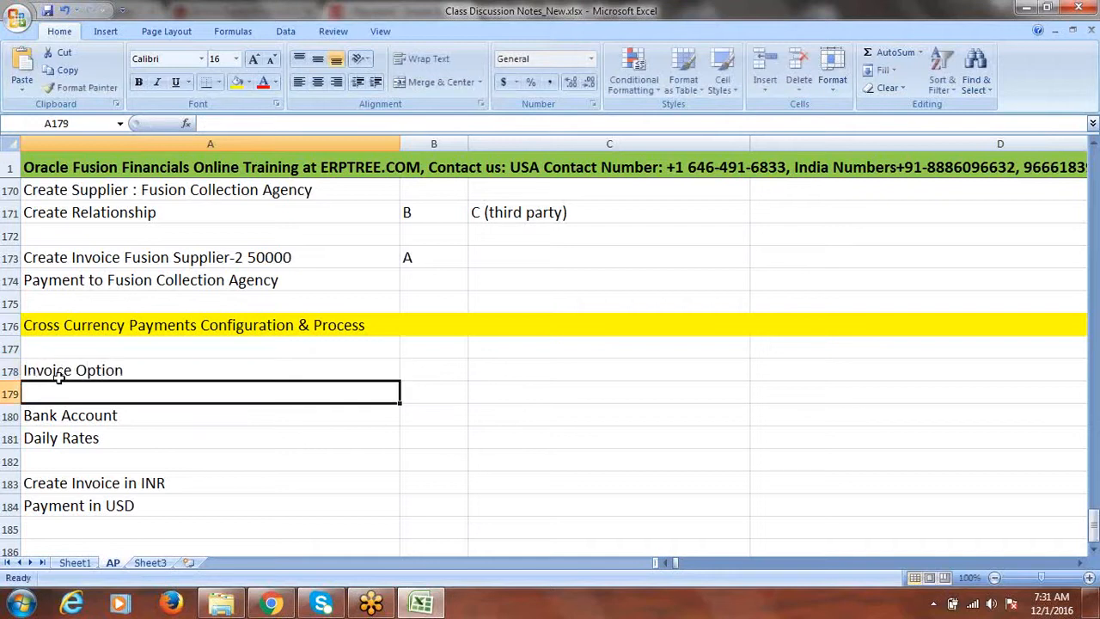
pyautogui.write('Supplier')
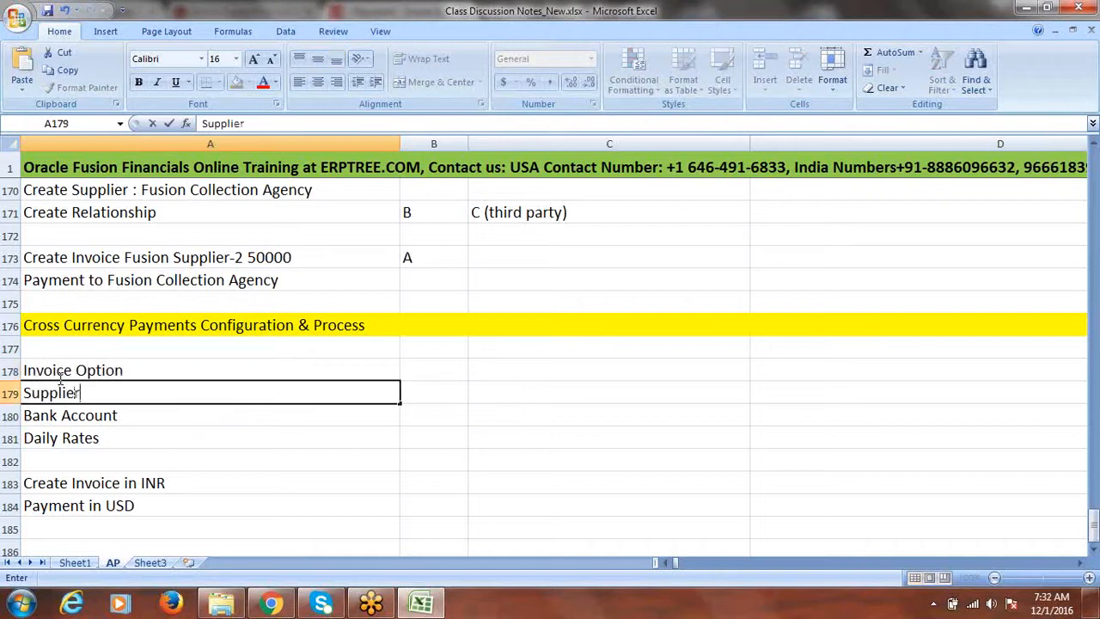
pyautogui.write(' Site')
pyautogui.press('Return')
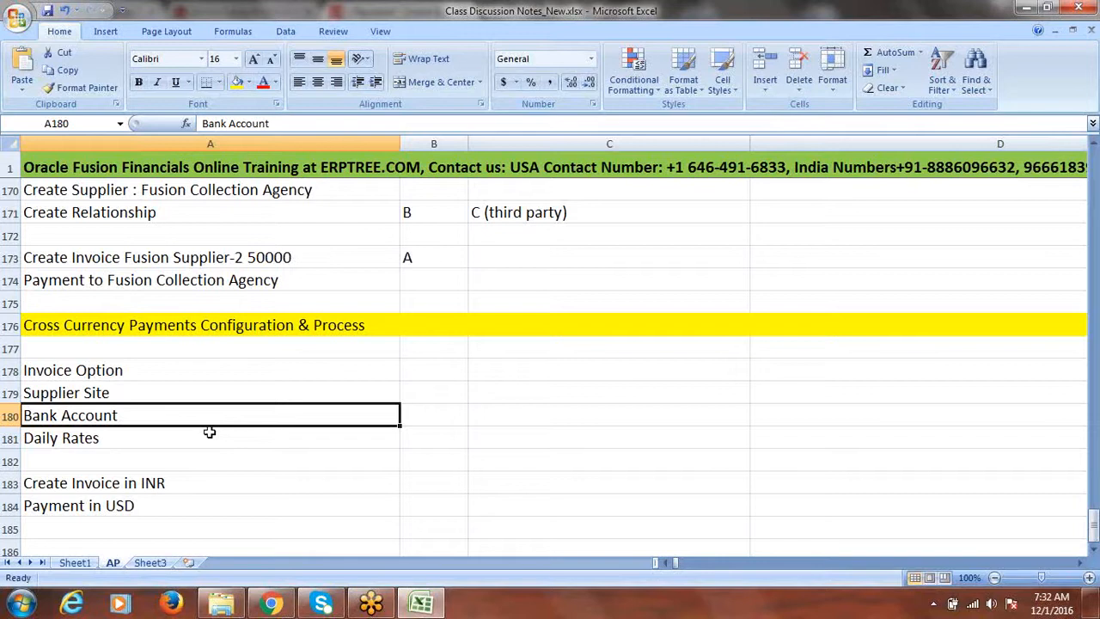
pyautogui.click(161, 393)
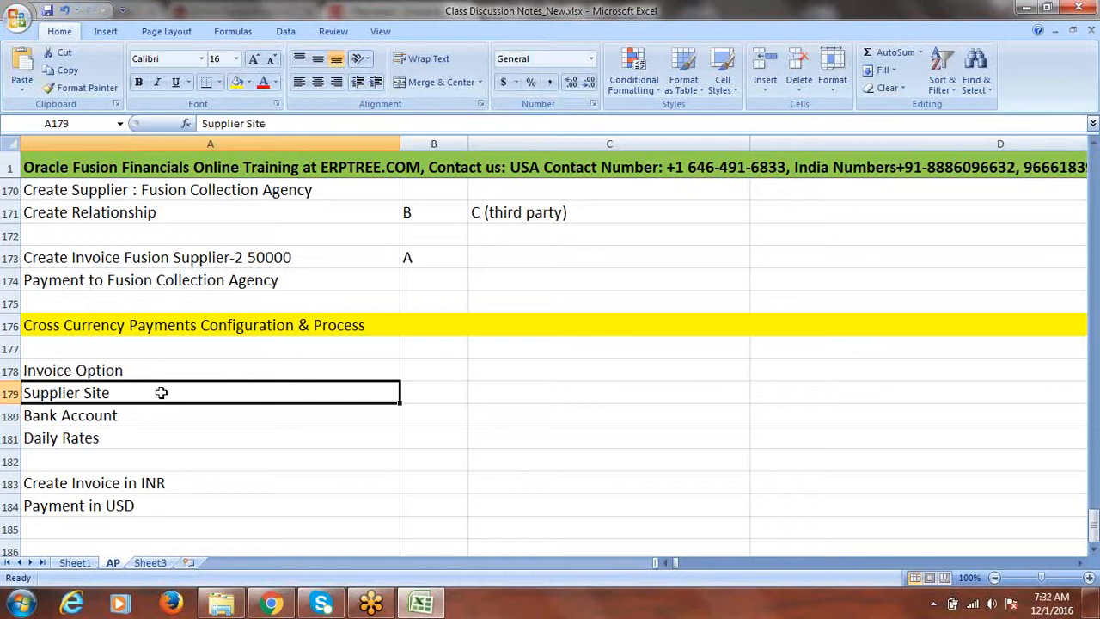
pyautogui.click(118, 371)
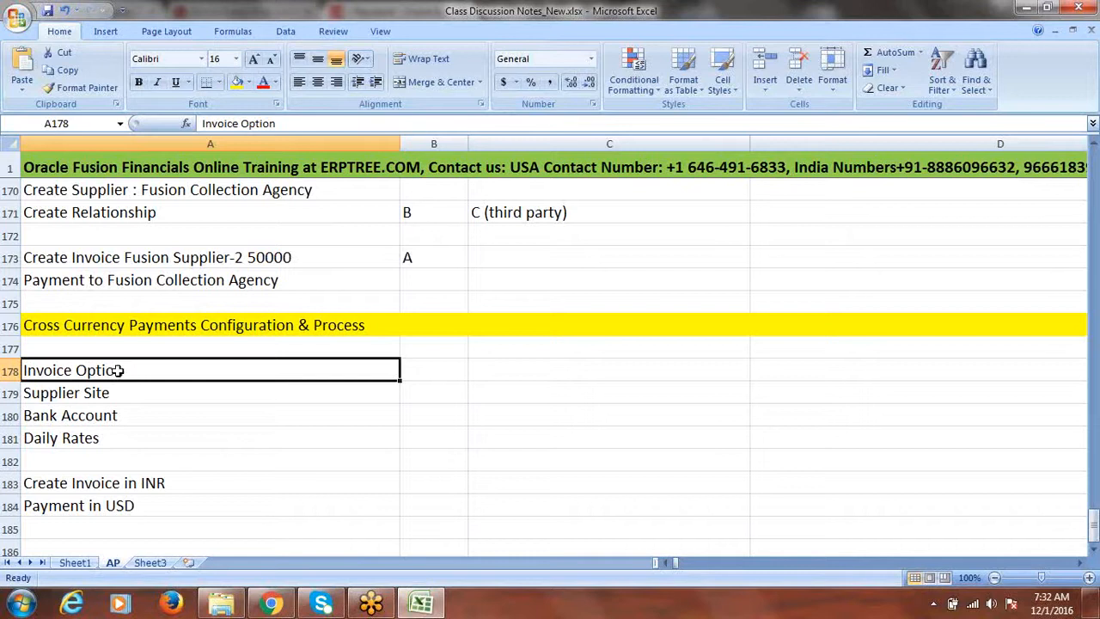
pyautogui.moveTo(118, 371); pyautogui.dragTo(117, 391)
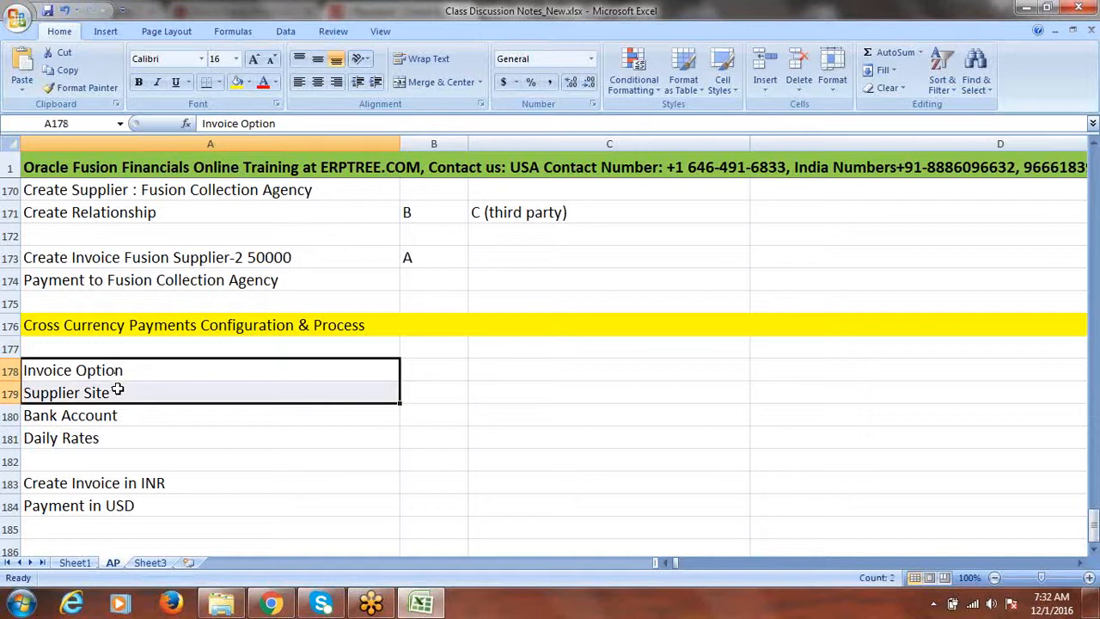
pyautogui.moveTo(127, 485); pyautogui.dragTo(129, 506)
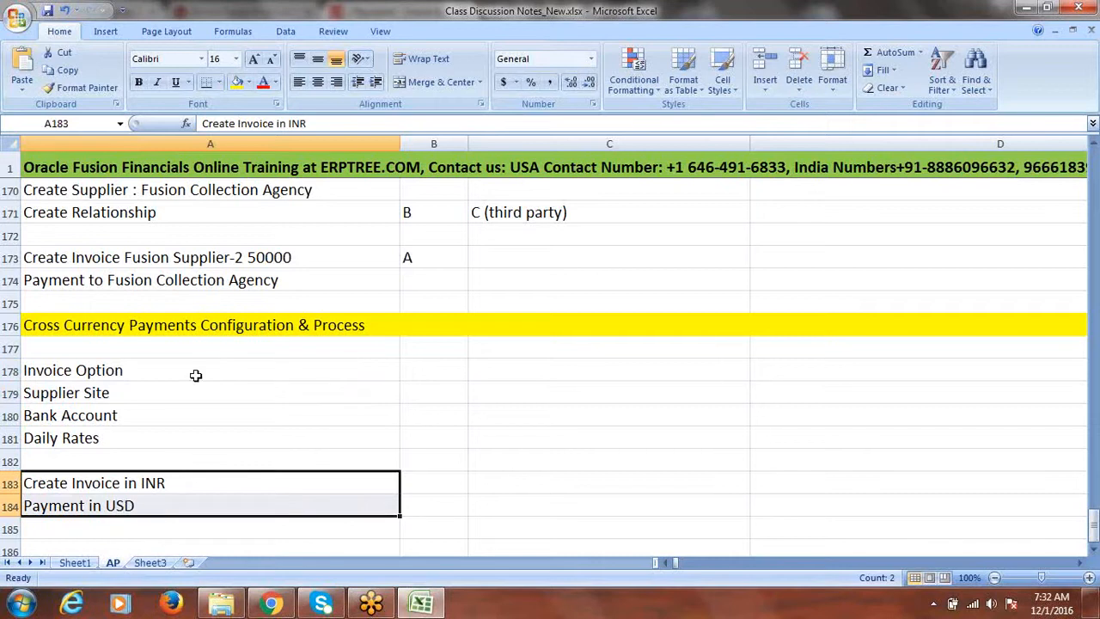
pyautogui.moveTo(129, 379); pyautogui.dragTo(128, 394)
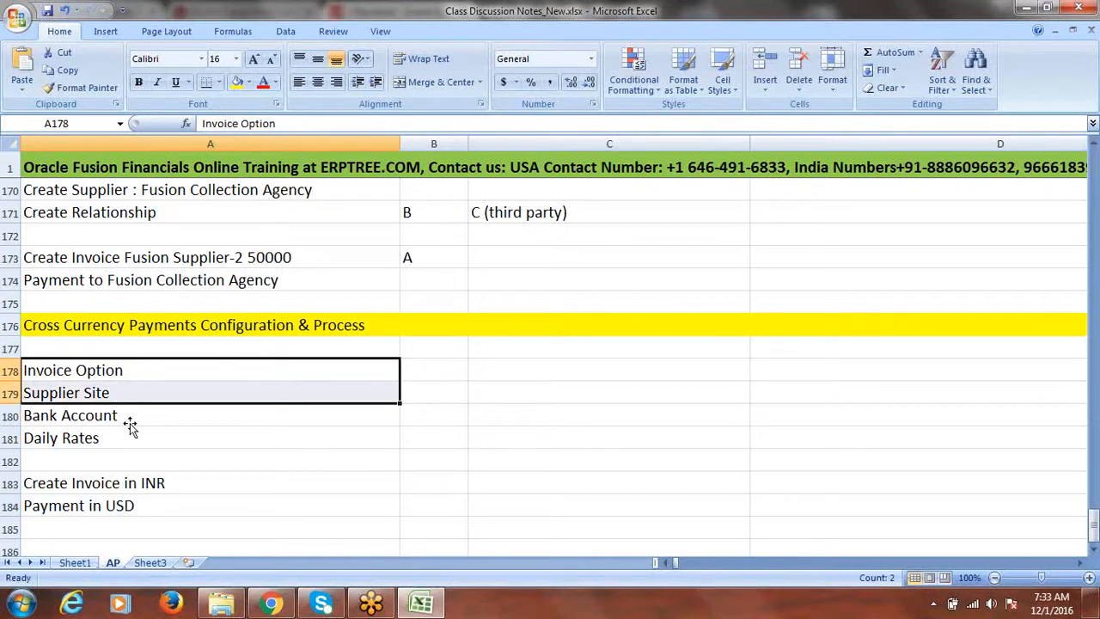
pyautogui.click(121, 370)
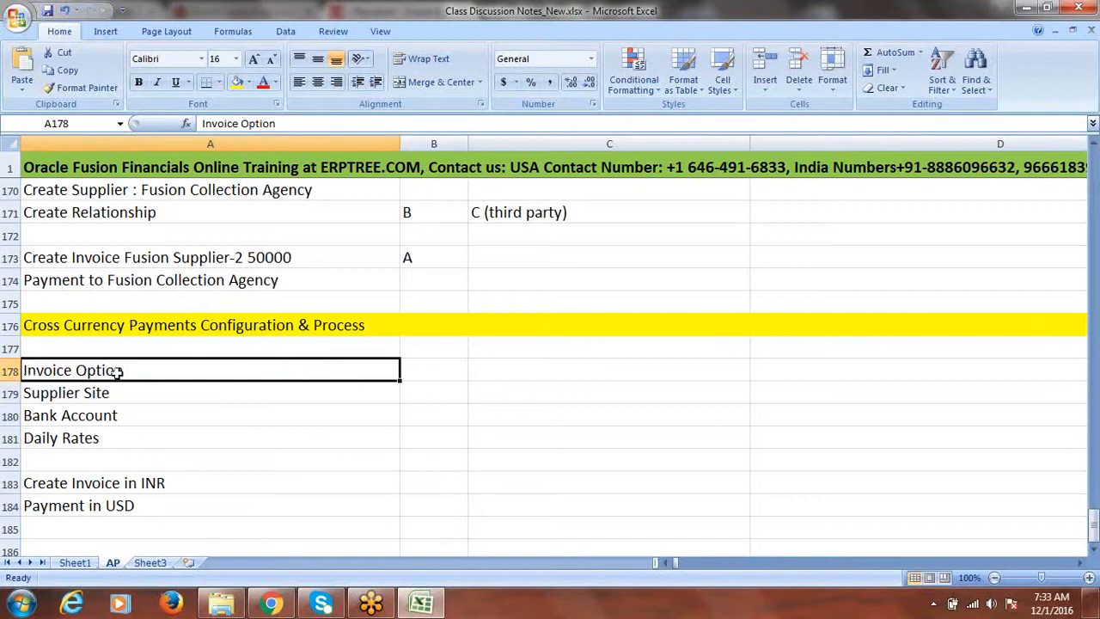
# Step: Highlight the cross-currency configuration and invoice/payment notes, then save the workbook
pyautogui.click(109, 395)
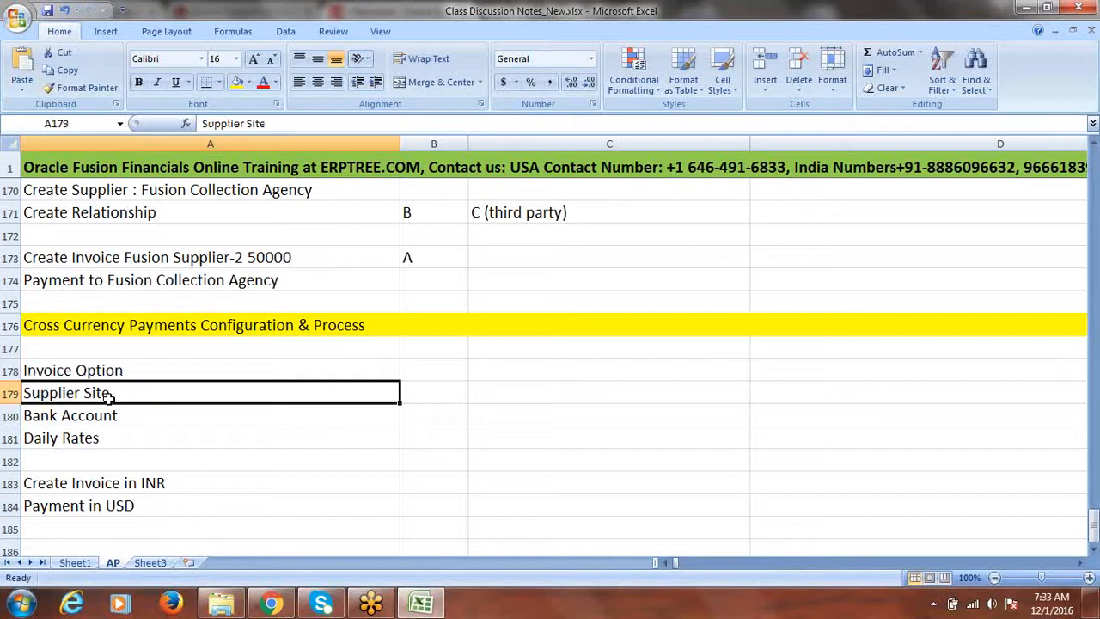
pyautogui.moveTo(117, 375); pyautogui.dragTo(118, 392)
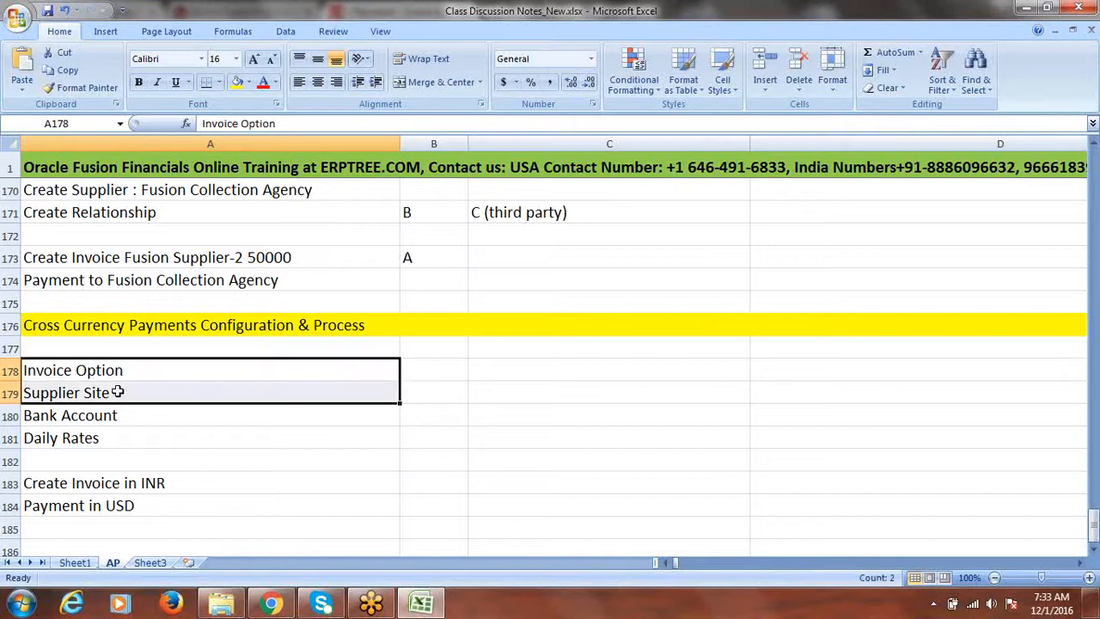
pyautogui.click(134, 417)
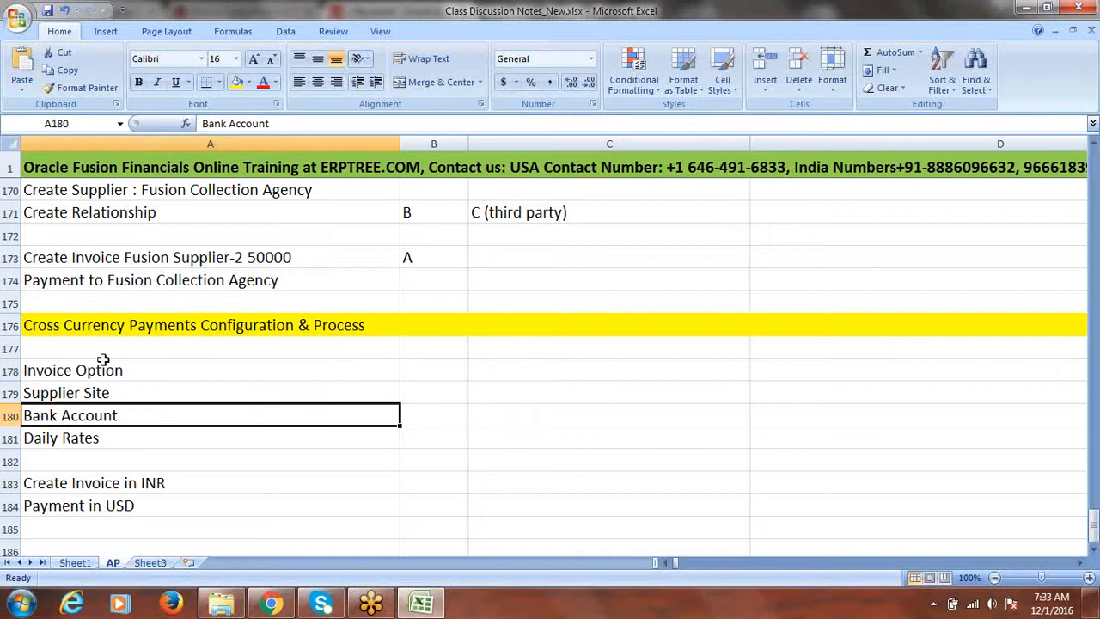
pyautogui.click(128, 437)
pyautogui.moveTo(118, 369); pyautogui.dragTo(118, 440)
pyautogui.moveTo(115, 484); pyautogui.dragTo(115, 505)
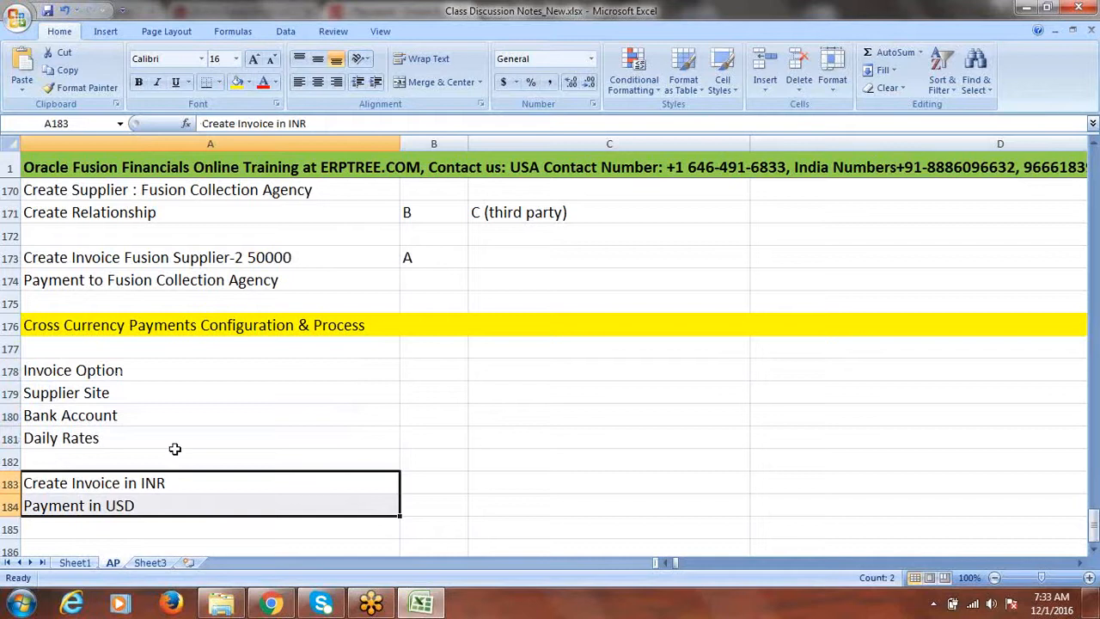
pyautogui.moveTo(125, 369); pyautogui.dragTo(130, 389)
pyautogui.hotkey('ctrl', 's')
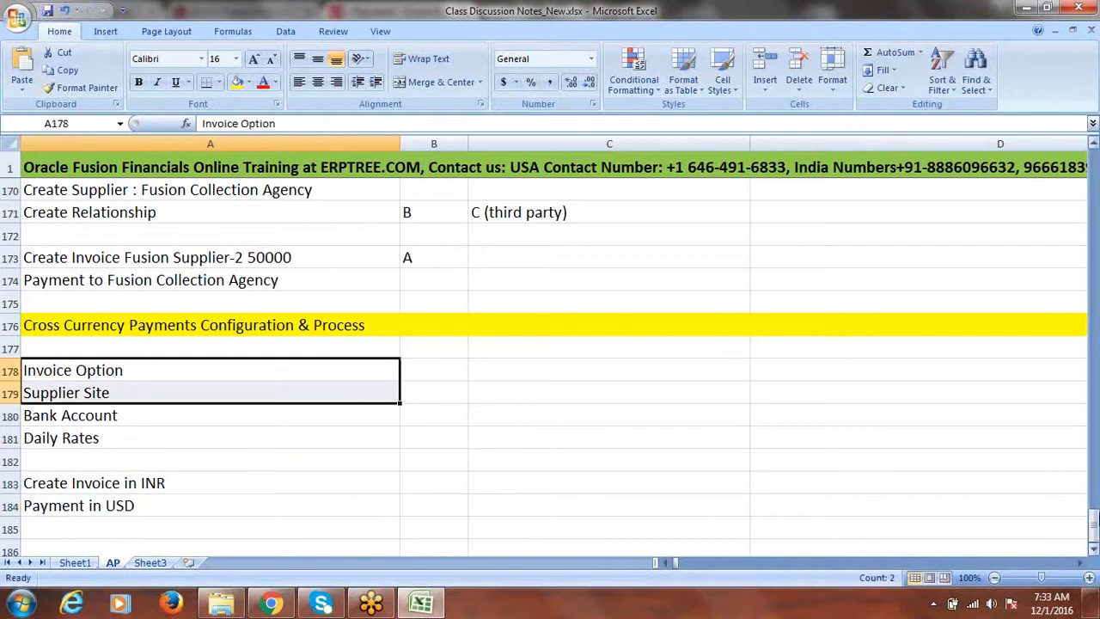
# Step: Reselect the notes from Invoice Option to Payment in USD and switch to Chrome
pyautogui.click(1094, 550)
pyautogui.click(1093, 550)
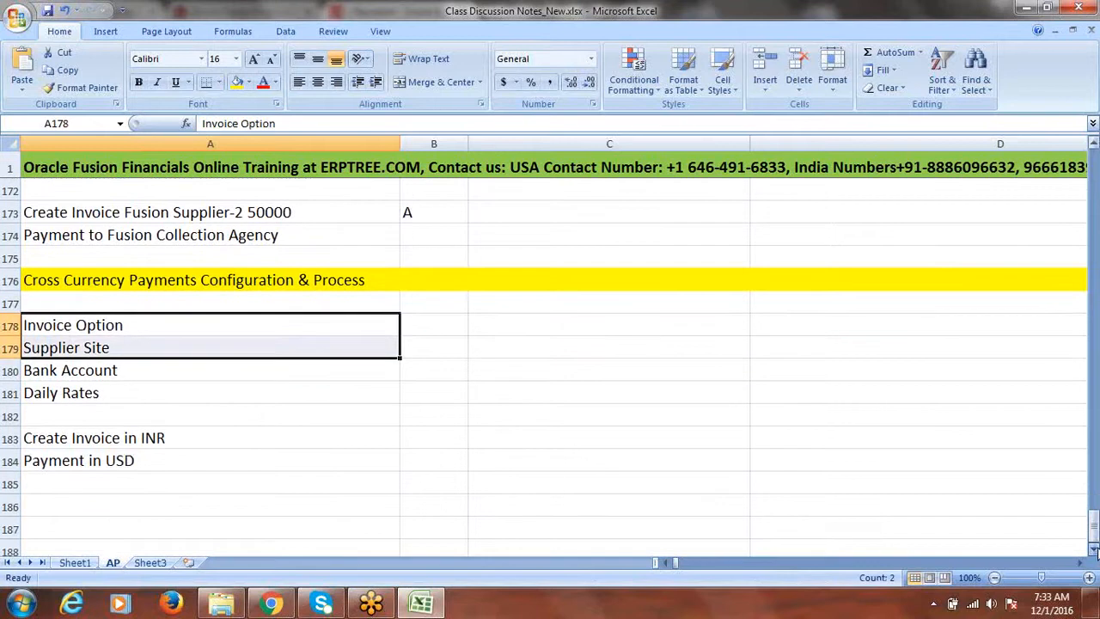
pyautogui.click(449, 322)
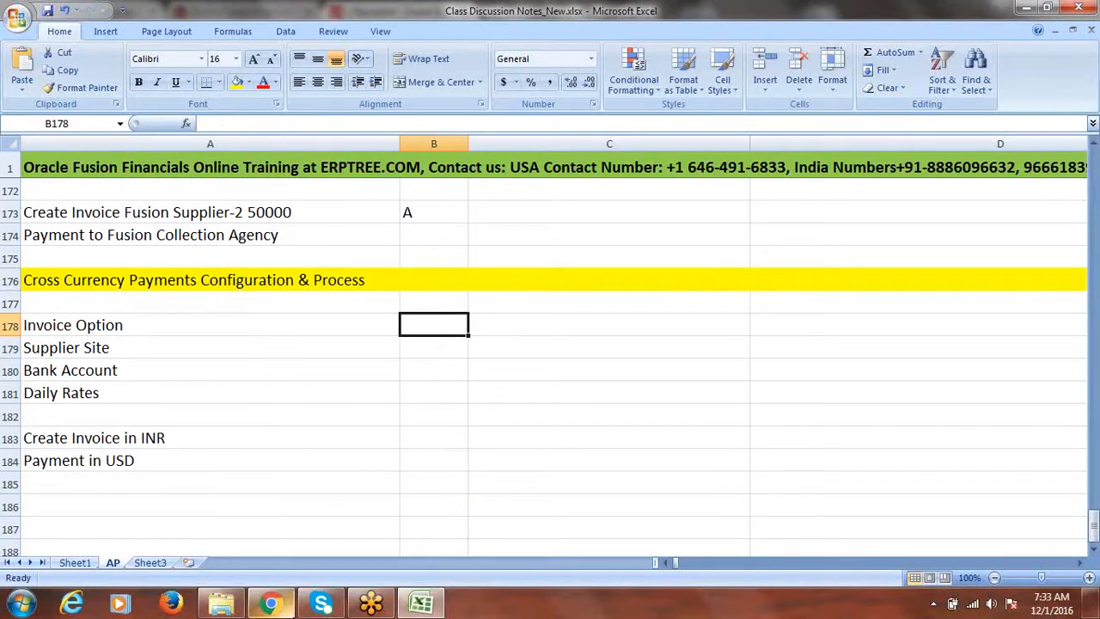
pyautogui.click(98, 323)
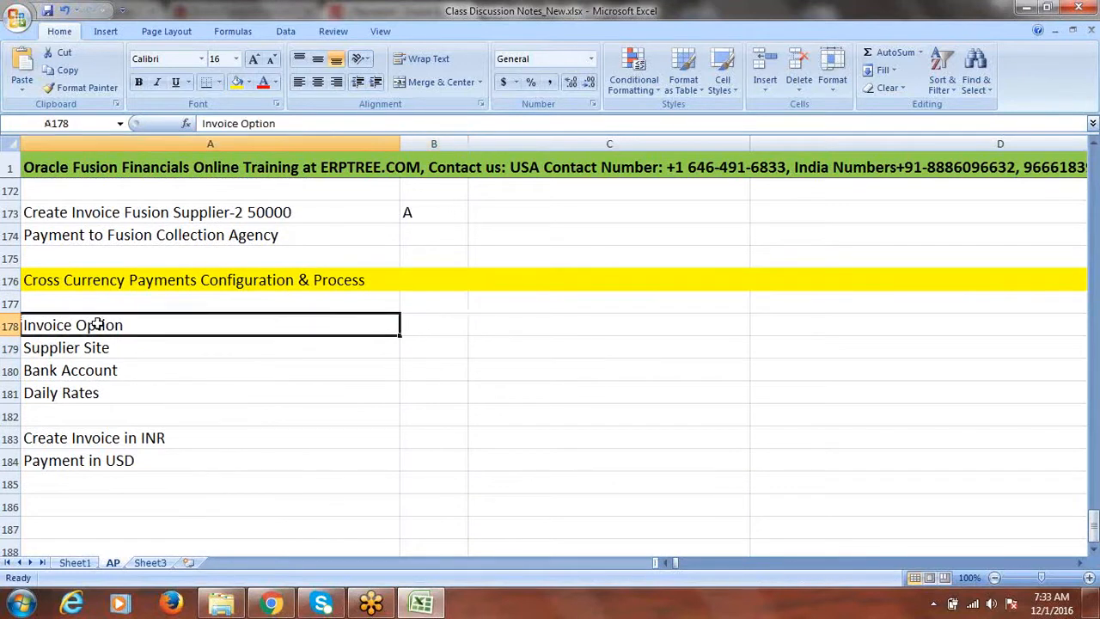
pyautogui.moveTo(86, 327); pyautogui.dragTo(81, 383)
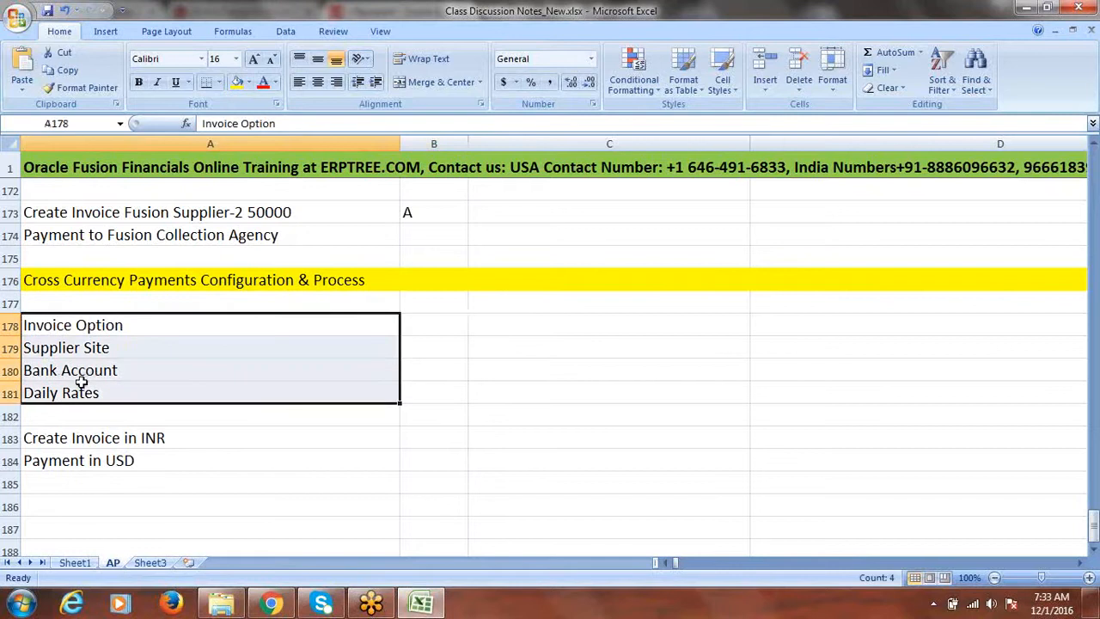
pyautogui.moveTo(78, 438); pyautogui.dragTo(78, 456)
pyautogui.click(272, 604)
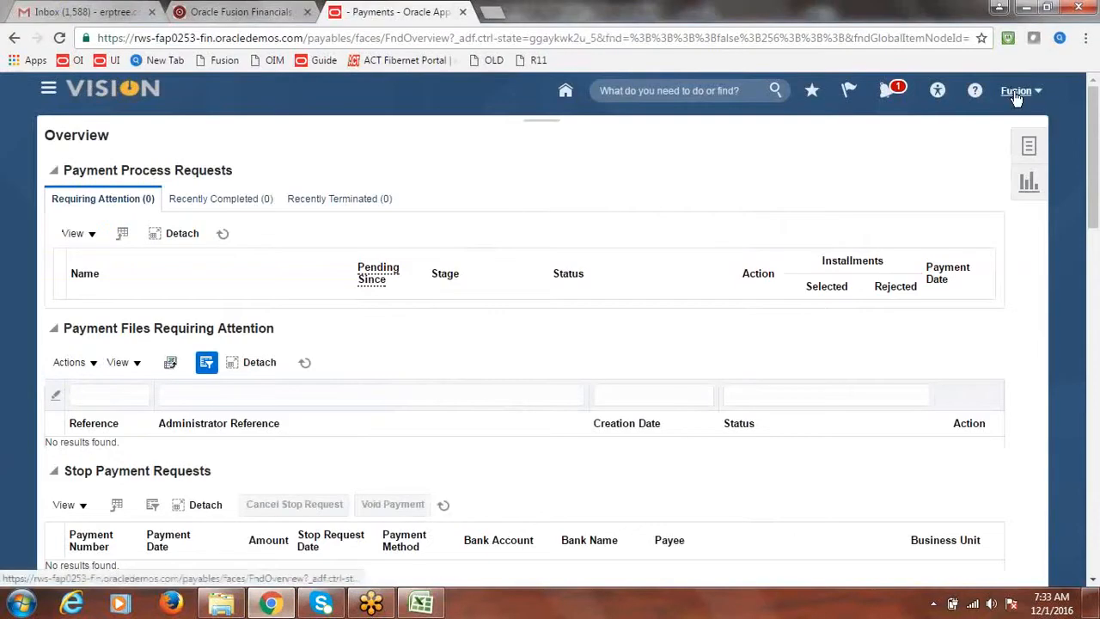
# Step: Open the Fusion Implementation Project in Setup and Maintenance and search its tasks for 'invoice options'
pyautogui.click(1016, 97)
pyautogui.click(891, 261)
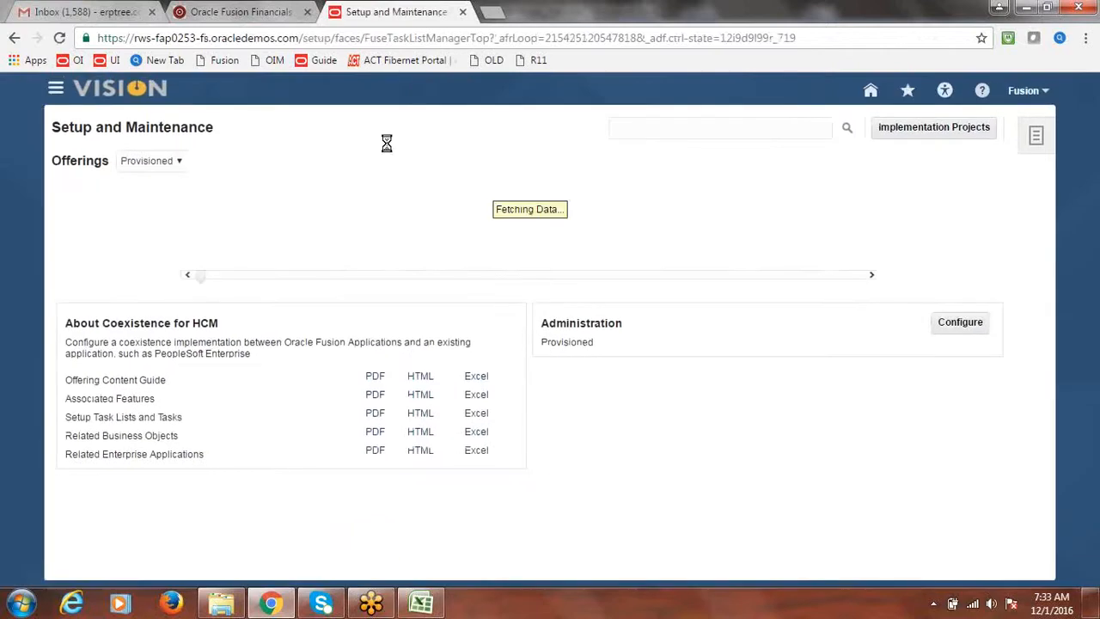
pyautogui.click(966, 136)
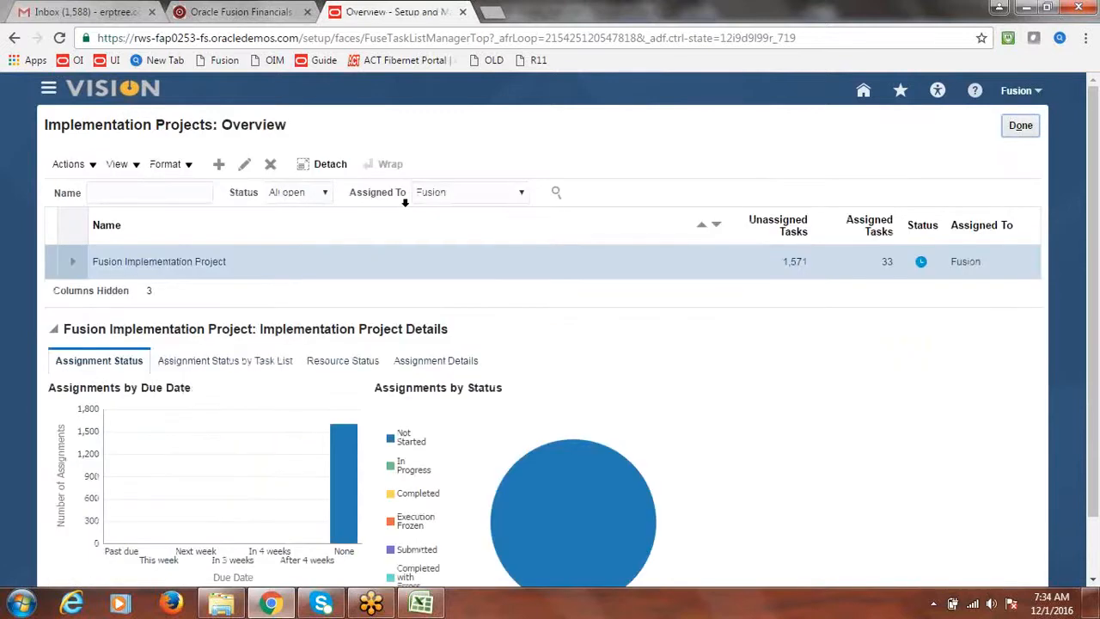
pyautogui.click(187, 263)
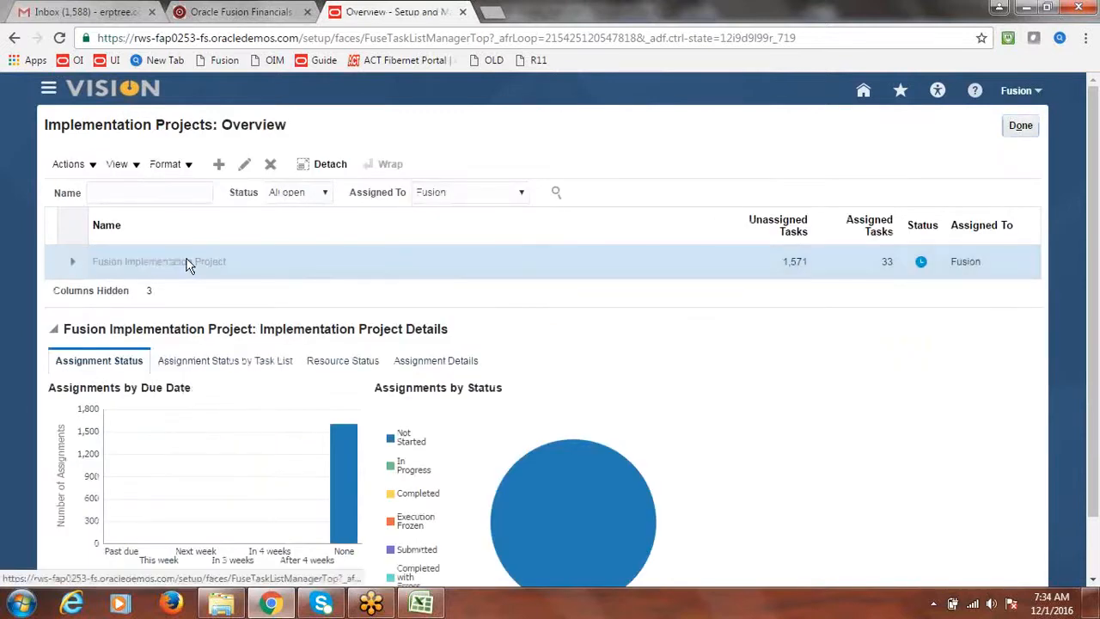
pyautogui.click(198, 316)
pyautogui.write('invoice options')
# Step: Run the 'invoice options' task search and open the Financials Manage Invoice Options task for Fusion US
pyautogui.press('Return')
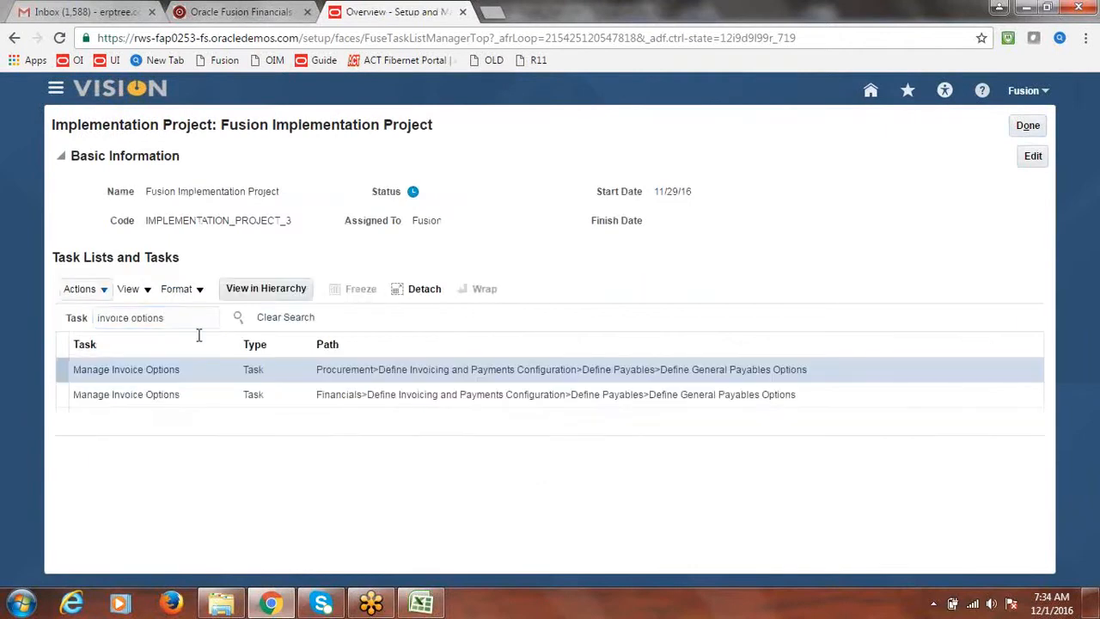
pyautogui.click(152, 395)
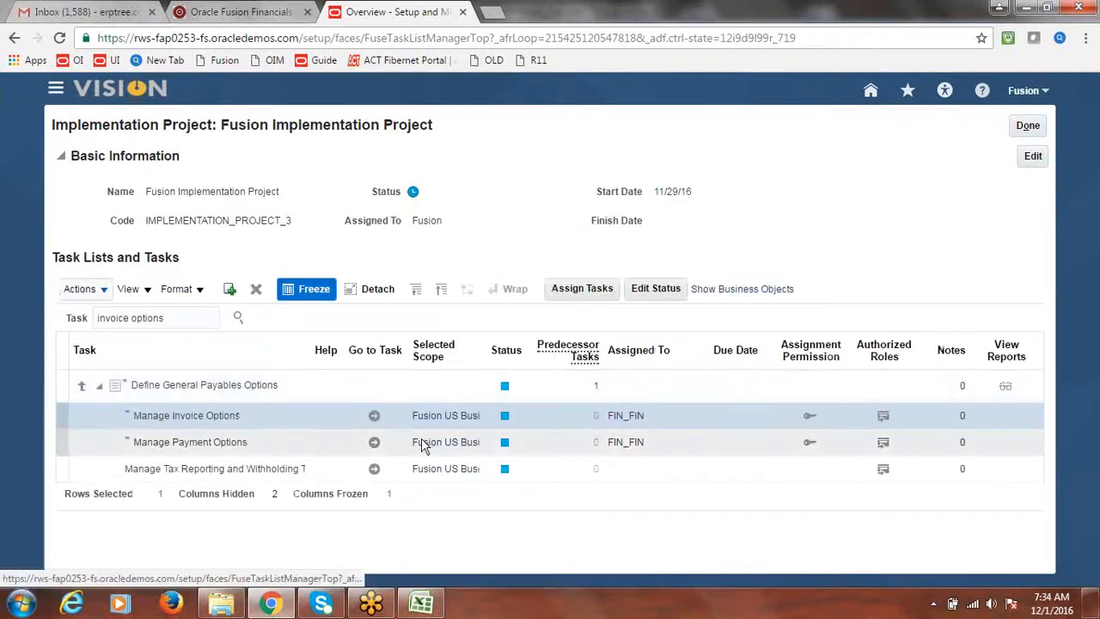
pyautogui.click(375, 418)
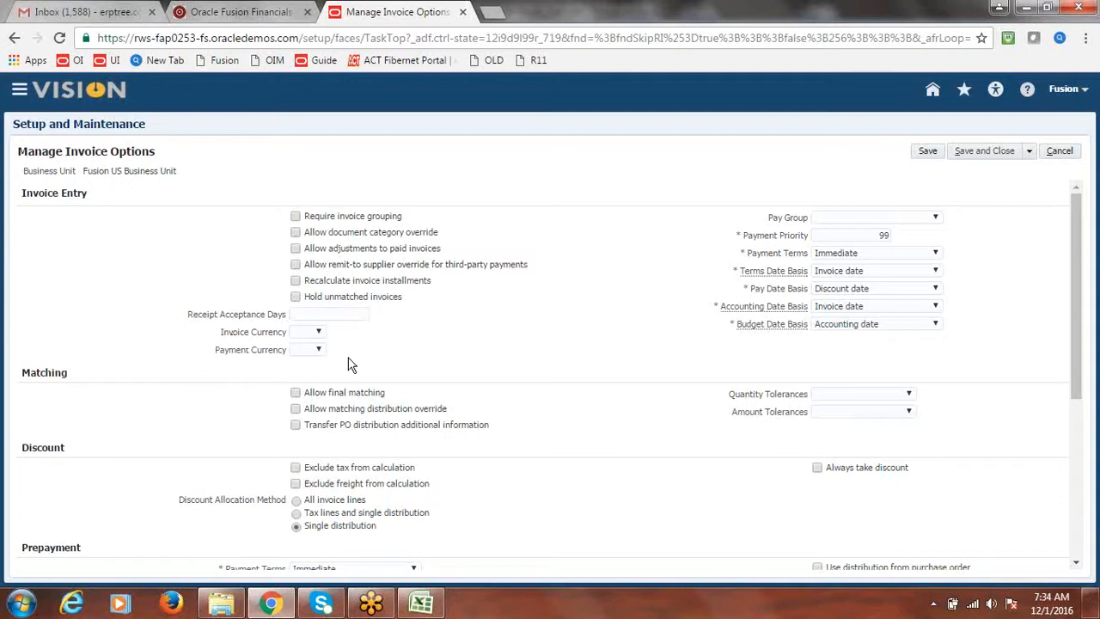
# Step: Choose USD as Invoice Currency and INR as Payment Currency, then save and close
pyautogui.click(318, 331)
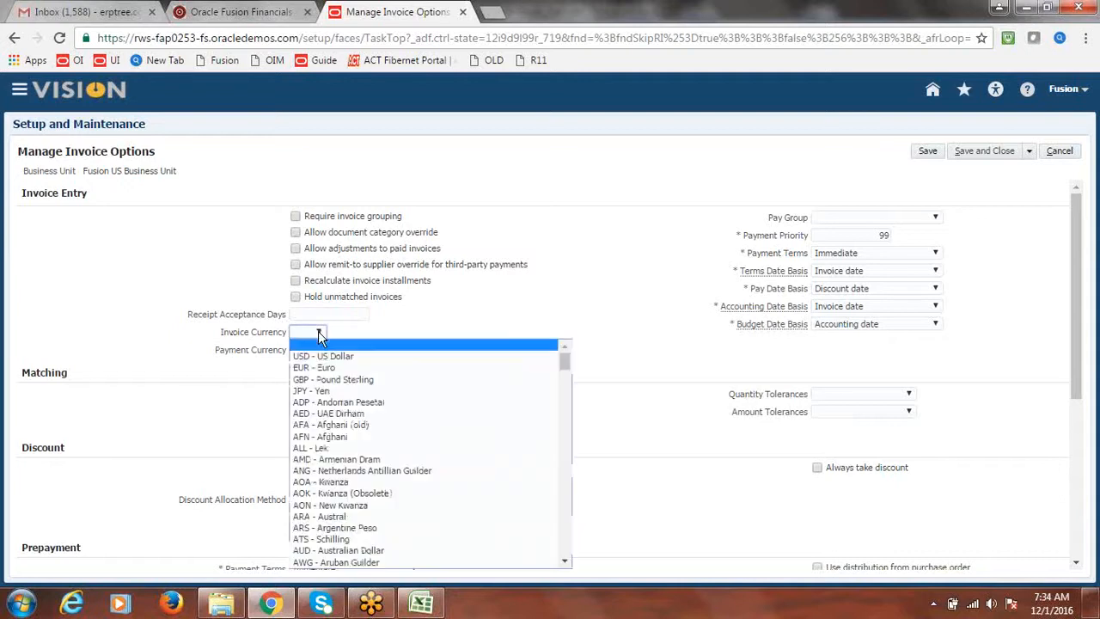
pyautogui.click(328, 353)
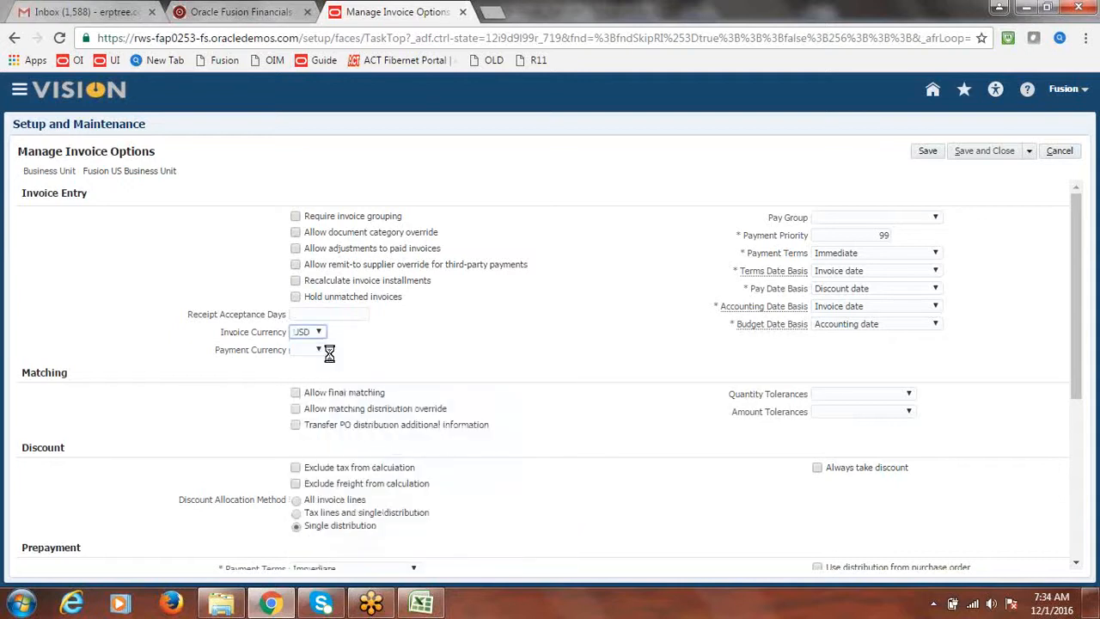
pyautogui.click(318, 351)
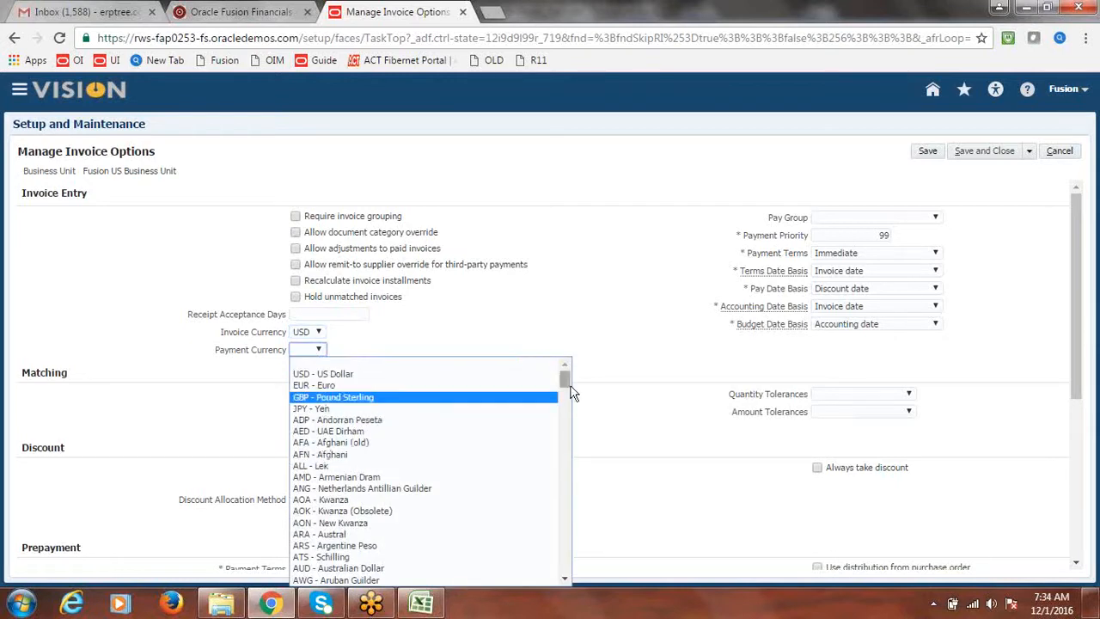
pyautogui.moveTo(564, 379); pyautogui.dragTo(560, 443)
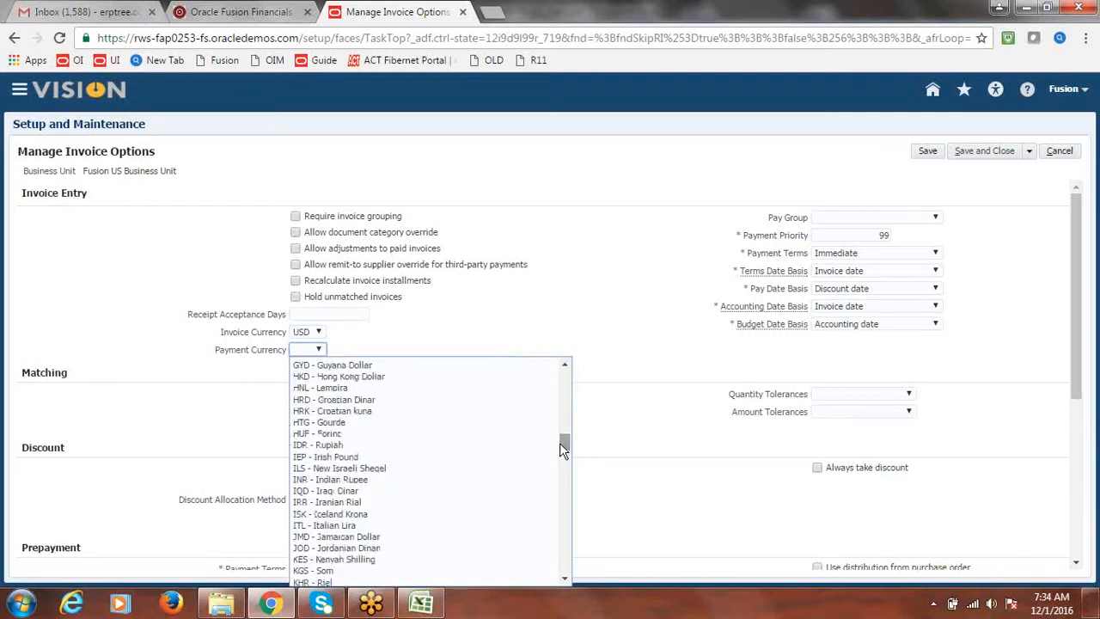
pyautogui.click(344, 479)
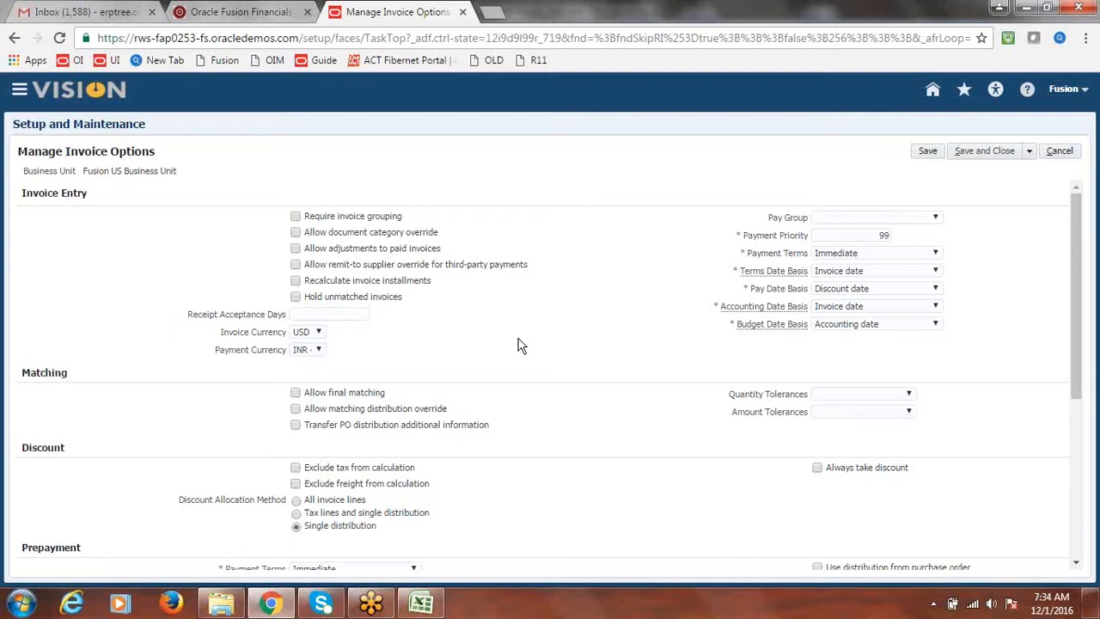
pyautogui.click(986, 150)
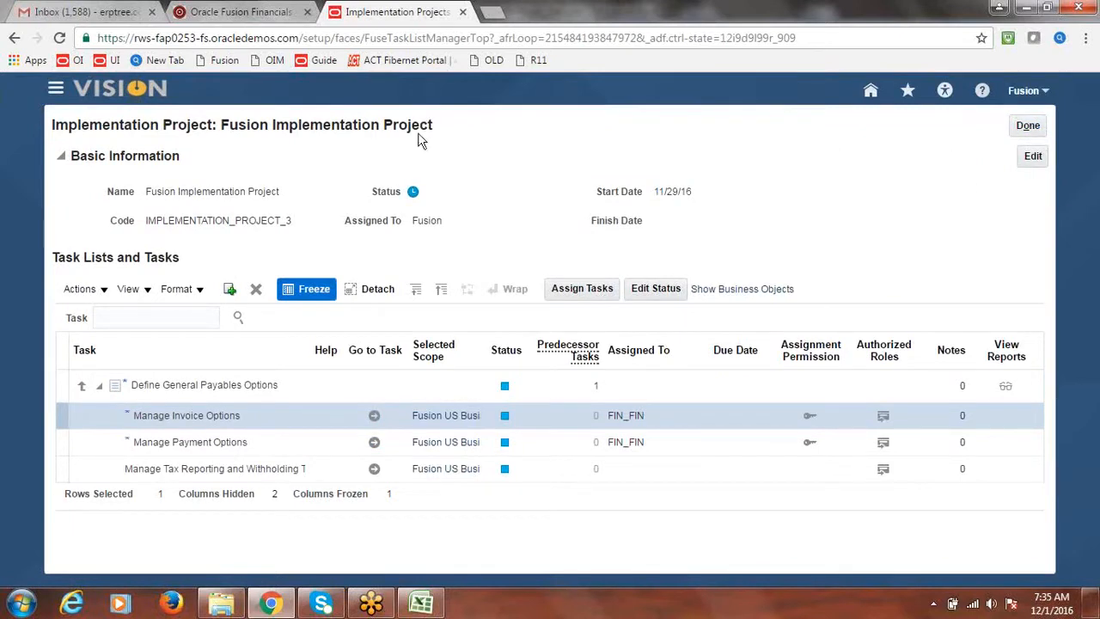
# Step: Go to Procurement > Suppliers from the Navigator and show the supplier Tasks panel
pyautogui.click(53, 92)
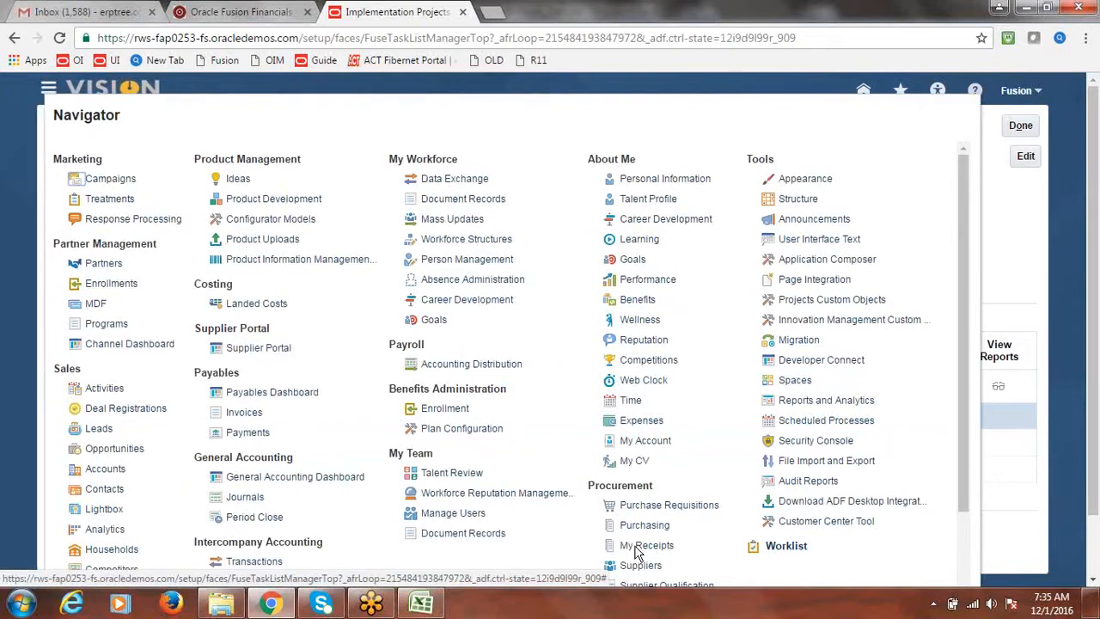
pyautogui.click(673, 565)
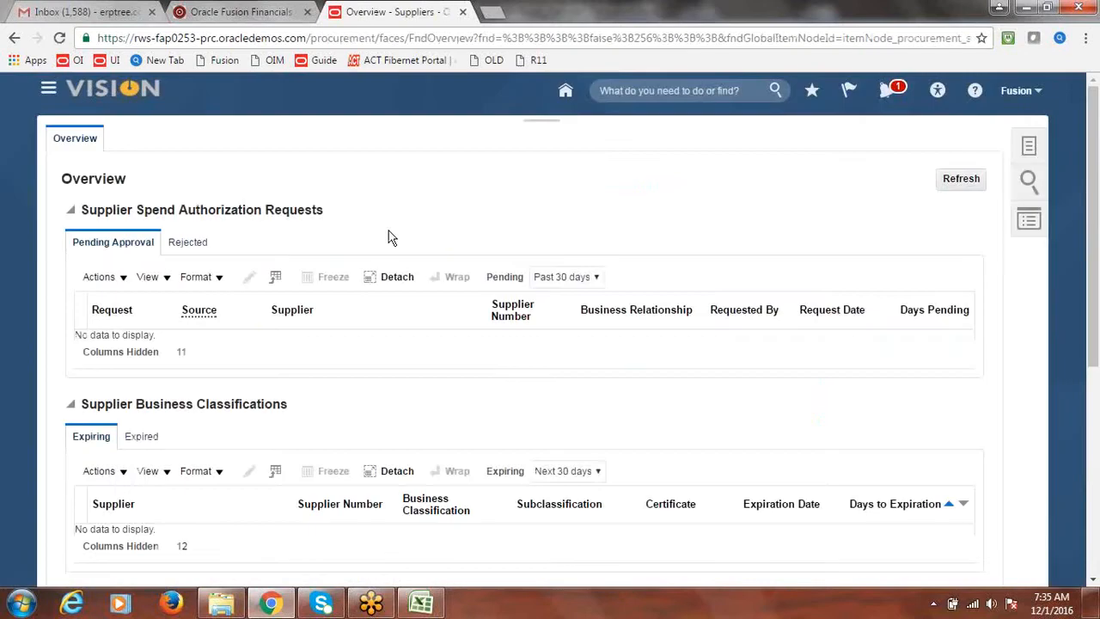
pyautogui.click(1034, 150)
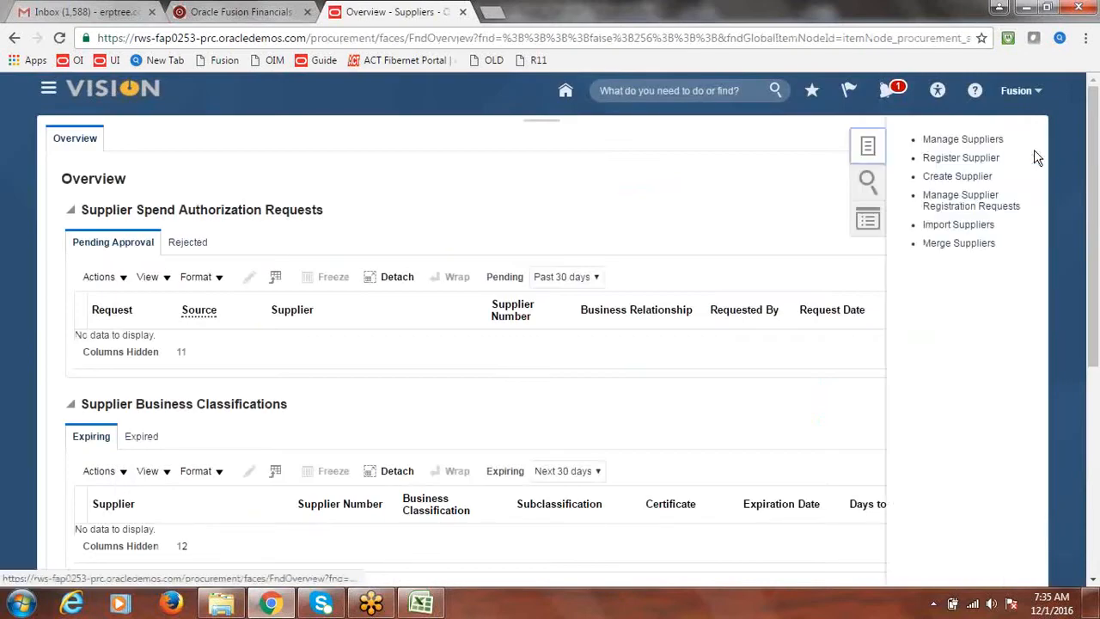
# Step: Search Manage Suppliers for 'Fusion Supplier-2' and open it on the Edit Supplier page
pyautogui.click(957, 145)
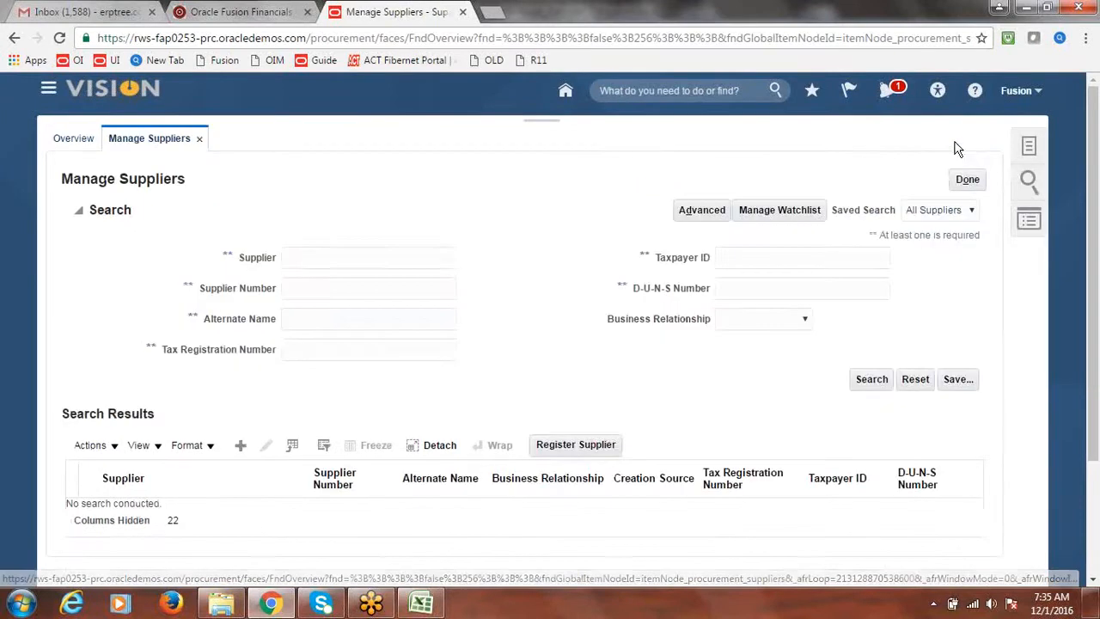
pyautogui.click(383, 257)
pyautogui.write('C')
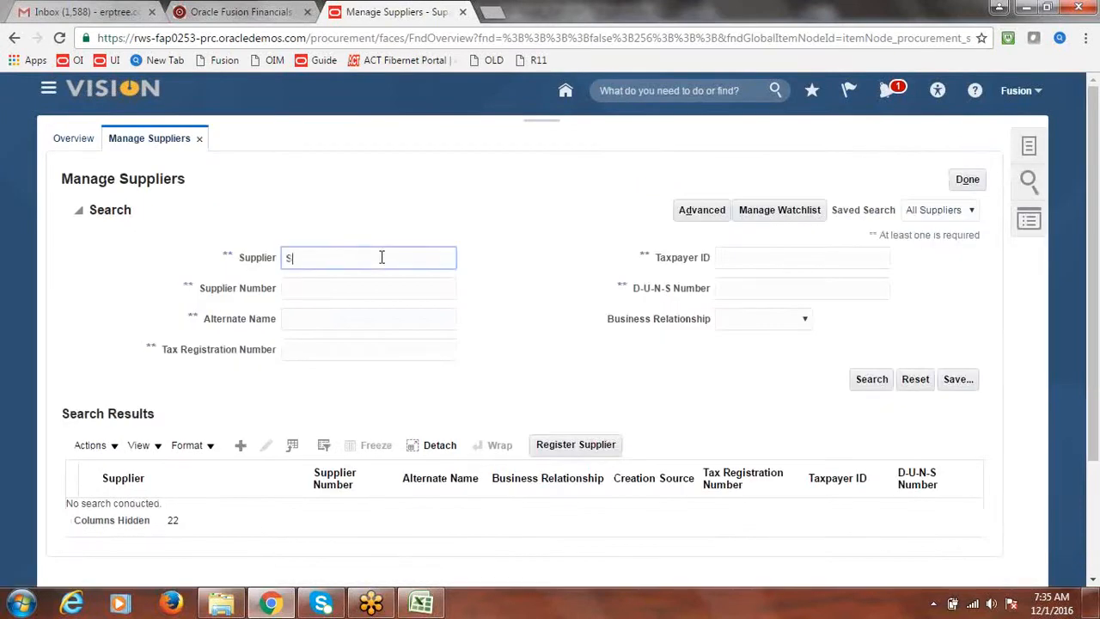
pyautogui.write('usion Supplier')
pyautogui.hotkey('alt', 'Tab')
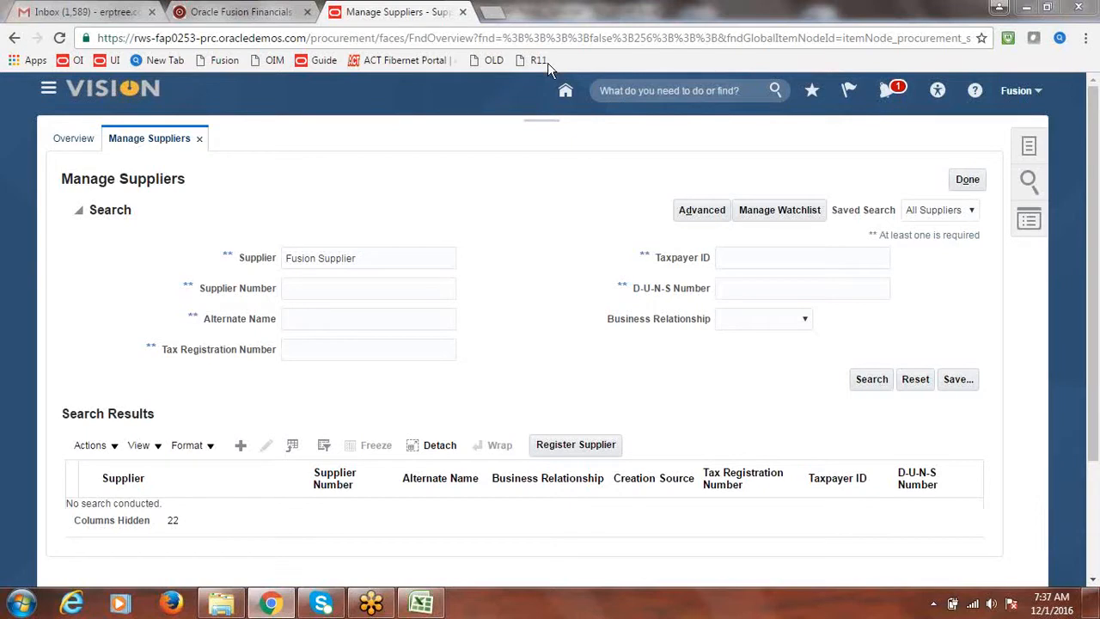
pyautogui.click(426, 258)
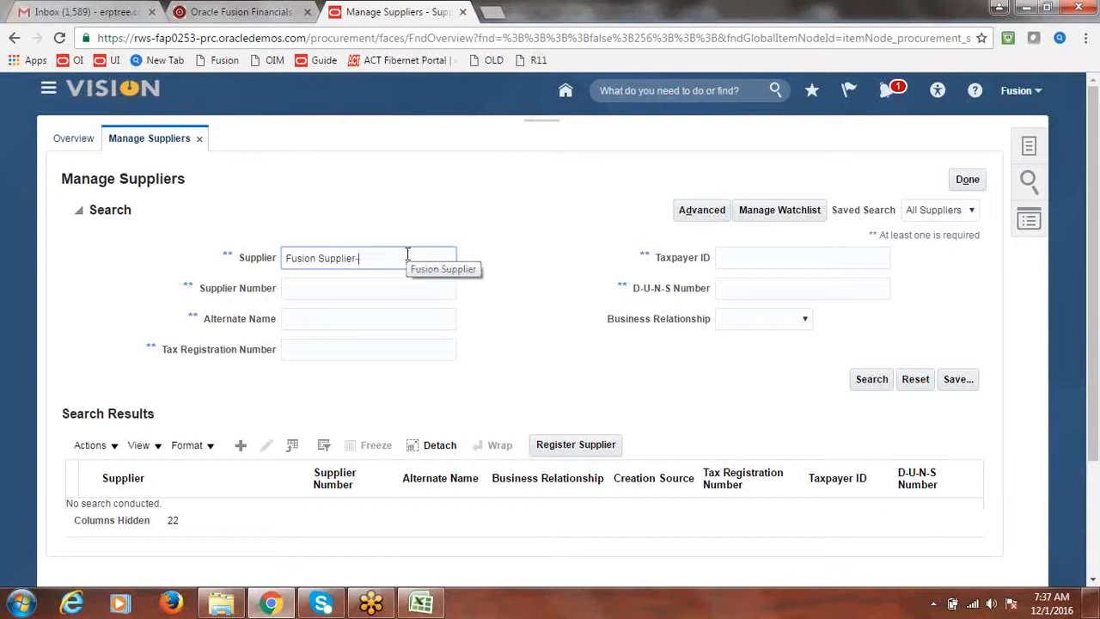
pyautogui.write('-2')
pyautogui.click(883, 379)
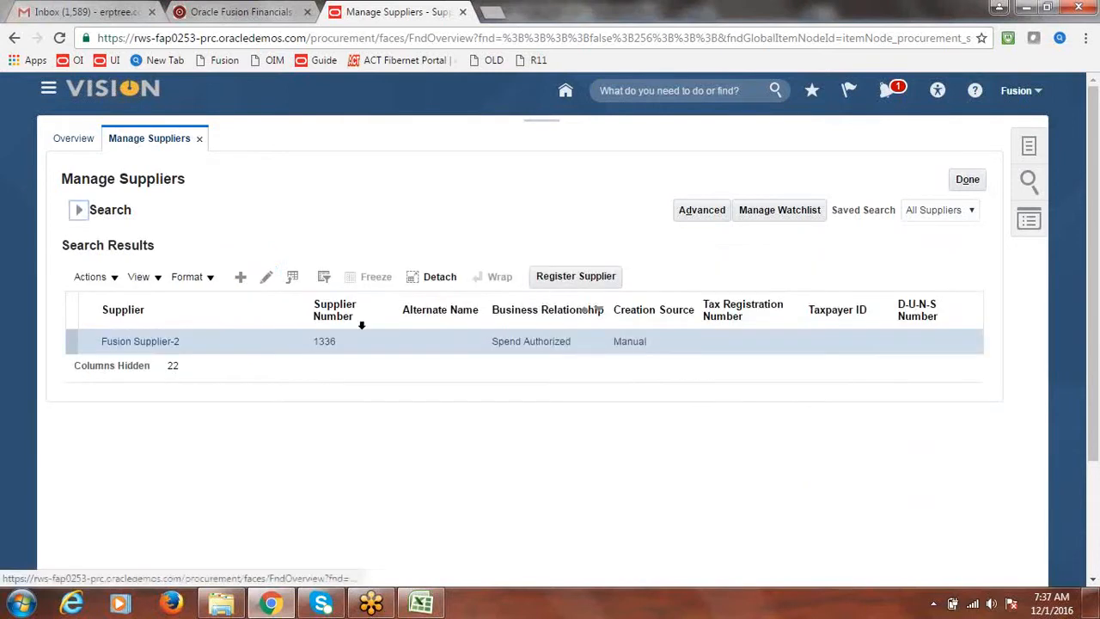
pyautogui.click(263, 280)
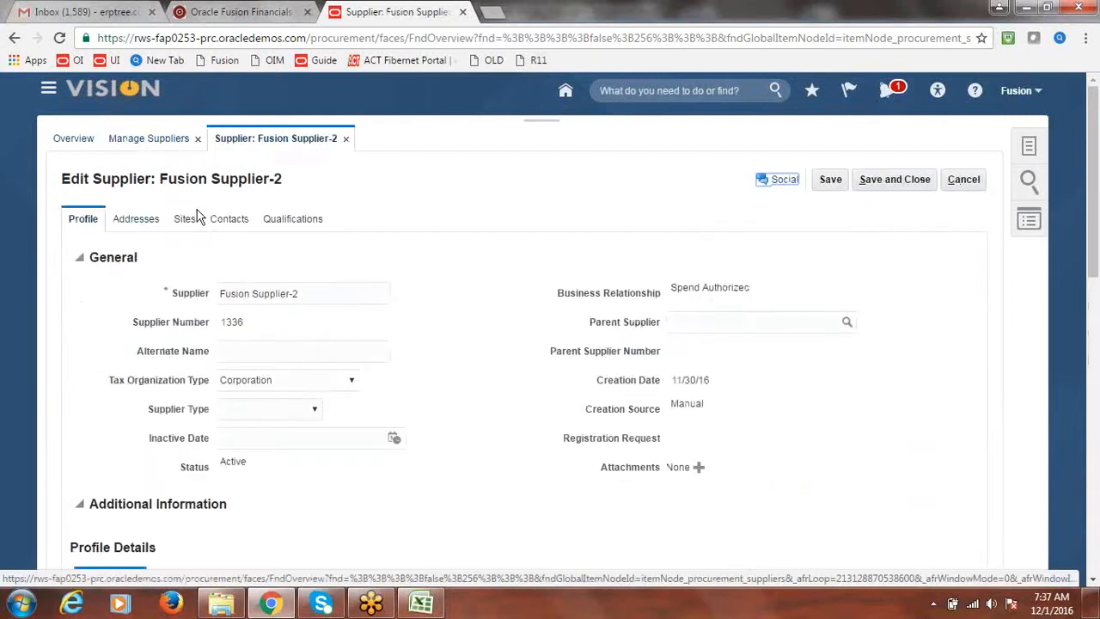
# Step: Edit Site1 from the supplier's Sites and pick US Dollar as its Invoice Currency on the Invoicing tab
pyautogui.click(183, 223)
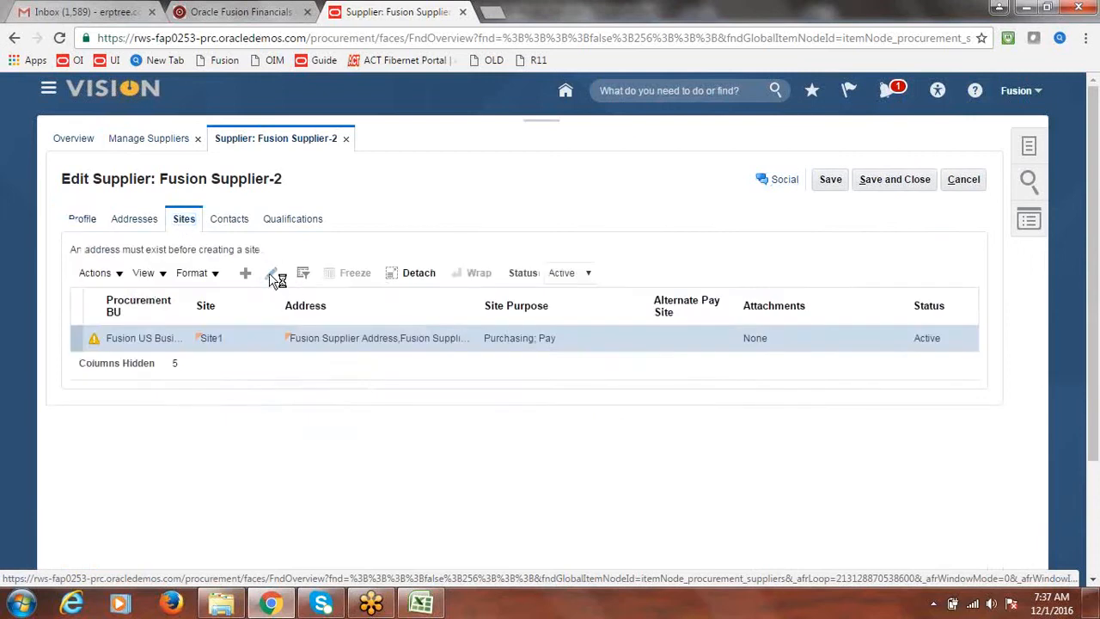
pyautogui.click(272, 275)
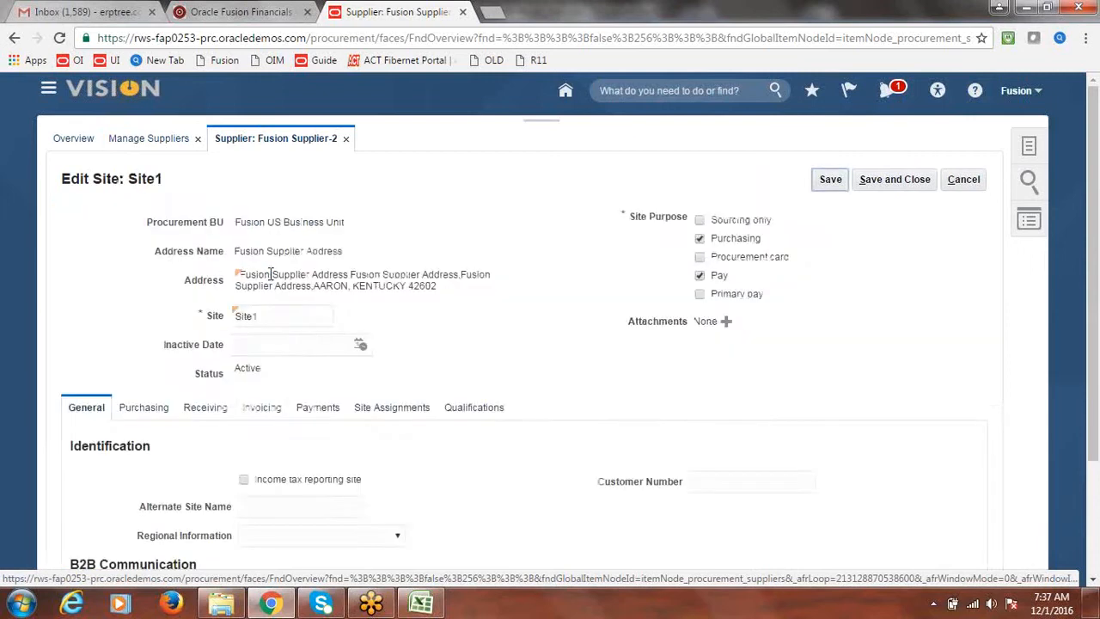
pyautogui.click(267, 406)
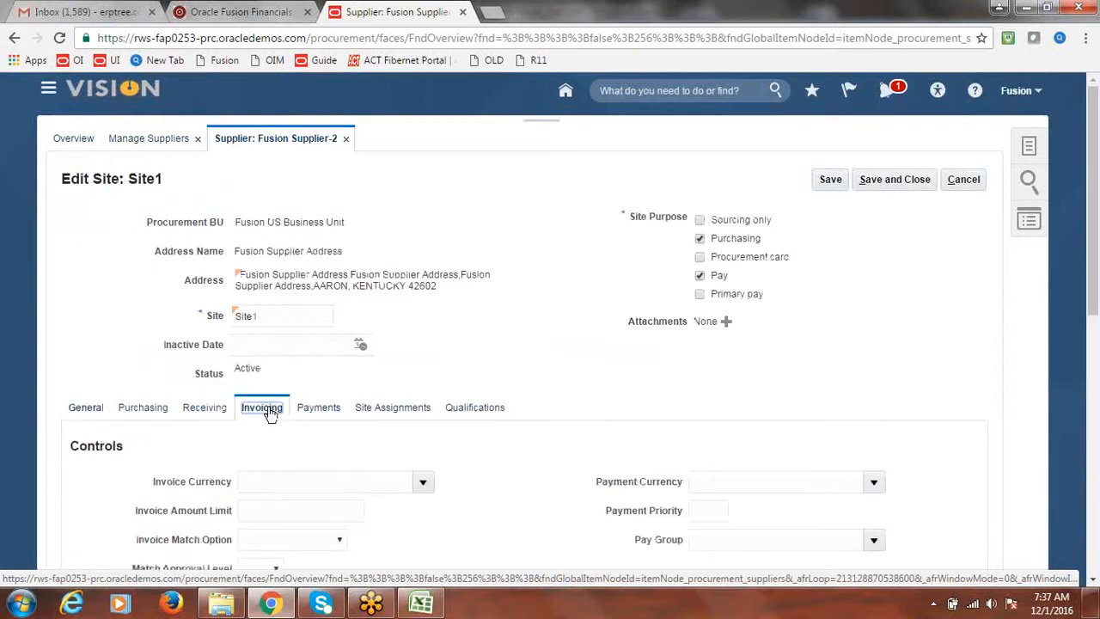
pyautogui.scroll(-1, 1094, 271)
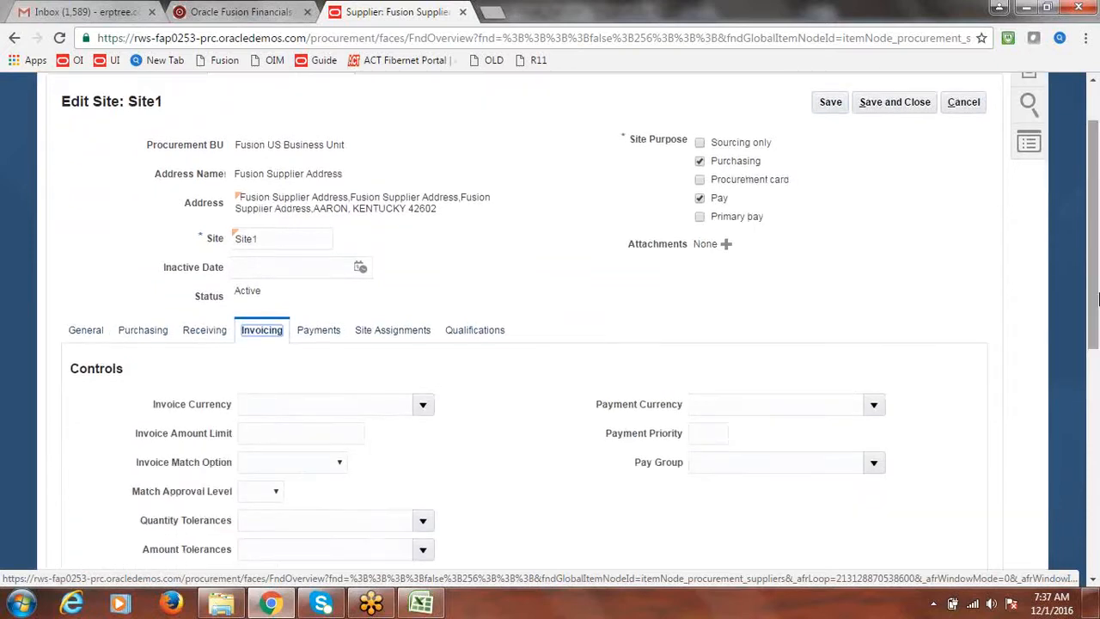
pyautogui.click(423, 405)
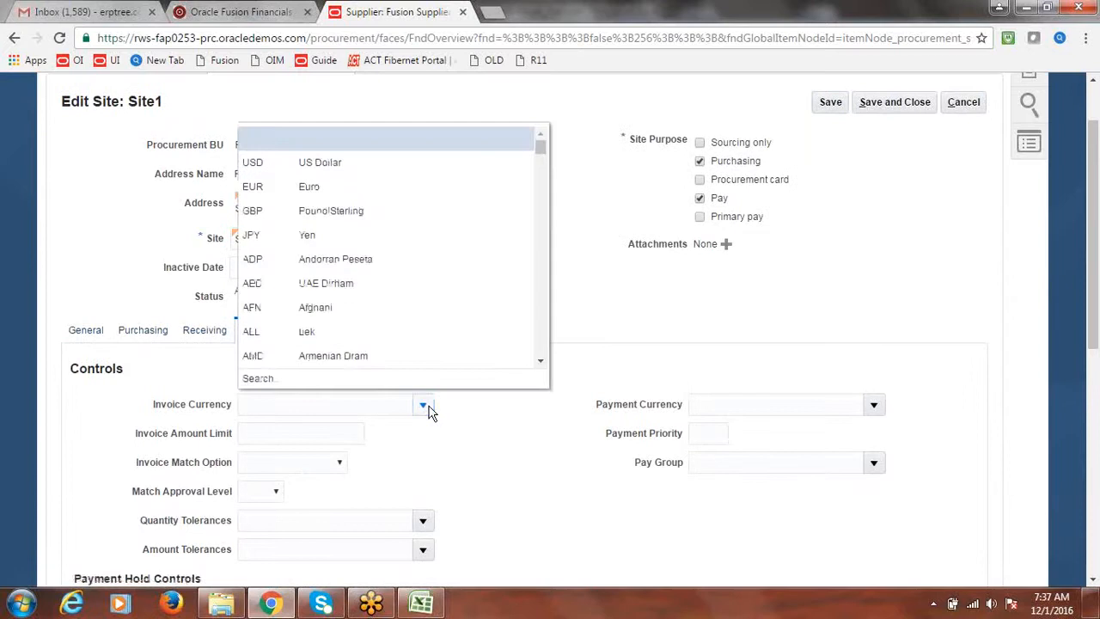
pyautogui.click(337, 162)
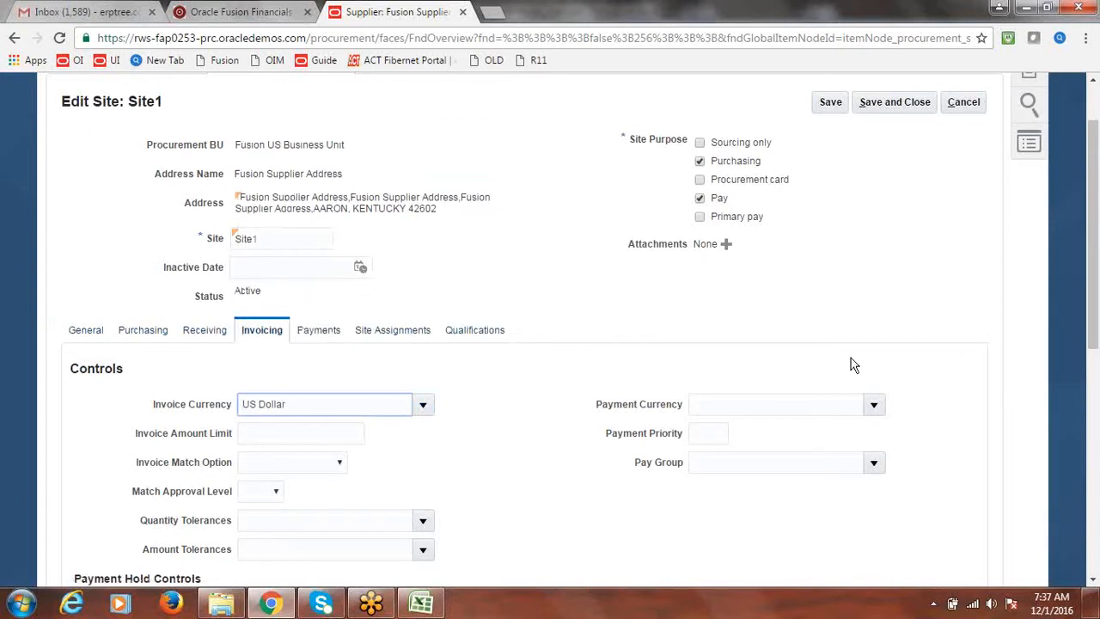
# Step: Open the Payment Currency search, try searching for INR, then browse the full currency list
pyautogui.click(874, 405)
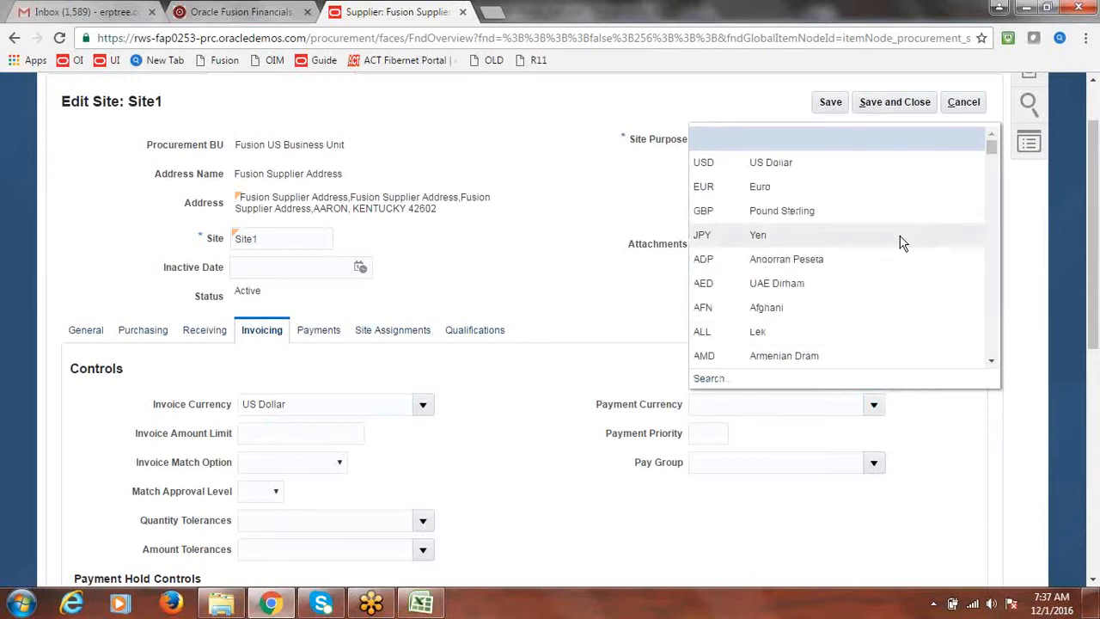
pyautogui.click(710, 378)
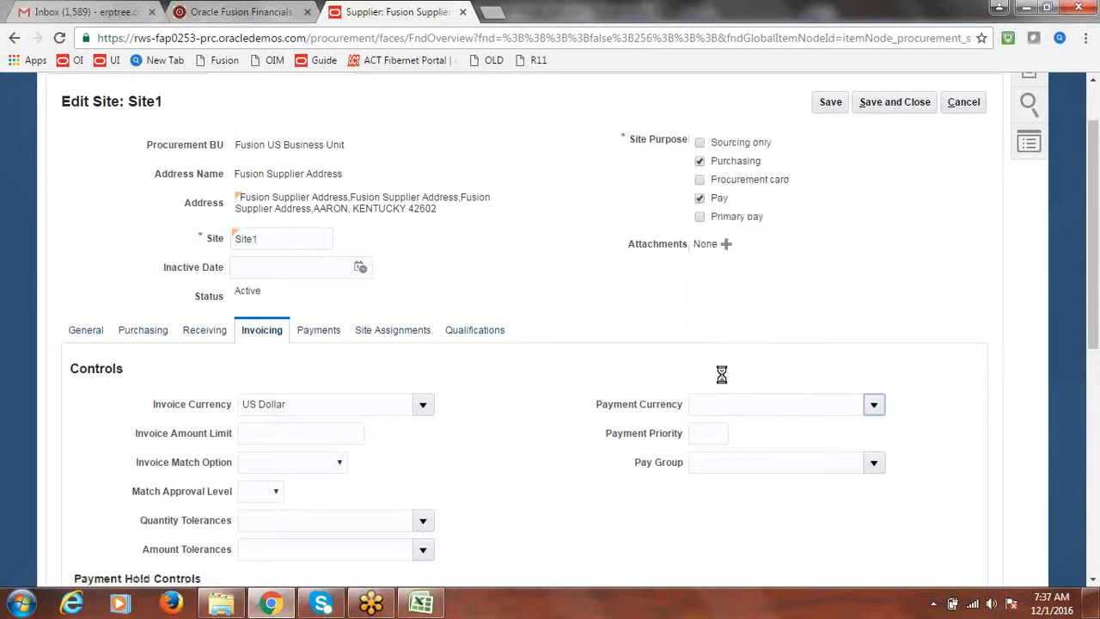
pyautogui.write('INR')
pyautogui.click(637, 336)
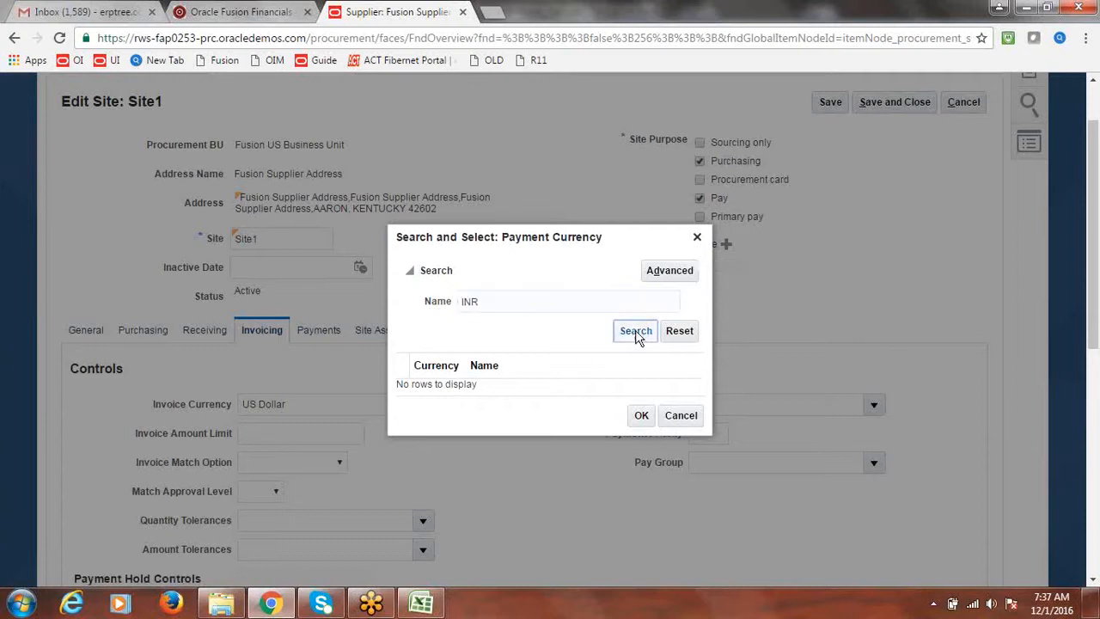
pyautogui.click(637, 337)
pyautogui.click(514, 302)
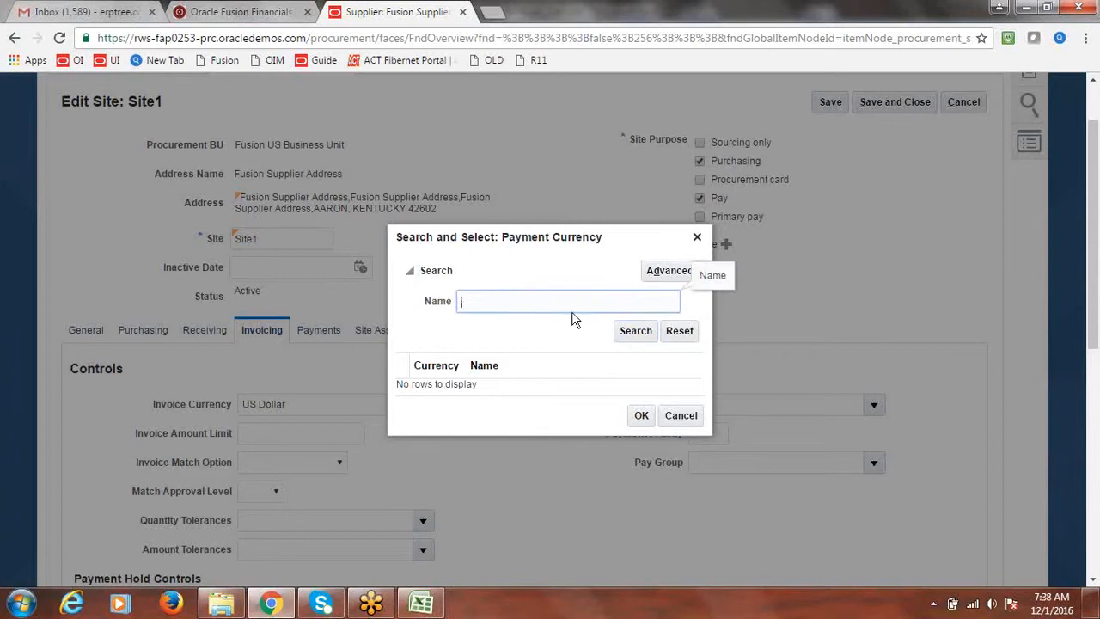
pyautogui.click(620, 330)
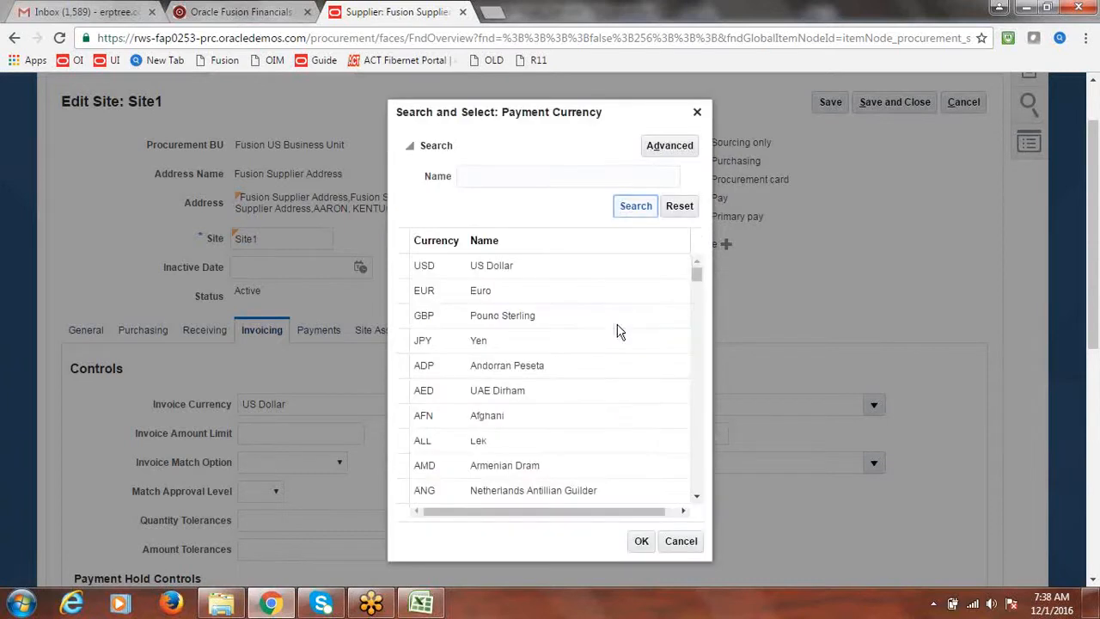
pyautogui.click(697, 497)
pyautogui.click(697, 499)
pyautogui.click(697, 499)
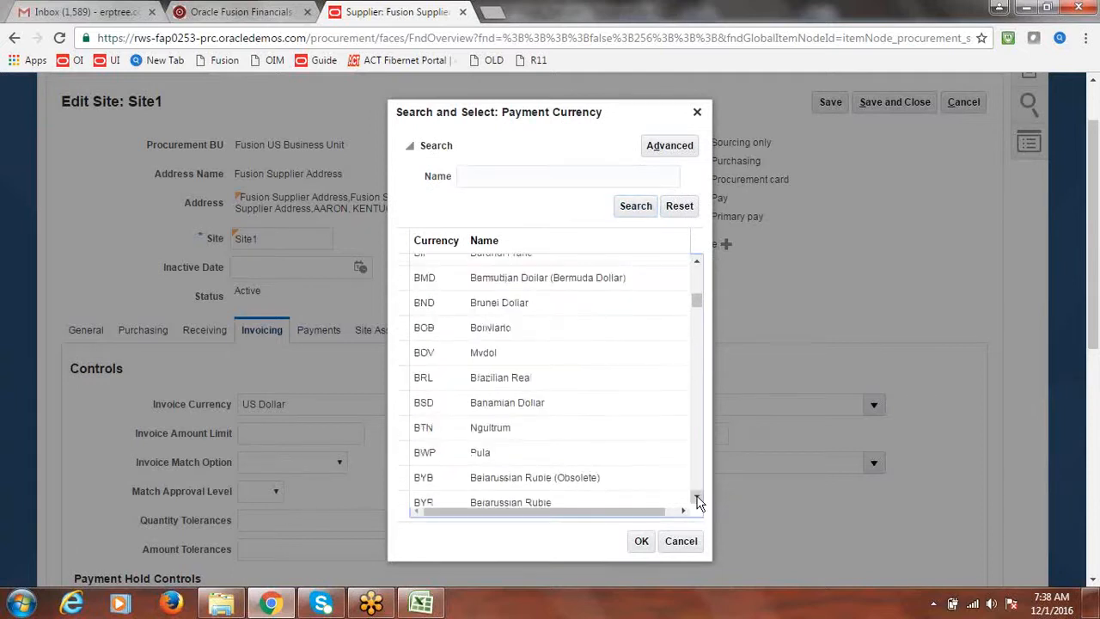
pyautogui.click(697, 498)
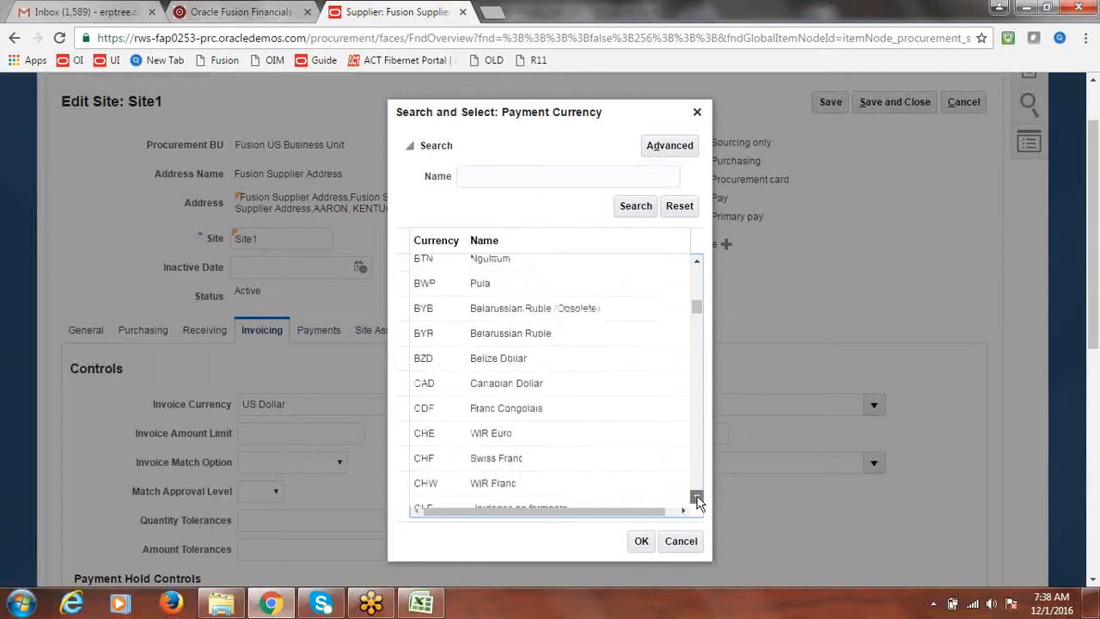
pyautogui.click(697, 499)
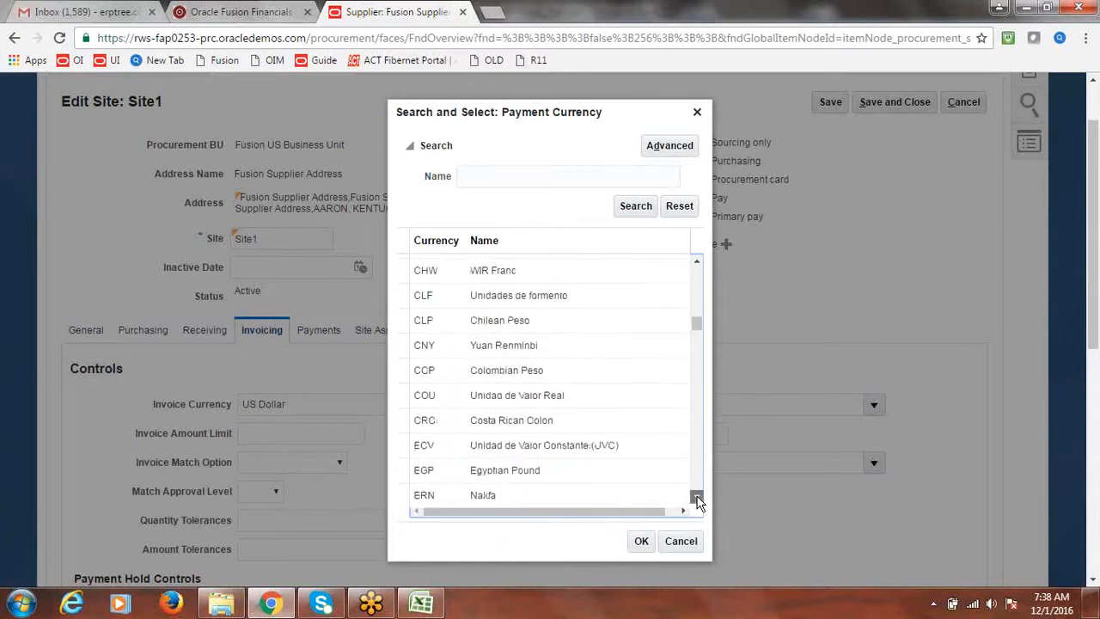
pyautogui.click(697, 499)
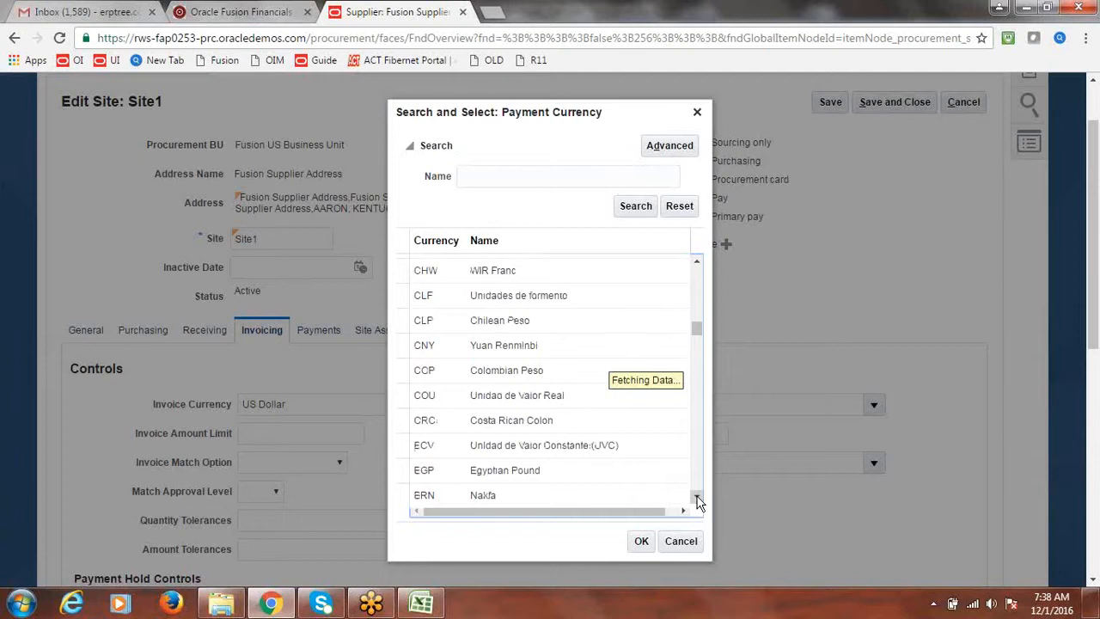
# Step: Search currency names for 'Rup' and select INR Indian Rupee as the payment currency
pyautogui.click(509, 179)
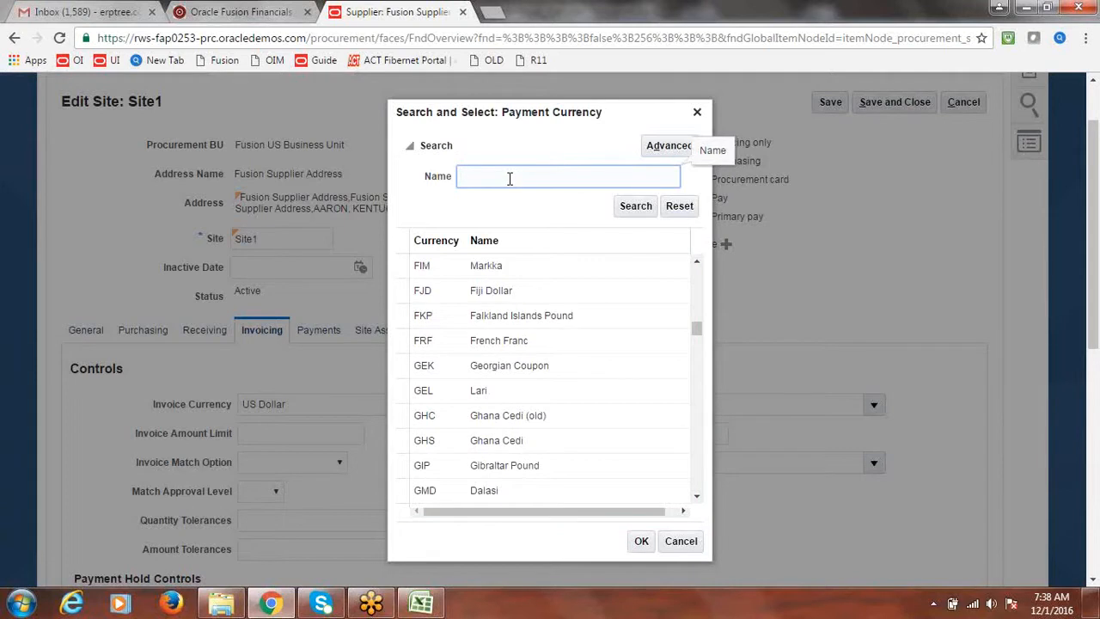
pyautogui.write('Rup')
pyautogui.click(634, 210)
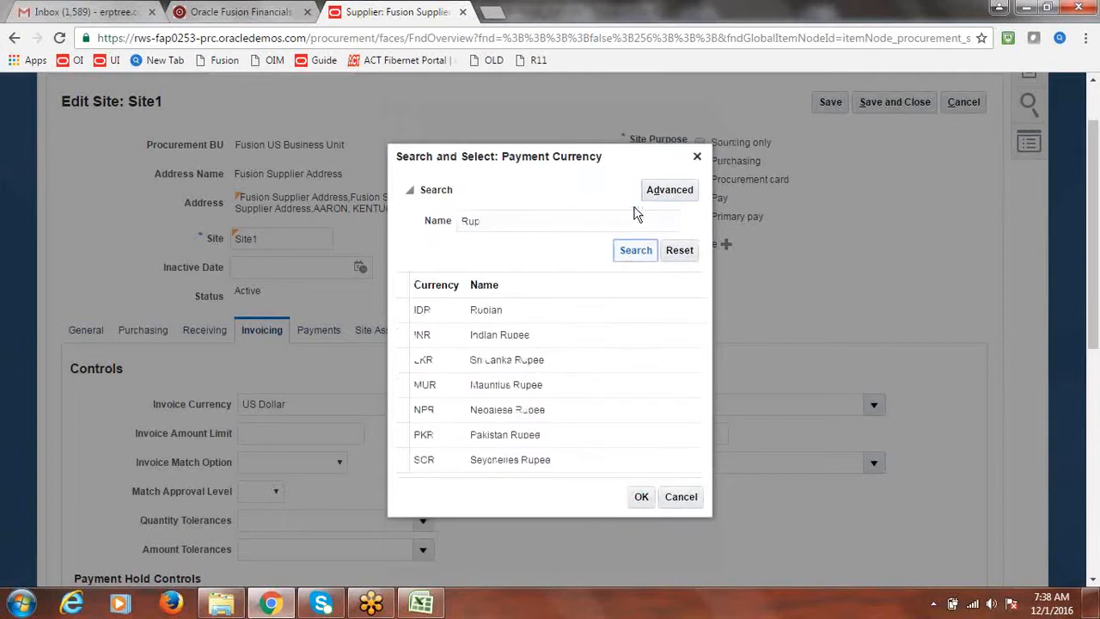
pyautogui.click(491, 342)
pyautogui.click(645, 503)
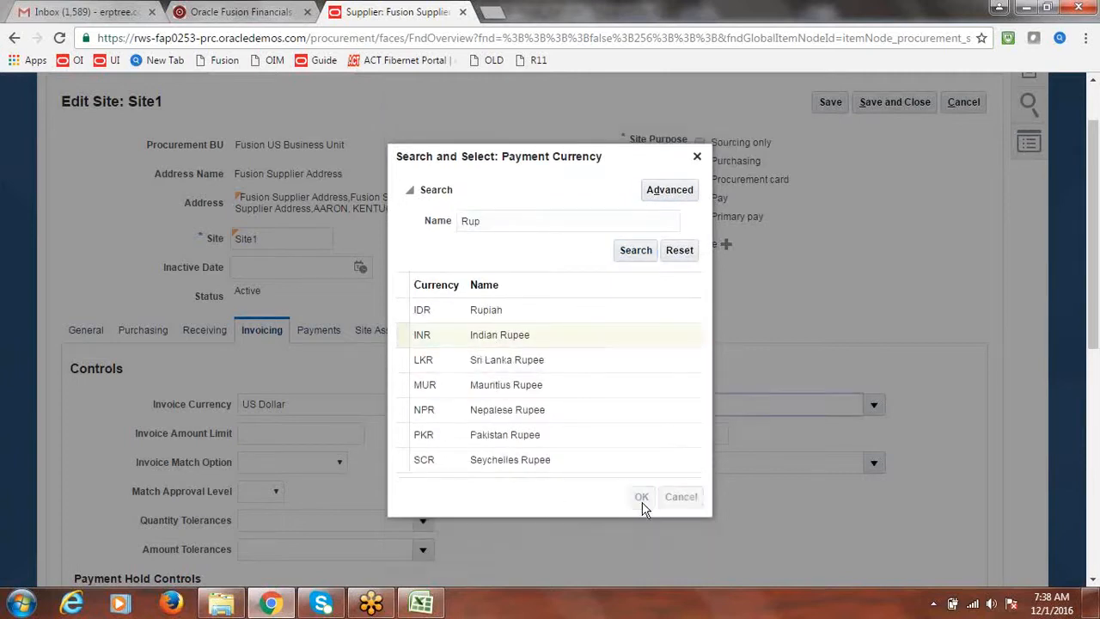
pyautogui.click(879, 324)
pyautogui.moveTo(1096, 308)
pyautogui.mouseDown()
pyautogui.moveTo(1097, 370)
pyautogui.moveTo(1097, 298)
pyautogui.mouseUp()
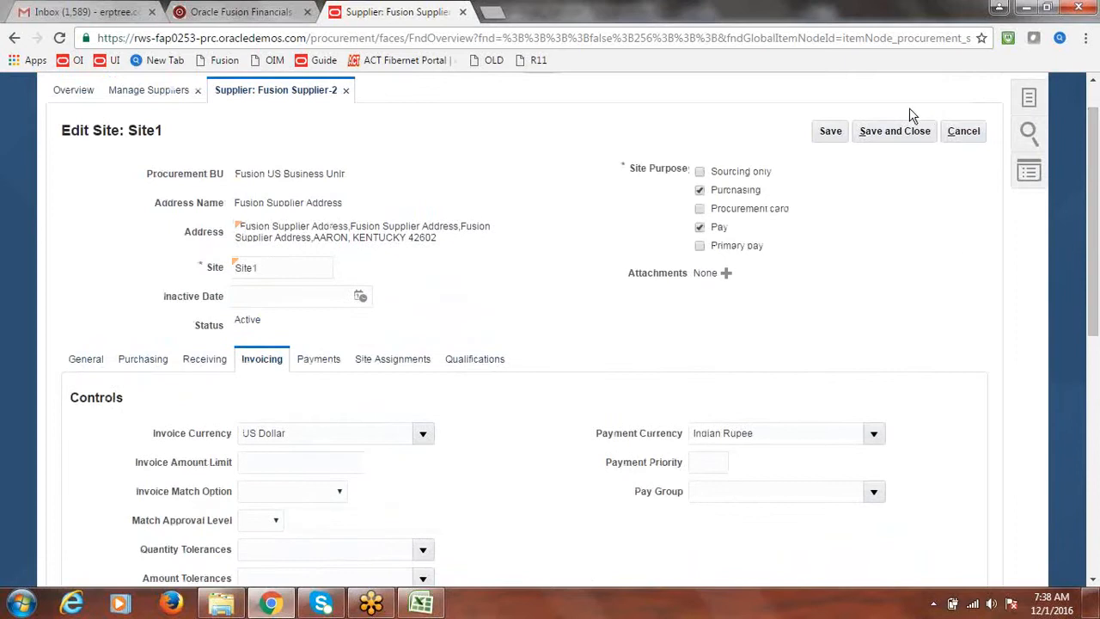
# Step: Save Site1's currency changes, return to Suppliers overview, and mark Invoice Option and Supplier Site in the notes
pyautogui.click(900, 133)
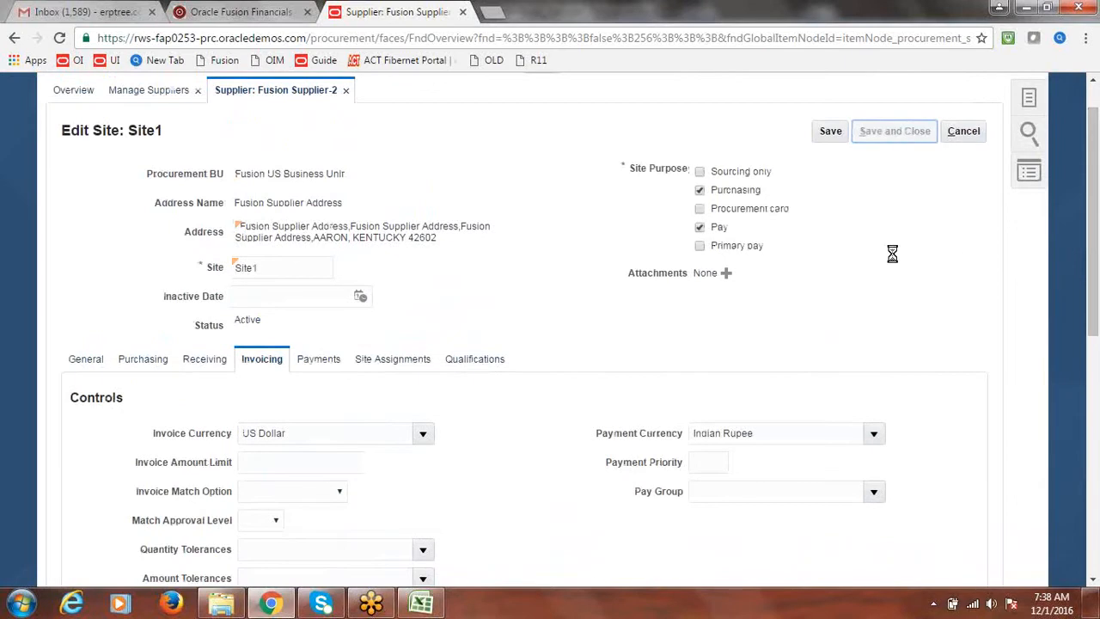
pyautogui.click(896, 133)
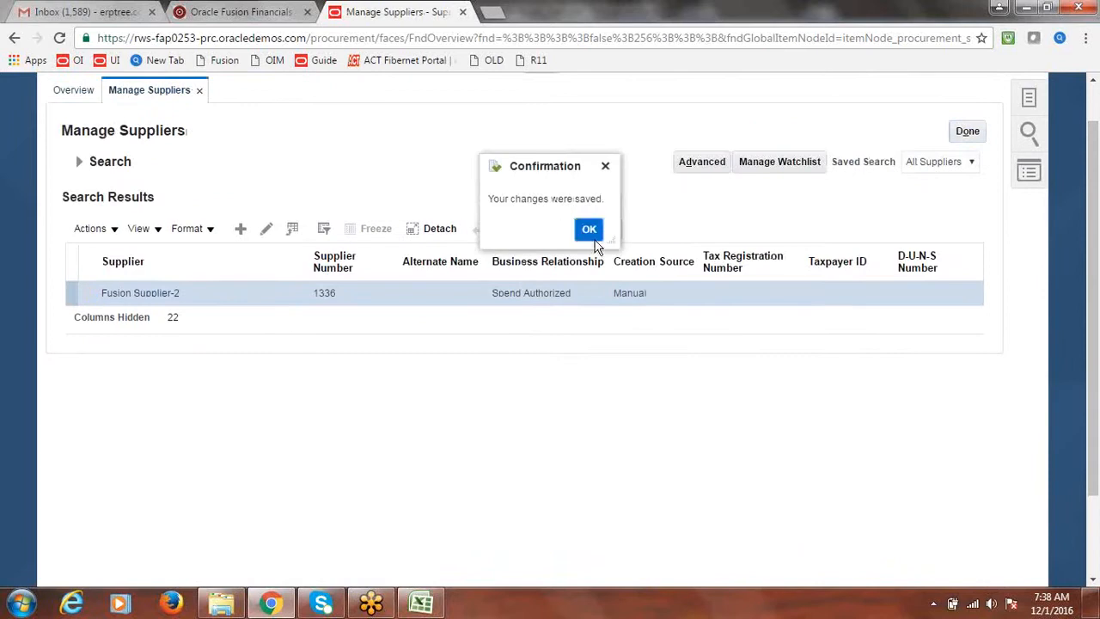
pyautogui.click(589, 230)
pyautogui.click(968, 180)
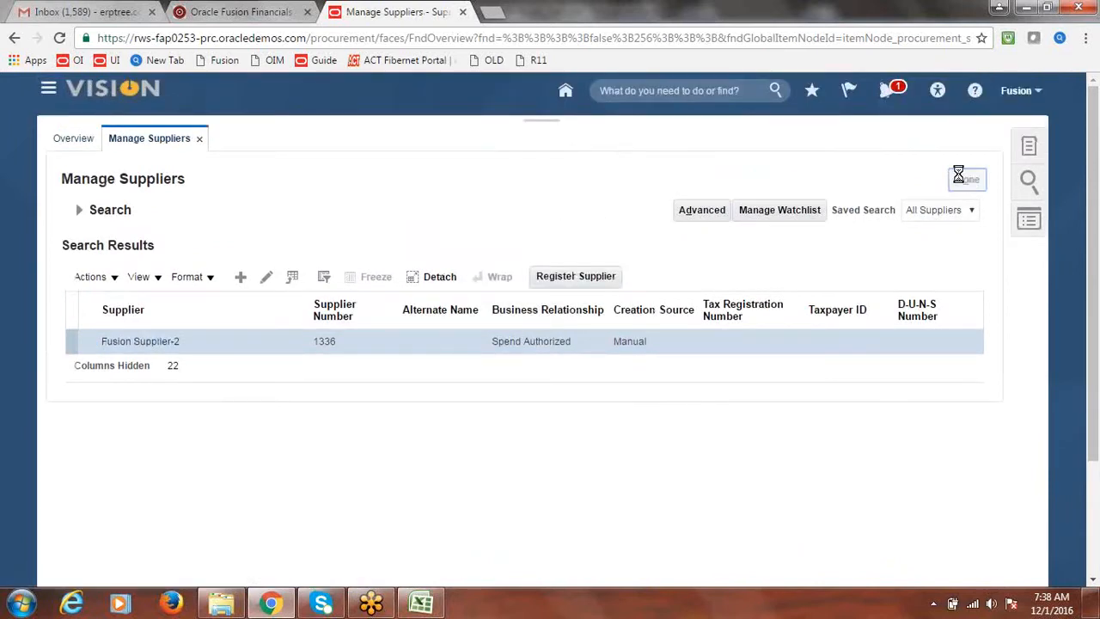
pyautogui.click(433, 608)
pyautogui.moveTo(111, 325); pyautogui.dragTo(116, 349)
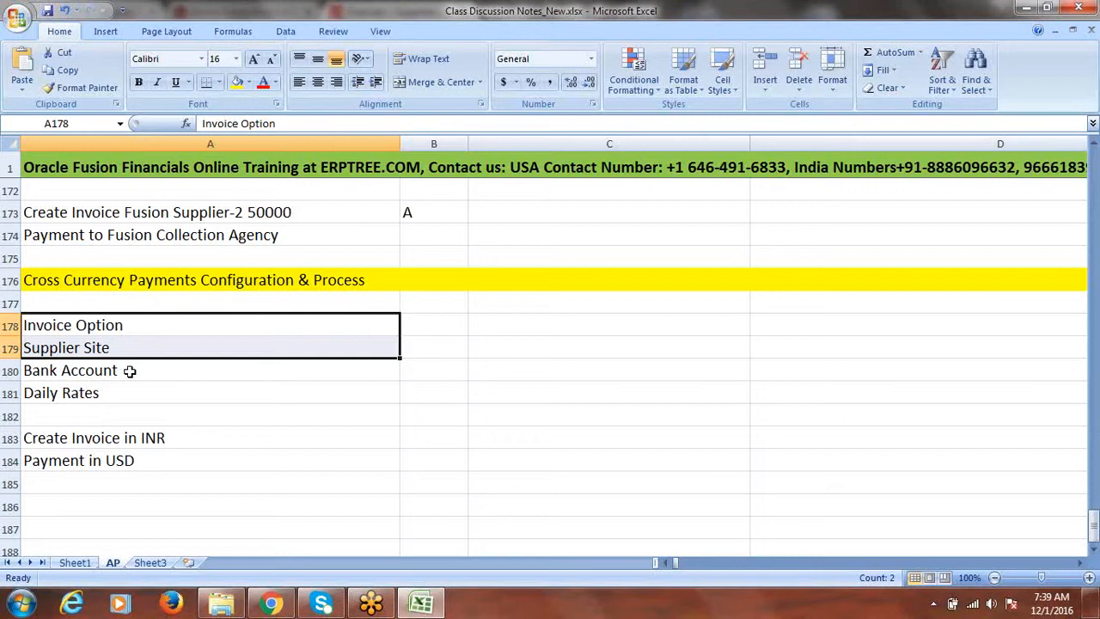
# Step: Highlight the Bank Account and Daily Rates notes, then return to Oracle Fusion
pyautogui.moveTo(129, 370); pyautogui.dragTo(130, 385)
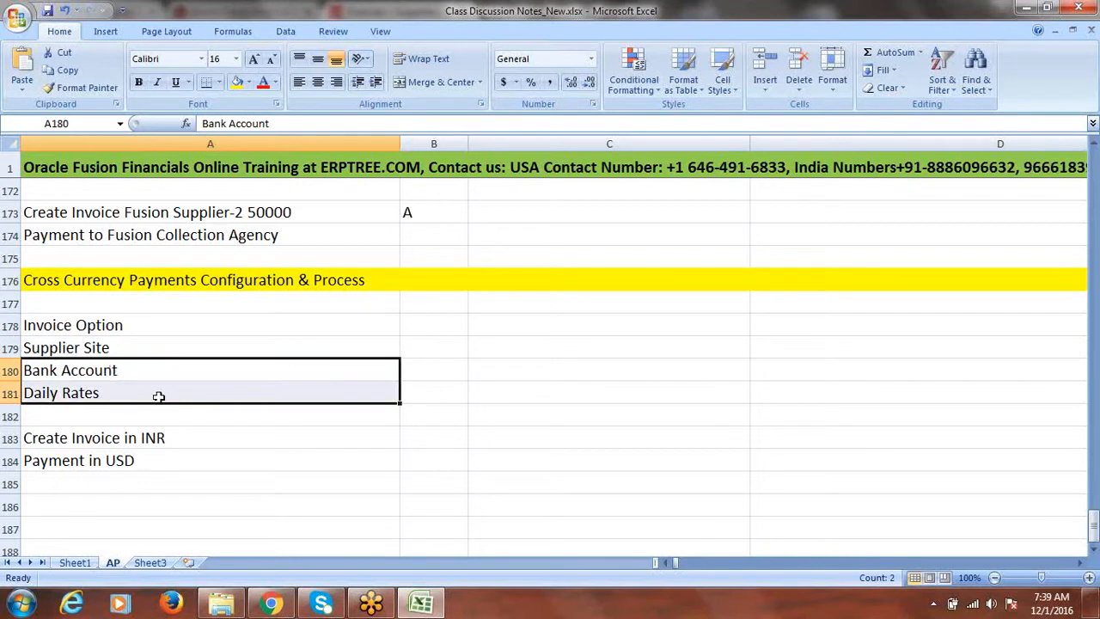
pyautogui.click(110, 363)
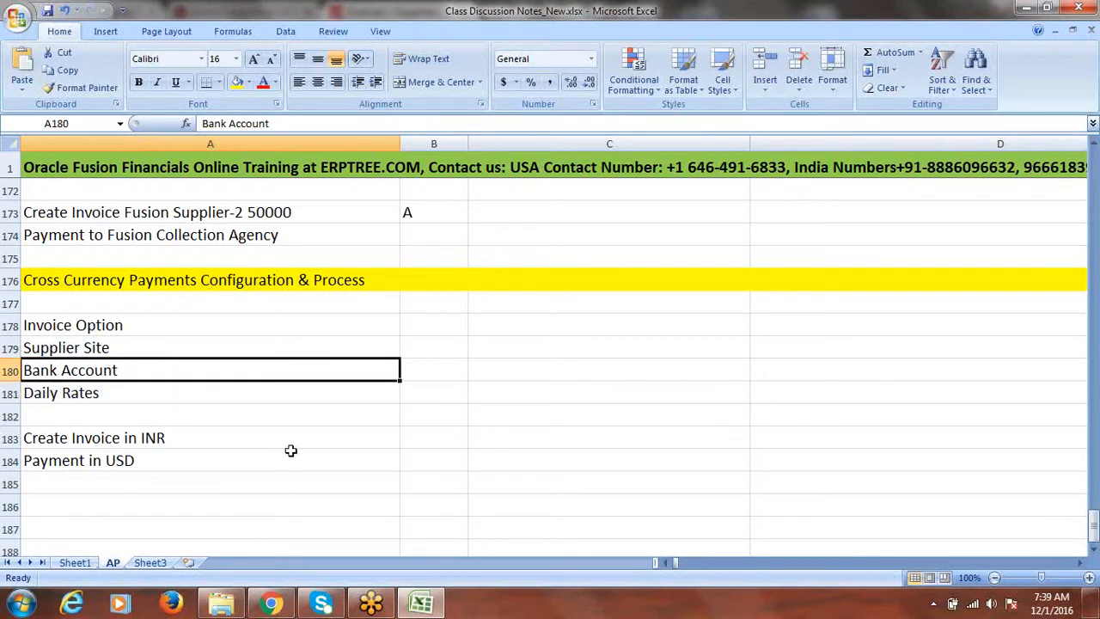
pyautogui.click(271, 603)
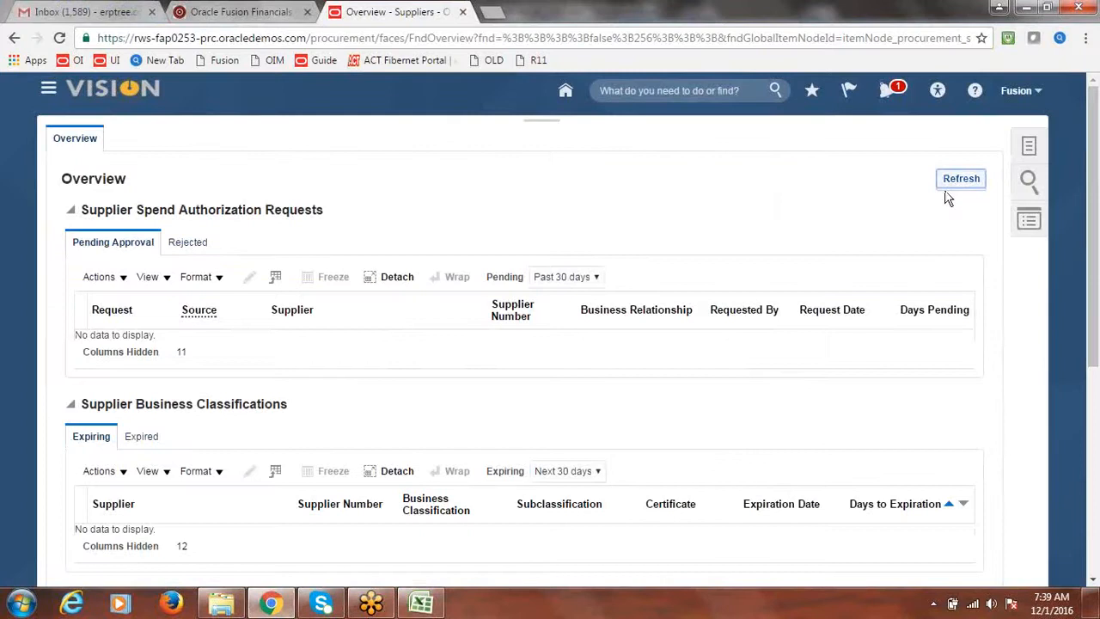
# Step: Open the Fusion Implementation Project from Setup and Maintenance
pyautogui.click(1022, 97)
pyautogui.click(933, 262)
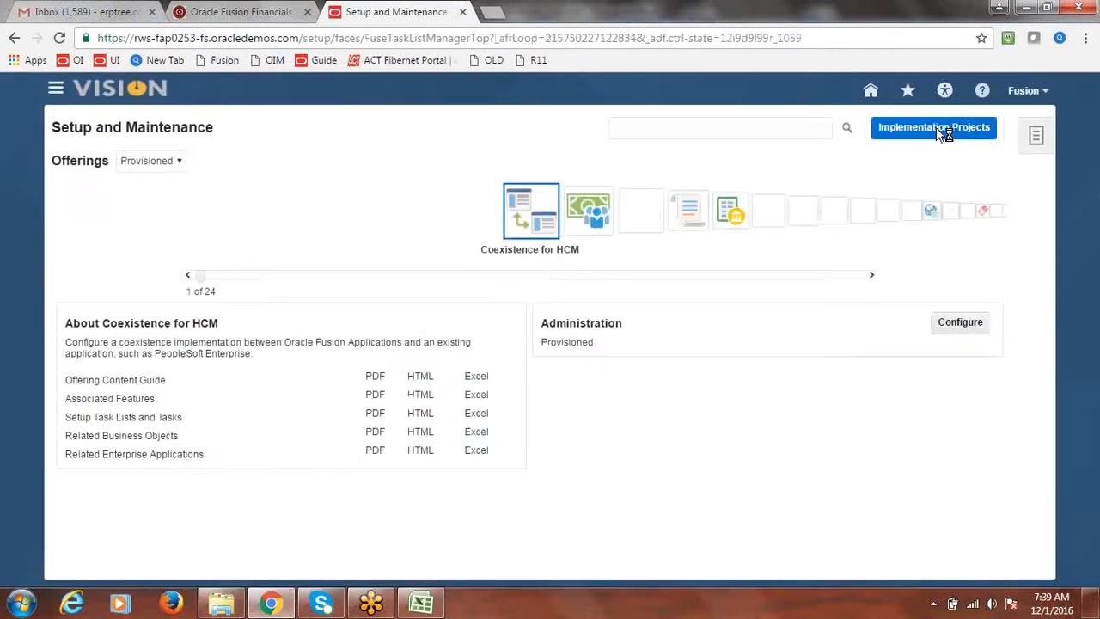
pyautogui.click(937, 129)
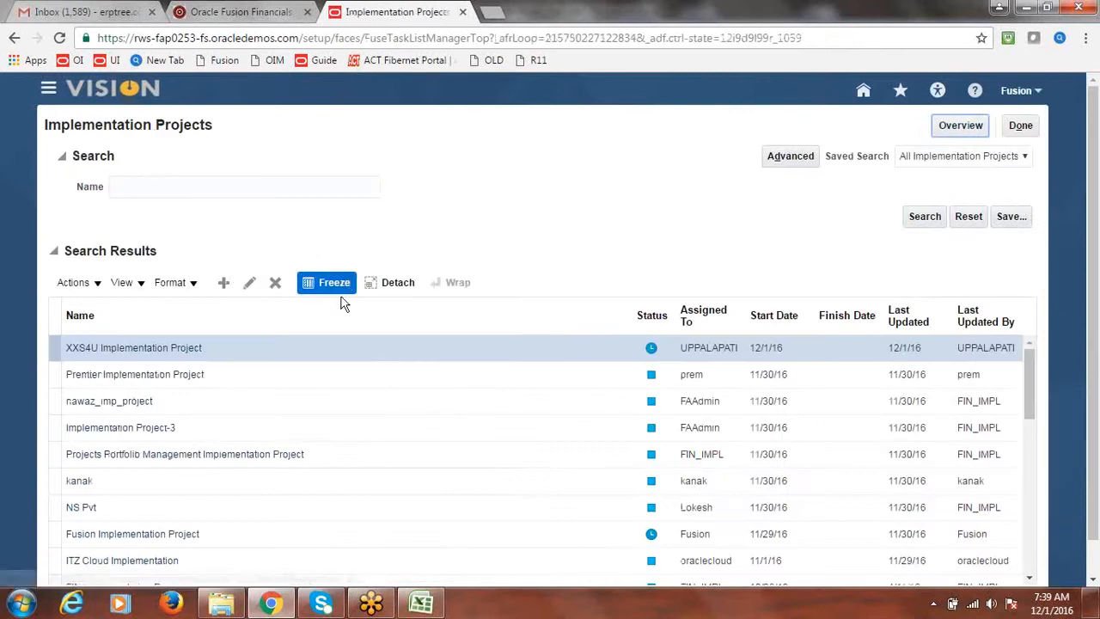
pyautogui.click(946, 127)
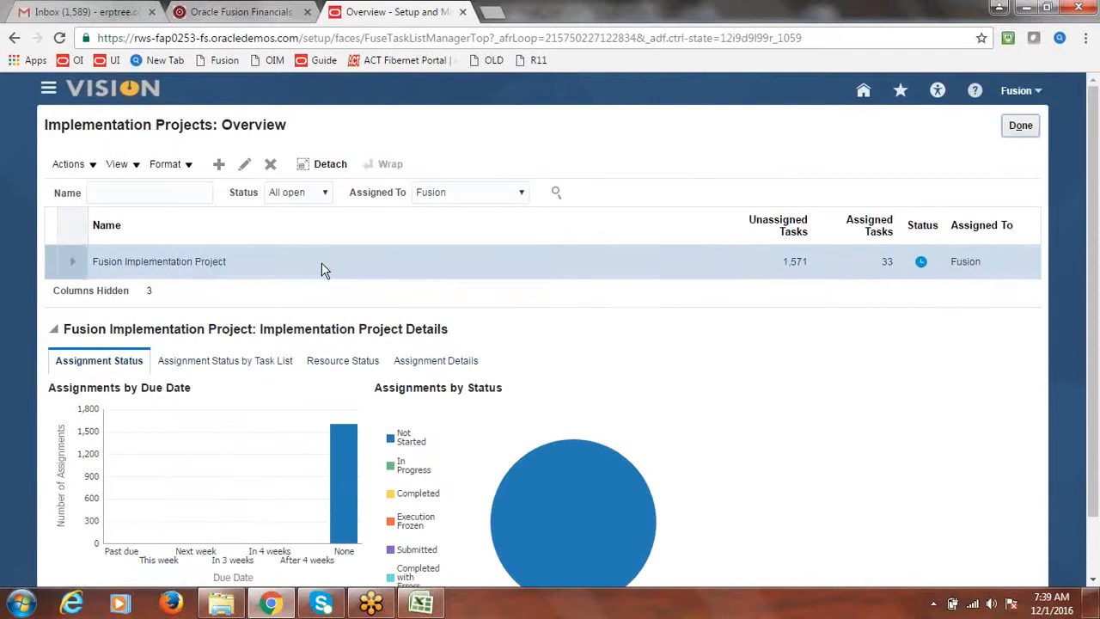
pyautogui.click(182, 264)
# Step: Search the project tasks for Bank Account and go to Manage Bank Accounts
pyautogui.click(189, 318)
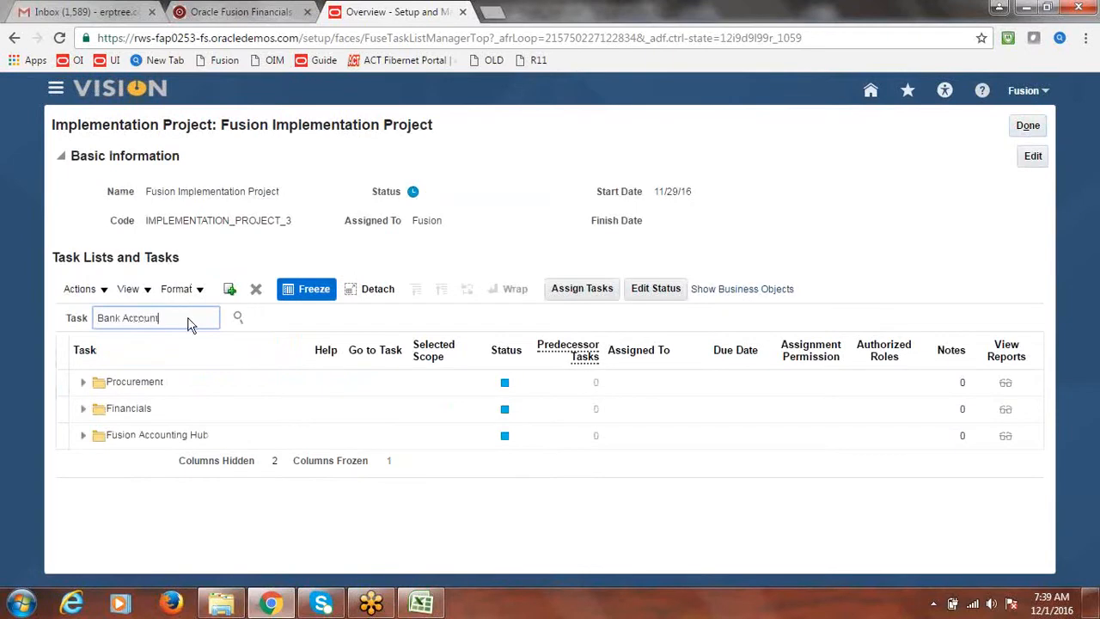
pyautogui.click(239, 318)
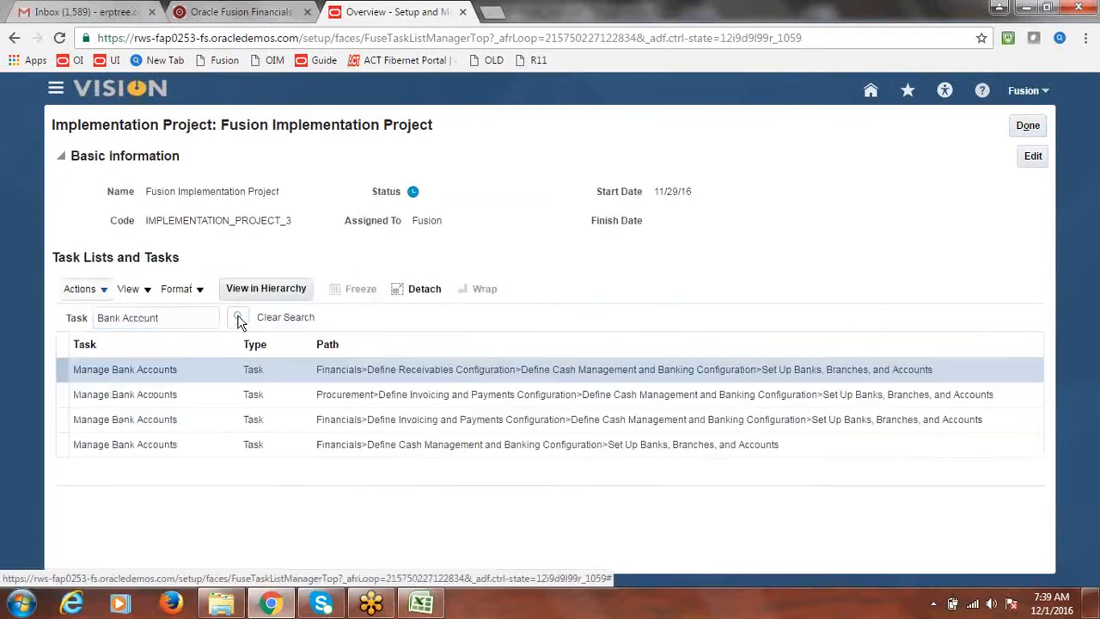
pyautogui.click(132, 374)
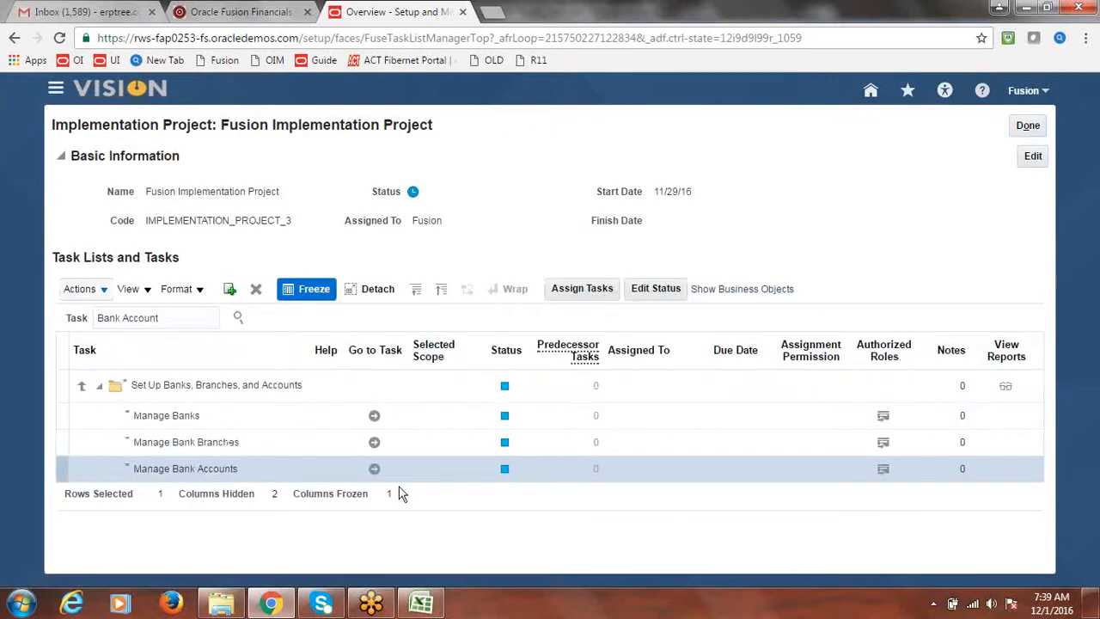
pyautogui.click(374, 470)
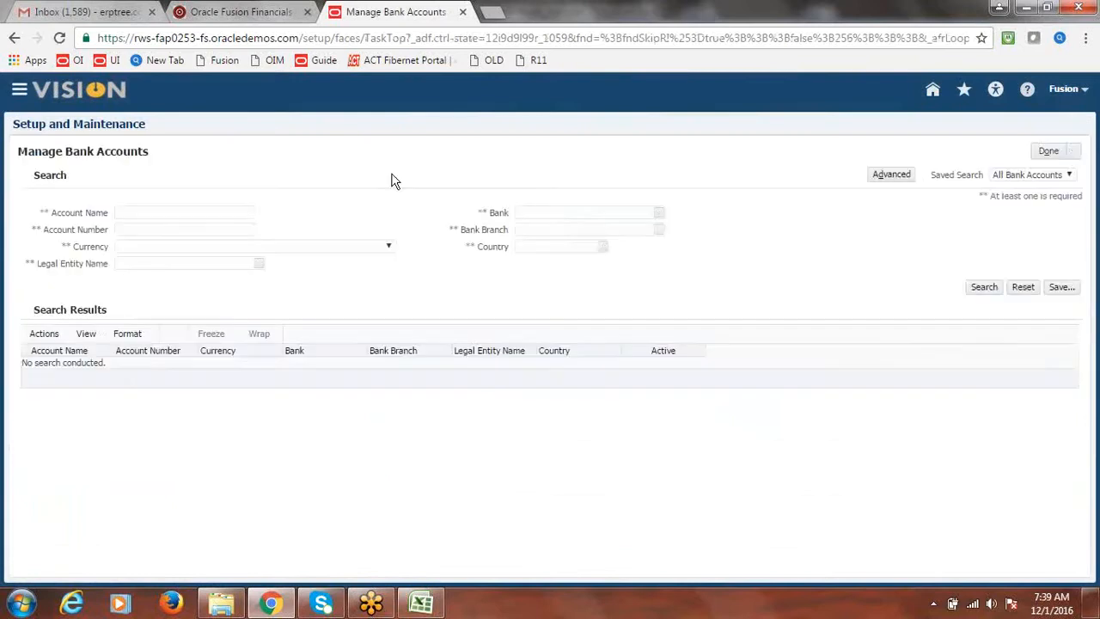
# Step: Search bank accounts by name 'Fusion' and open Fusion Corporate Account for editing
pyautogui.click(226, 213)
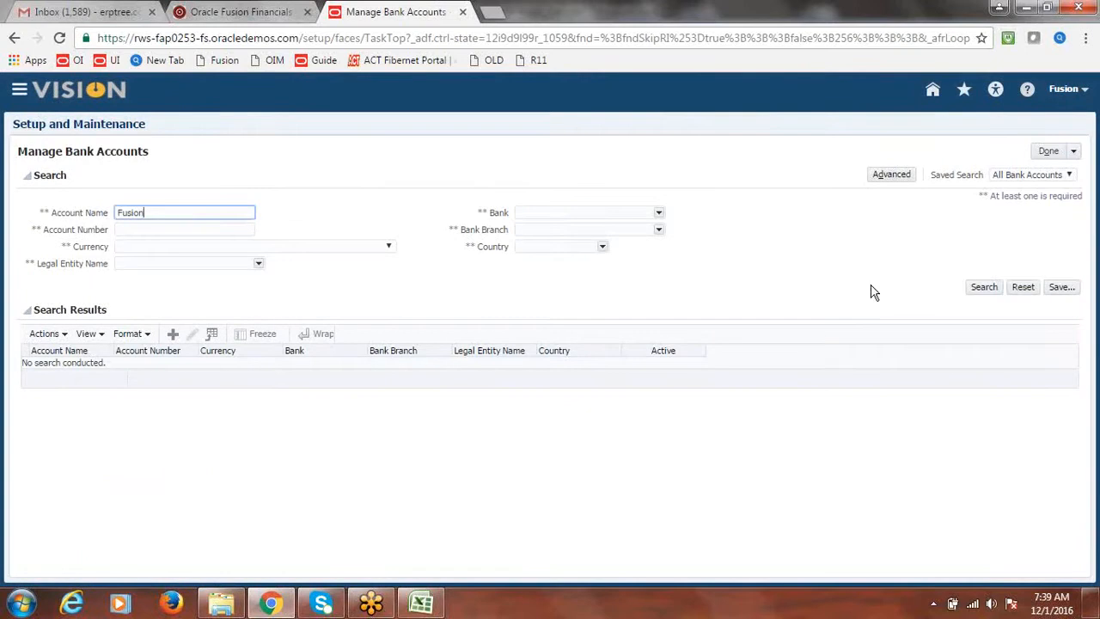
pyautogui.click(984, 287)
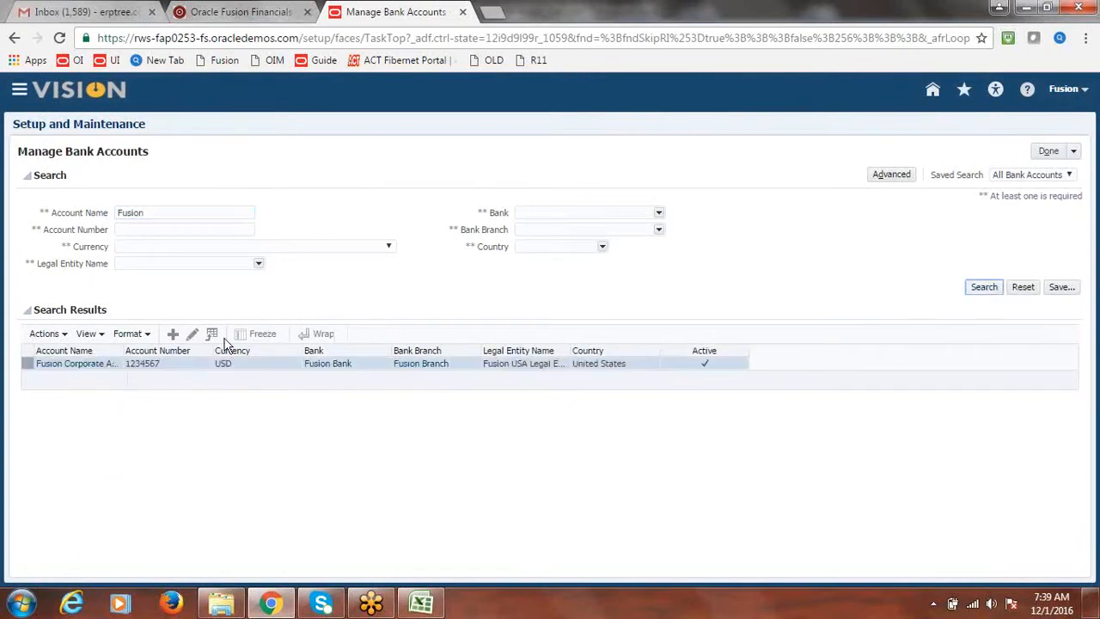
pyautogui.click(194, 335)
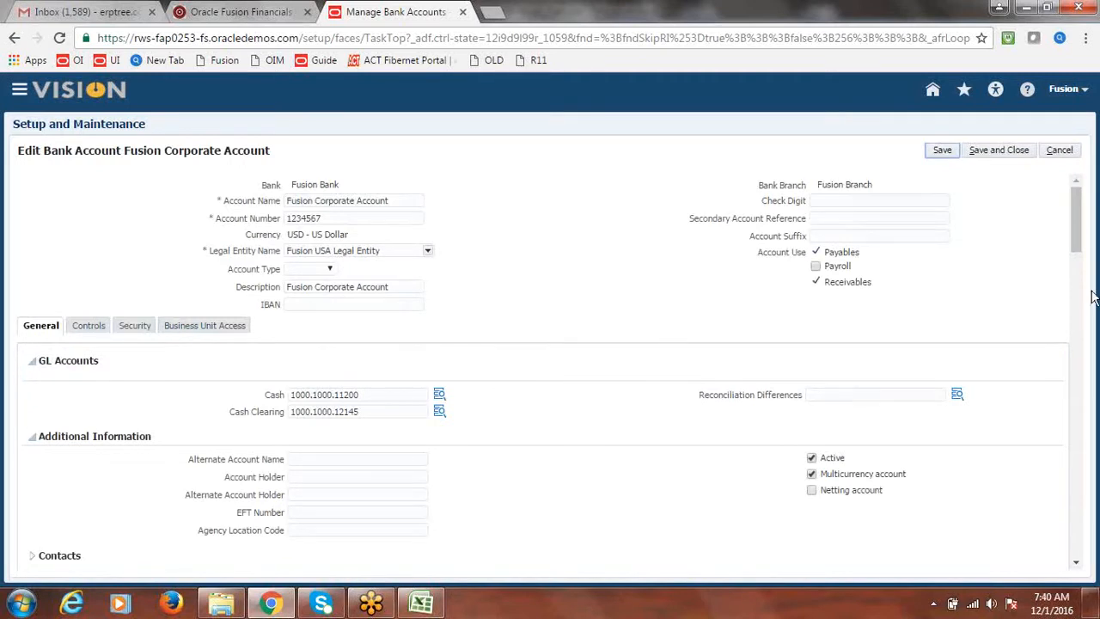
# Step: Enable Multicurrency on Fusion Corporate Account, save it, and bring up the class notes
pyautogui.moveTo(1073, 227); pyautogui.dragTo(1078, 239)
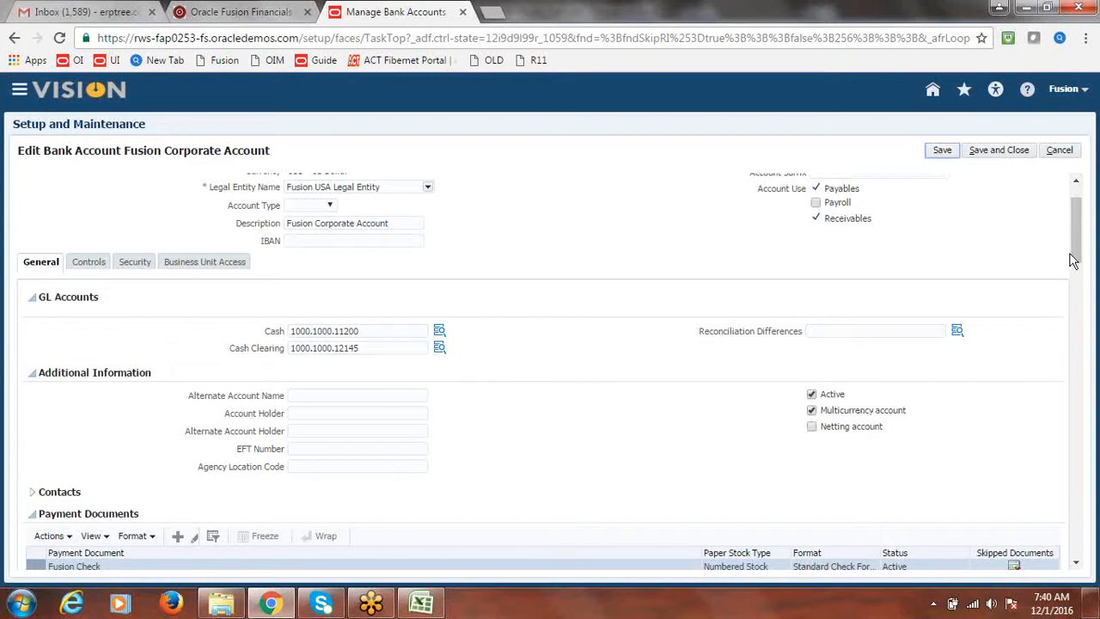
pyautogui.moveTo(1072, 260); pyautogui.dragTo(1078, 233)
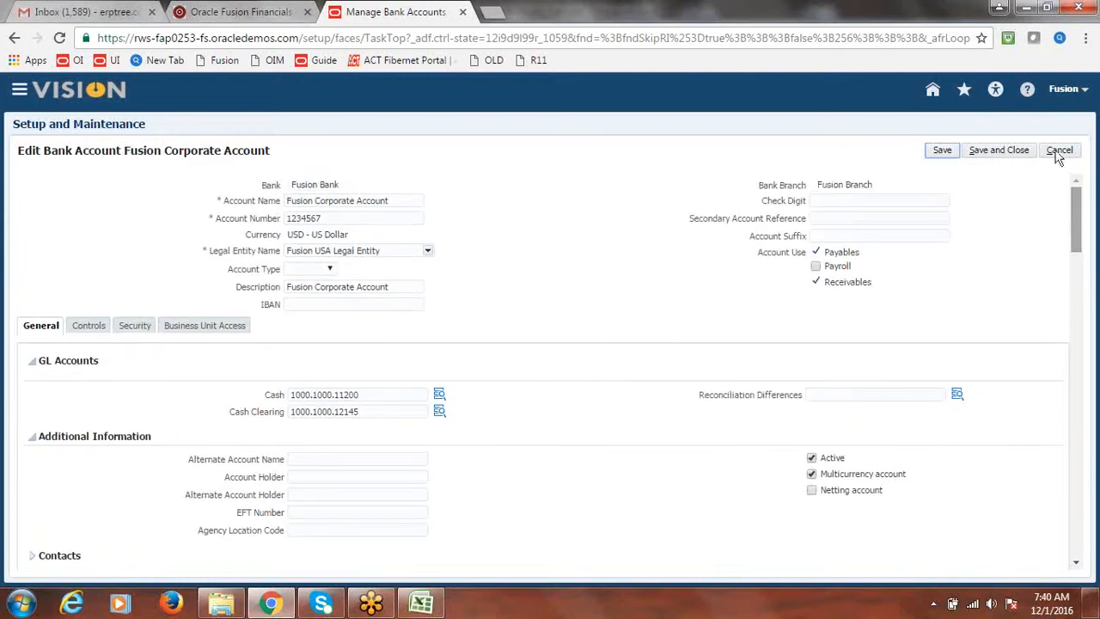
pyautogui.click(1004, 151)
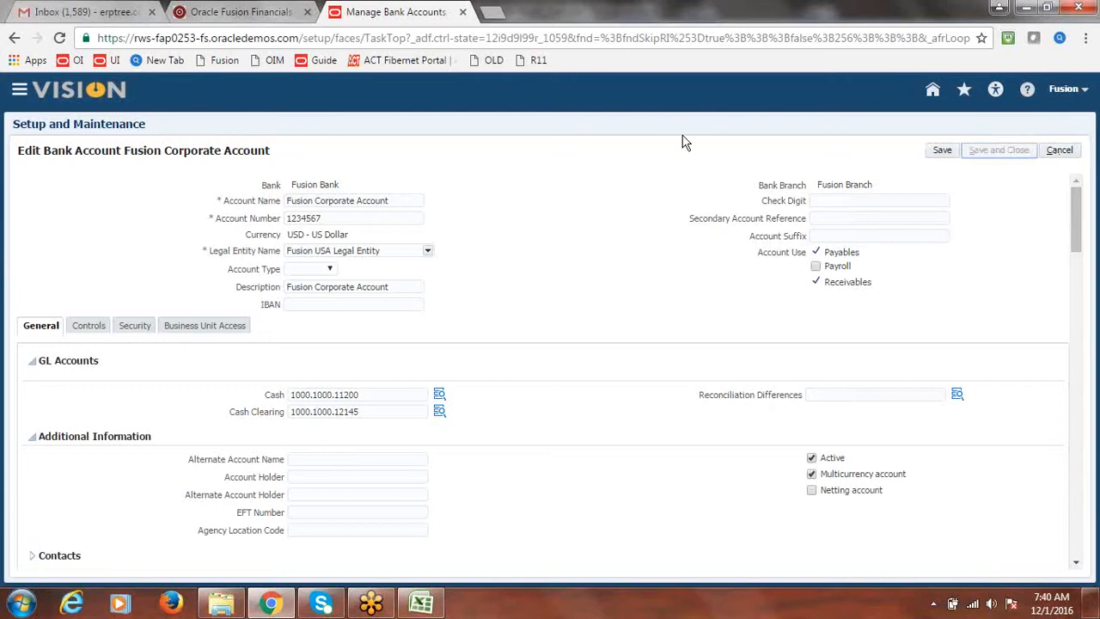
pyautogui.click(580, 223)
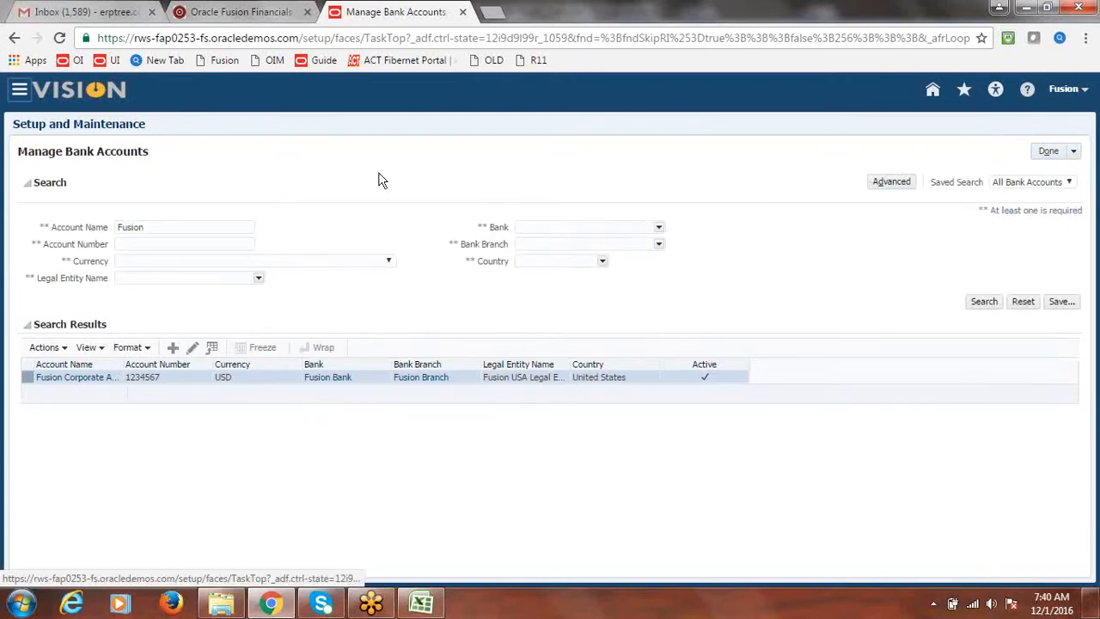
pyautogui.click(421, 604)
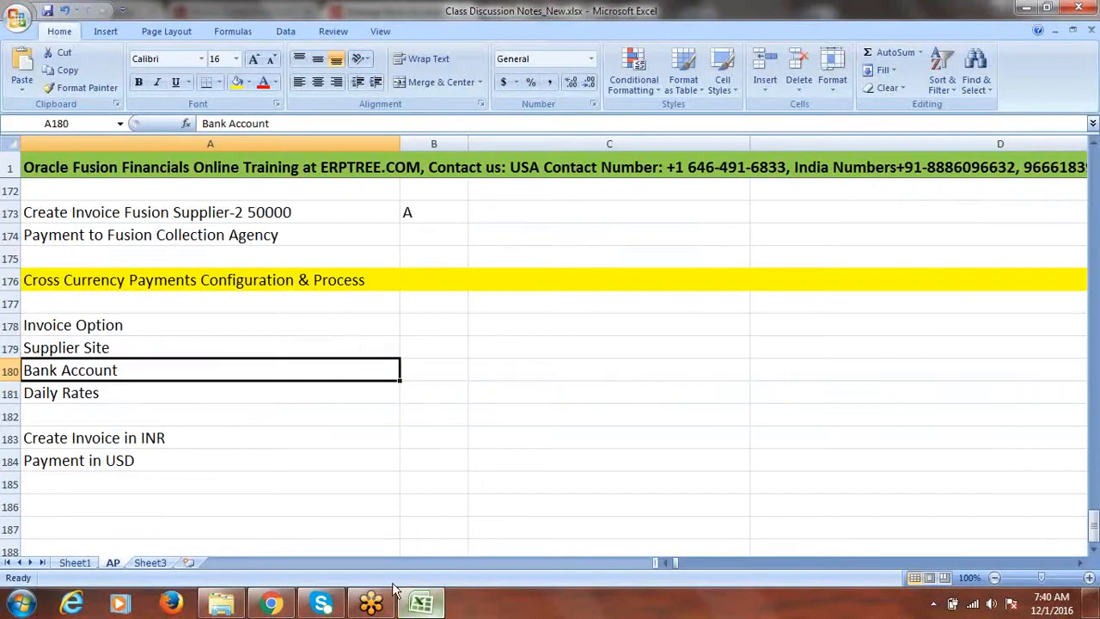
# Step: Note the Daily Rates step, then finish with bank accounts back in the project
pyautogui.click(68, 396)
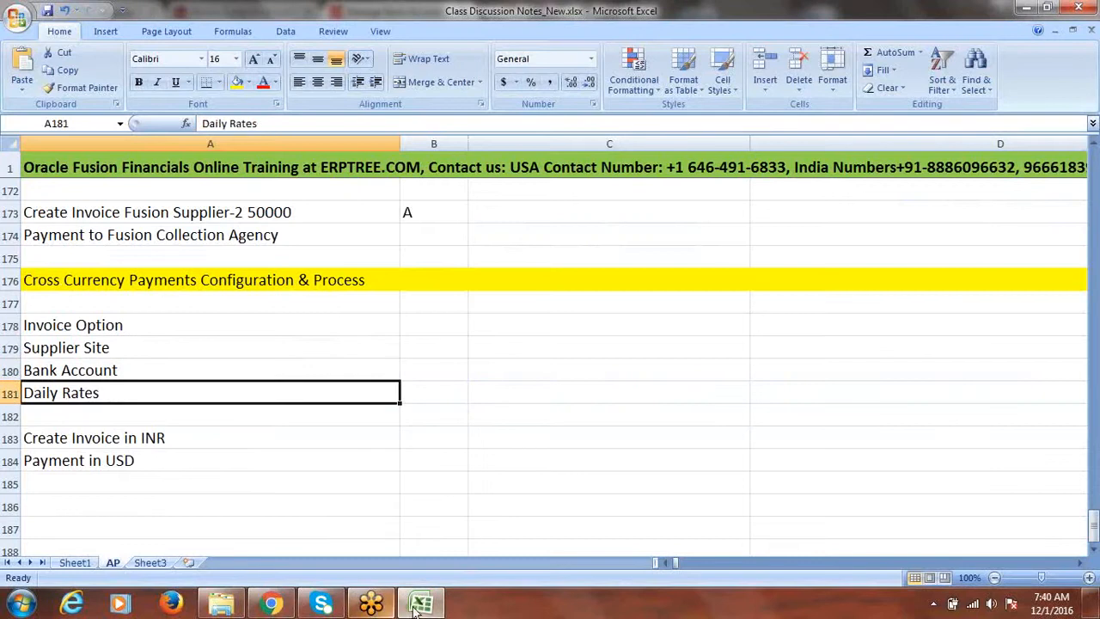
pyautogui.click(271, 604)
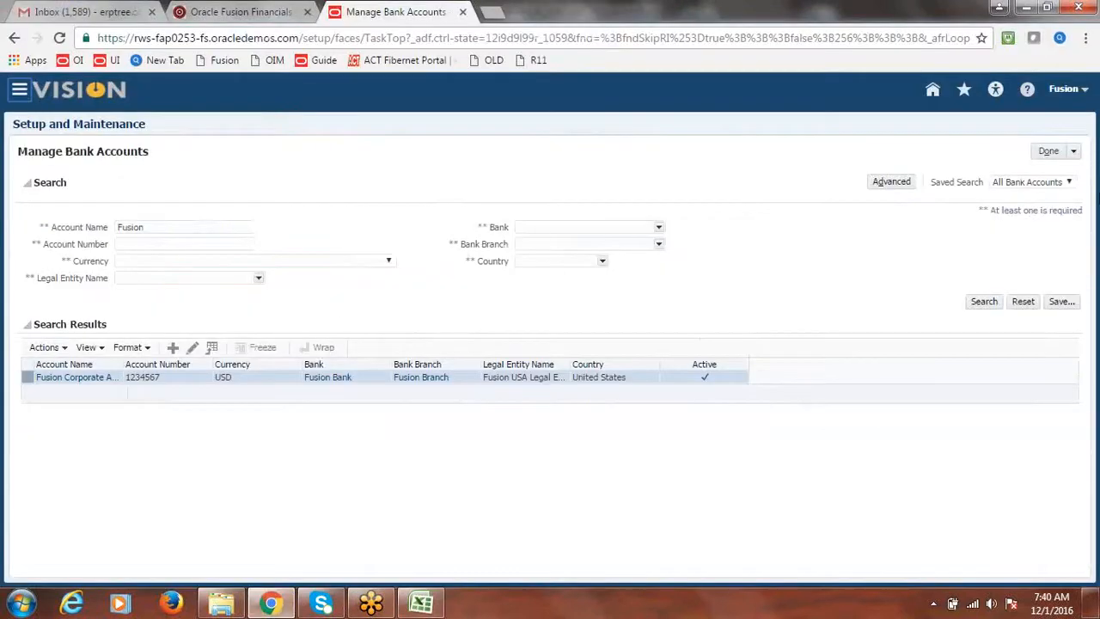
pyautogui.click(1047, 151)
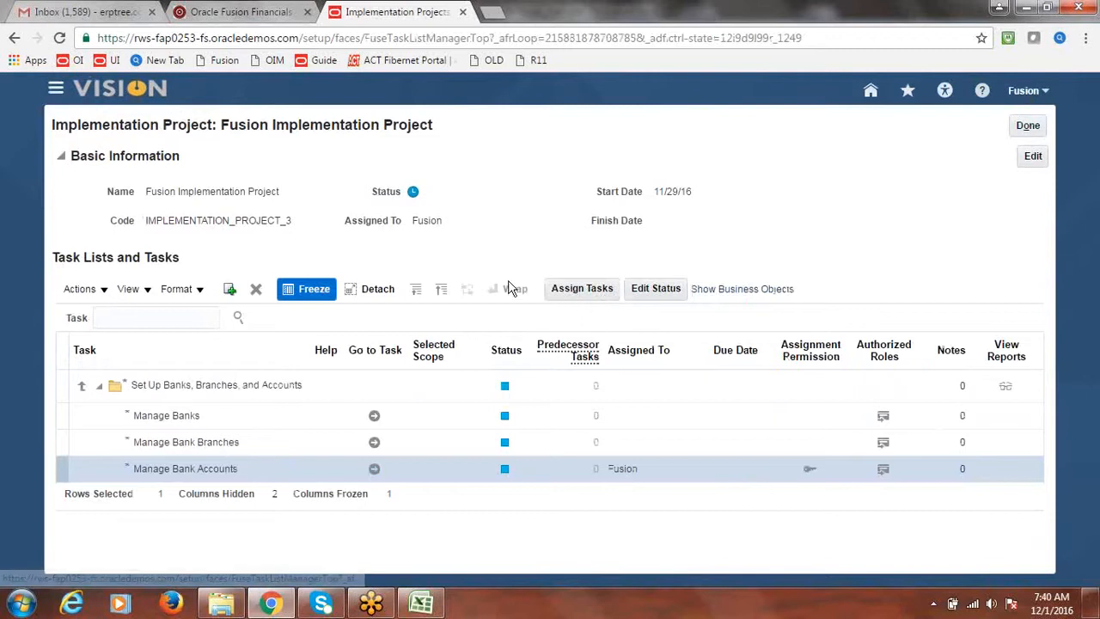
# Step: Search project tasks for 'Daily Rates' and go to the Financials Manage Daily Rates task
pyautogui.click(161, 311)
pyautogui.write('Daily Rates')
pyautogui.click(239, 318)
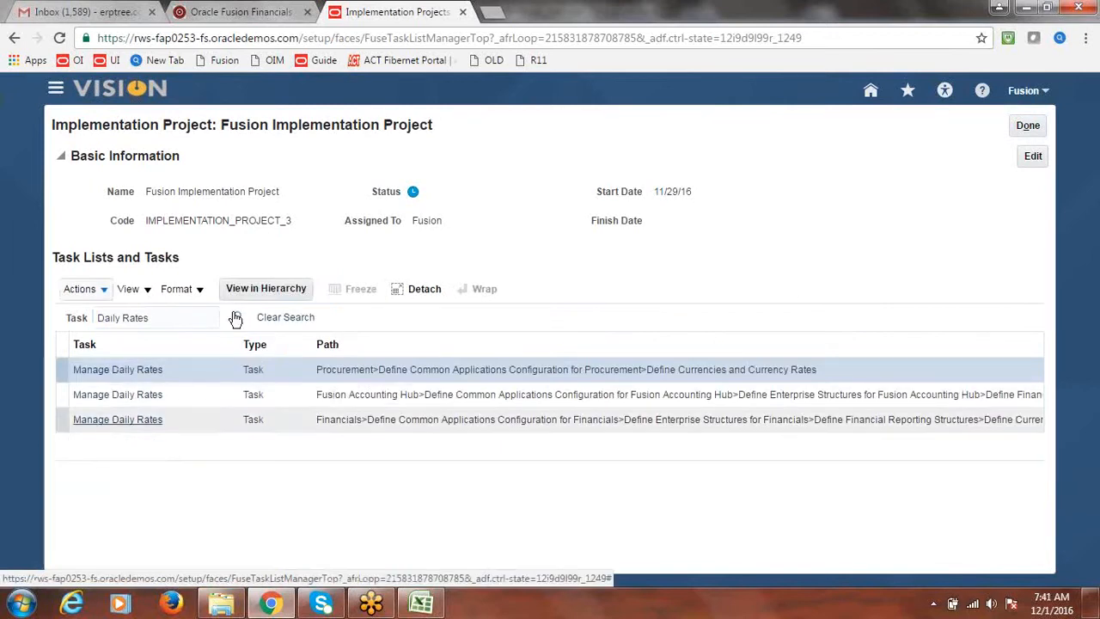
pyautogui.click(133, 423)
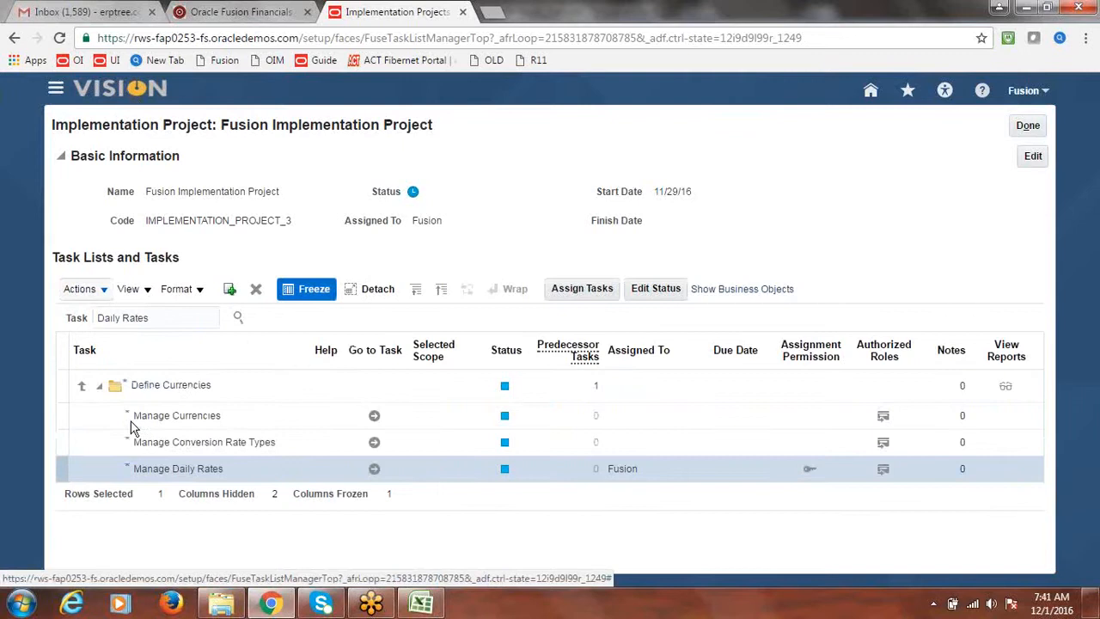
pyautogui.click(375, 471)
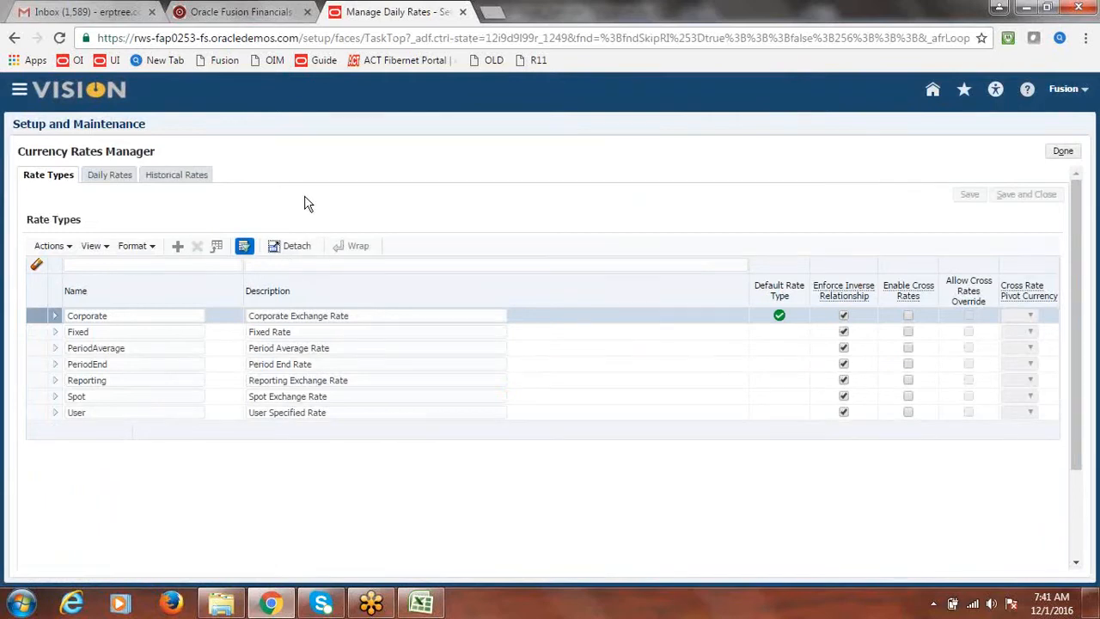
# Step: Generate the Create Daily Rates spreadsheet, open it, and connect it to Fusion
pyautogui.click(110, 177)
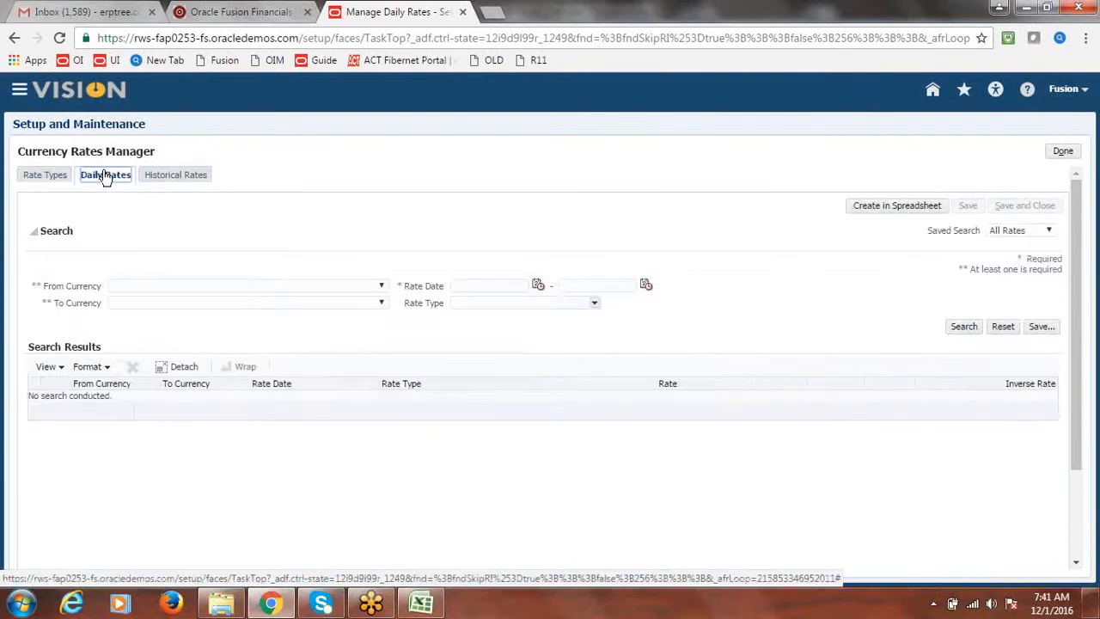
pyautogui.click(903, 210)
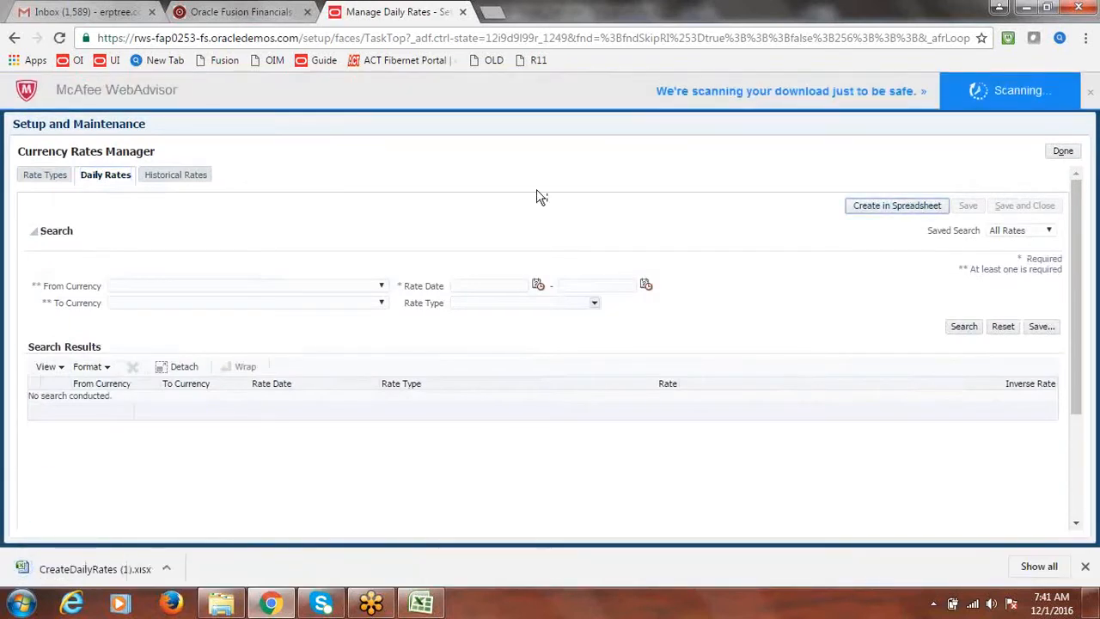
pyautogui.click(110, 571)
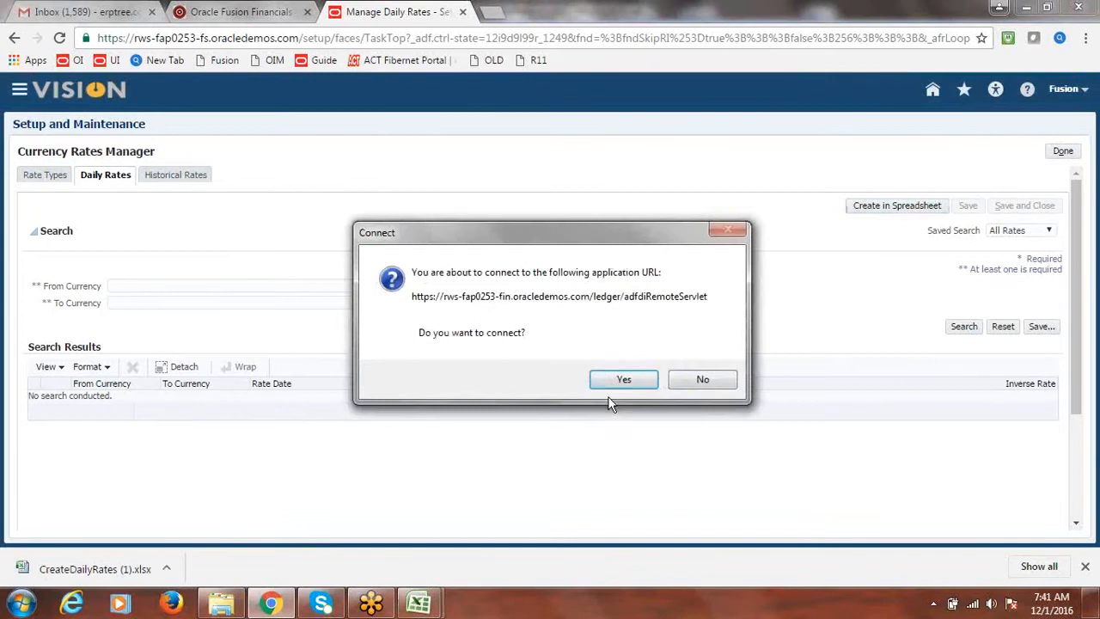
pyautogui.click(621, 379)
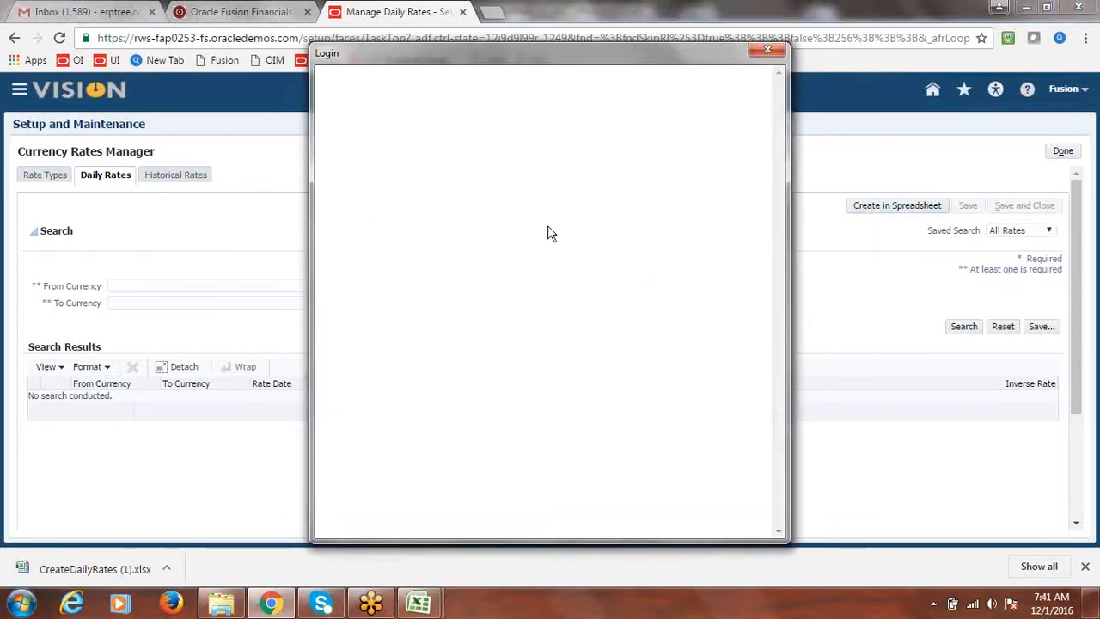
# Step: Sign in to Fusion from Excel and switch to the CreateDailyRates workbook
pyautogui.write('fusion')
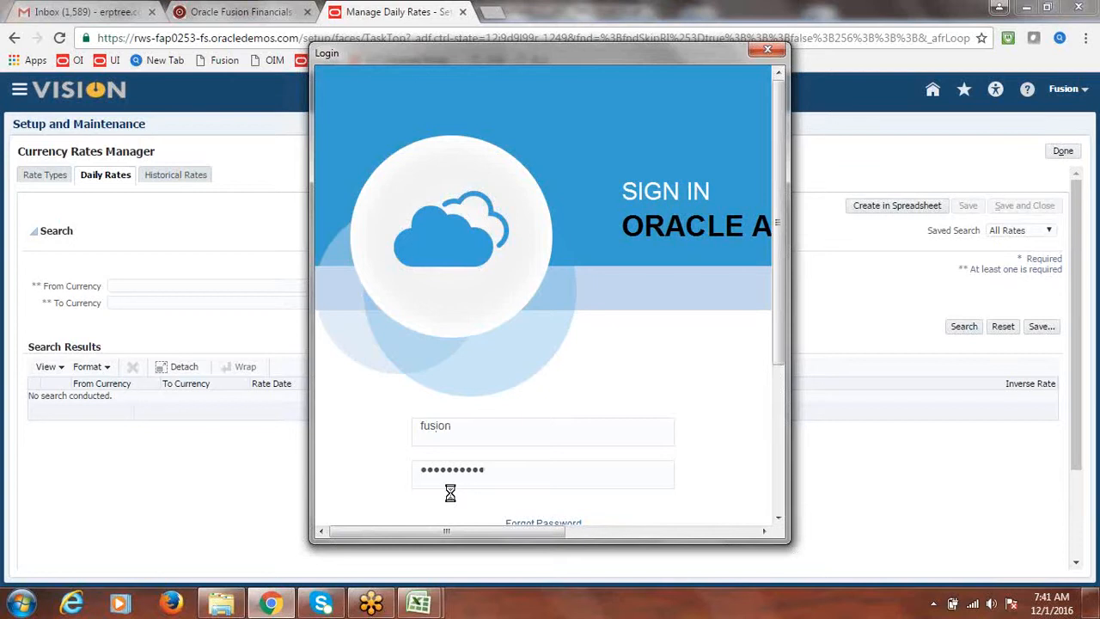
pyautogui.press('Return')
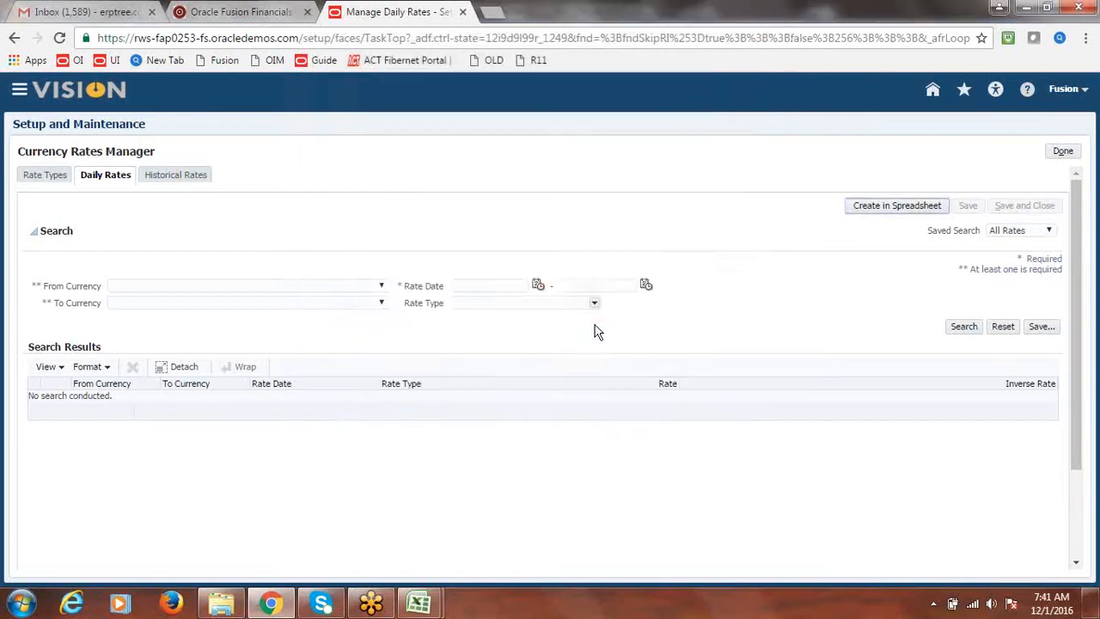
pyautogui.click(698, 326)
pyautogui.moveTo(419, 603)
pyautogui.click(508, 521)
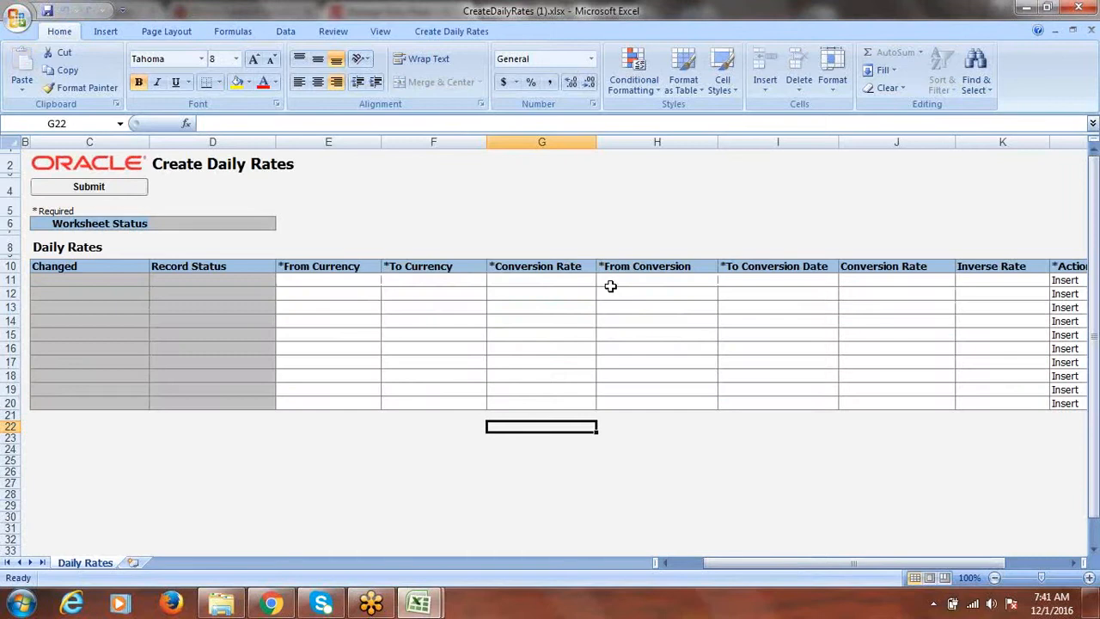
# Step: Fill the first rate row: USD to INR, Corporate type, From Conversion date 12/1/2016
pyautogui.click(326, 289)
pyautogui.click(387, 281)
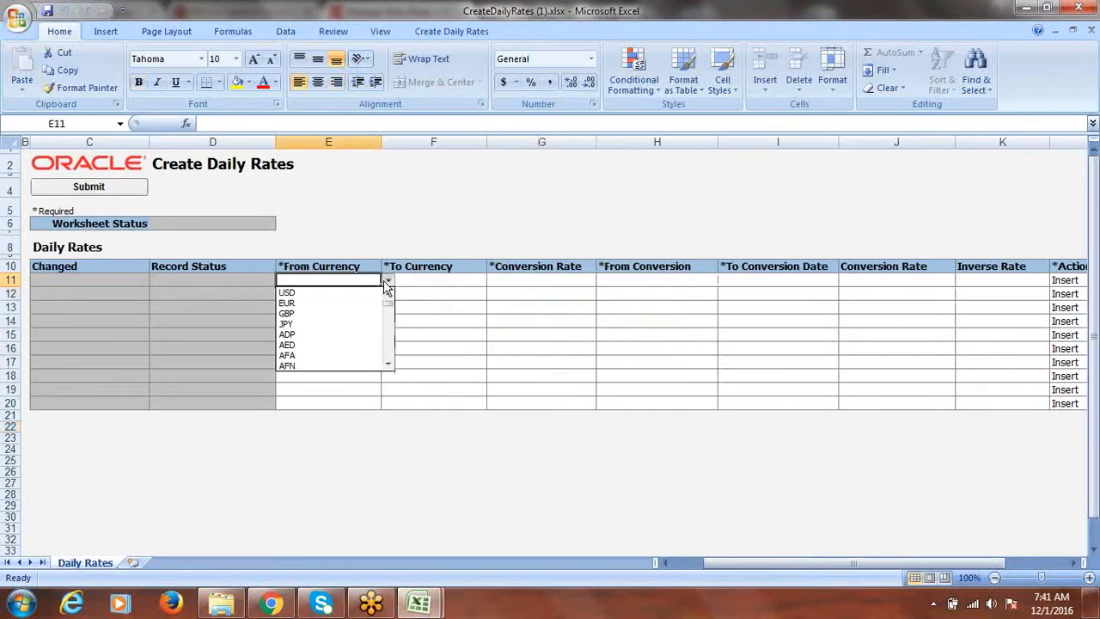
pyautogui.click(335, 303)
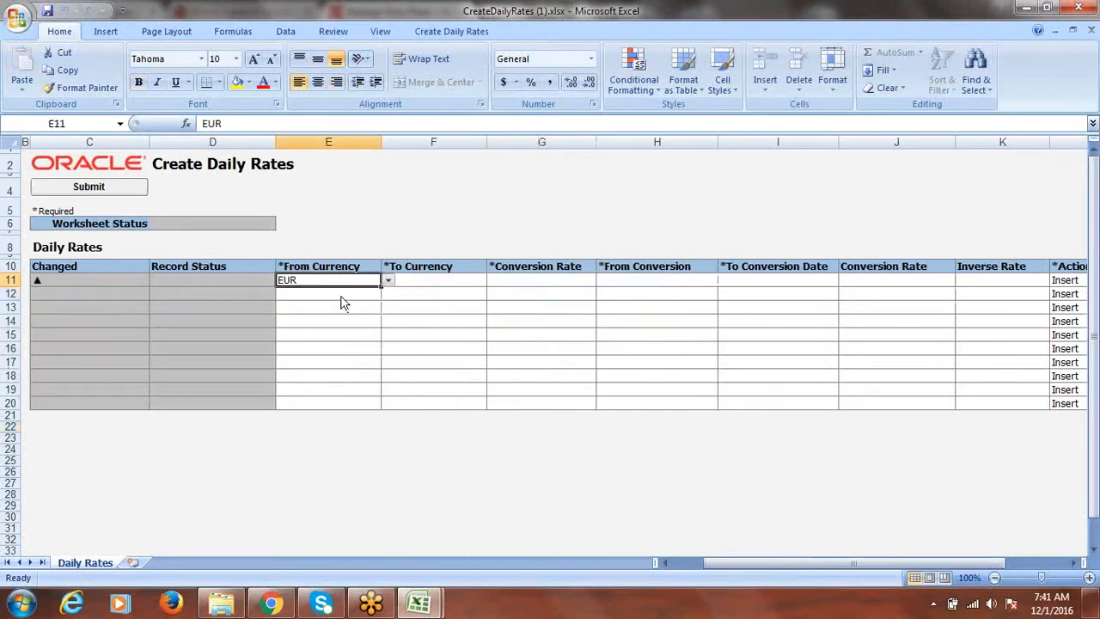
pyautogui.click(388, 281)
pyautogui.click(379, 227)
pyautogui.write('USD')
pyautogui.press('Tab')
pyautogui.write('INR')
pyautogui.press('Tab')
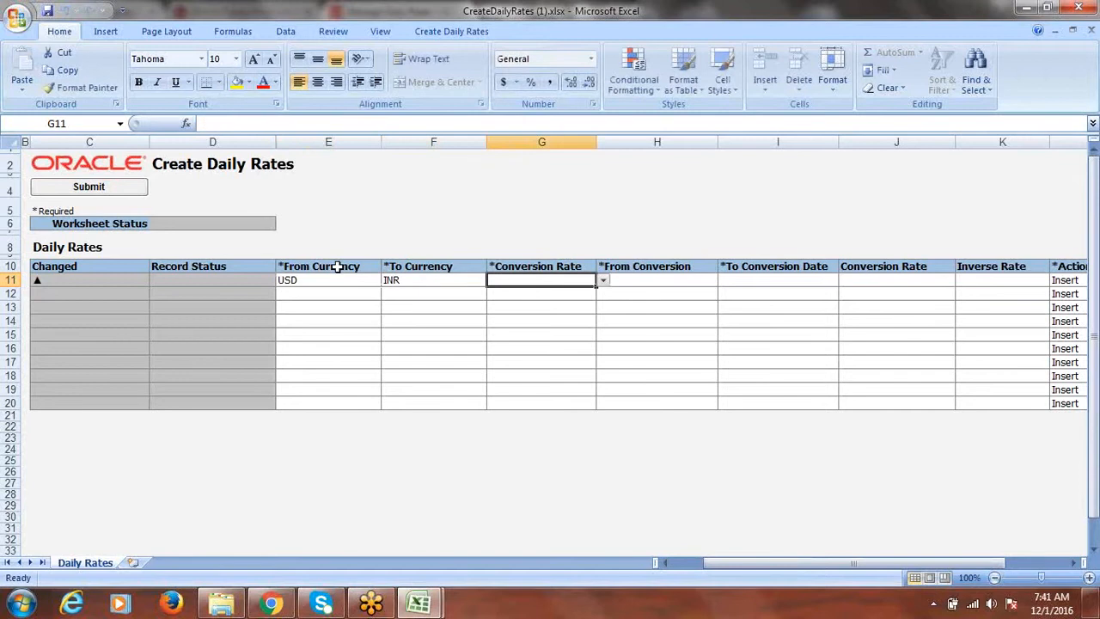
pyautogui.click(604, 282)
pyautogui.click(540, 294)
pyautogui.press('Tab')
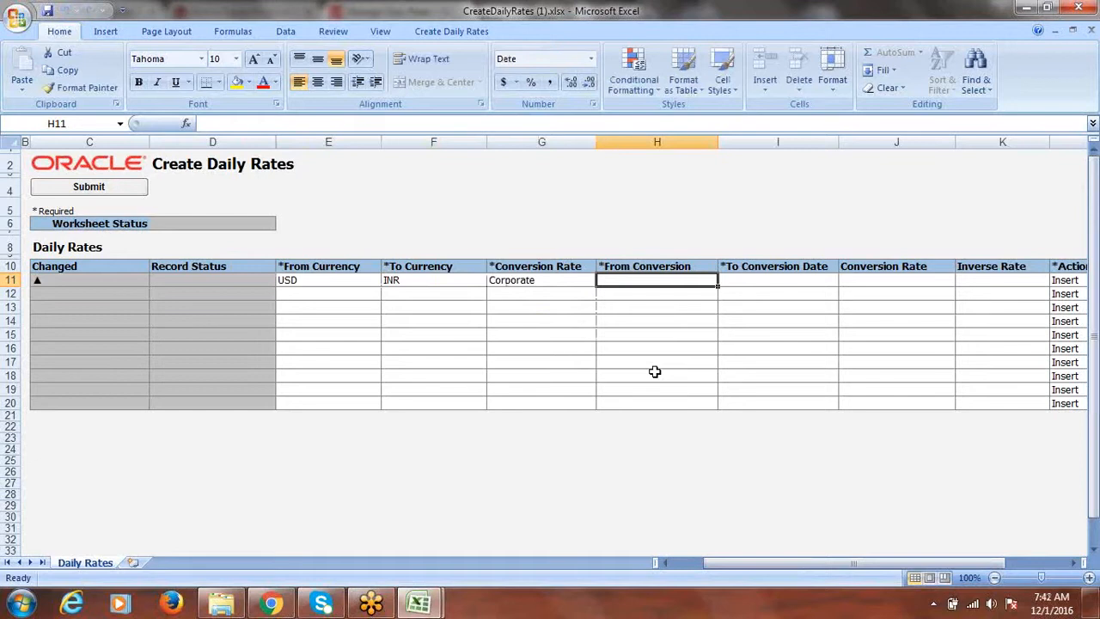
pyautogui.write('12')
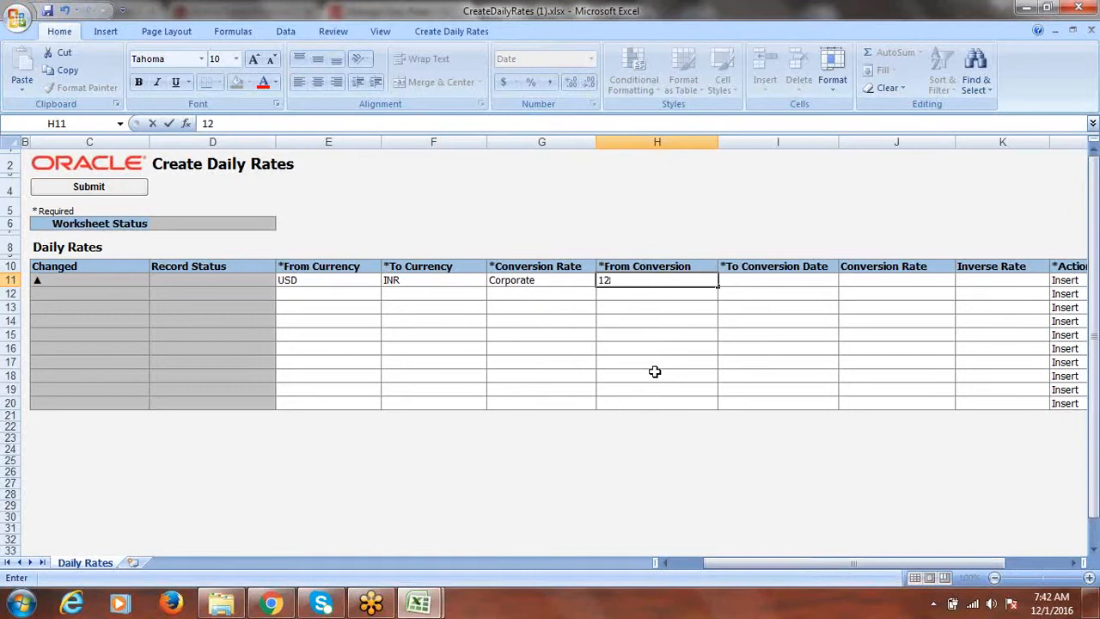
pyautogui.write('/1/2016')
pyautogui.press('Tab')
# Step: Format H11 as a short 3/14/01 date and copy 12/1/16 into To Conversion Date I11
pyautogui.click(636, 284)
pyautogui.rightClick(636, 284)
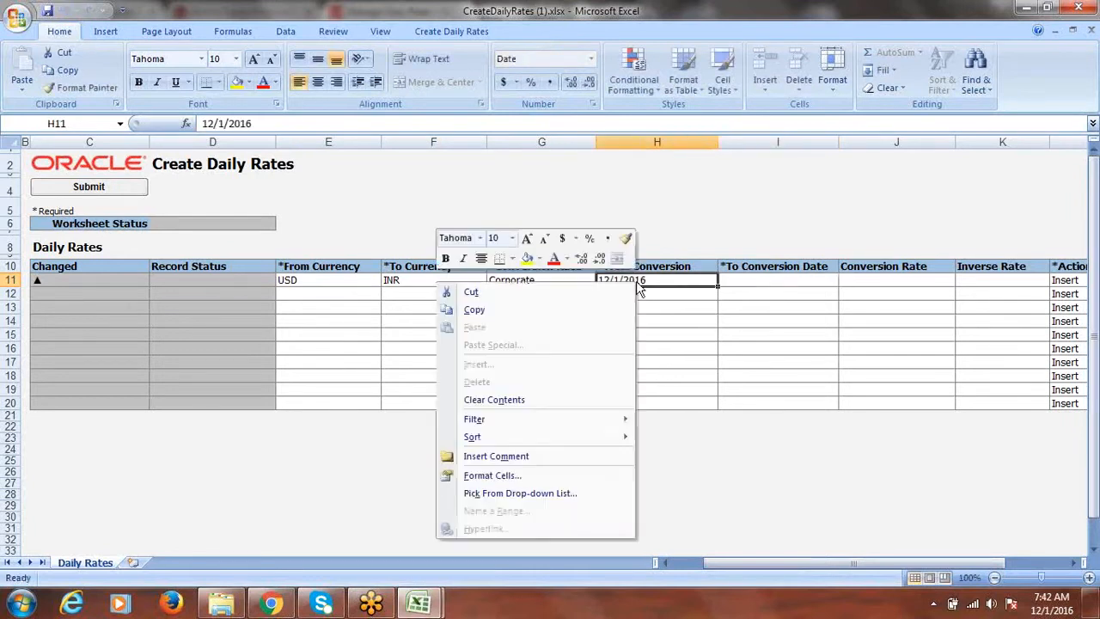
pyautogui.click(540, 477)
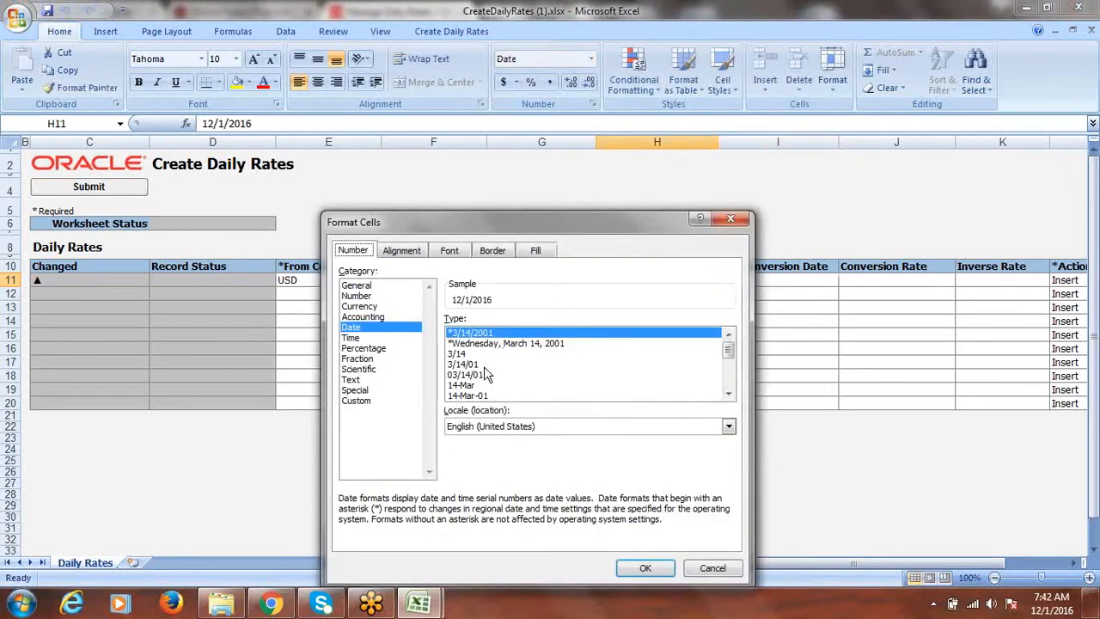
pyautogui.click(488, 365)
pyautogui.click(652, 574)
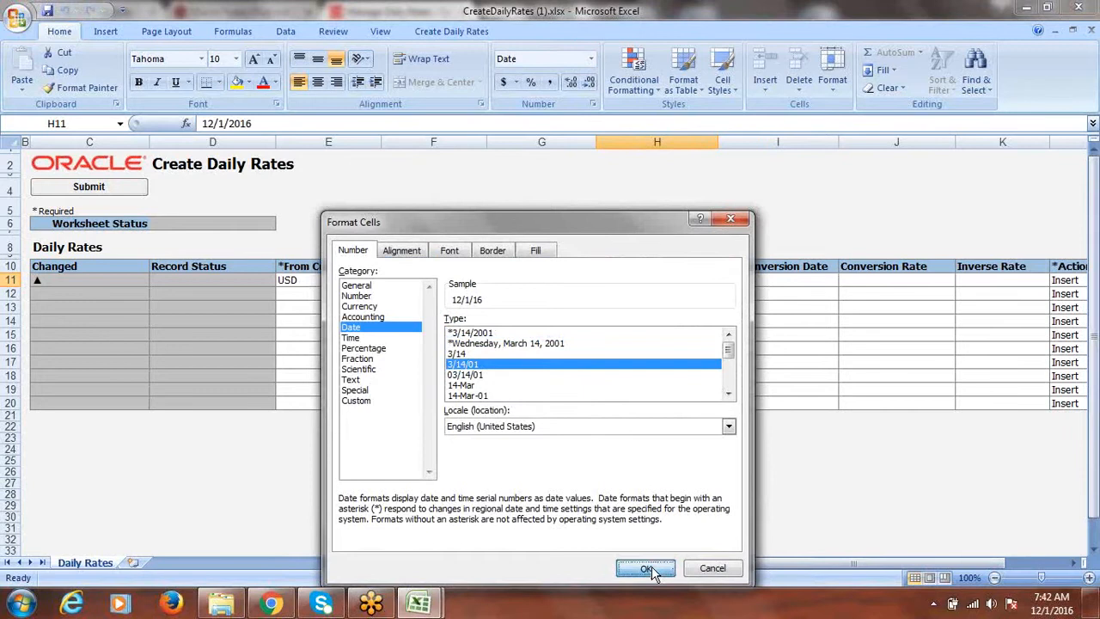
pyautogui.hotkey('ctrl', 'c')
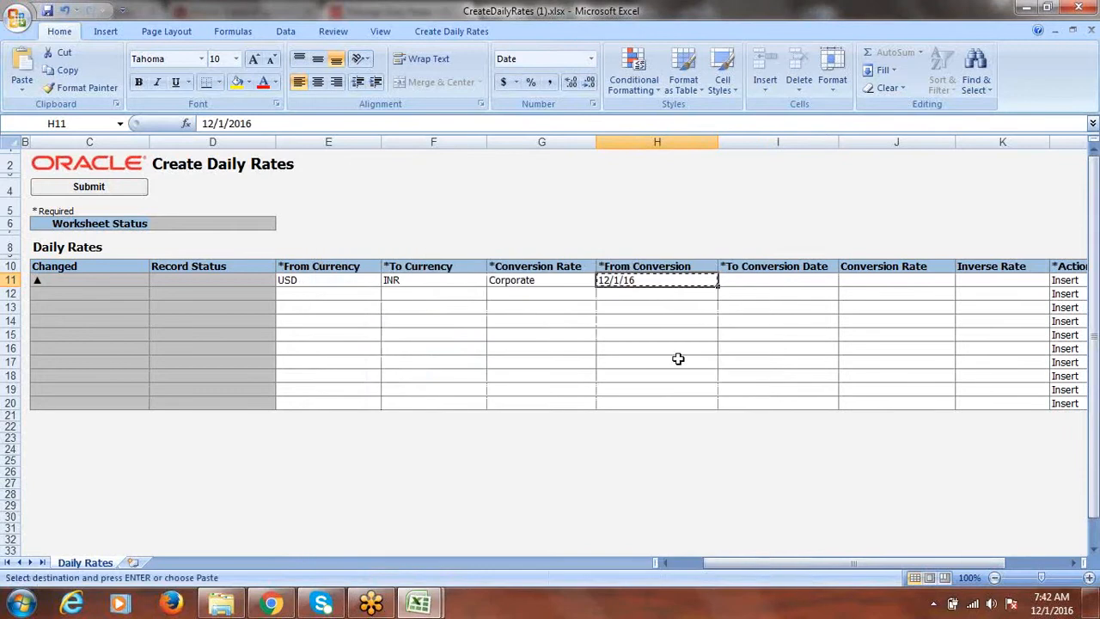
pyautogui.click(742, 281)
pyautogui.press('Return')
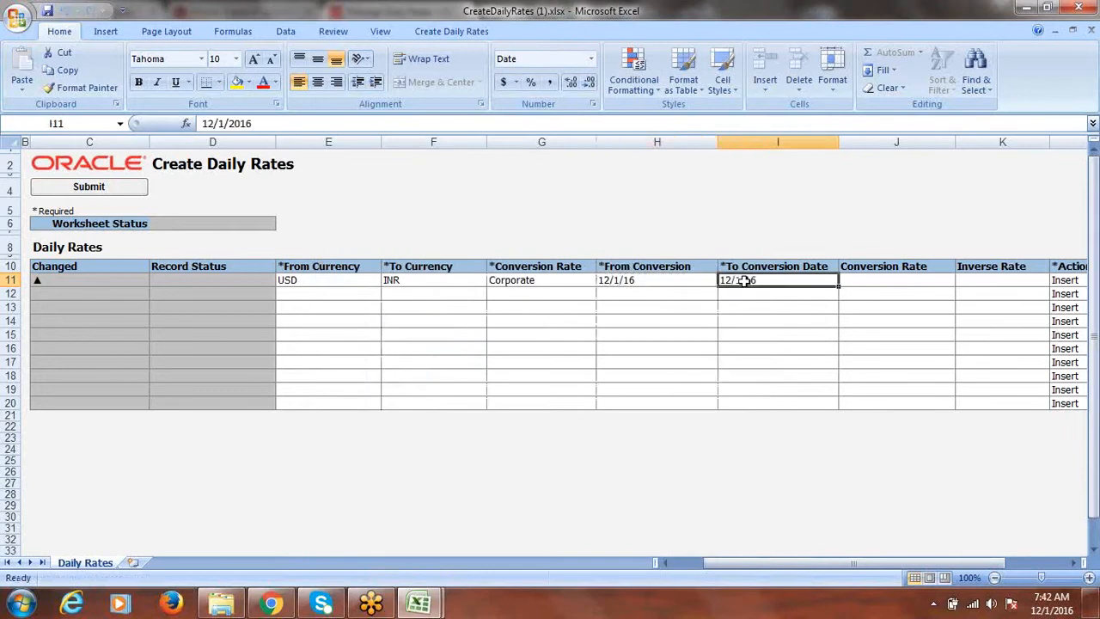
# Step: Enter a conversion rate of 68 and submit the row to Oracle
pyautogui.click(880, 282)
pyautogui.write('68')
pyautogui.press('Tab')
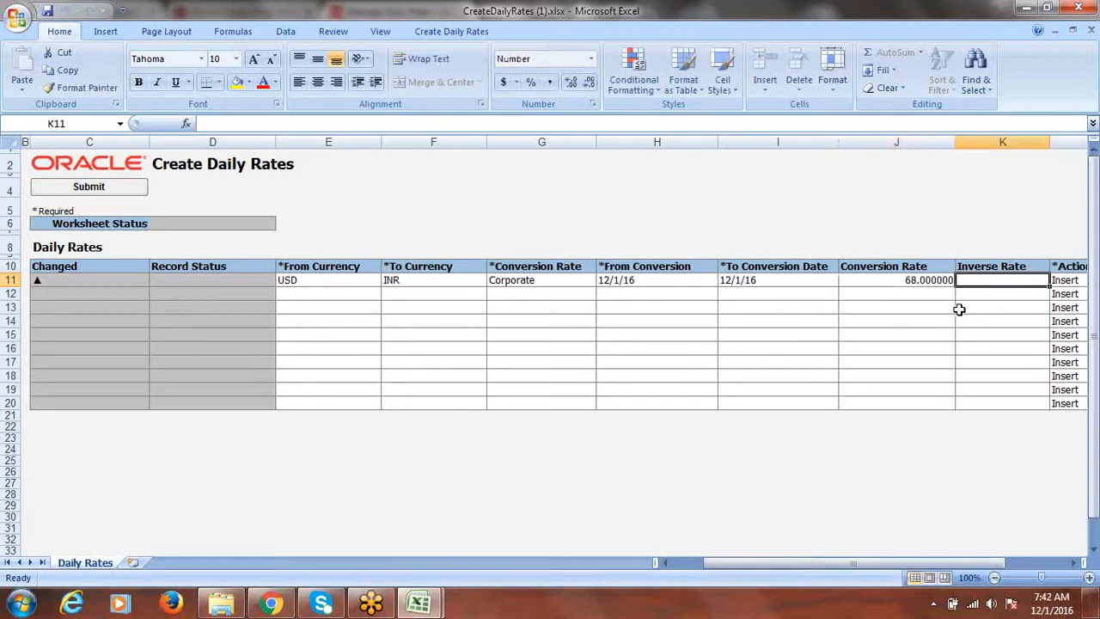
pyautogui.click(111, 191)
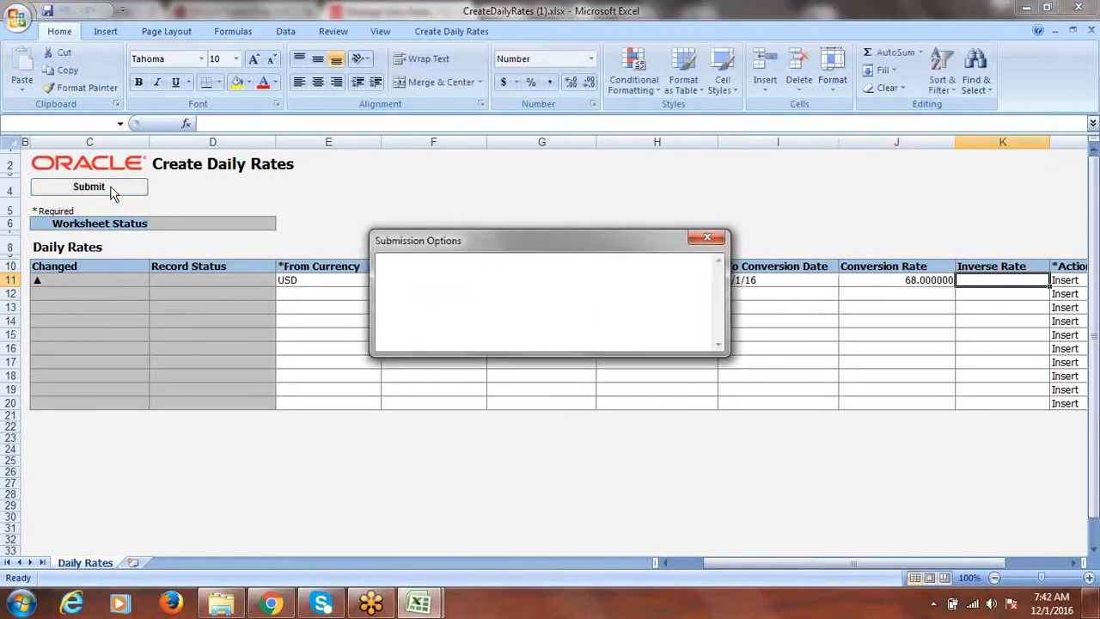
pyautogui.click(495, 339)
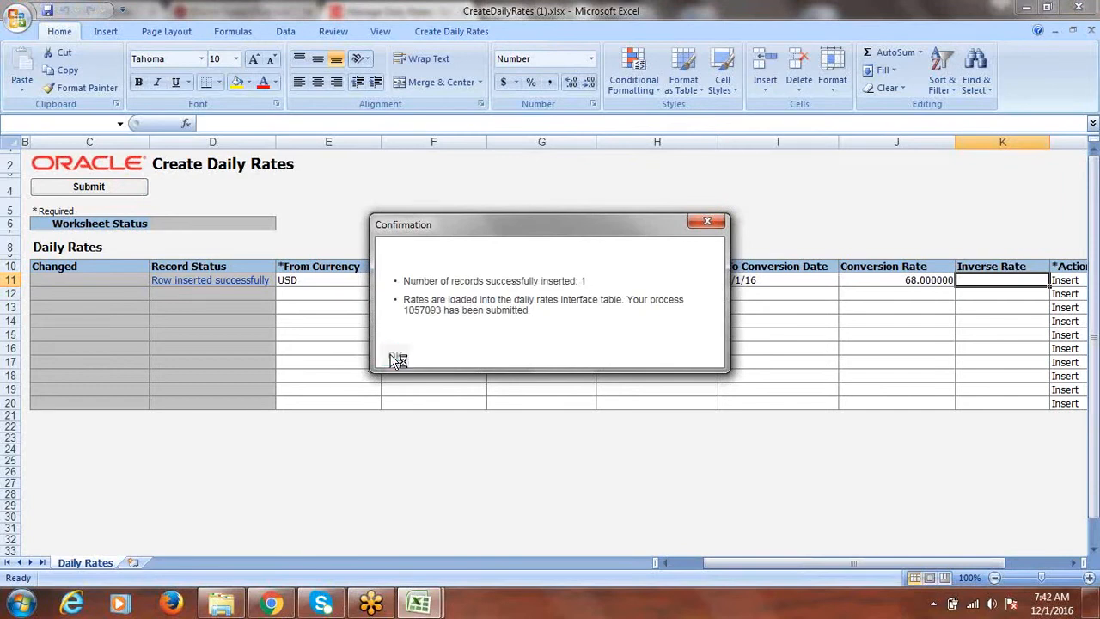
pyautogui.click(398, 360)
# Step: Close the daily rates workbook without saving and return to the notes sheet
pyautogui.click(1081, 8)
pyautogui.click(552, 341)
pyautogui.click(442, 347)
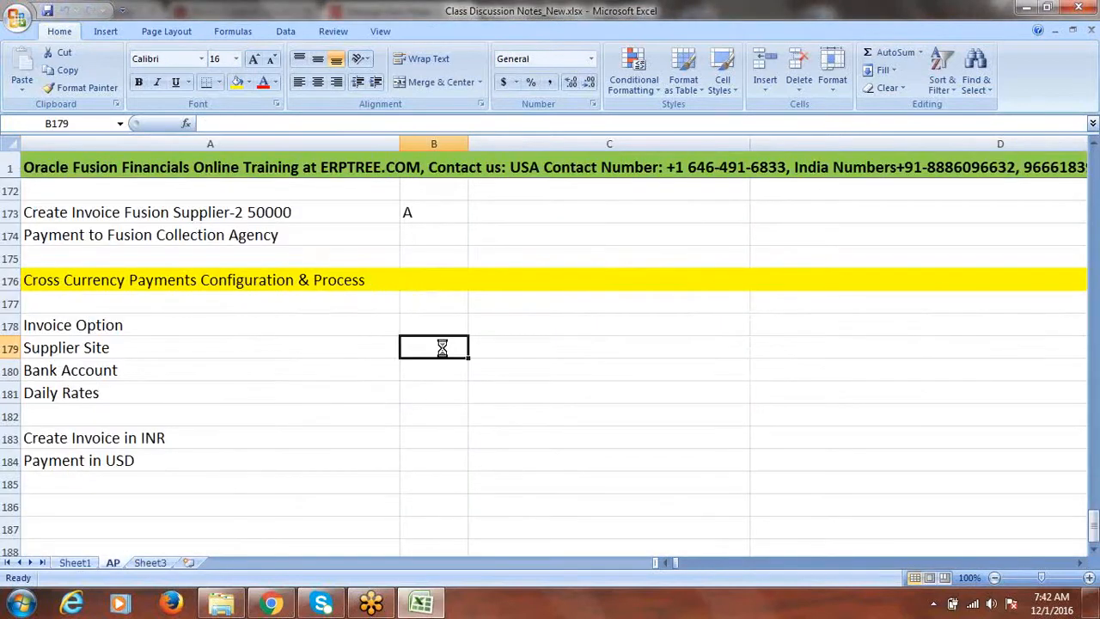
# Step: Attempt to save and close the class notes workbook, dismissing the save prompts
pyautogui.hotkey('ctrl', 's')
pyautogui.click(595, 343)
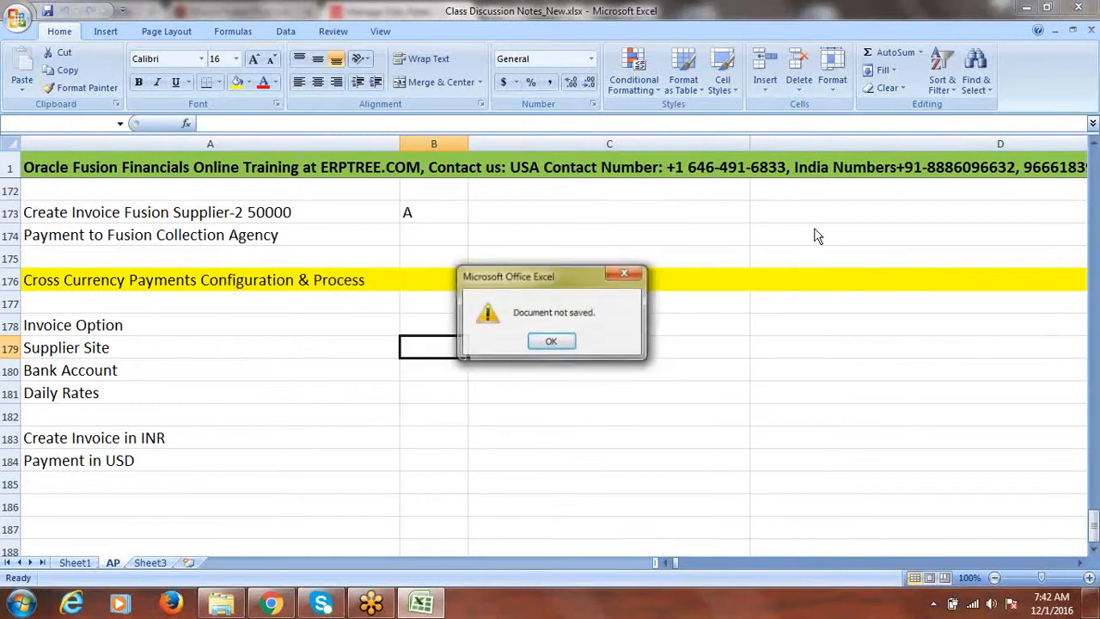
pyautogui.click(626, 274)
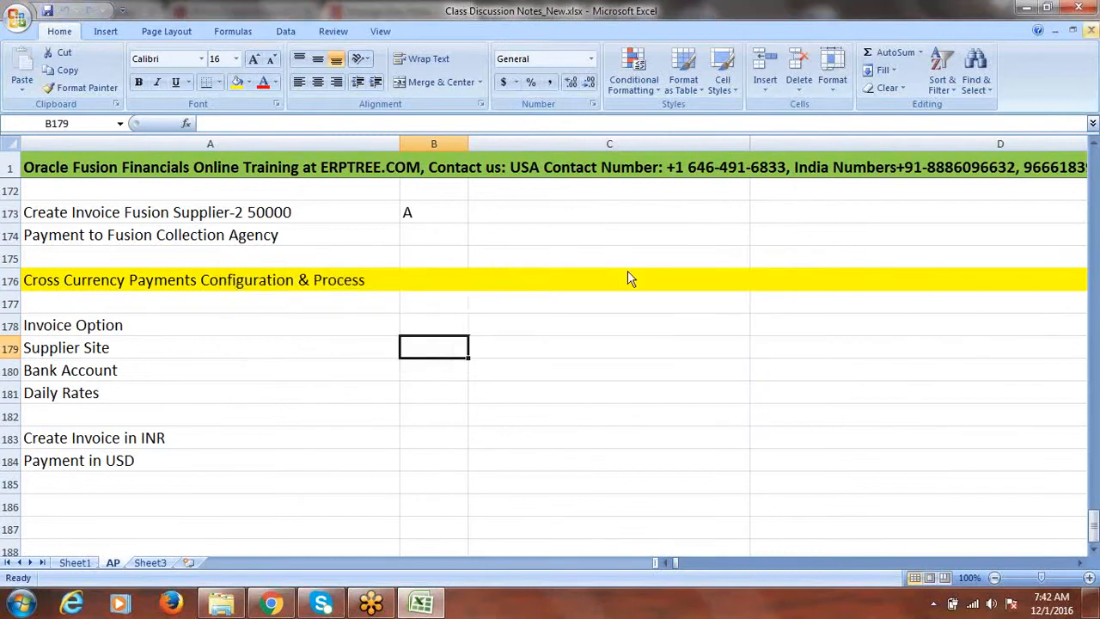
pyautogui.click(1081, 8)
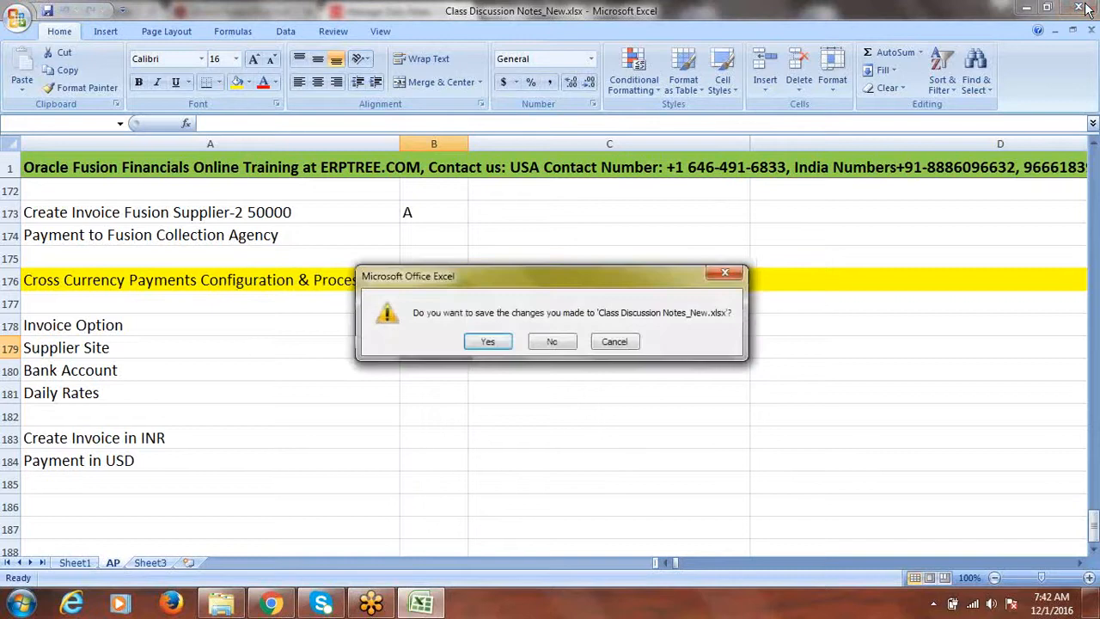
pyautogui.click(560, 347)
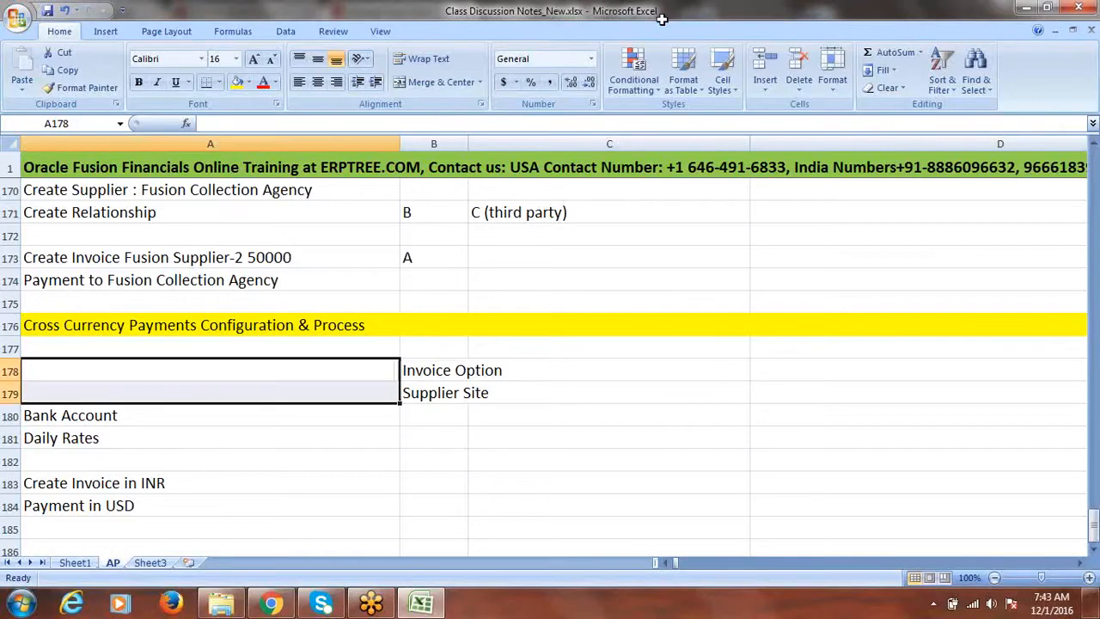
pyautogui.hotkey('ctrl', 's')
# Step: Move Invoice Option and Supplier Site from B178:B179 into A178:A179
pyautogui.click(570, 415)
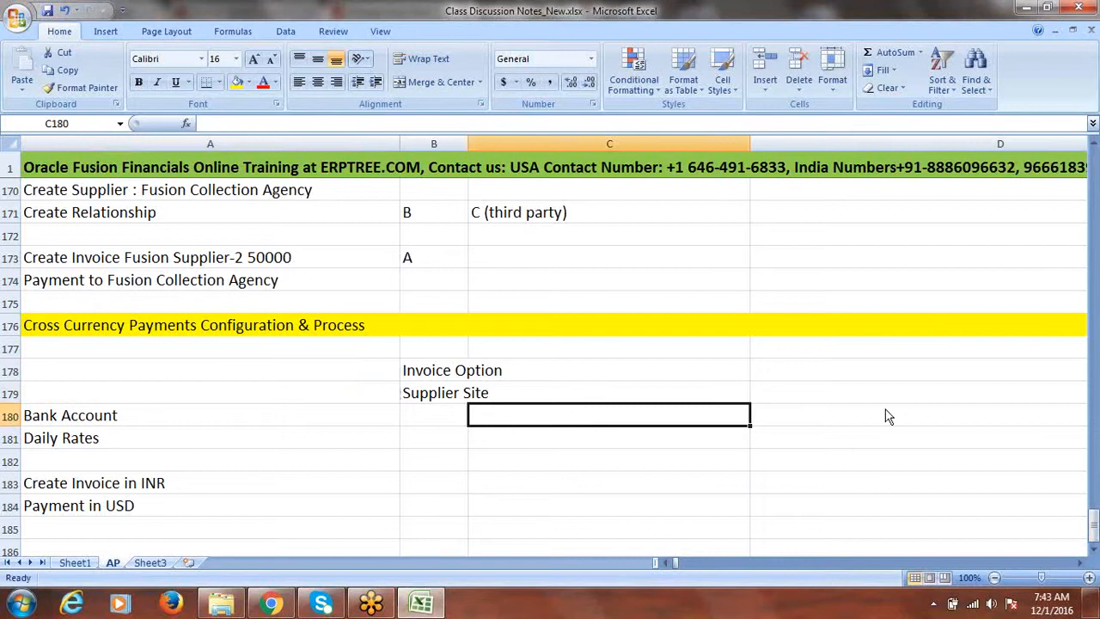
pyautogui.click(1093, 550)
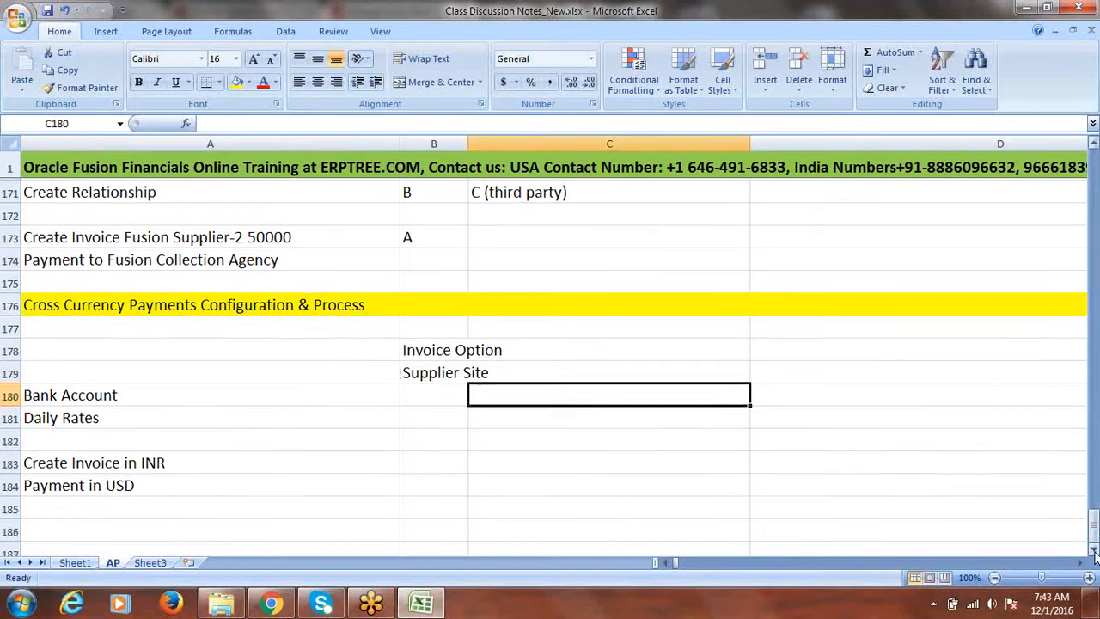
pyautogui.click(1094, 550)
pyautogui.moveTo(447, 329); pyautogui.dragTo(447, 347)
pyautogui.hotkey('ctrl', 'c')
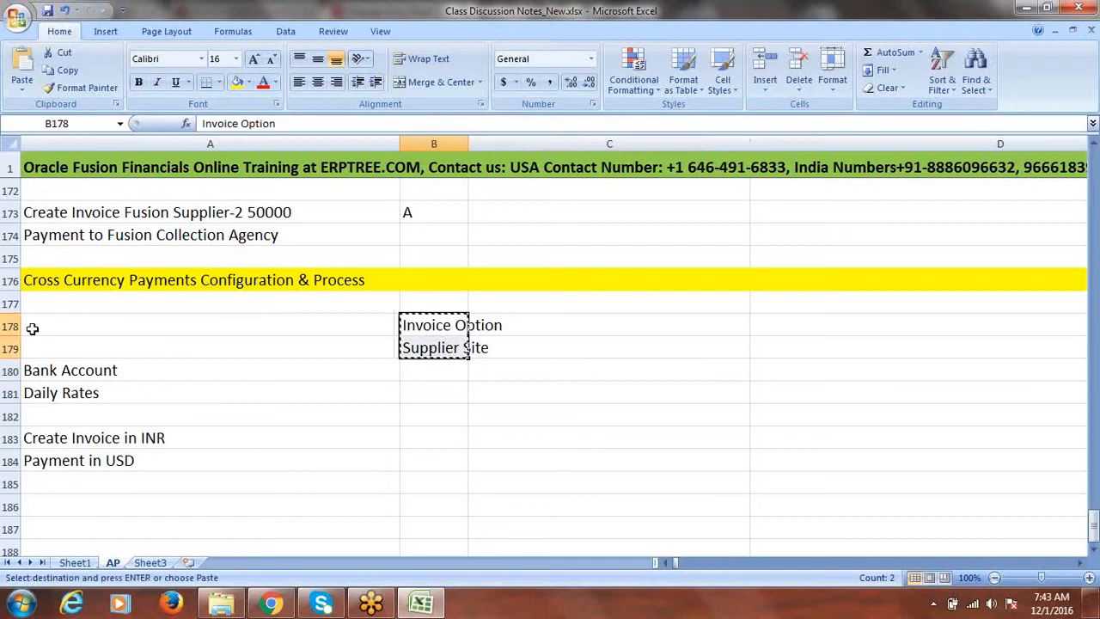
pyautogui.click(41, 326)
pyautogui.hotkey('ctrl', 'v')
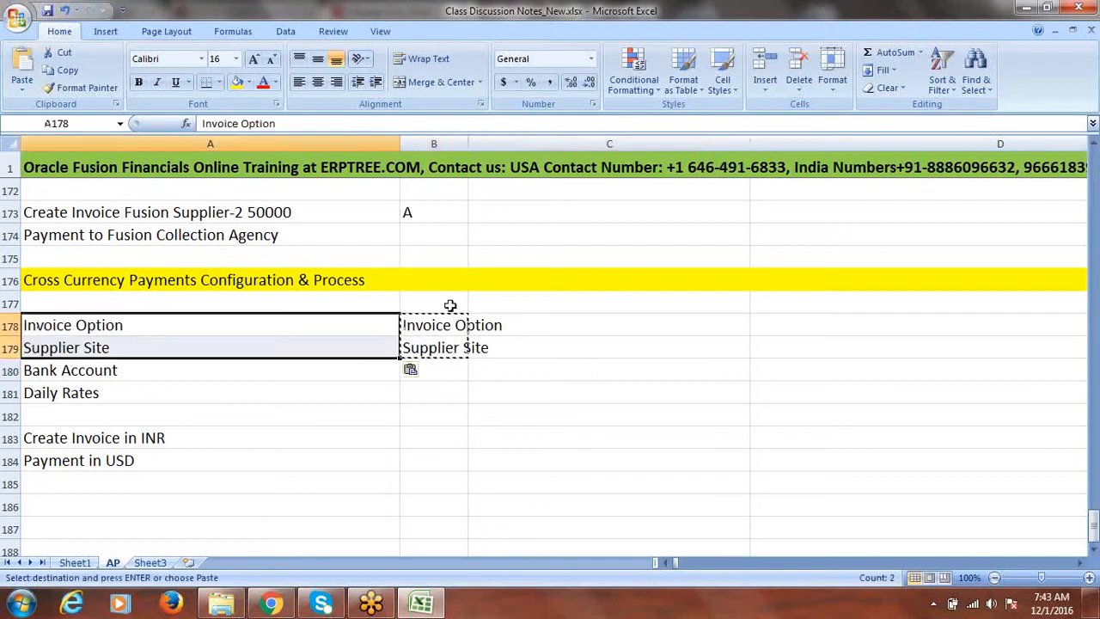
pyautogui.press('Escape')
pyautogui.click(439, 335)
pyautogui.moveTo(439, 337); pyautogui.dragTo(441, 346)
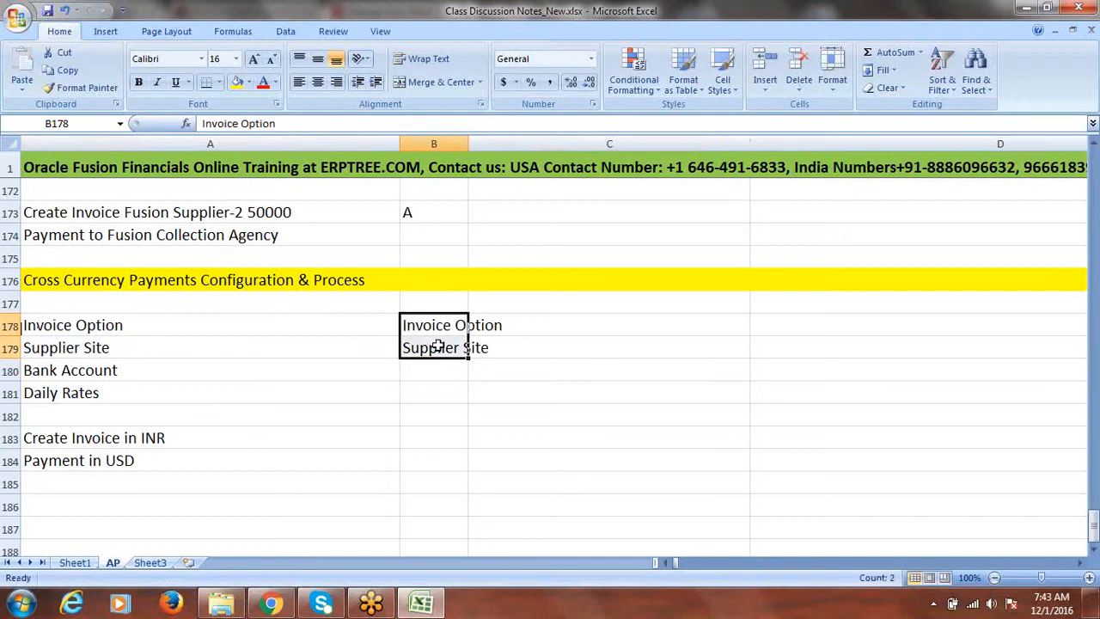
pyautogui.press('Delete')
# Step: Reword the notes to 'Create Invoice in USD' and 'Payment in INR', then return to Chrome
pyautogui.click(110, 376)
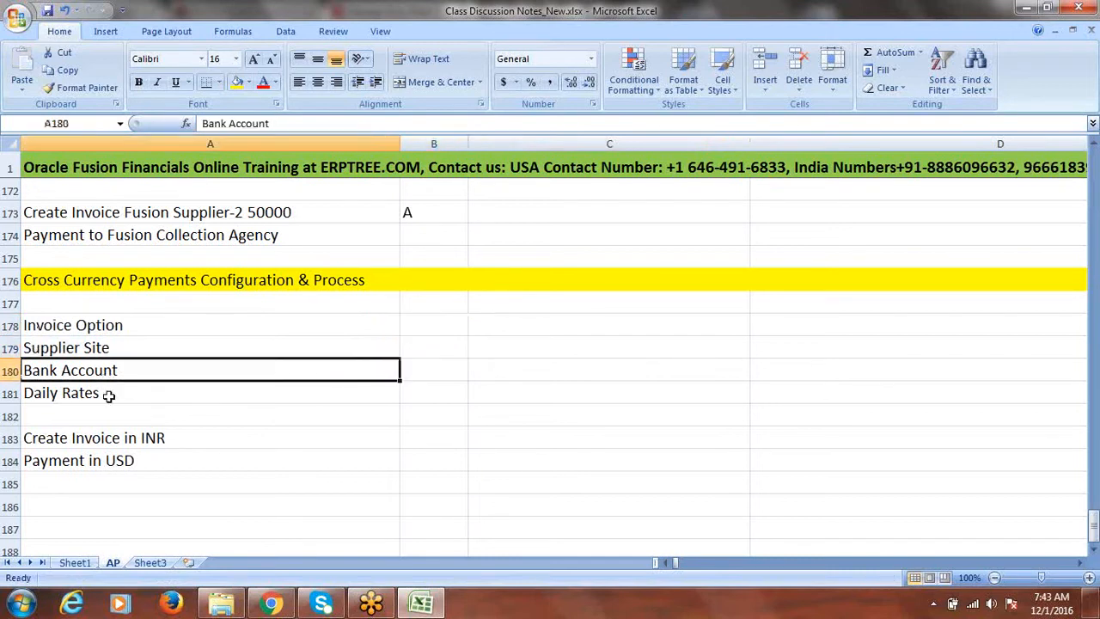
pyautogui.click(99, 399)
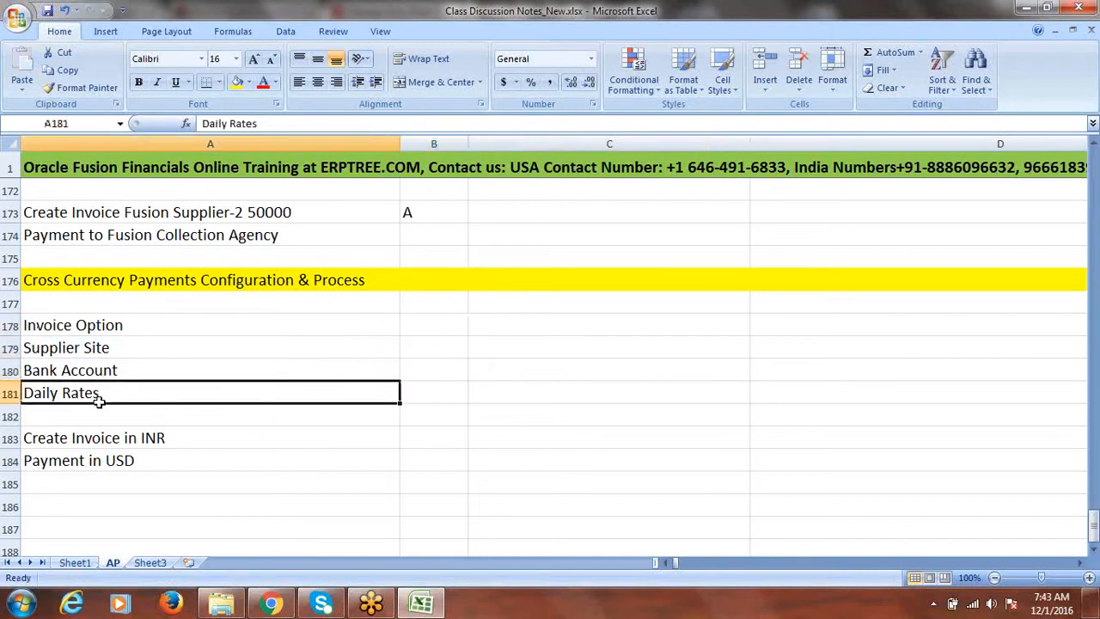
pyautogui.click(148, 434)
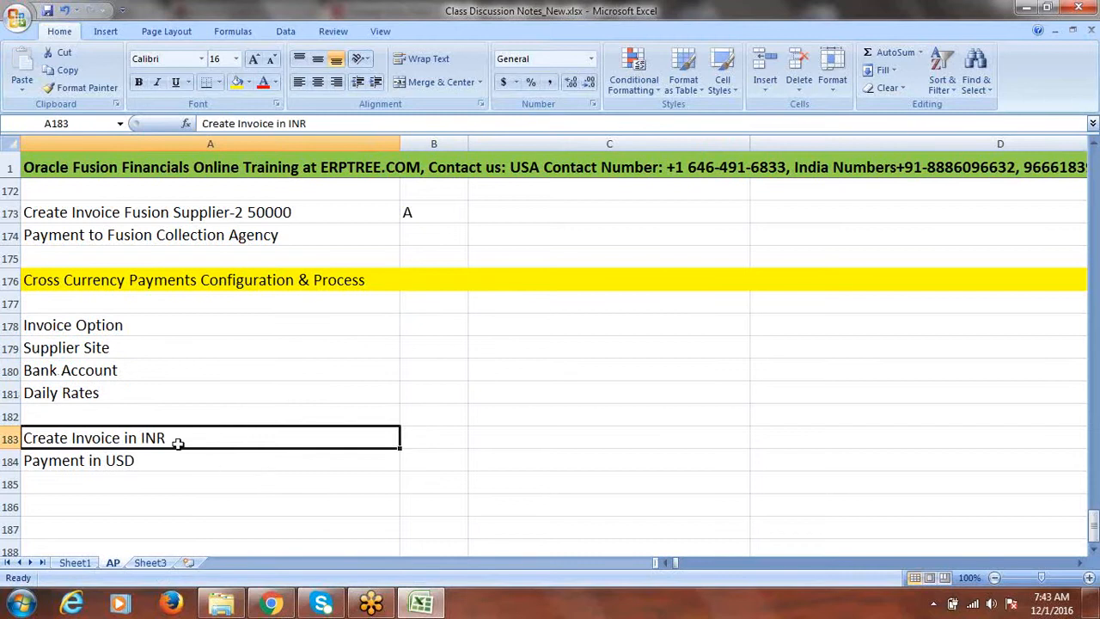
pyautogui.doubleClick(178, 440)
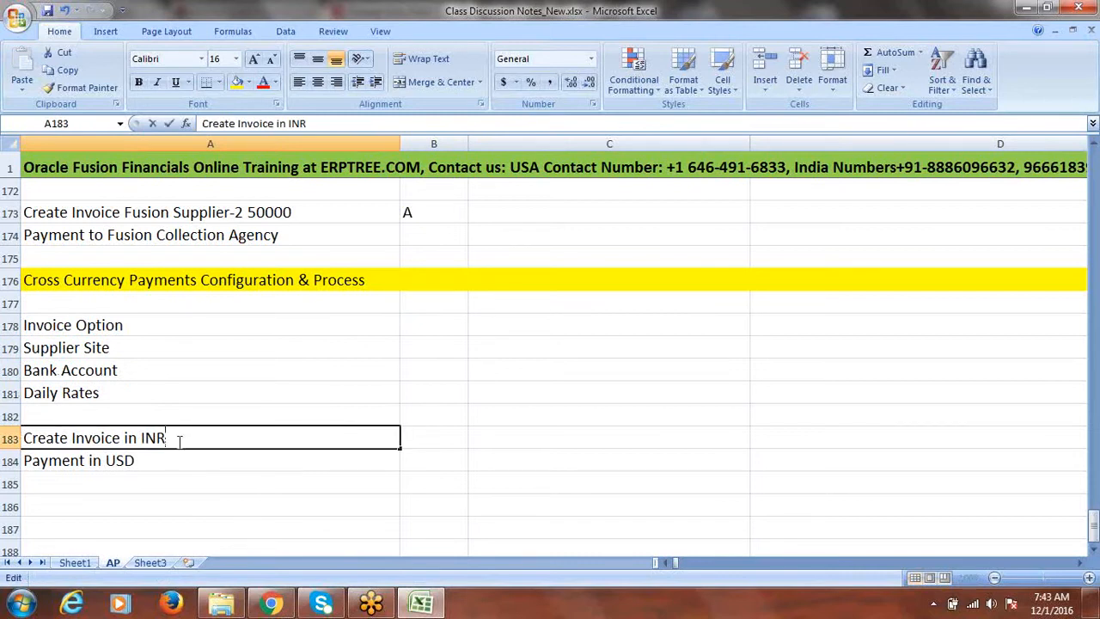
pyautogui.press('BackSpace')
pyautogui.press('BackSpace')
pyautogui.press('BackSpace')
pyautogui.write('u')
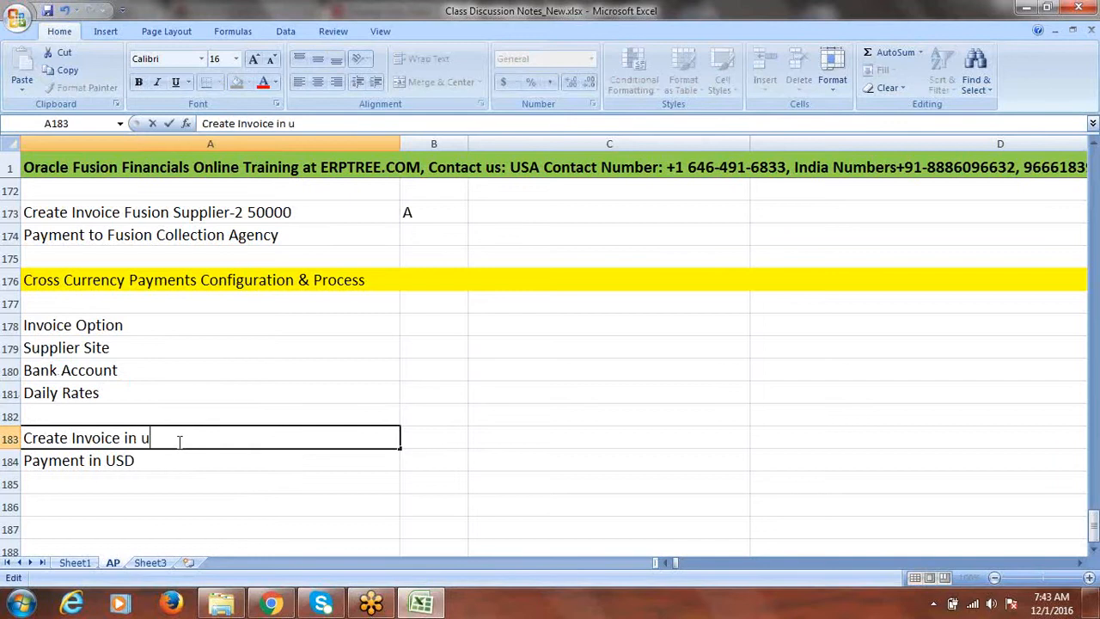
pyautogui.write('USD')
pyautogui.click(137, 461)
pyautogui.doubleClick(138, 461)
pyautogui.press('BackSpace')
pyautogui.press('BackSpace')
pyautogui.press('BackSpace')
pyautogui.write('INR')
pyautogui.press('Tab')
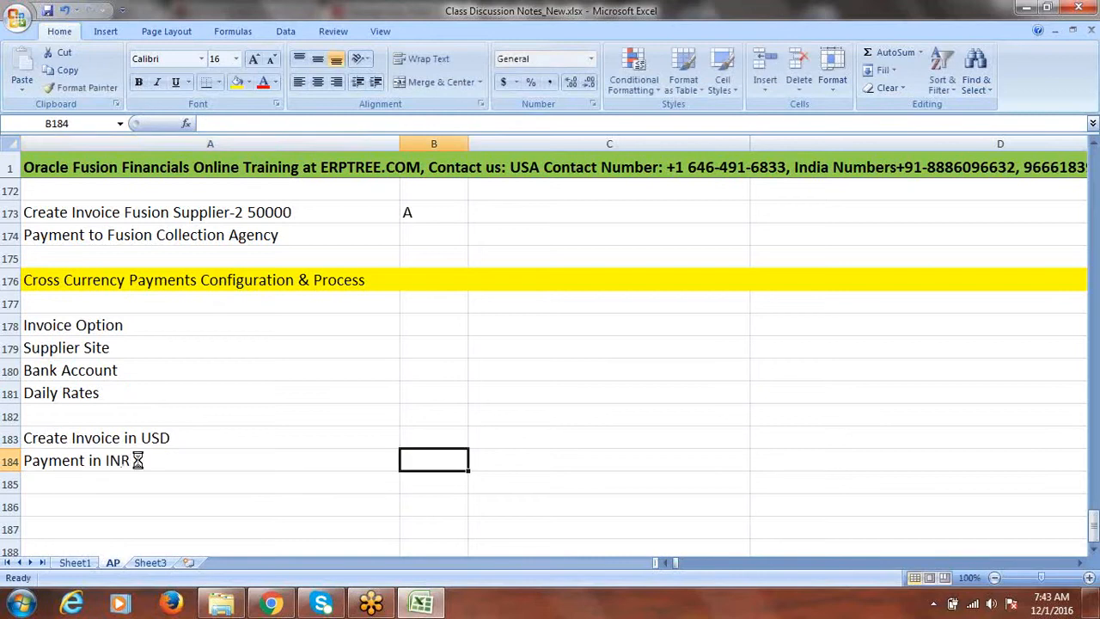
pyautogui.click(287, 599)
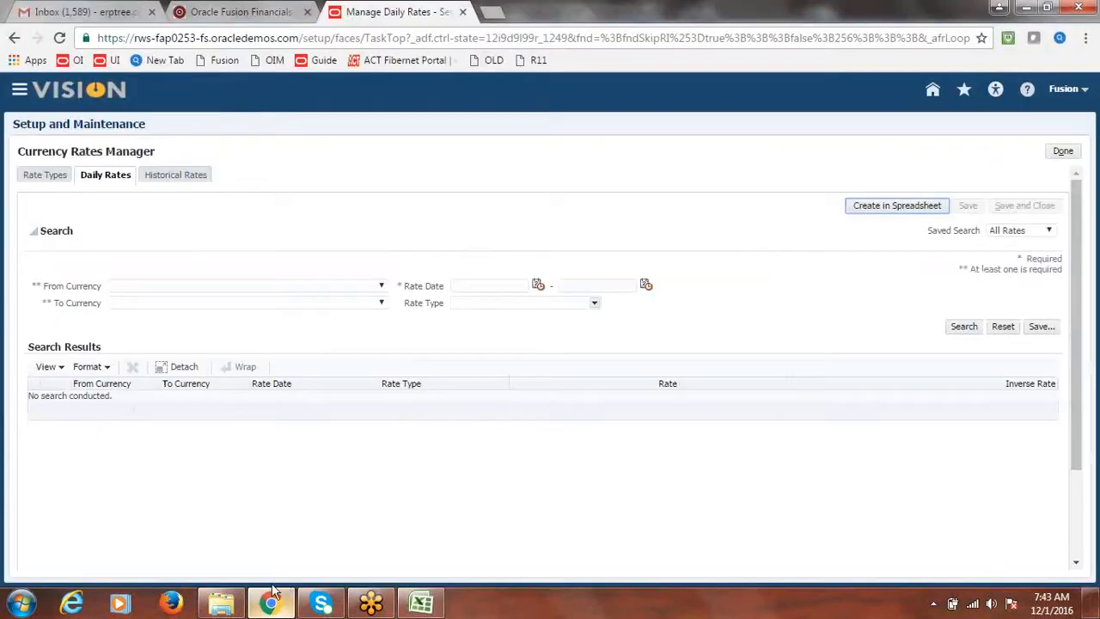
# Step: Leave Currency Rates Manager, go to Payables > Invoices, and start Create Invoice from Tasks
pyautogui.click(1063, 151)
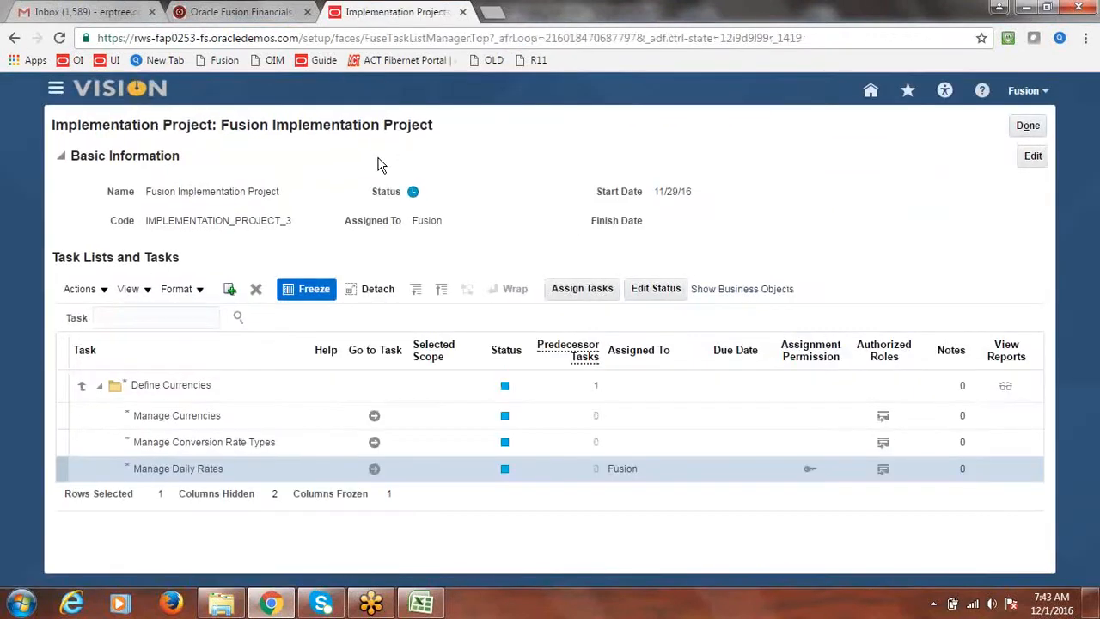
pyautogui.click(55, 90)
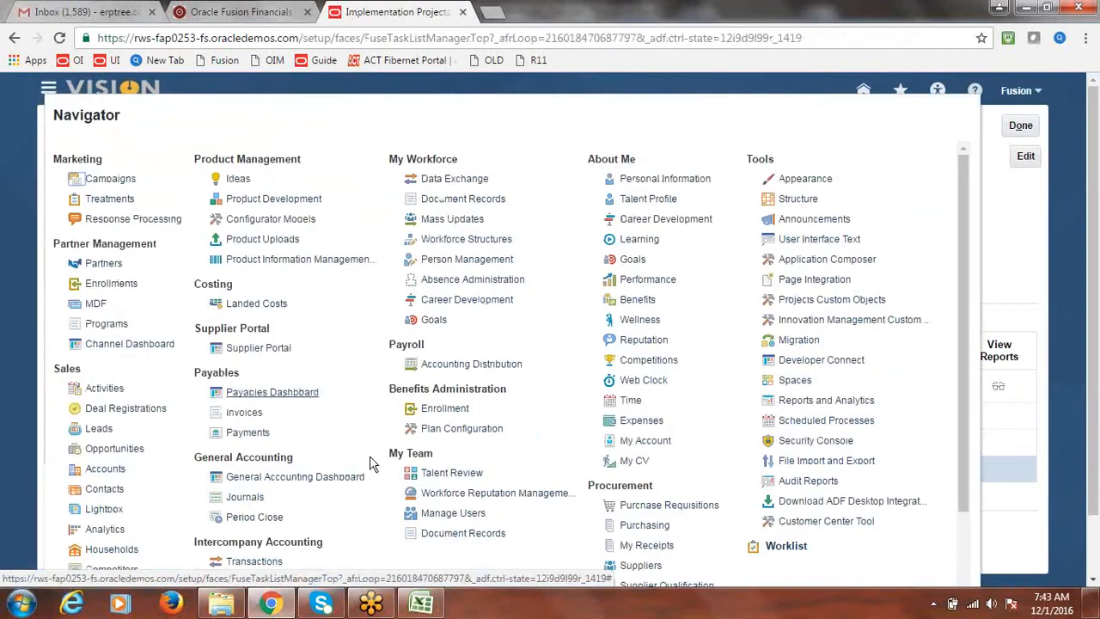
pyautogui.click(258, 417)
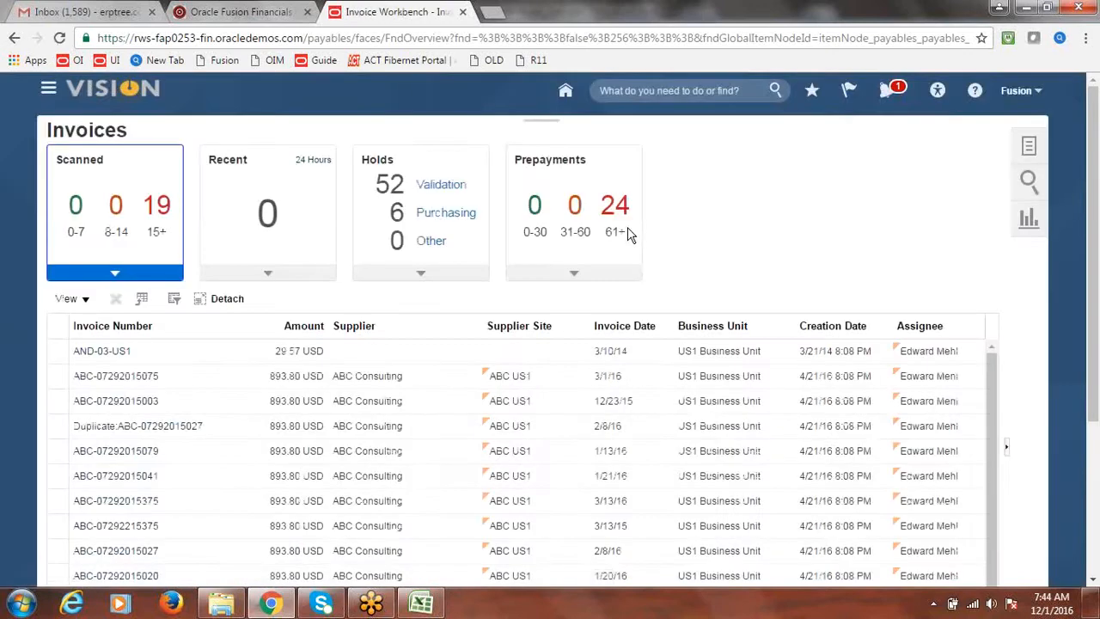
pyautogui.click(1029, 148)
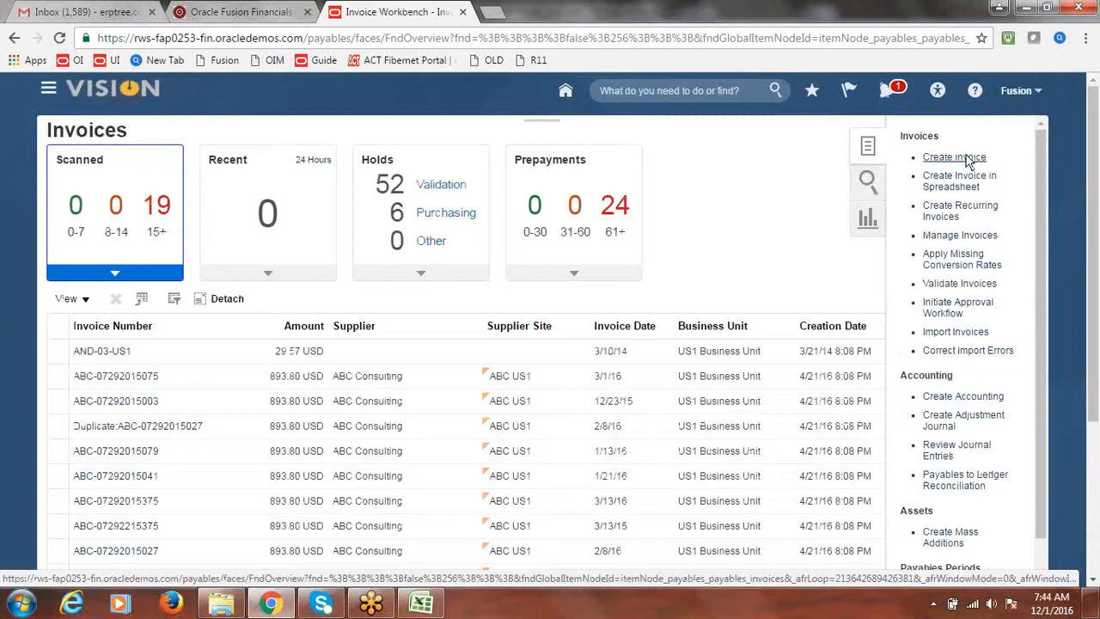
pyautogui.click(969, 162)
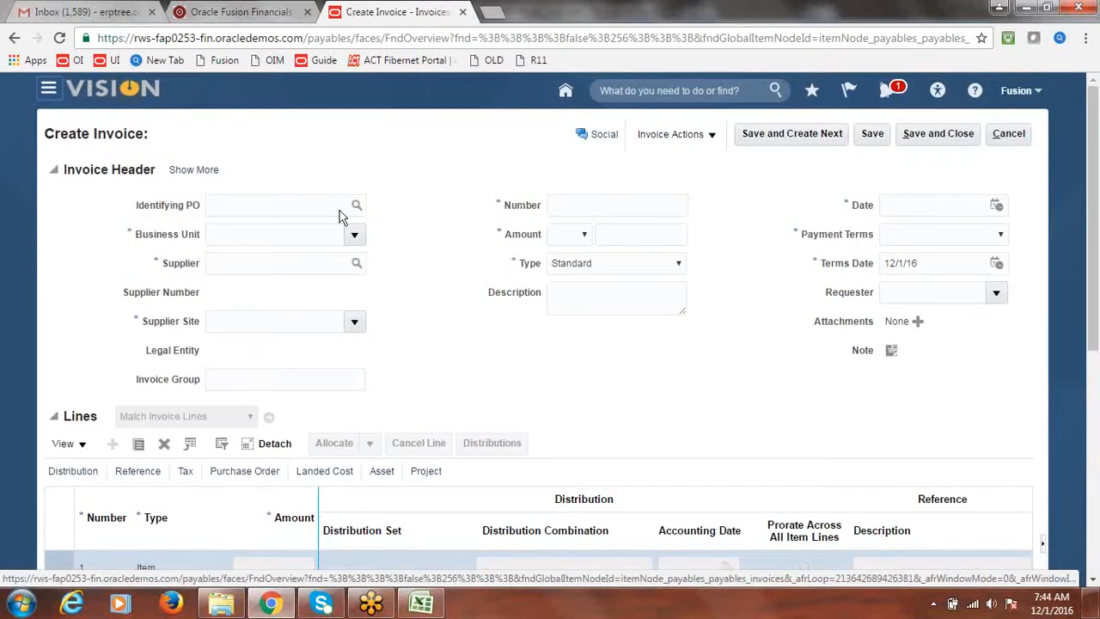
# Step: Set business unit Fusion US Business Unit and supplier Fusion Supplier-2 on the invoice
pyautogui.click(353, 235)
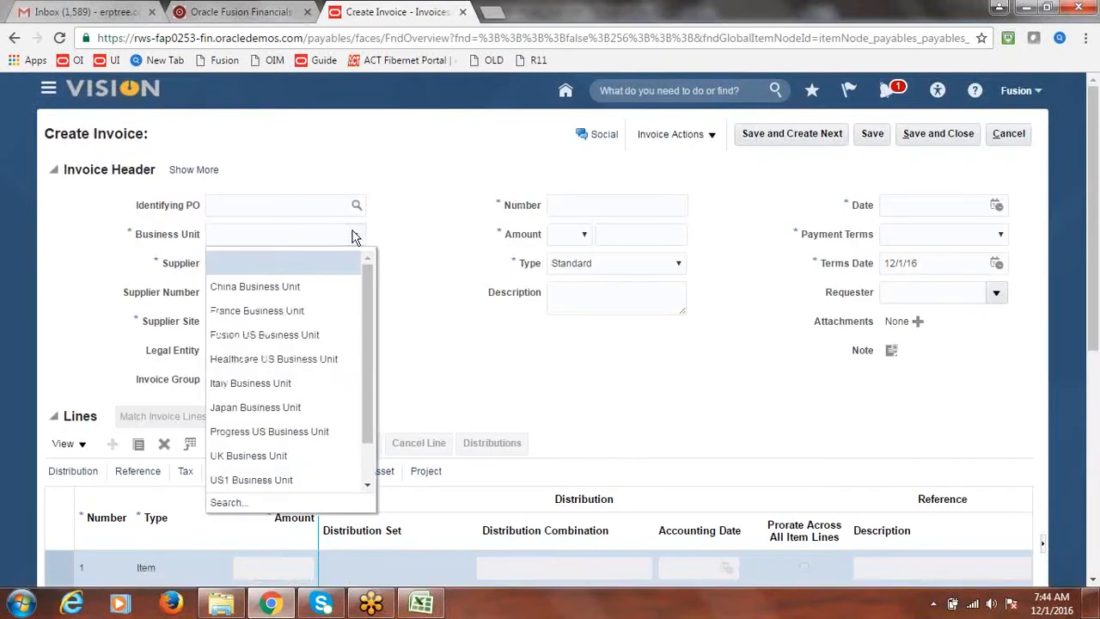
pyautogui.click(284, 330)
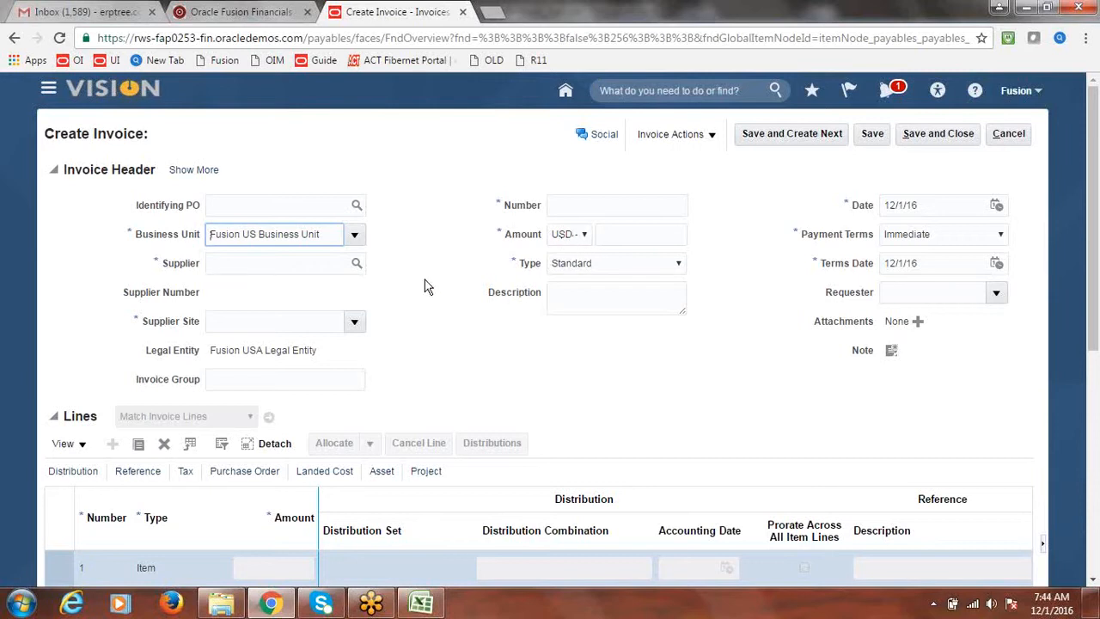
pyautogui.click(354, 264)
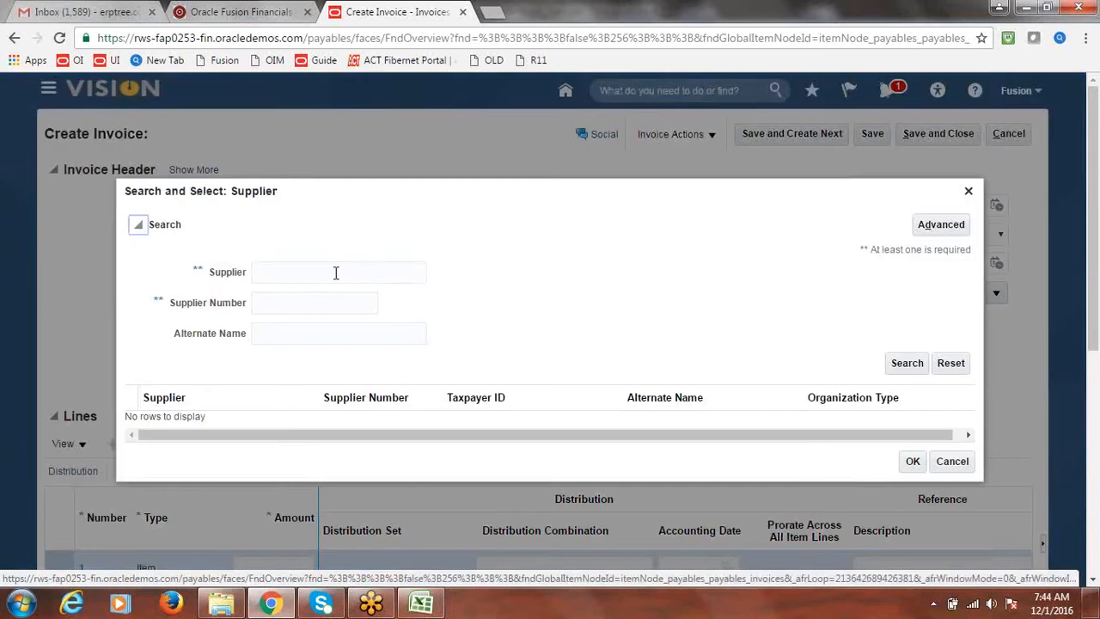
pyautogui.click(336, 272)
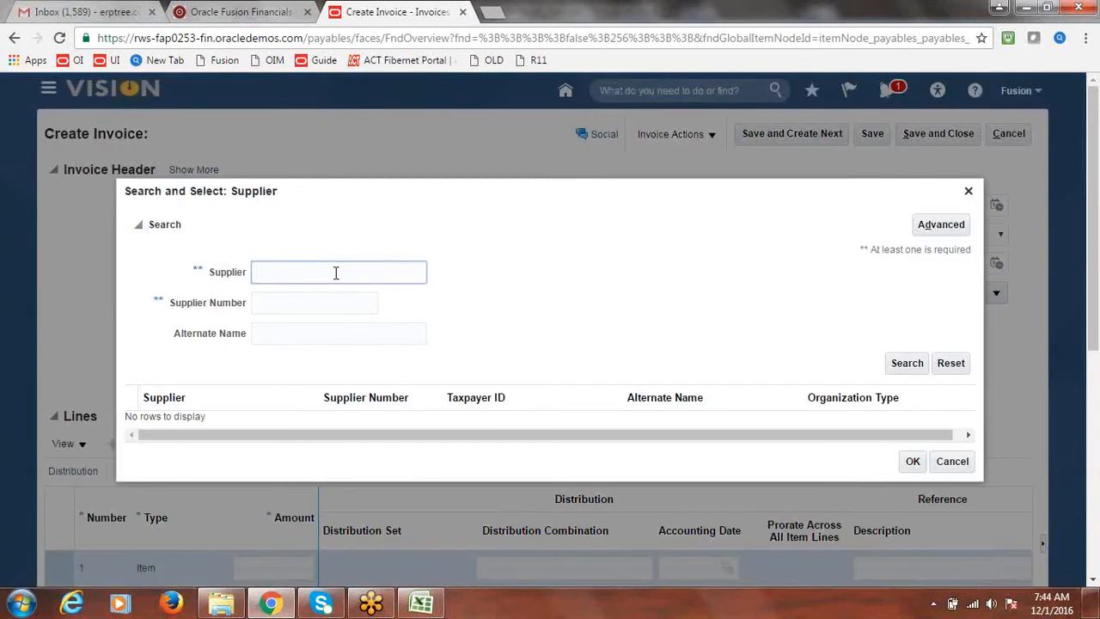
pyautogui.click(968, 190)
pyautogui.write('Fusion')
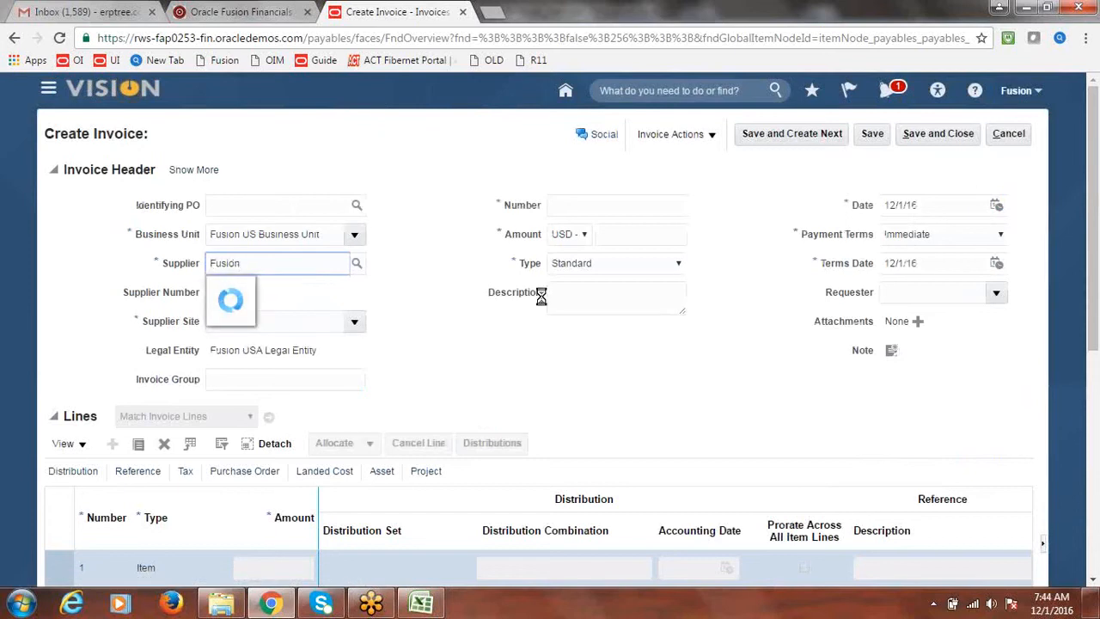
pyautogui.click(290, 315)
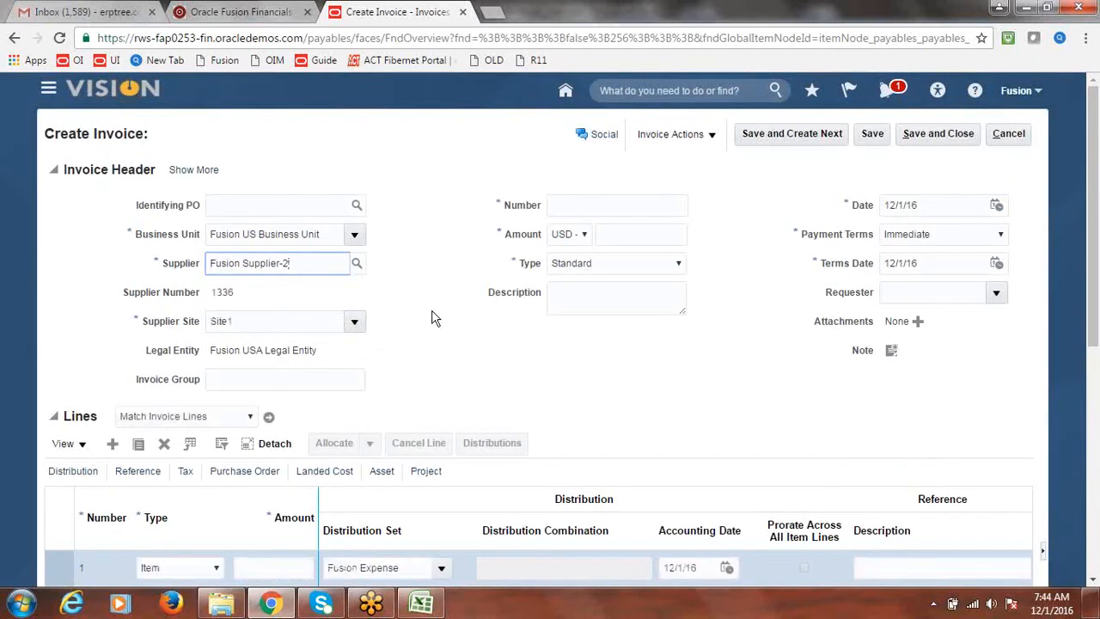
# Step: Enter invoice number INV6 and amount 5,000
pyautogui.click(627, 208)
pyautogui.write('INV6')
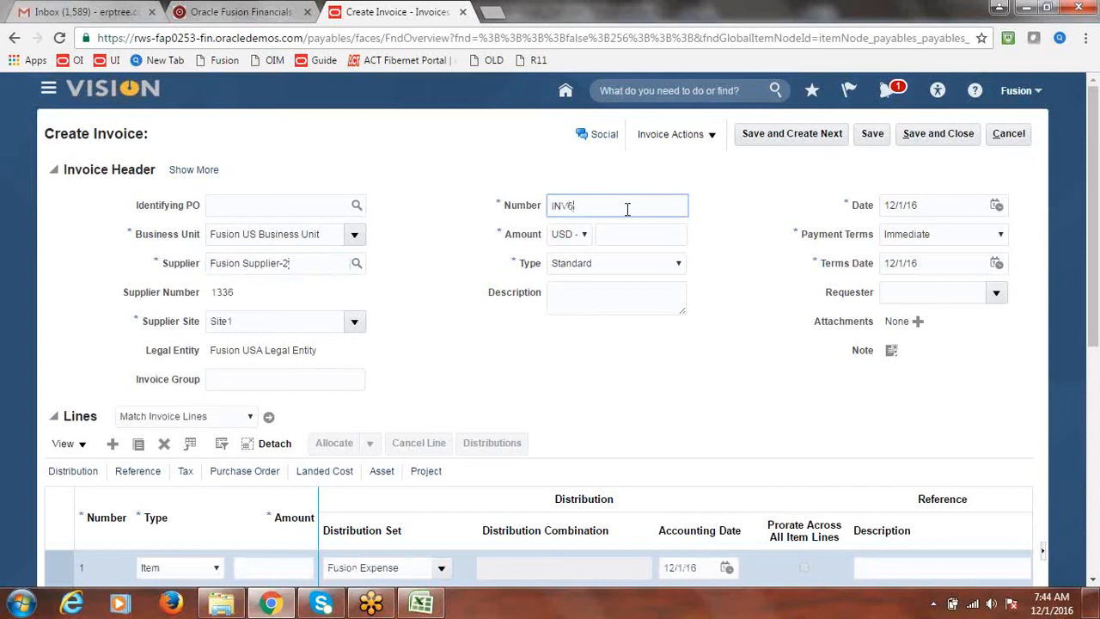
pyautogui.press('Tab')
pyautogui.press('Tab')
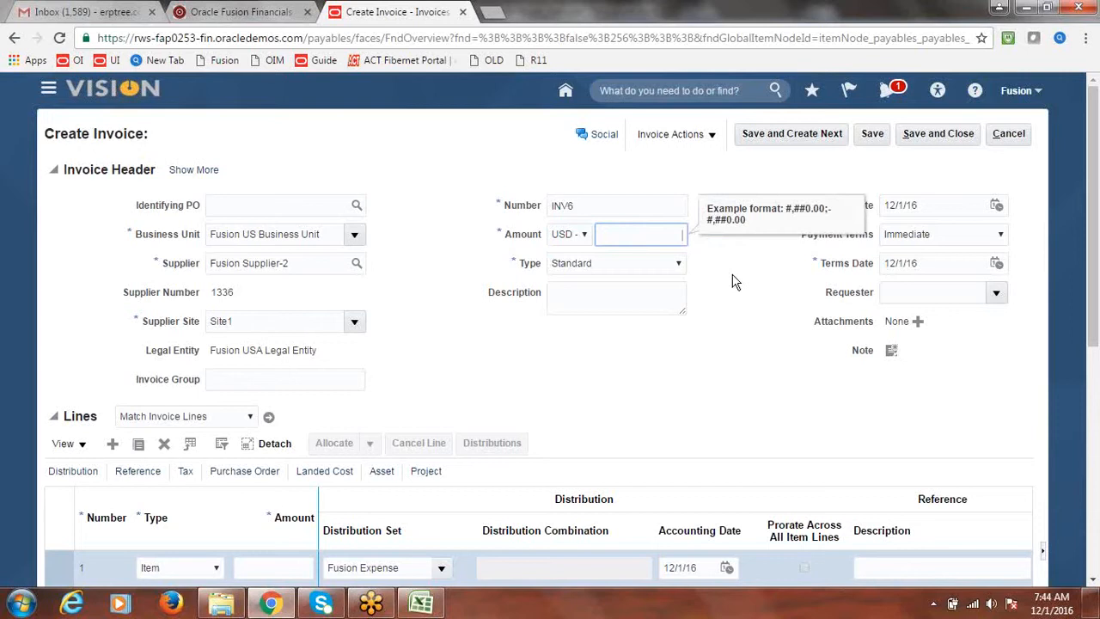
pyautogui.write('5,000')
pyautogui.press('Tab')
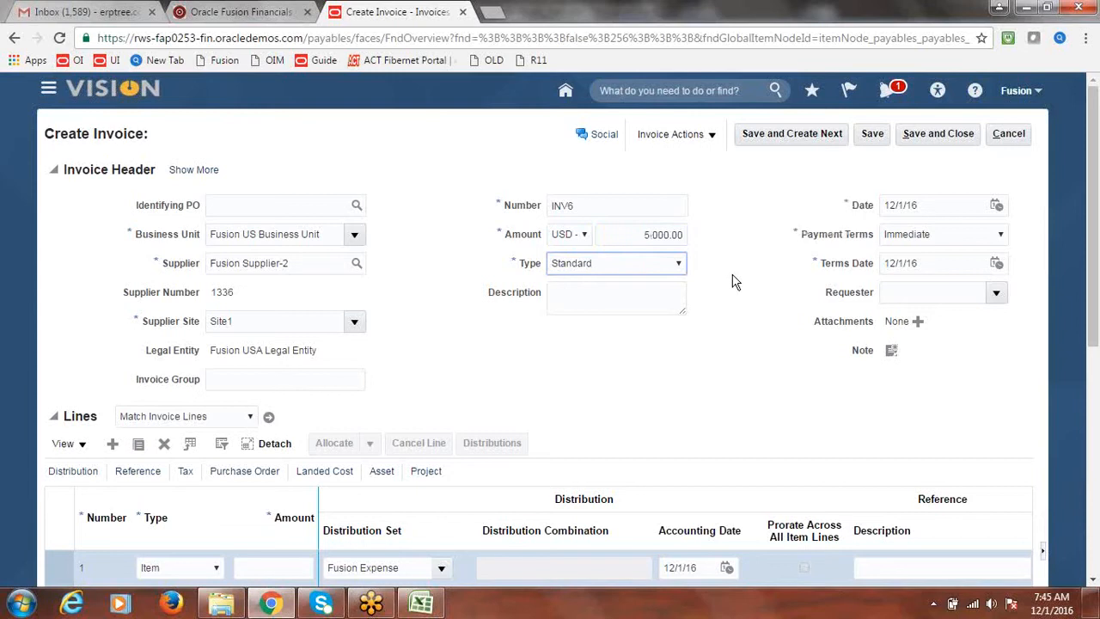
pyautogui.click(734, 382)
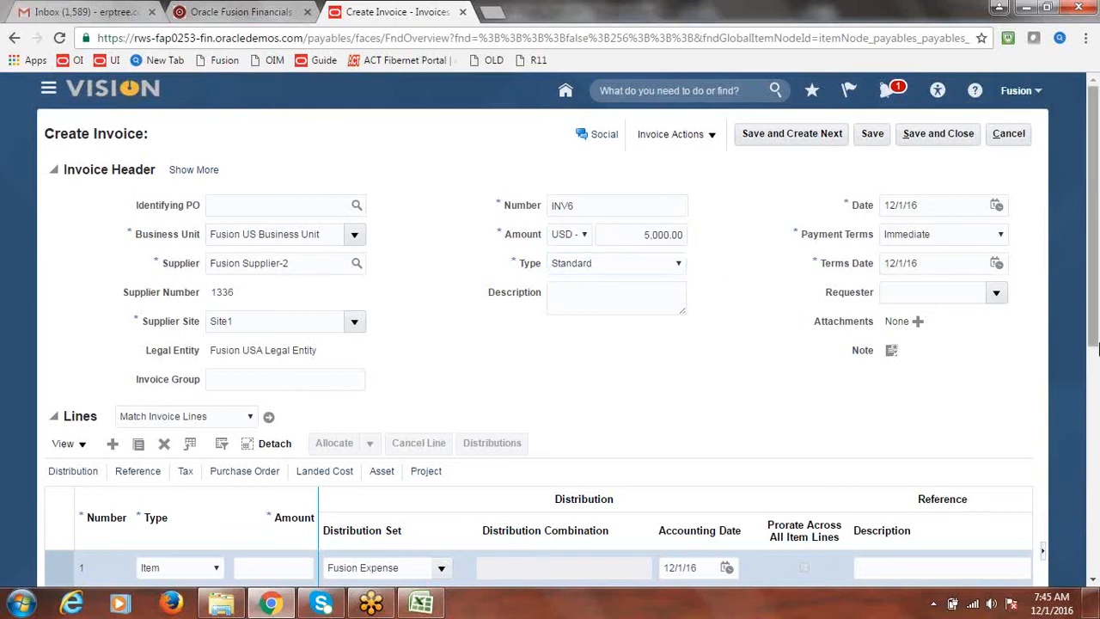
# Step: Enter 5,000.00 as invoice line 1's amount, then expand the invoice header's additional fields
pyautogui.moveTo(1095, 222); pyautogui.dragTo(1095, 246)
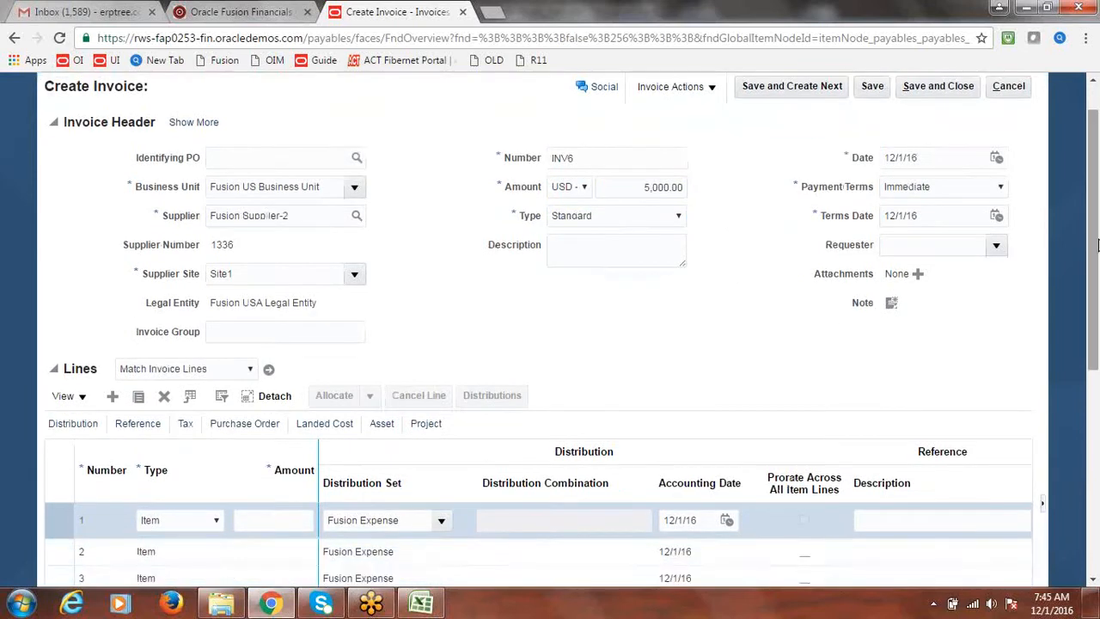
pyautogui.click(280, 519)
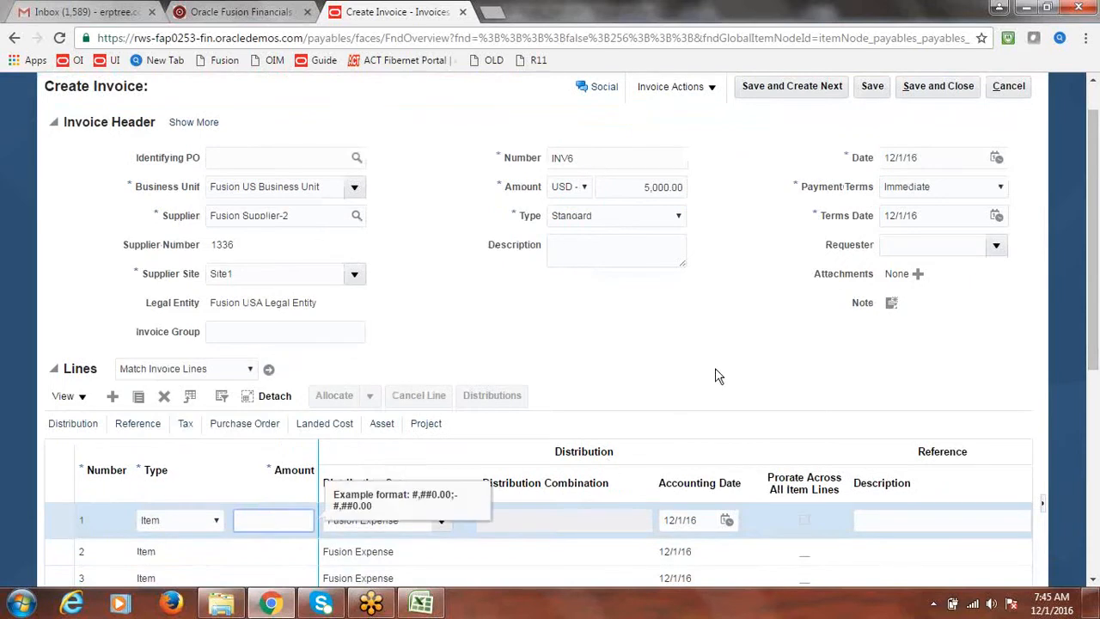
pyautogui.write('5000')
pyautogui.click(691, 330)
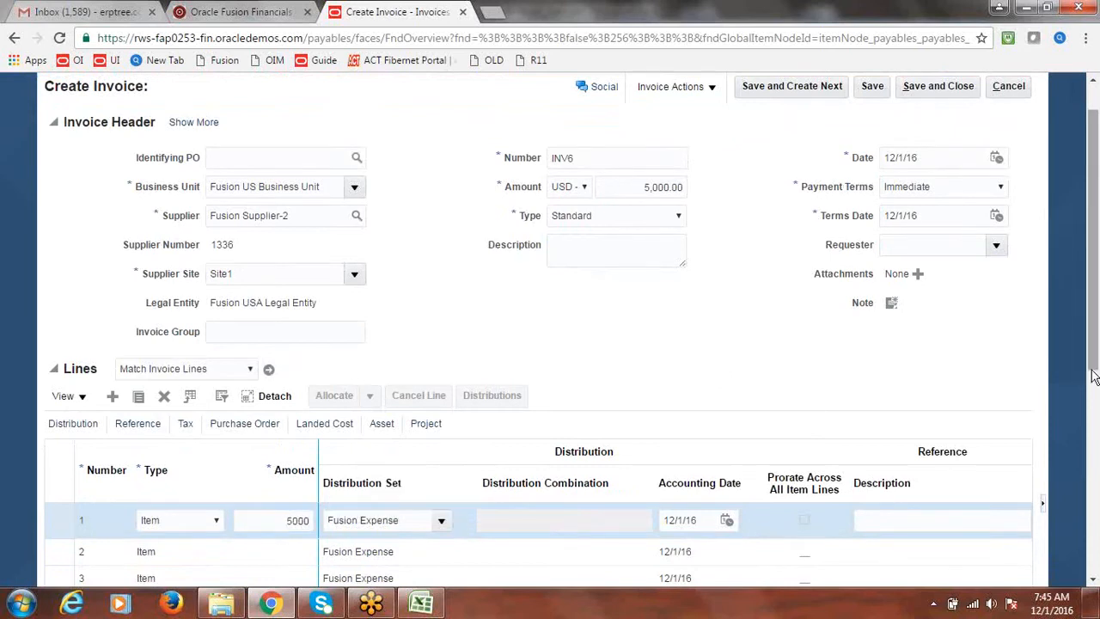
pyautogui.moveTo(1094, 361); pyautogui.dragTo(1096, 326)
pyautogui.click(440, 352)
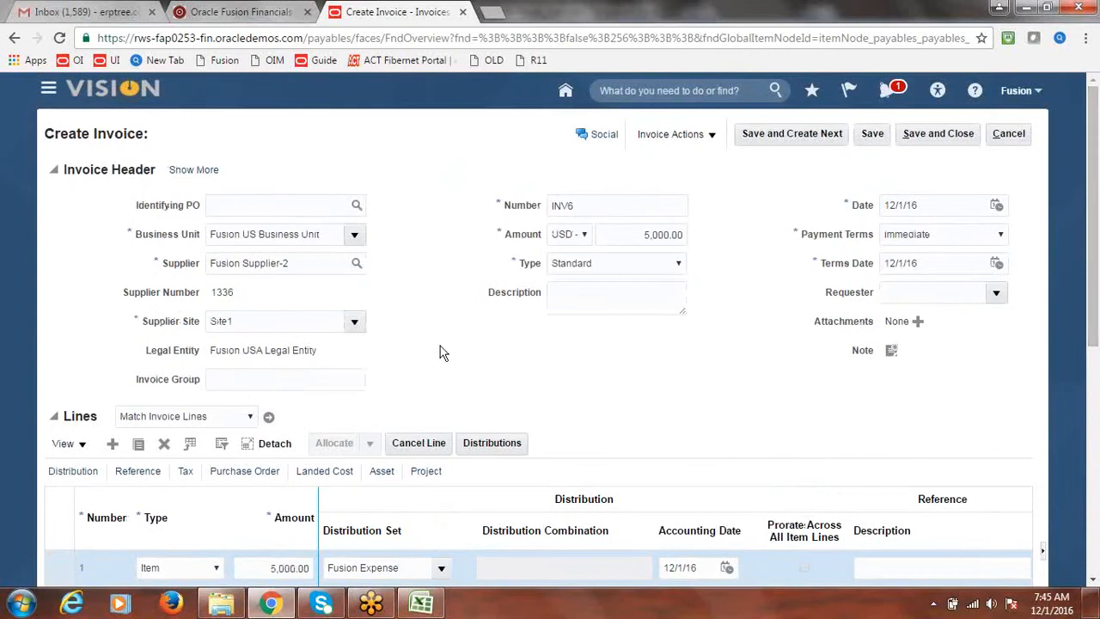
pyautogui.click(194, 171)
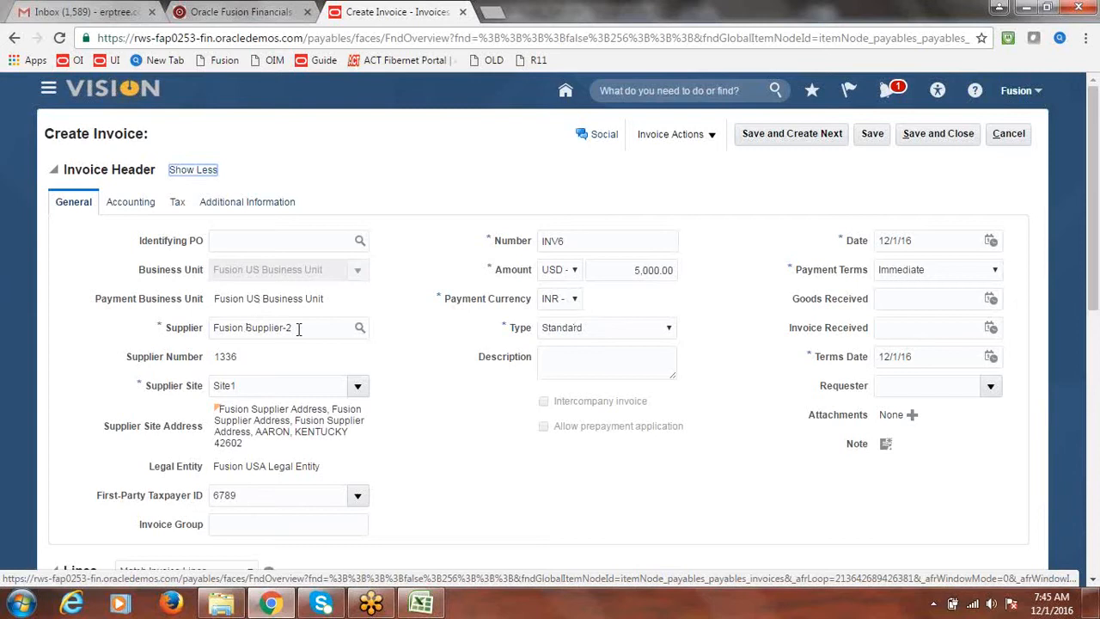
pyautogui.click(575, 301)
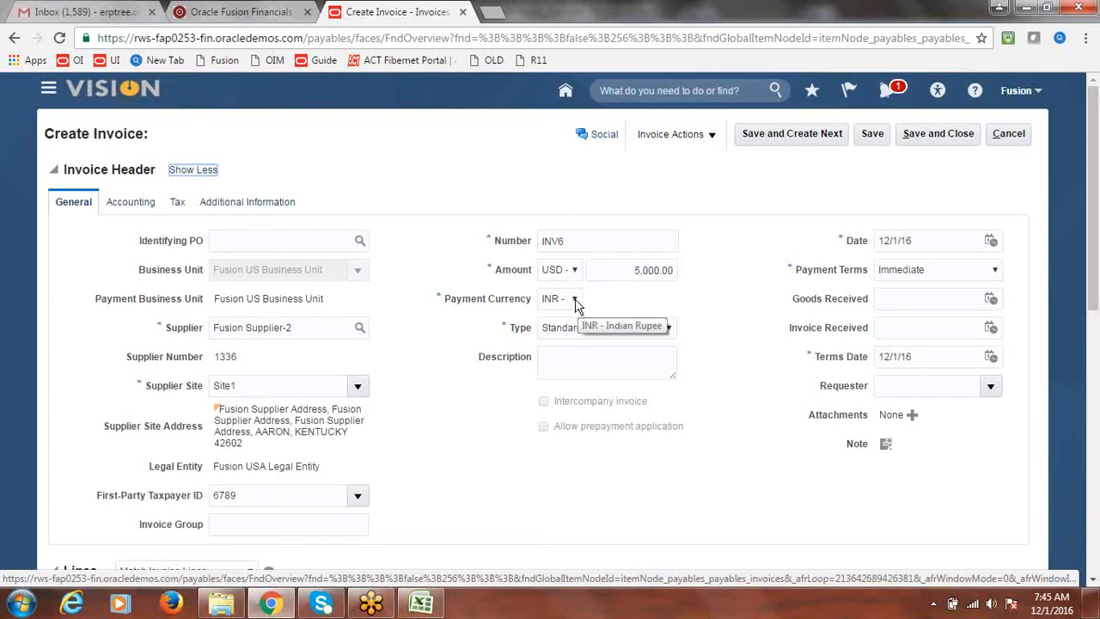
pyautogui.click(575, 299)
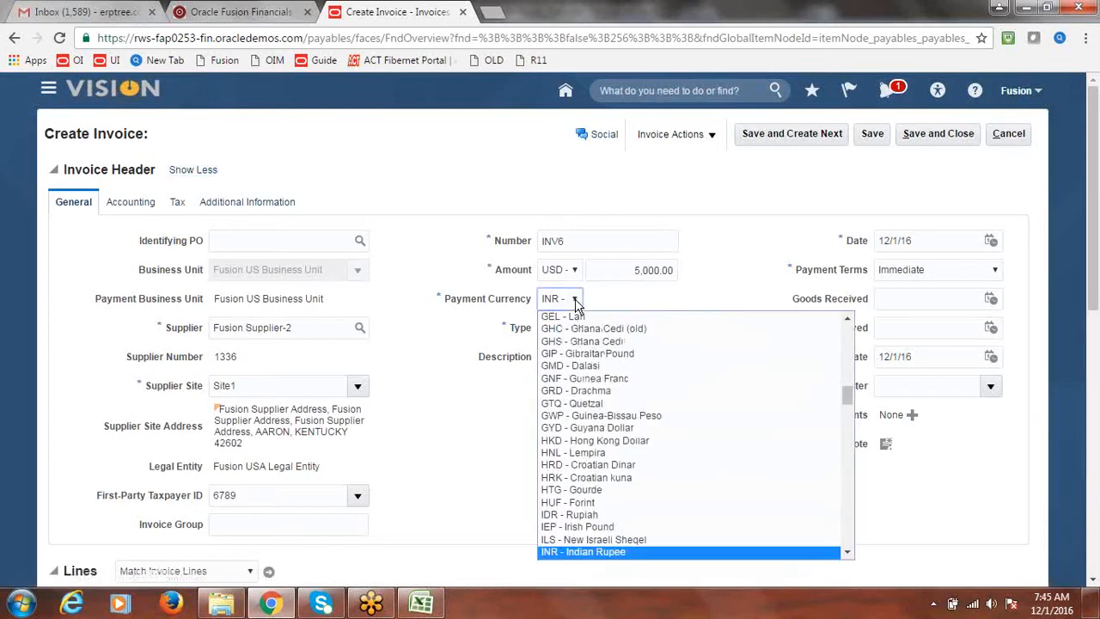
pyautogui.click(626, 299)
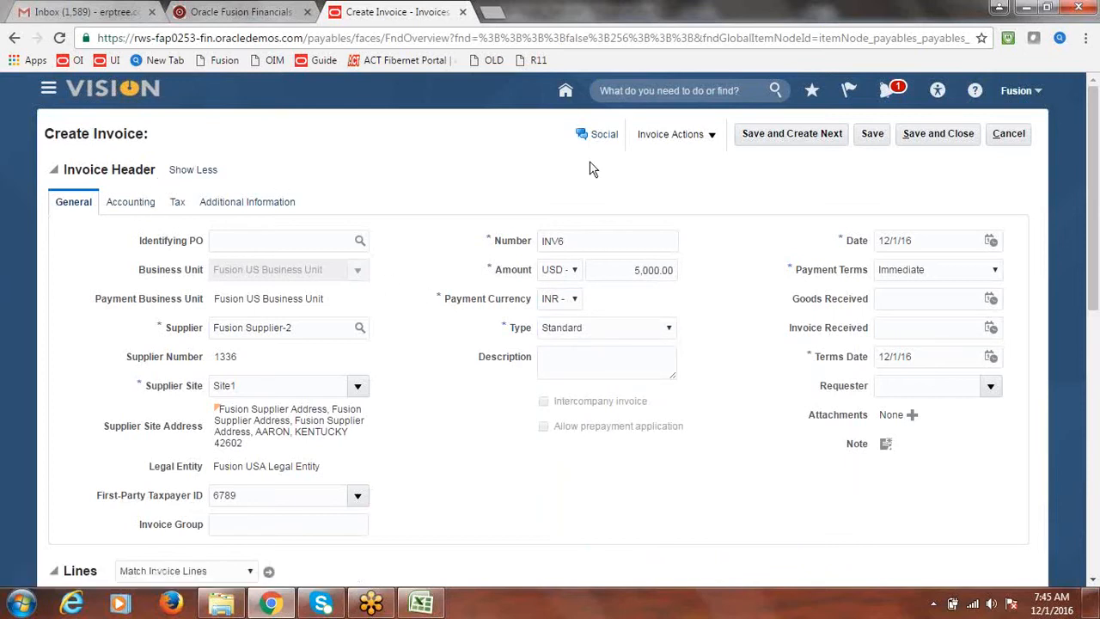
# Step: Validate invoice INV6 and post its accounting to the ledger
pyautogui.click(712, 136)
pyautogui.click(696, 208)
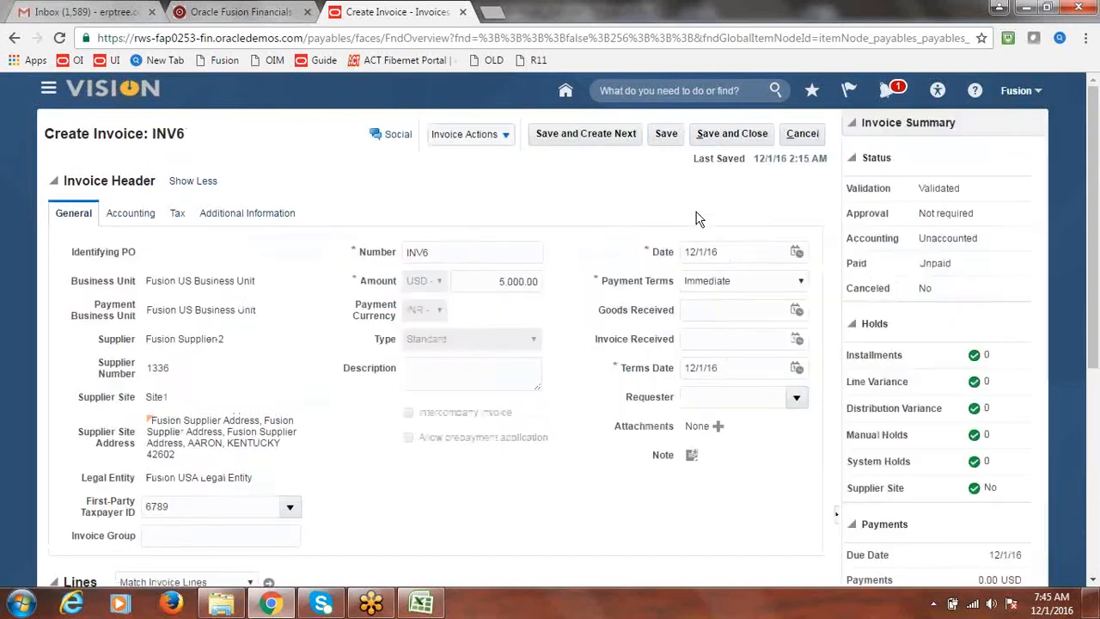
pyautogui.click(506, 136)
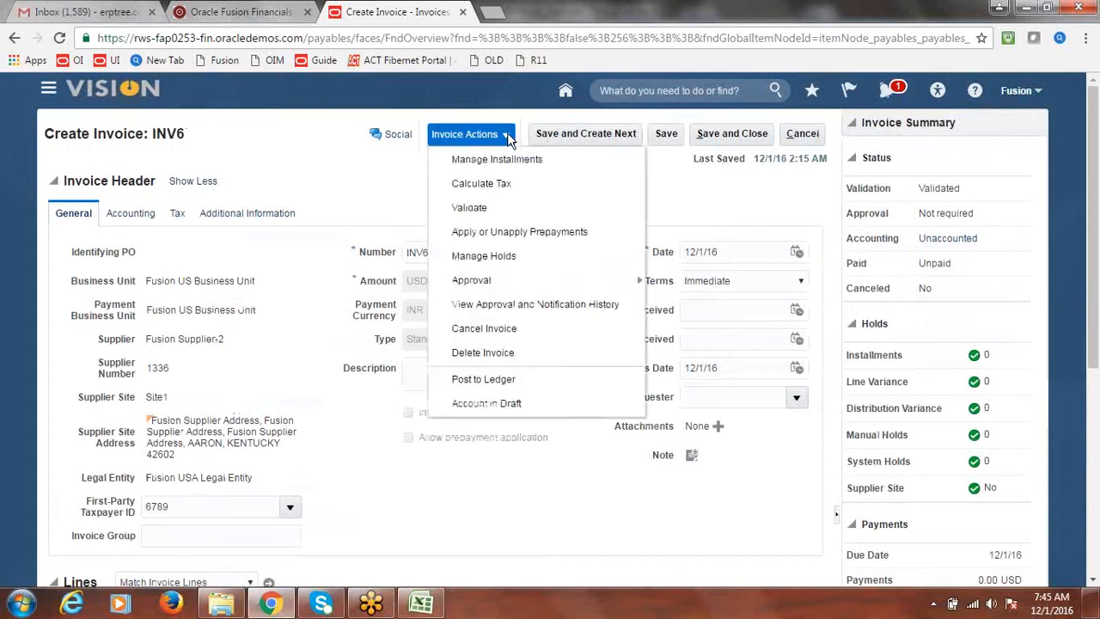
pyautogui.click(491, 380)
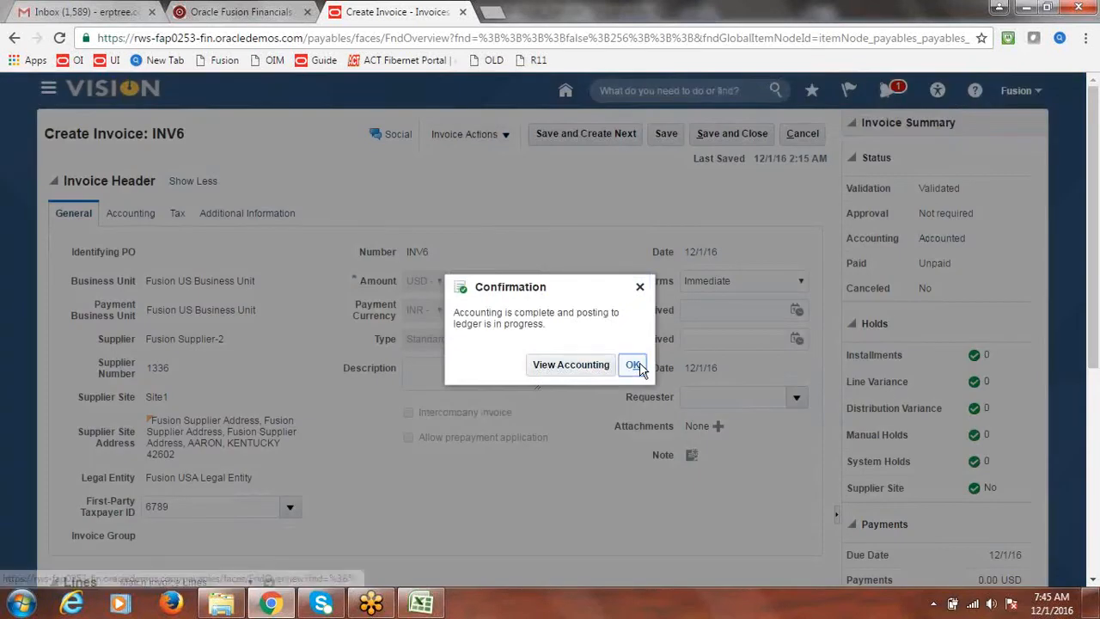
pyautogui.click(634, 365)
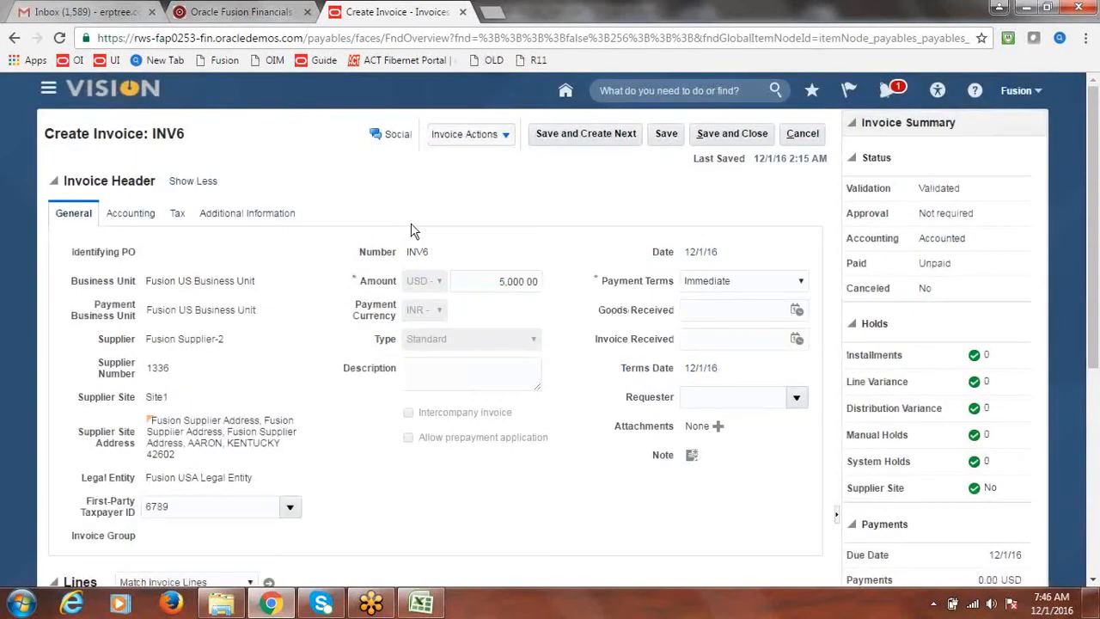
# Step: Save and close invoice INV6
pyautogui.click(504, 137)
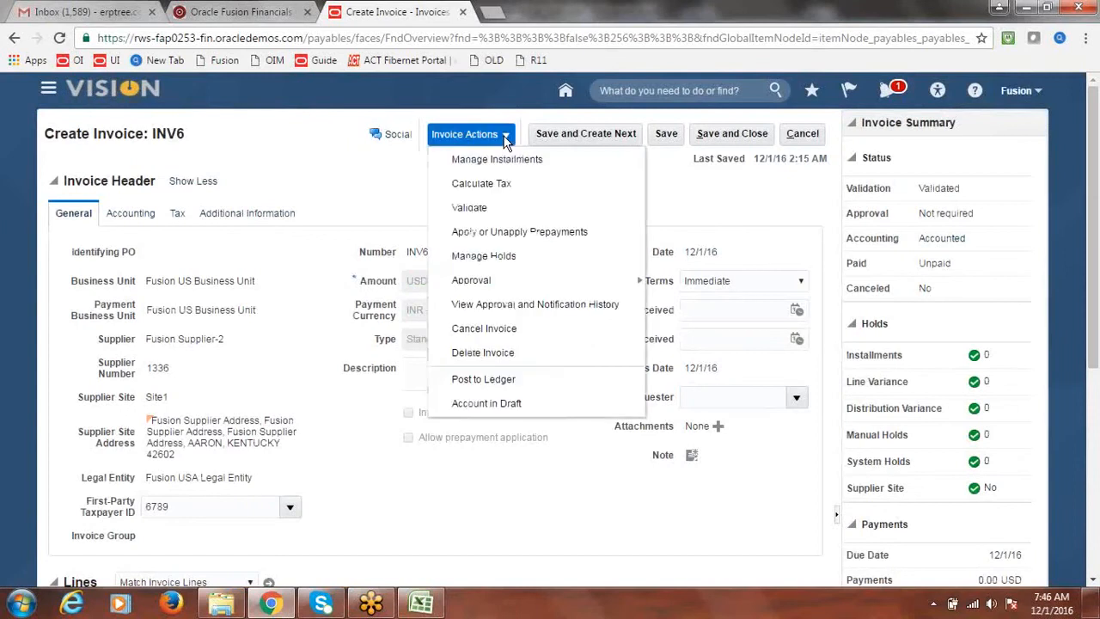
pyautogui.click(346, 143)
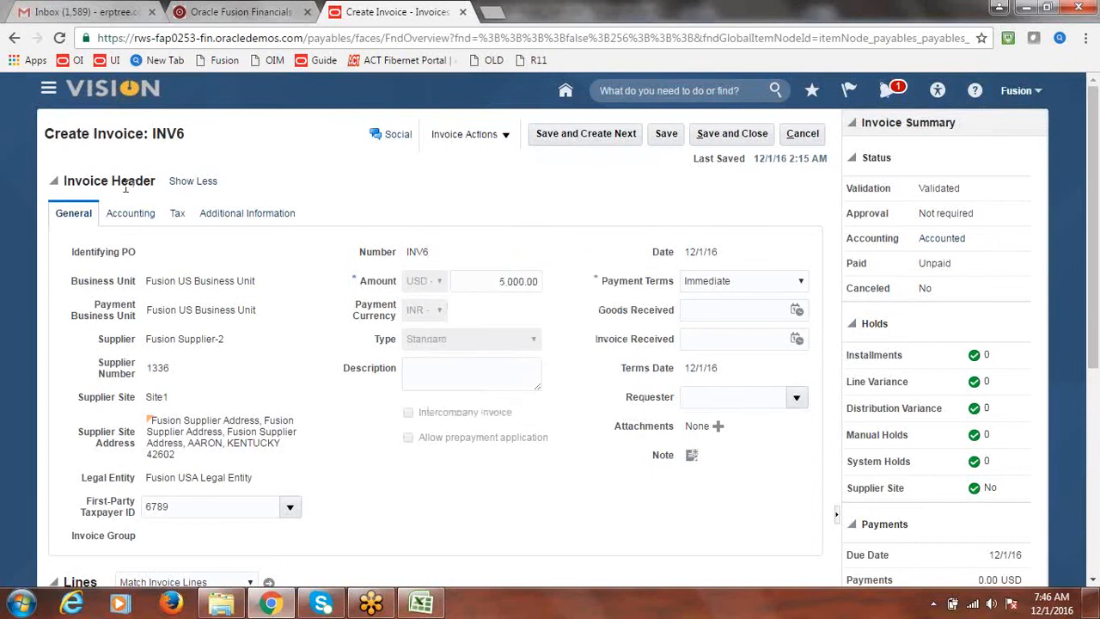
pyautogui.click(504, 138)
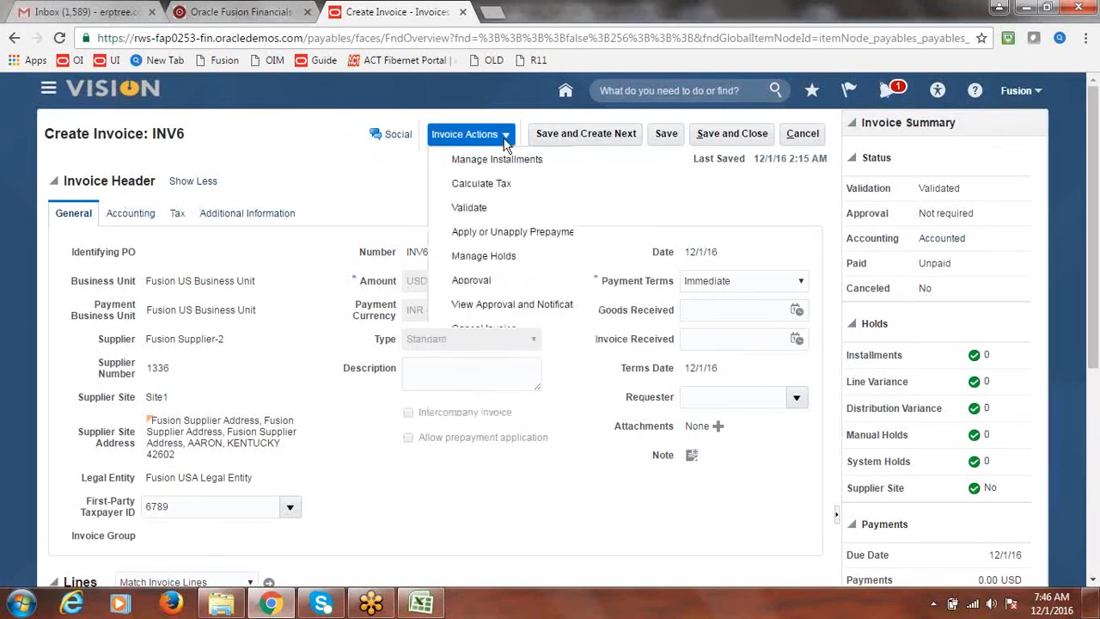
pyautogui.click(687, 222)
pyautogui.click(737, 137)
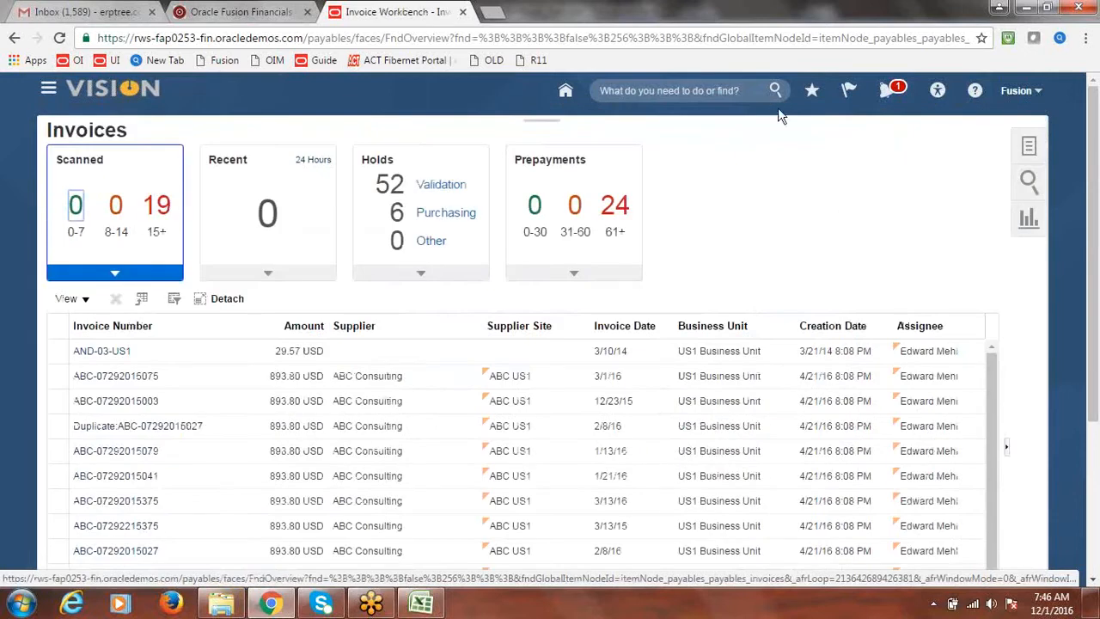
# Step: Start a new payment in the Payments work area for Fusion US Business Unit
pyautogui.click(49, 89)
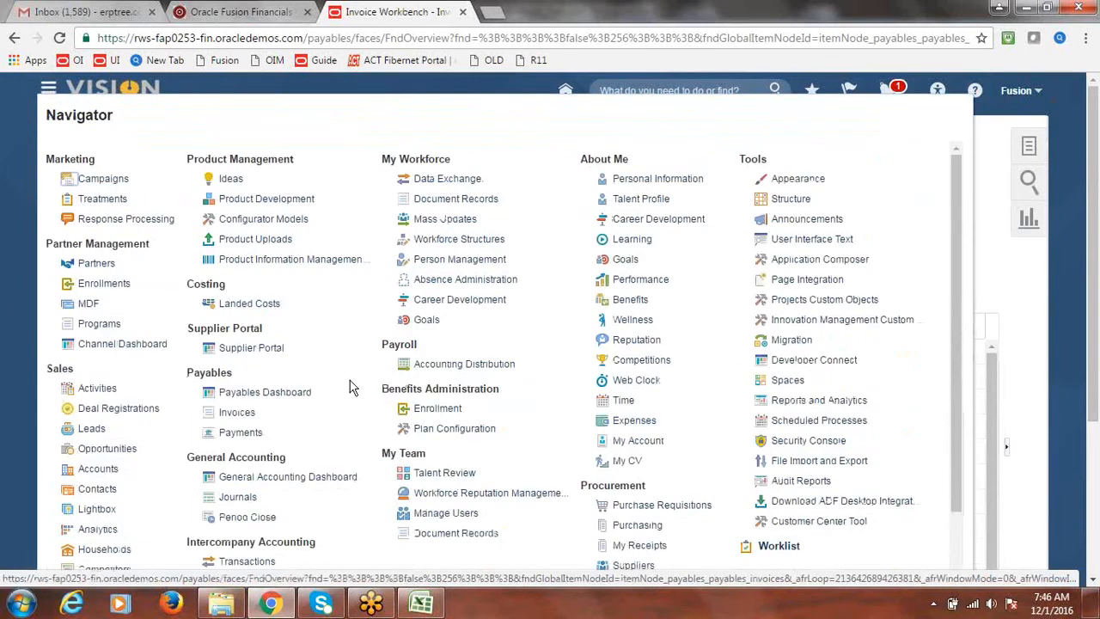
pyautogui.click(251, 436)
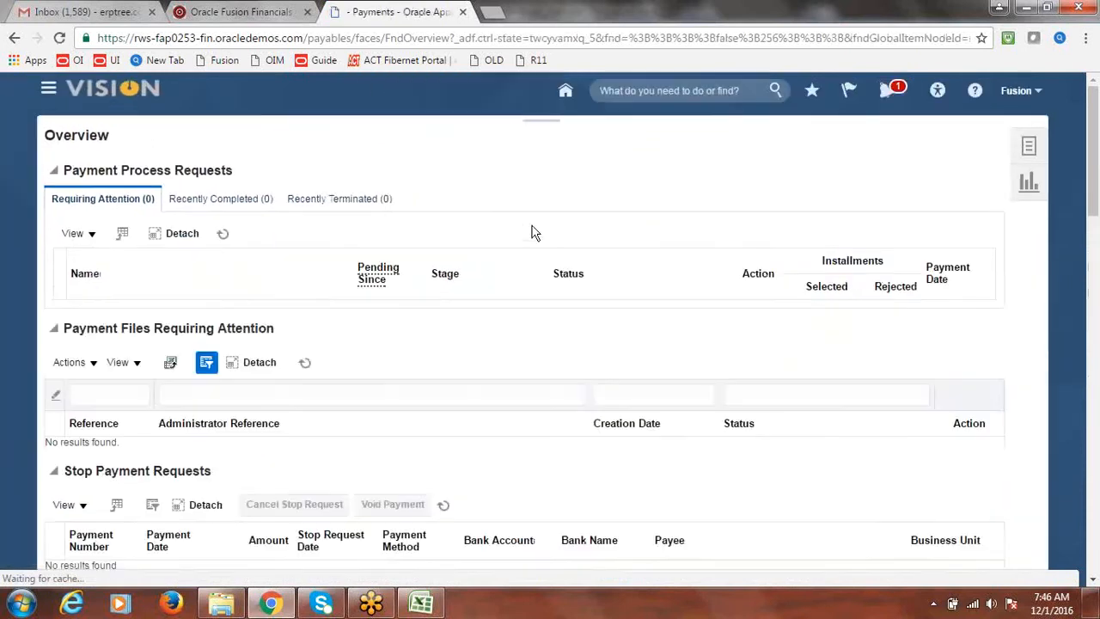
pyautogui.click(1030, 146)
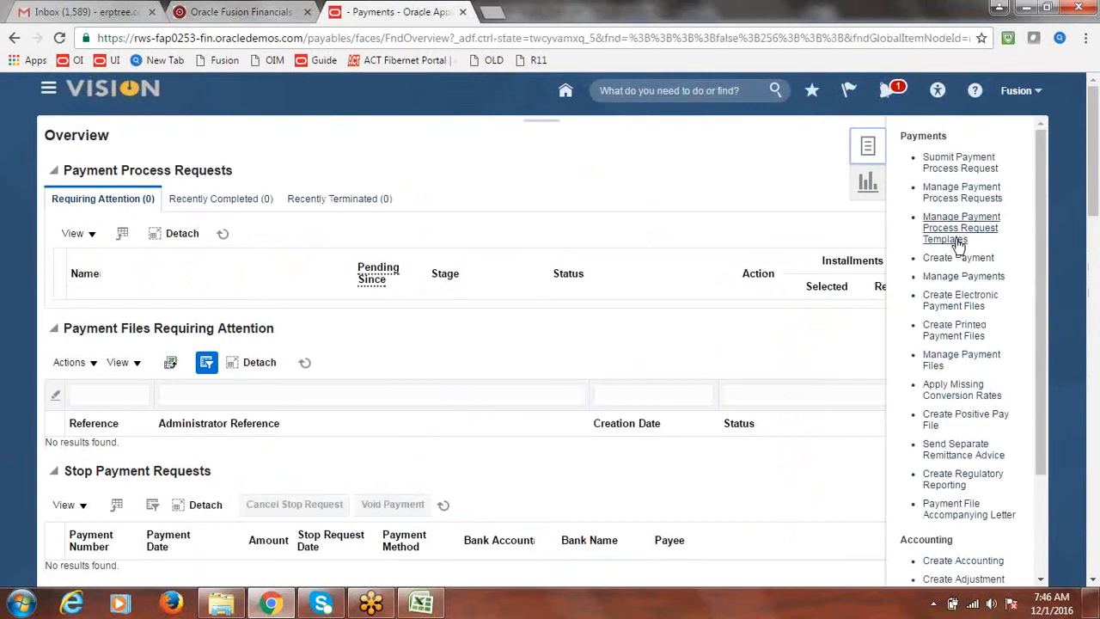
pyautogui.click(933, 257)
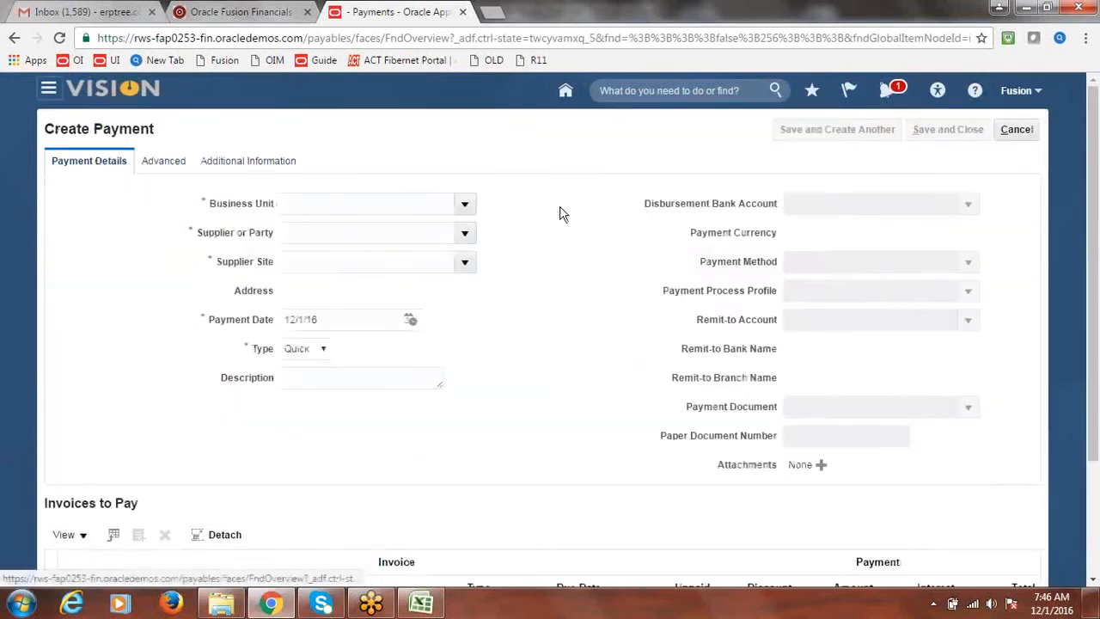
pyautogui.click(465, 204)
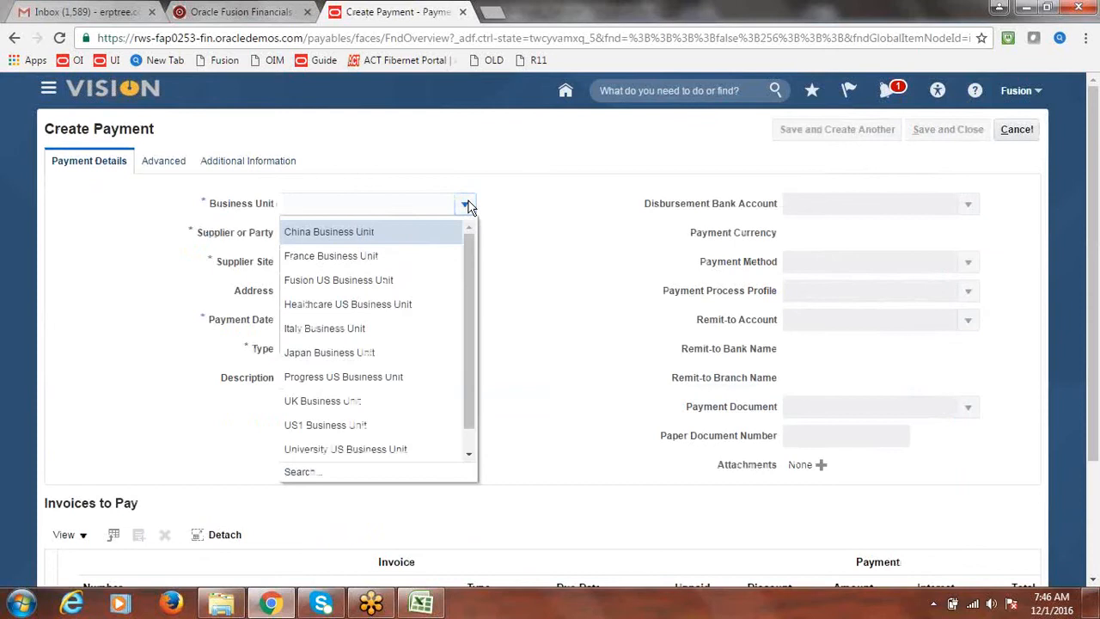
pyautogui.click(382, 278)
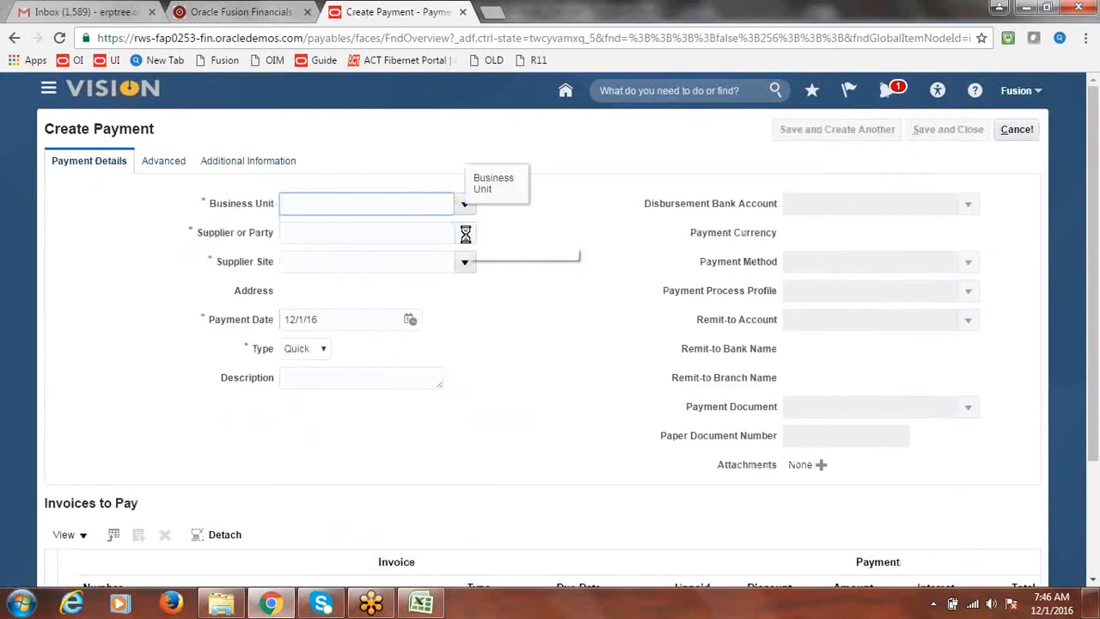
# Step: Choose Fusion Supplier-2 as the payment's supplier
pyautogui.click(404, 234)
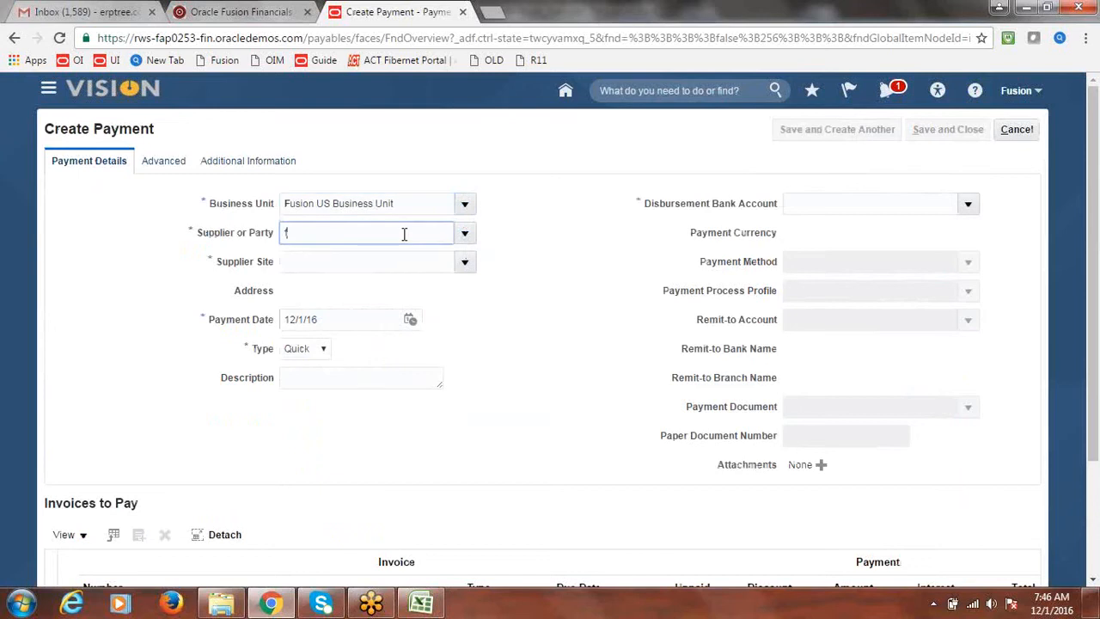
pyautogui.write('Fusion')
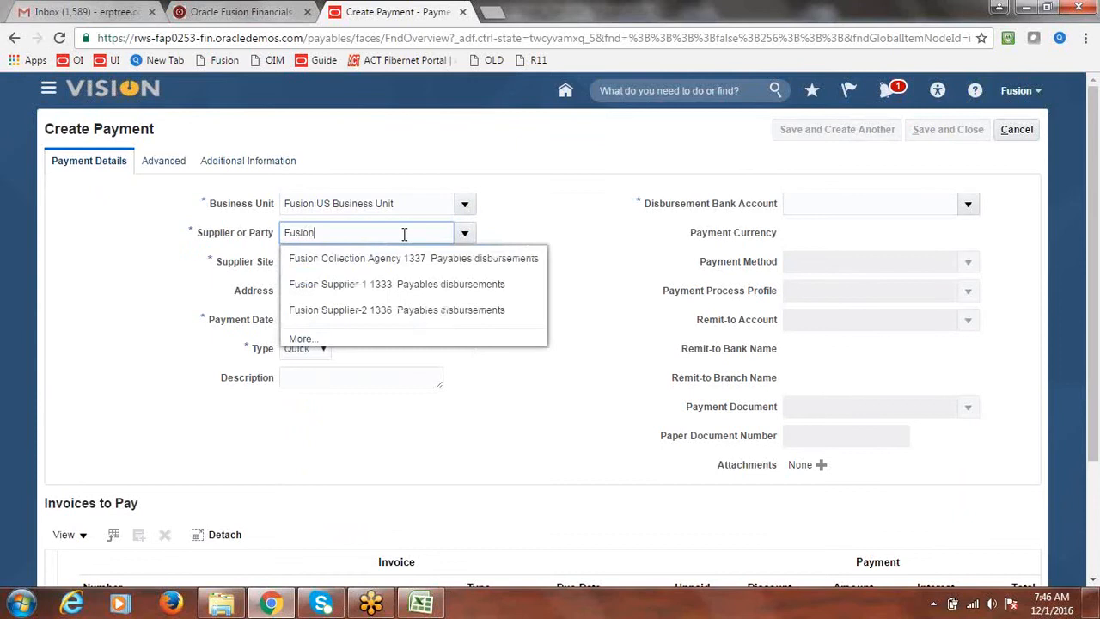
pyautogui.click(373, 311)
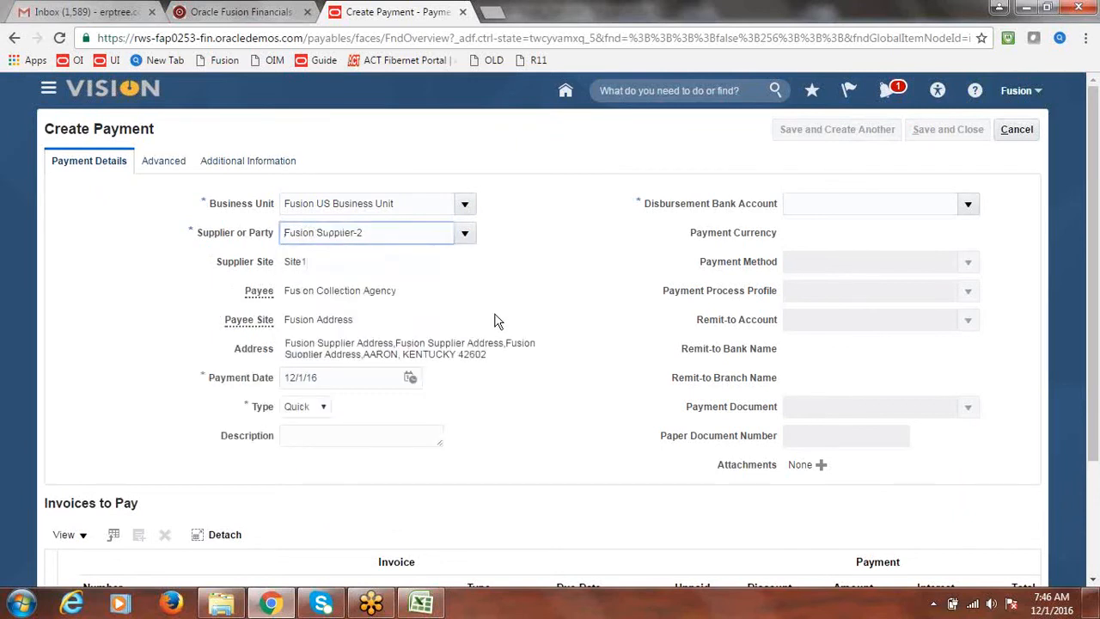
pyautogui.moveTo(286, 292); pyautogui.dragTo(398, 296)
pyautogui.click(404, 303)
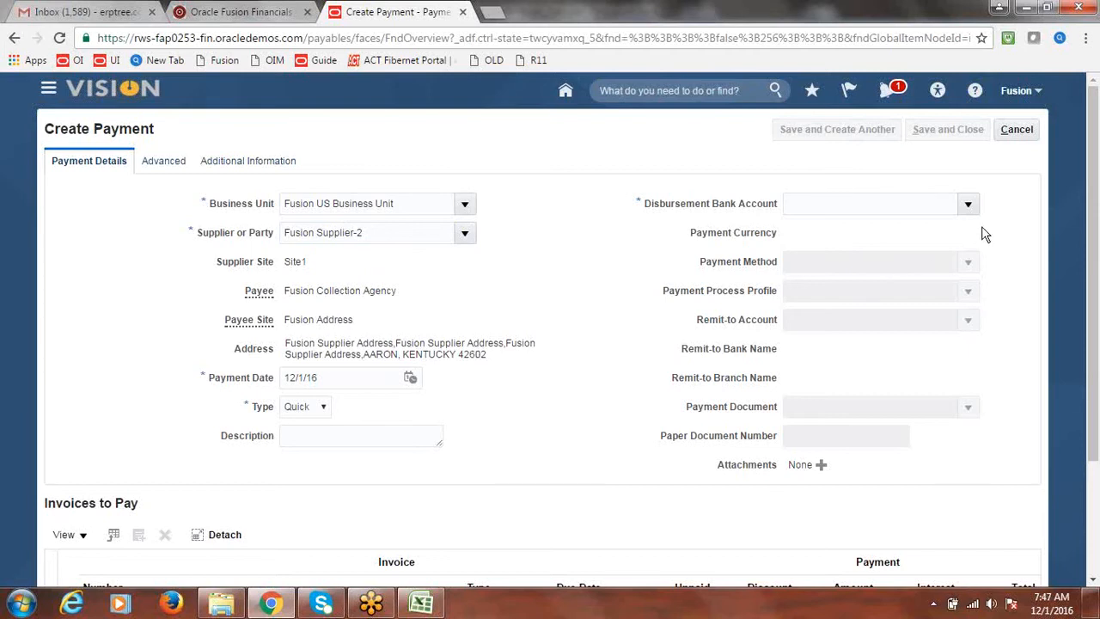
pyautogui.click(968, 205)
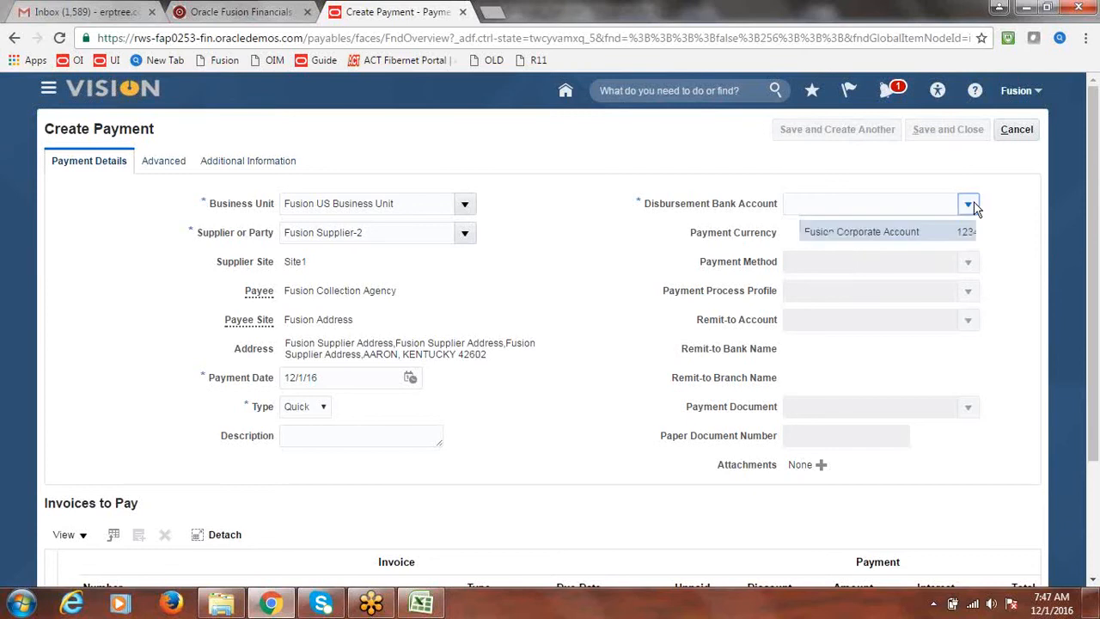
# Step: Pay from Fusion Corporate Account with payment currency INR - Indian Rupee
pyautogui.click(720, 234)
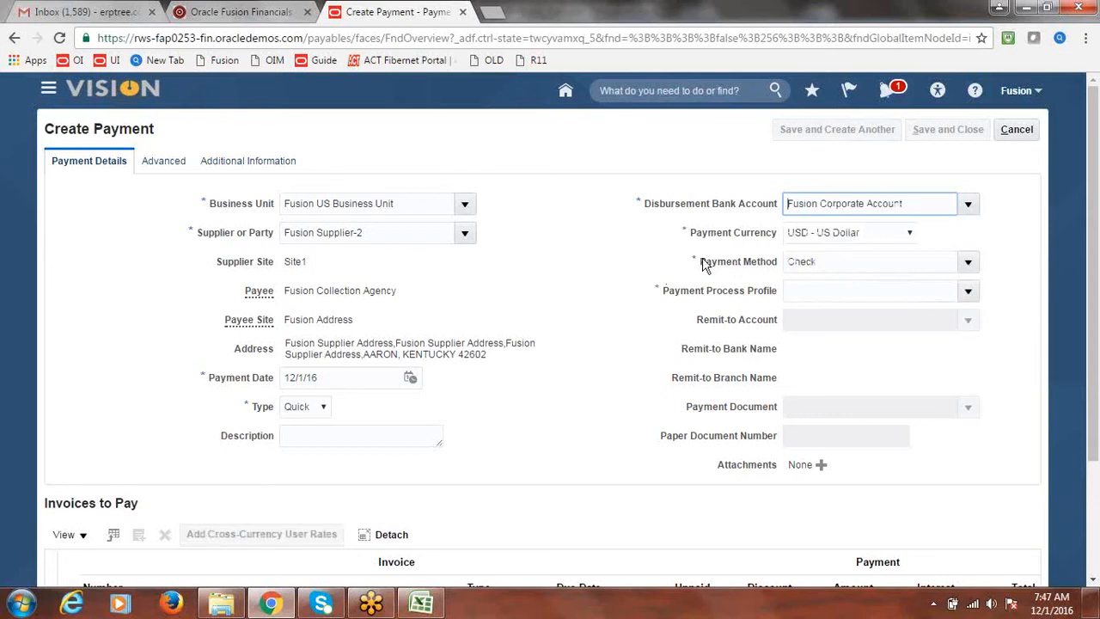
pyautogui.click(910, 234)
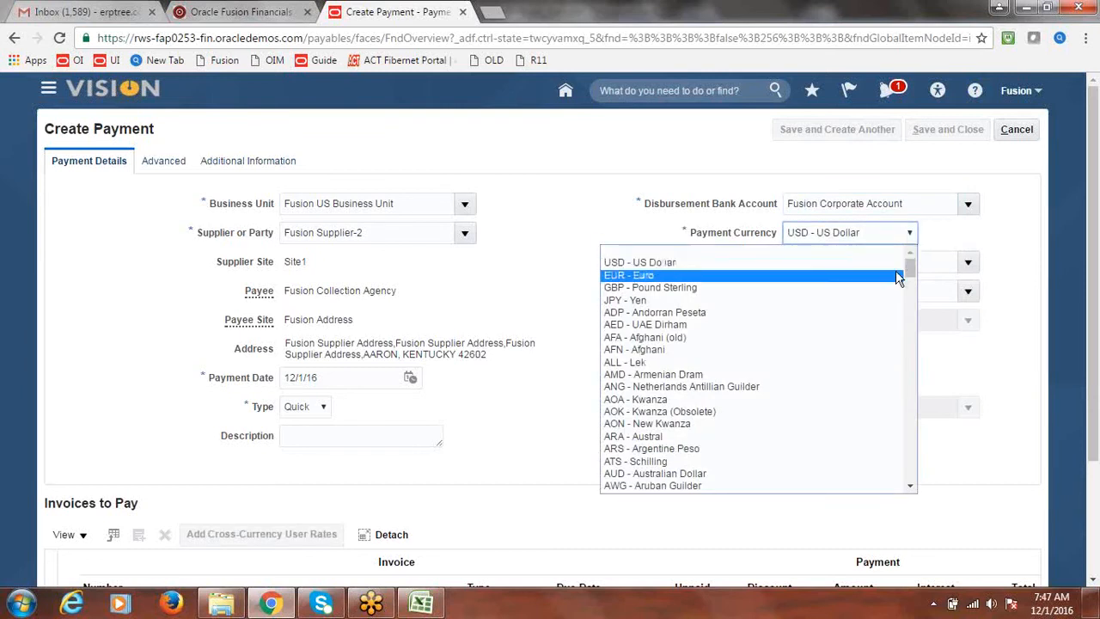
pyautogui.moveTo(911, 266); pyautogui.dragTo(910, 302)
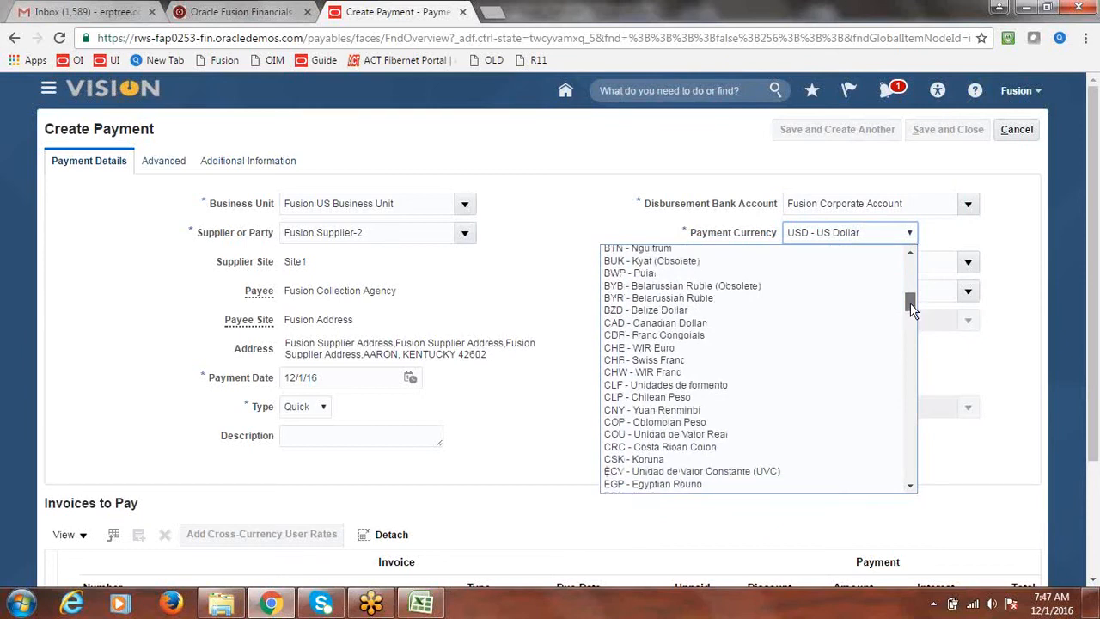
pyautogui.moveTo(910, 302); pyautogui.dragTo(916, 351)
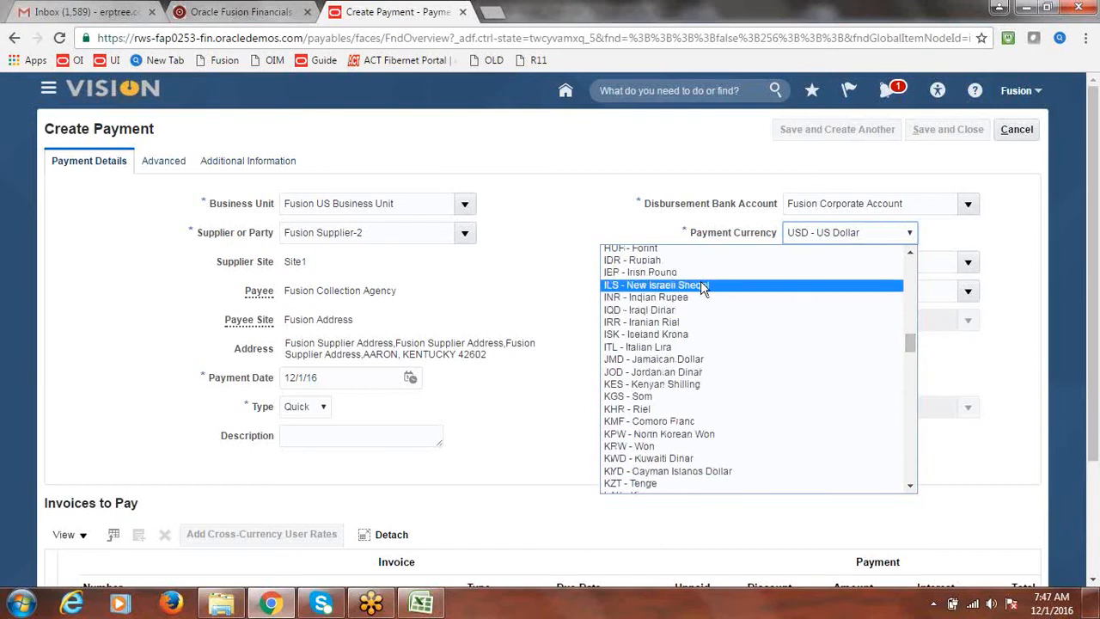
pyautogui.click(685, 297)
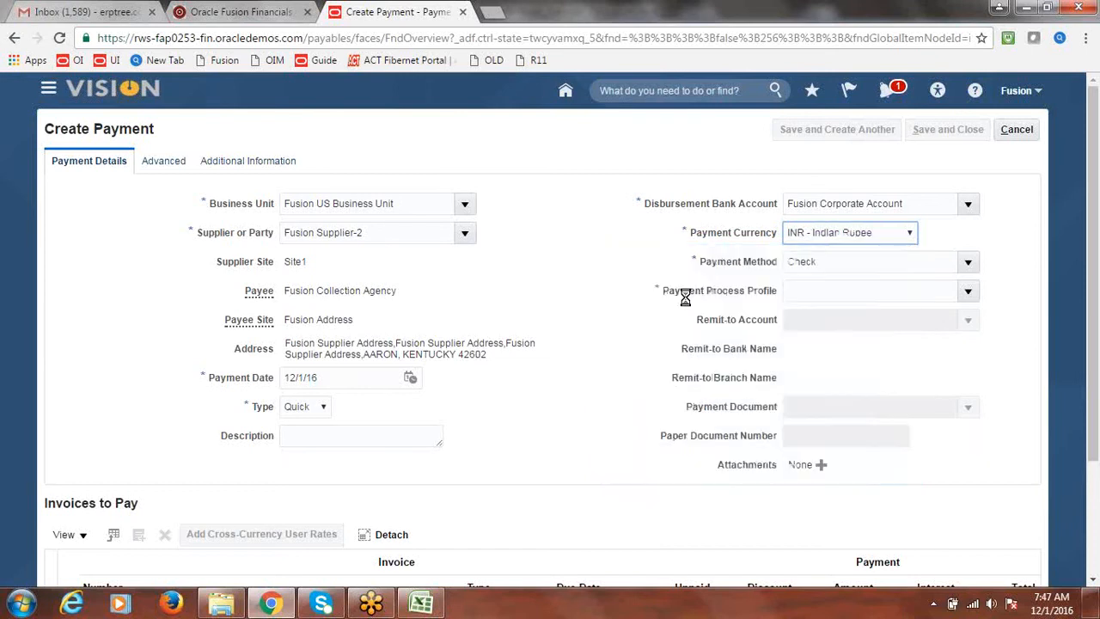
# Step: Use Fusion Payment Process Profile and the Fusion Check payment document
pyautogui.press('Tab')
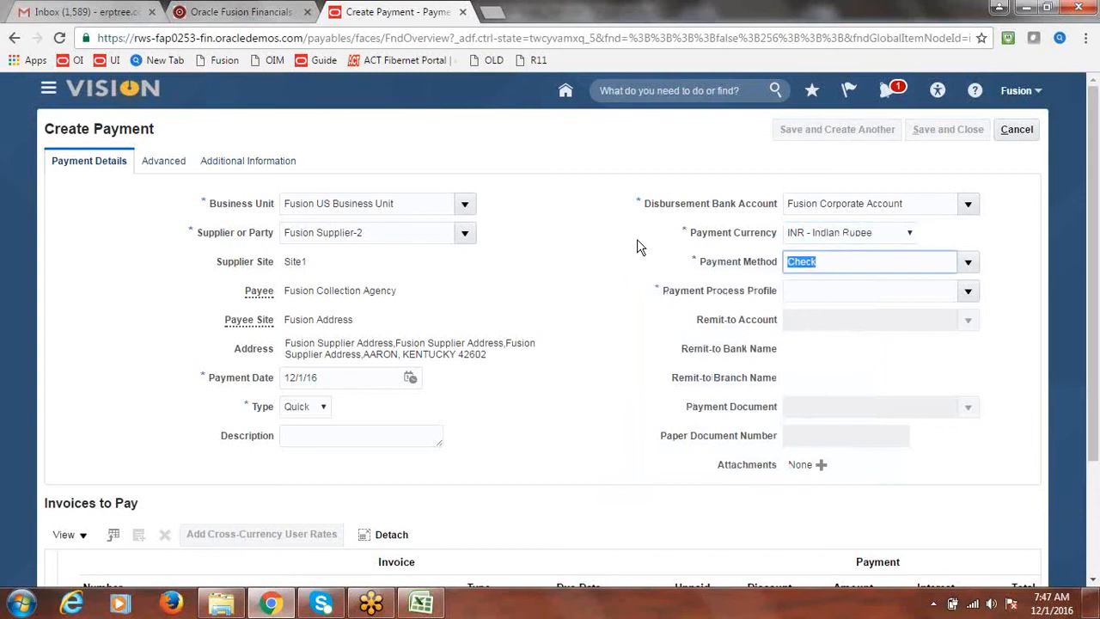
pyautogui.press('Tab')
pyautogui.click(969, 295)
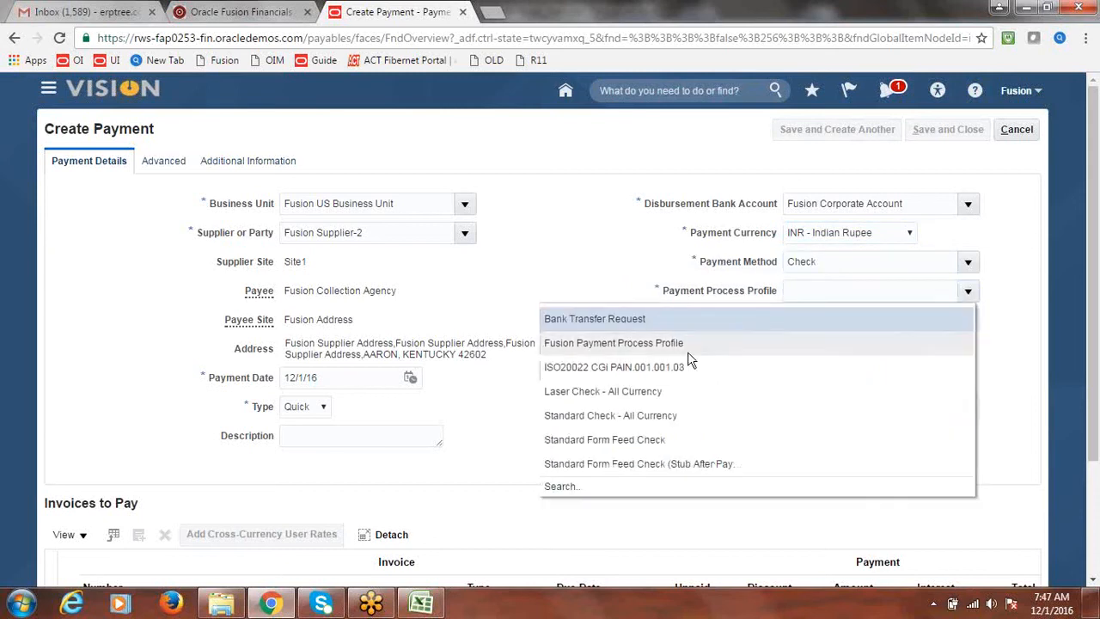
pyautogui.click(687, 348)
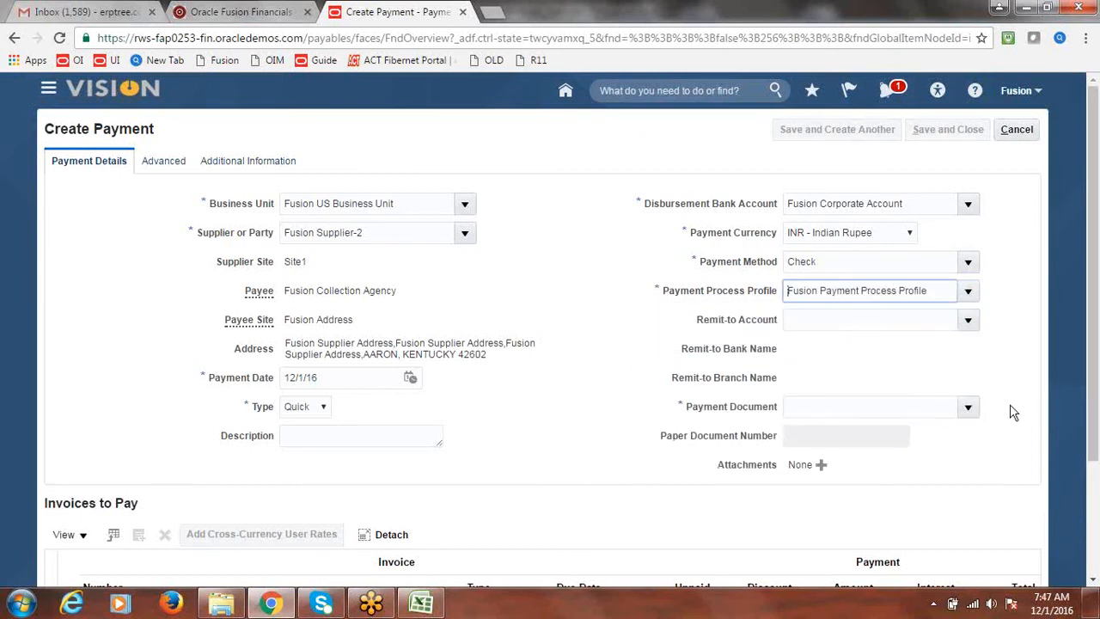
pyautogui.click(969, 408)
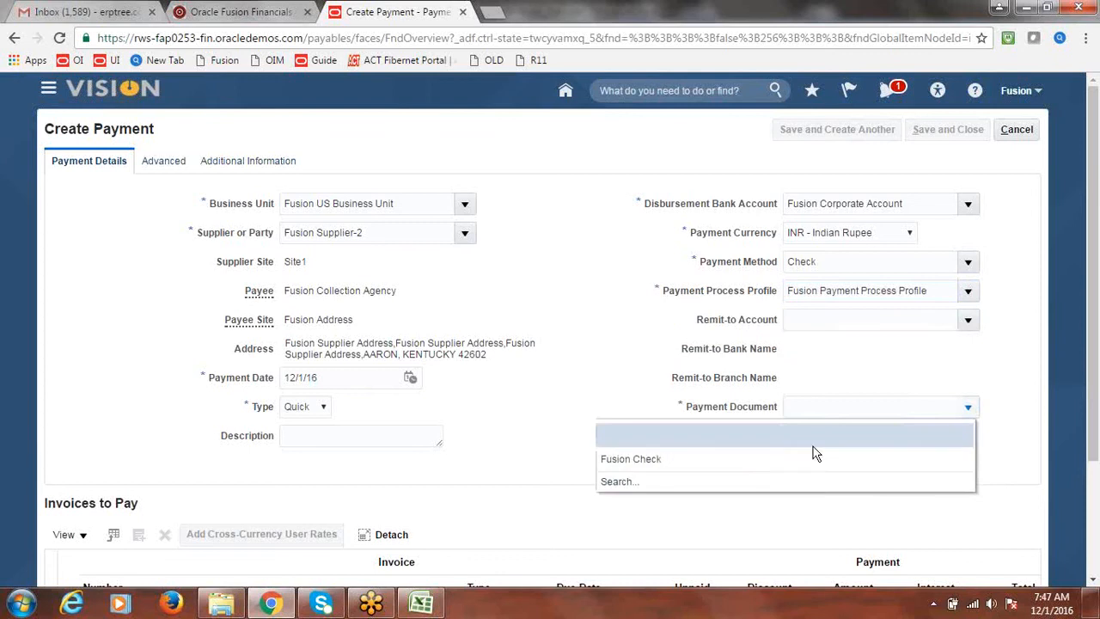
pyautogui.click(698, 455)
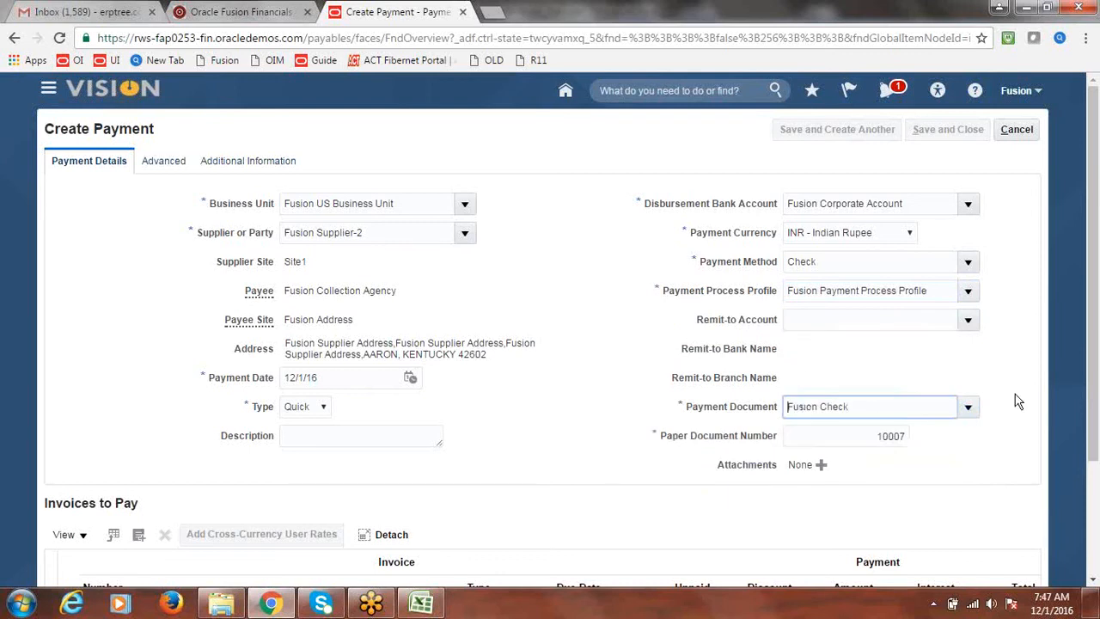
pyautogui.scroll(-3, 1095, 372)
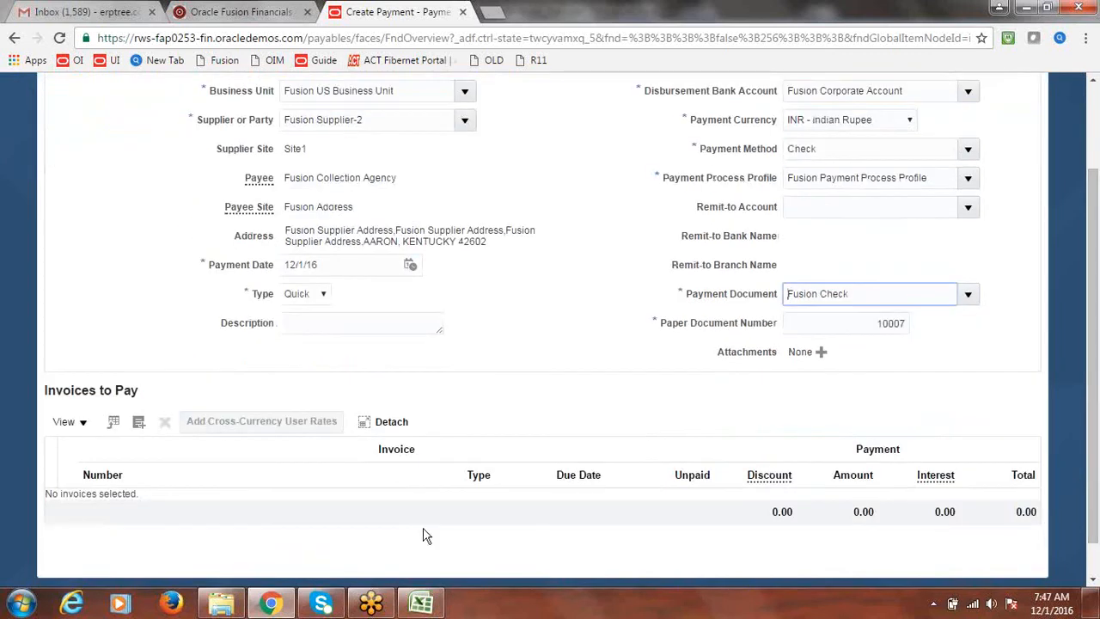
# Step: Add invoice INV6 to the payment's invoices to pay
pyautogui.click(145, 424)
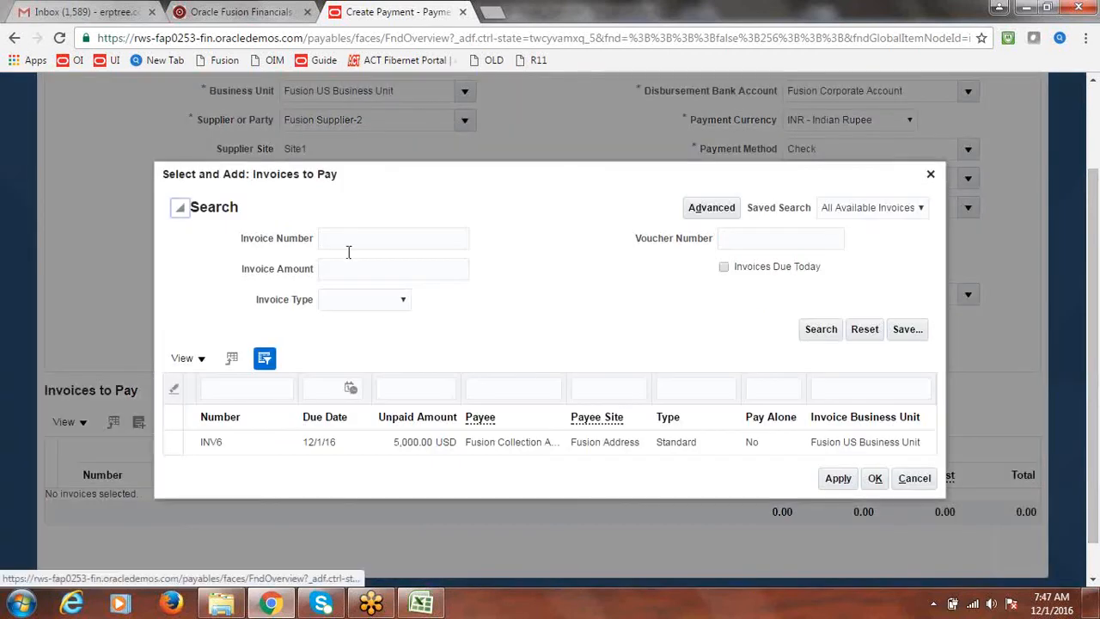
pyautogui.click(208, 442)
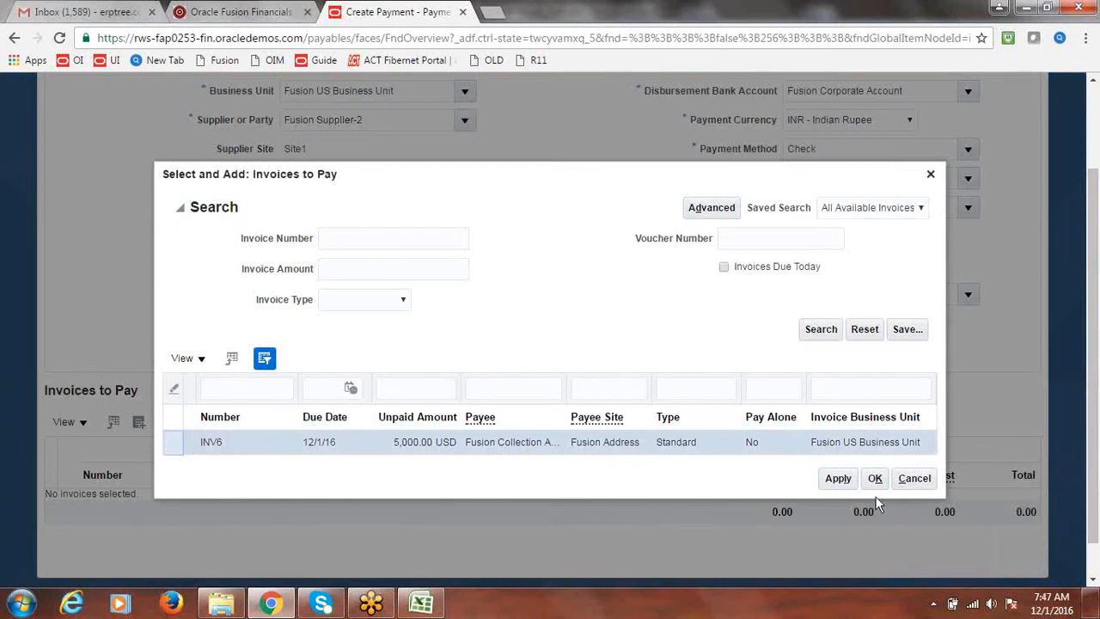
pyautogui.click(838, 479)
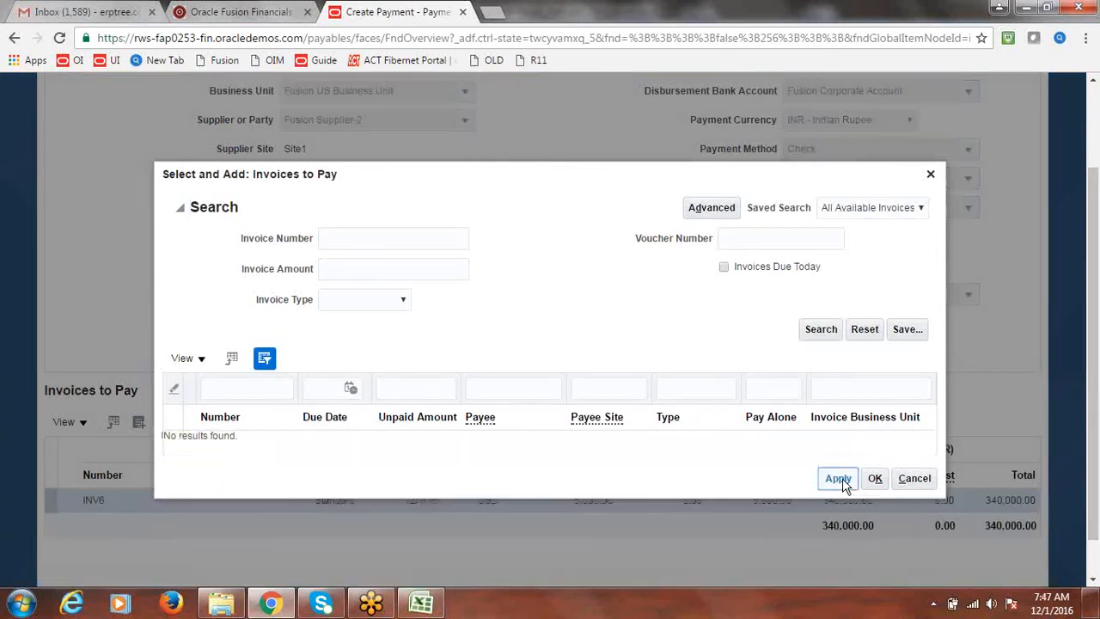
pyautogui.click(877, 482)
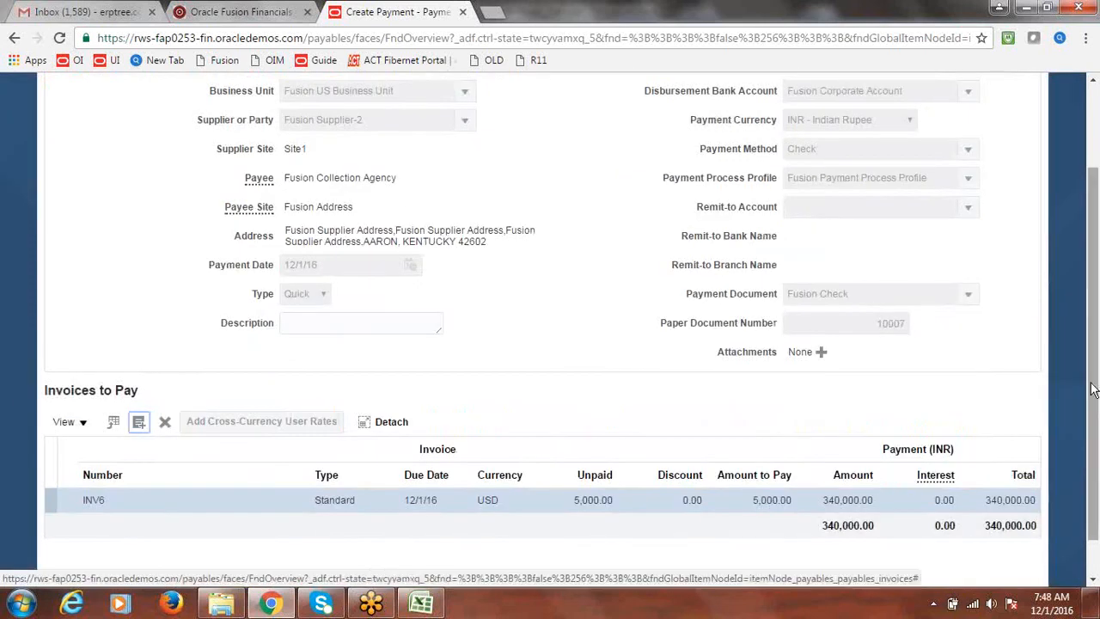
pyautogui.moveTo(1092, 381); pyautogui.dragTo(1095, 421)
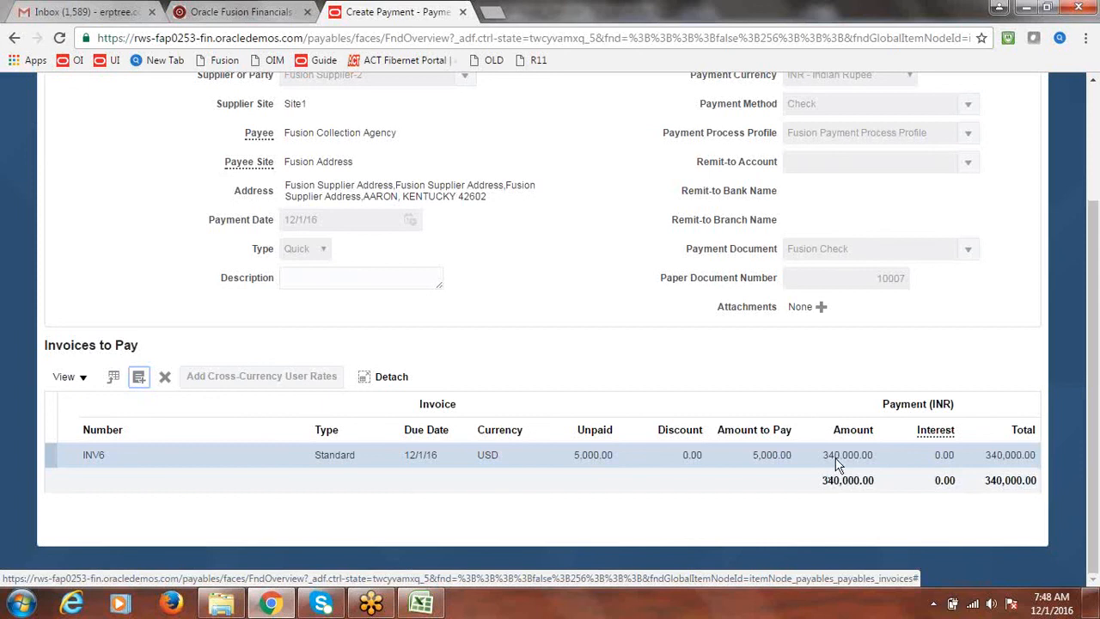
pyautogui.moveTo(1091, 483); pyautogui.dragTo(1089, 285)
# Step: Save and close the 340,000.00 INR payment, then return to the Excel class notes
pyautogui.click(950, 133)
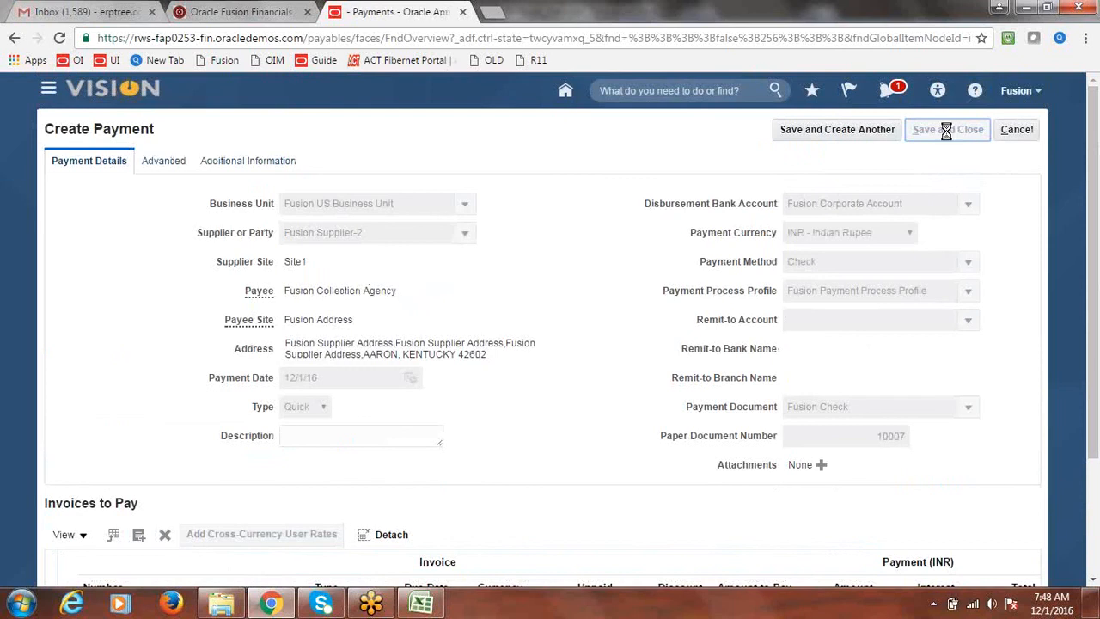
pyautogui.click(650, 229)
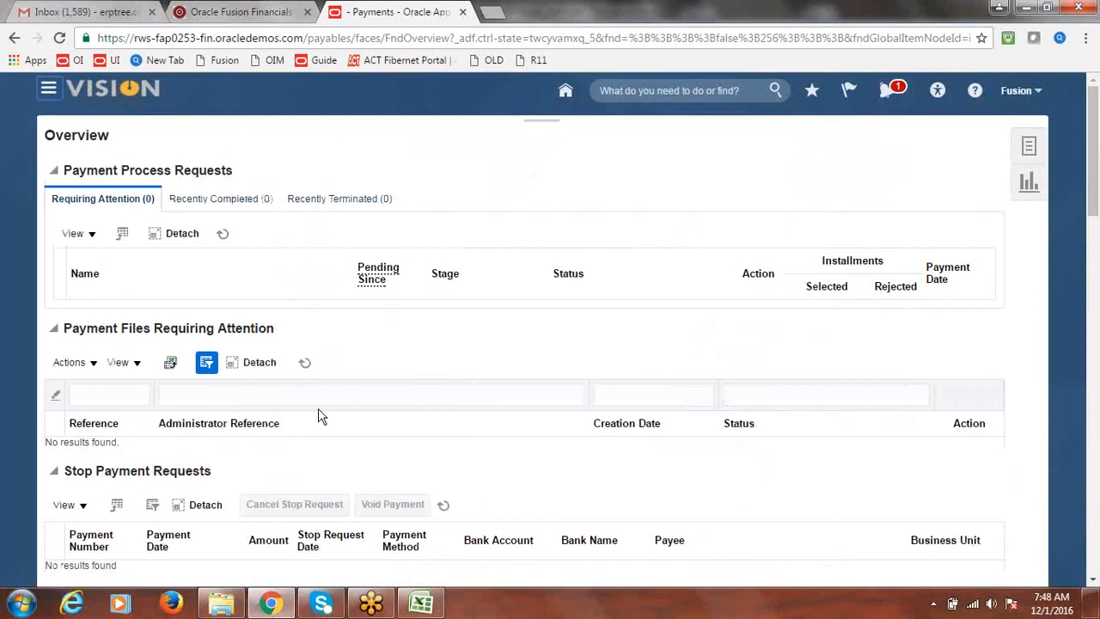
pyautogui.click(421, 605)
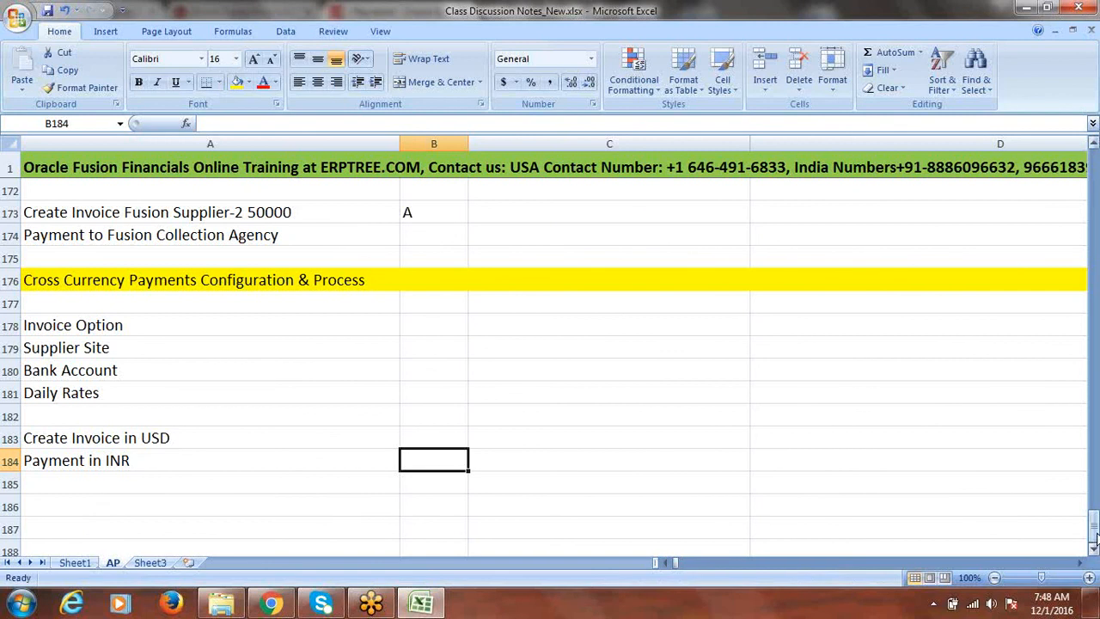
pyautogui.moveTo(1095, 528); pyautogui.dragTo(1091, 266)
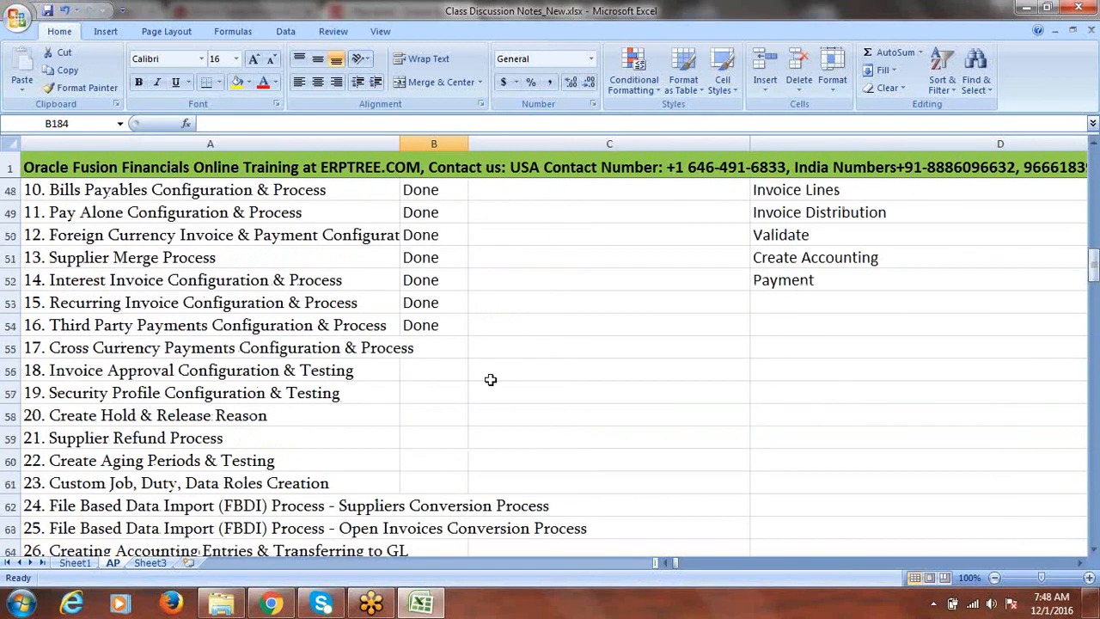